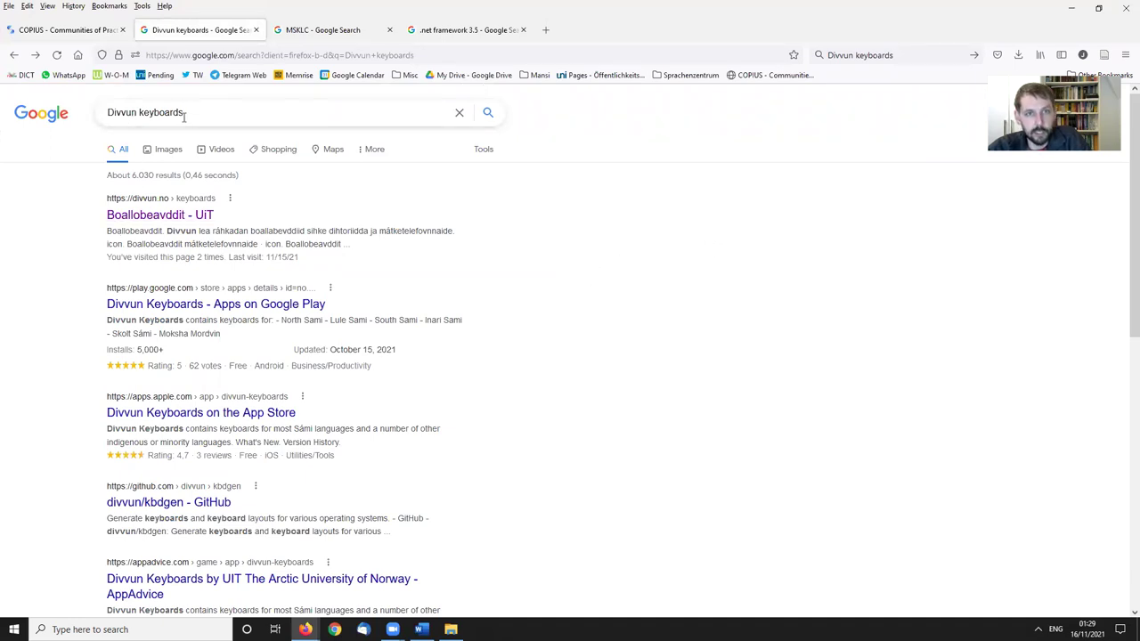
Open the Divvun keyboards site from the search results, switch it to English and open the computer keyboards page.
{"action": "left_click", "coordinate": [164, 220]}
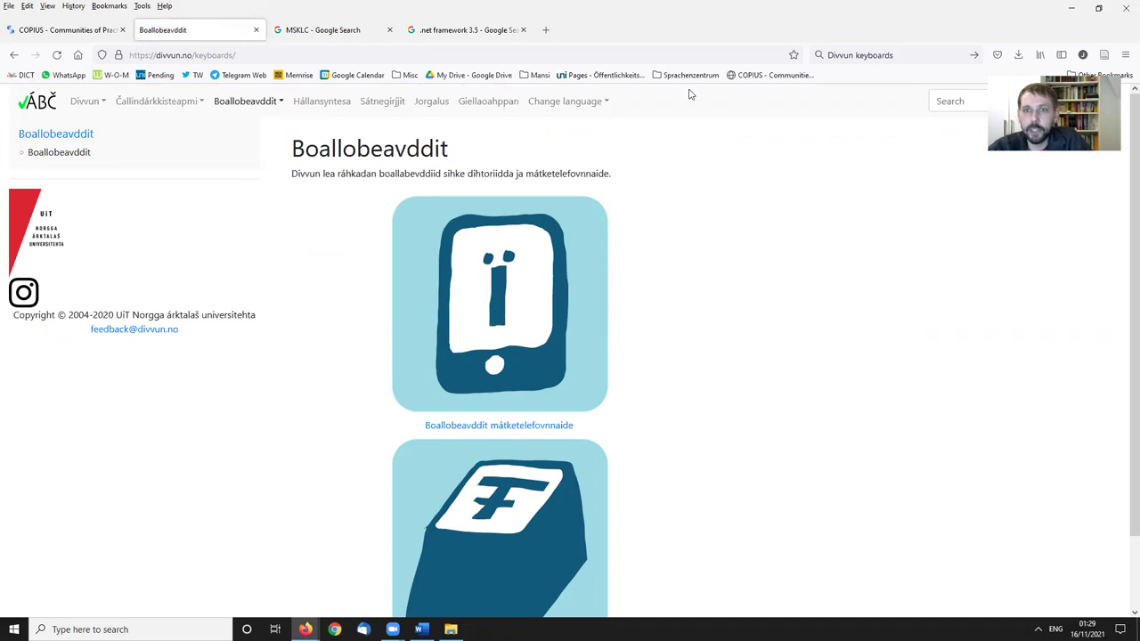
{"action": "left_click", "coordinate": [560, 107]}
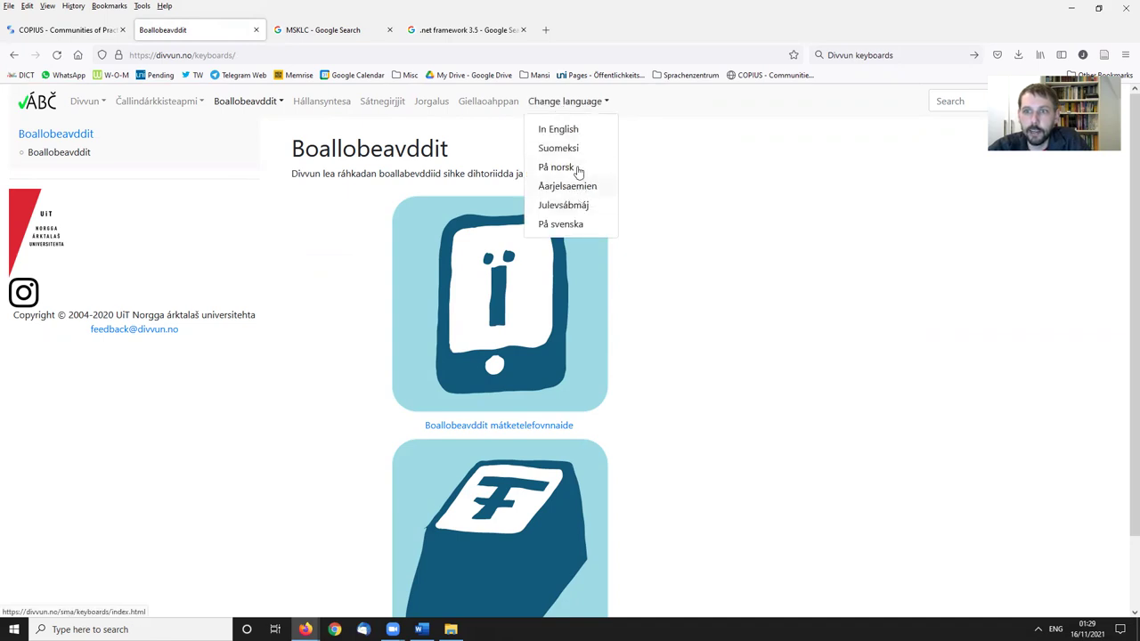
{"action": "left_click", "coordinate": [559, 132]}
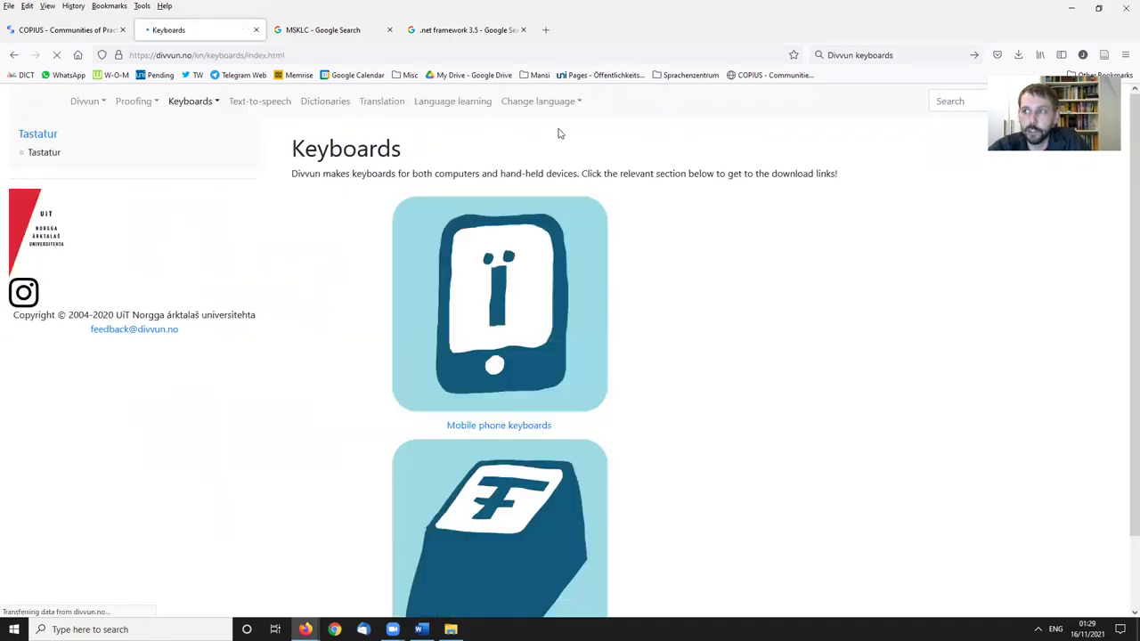
{"action": "scroll", "coordinate": [752, 175], "scroll_direction": "down", "scroll_amount": 1}
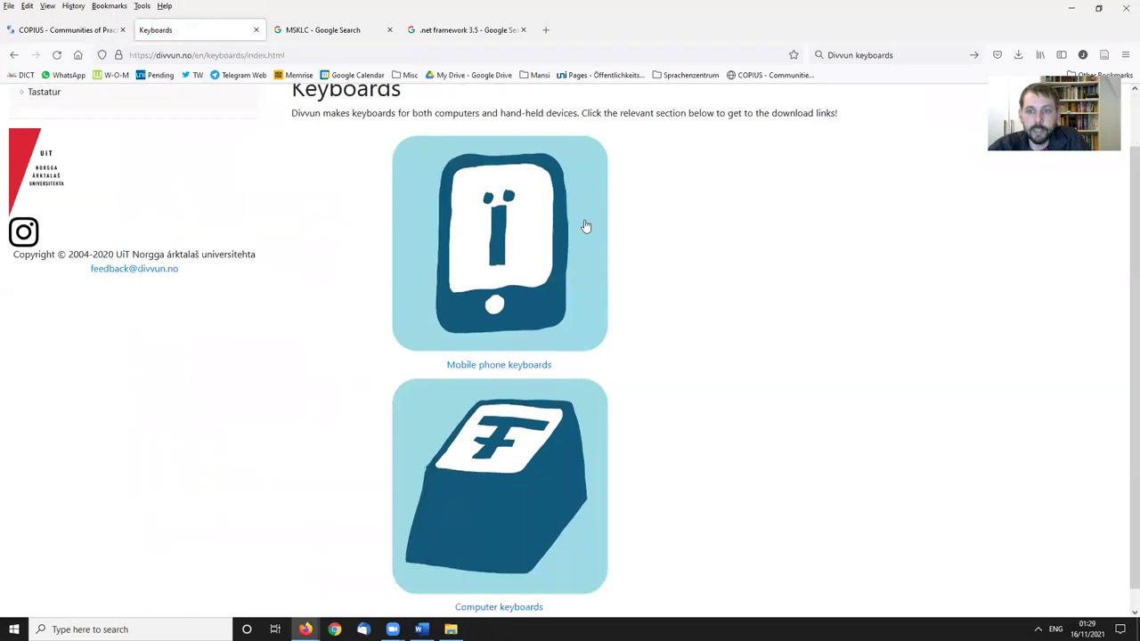
{"action": "scroll", "coordinate": [519, 521], "scroll_direction": "down", "scroll_amount": 1}
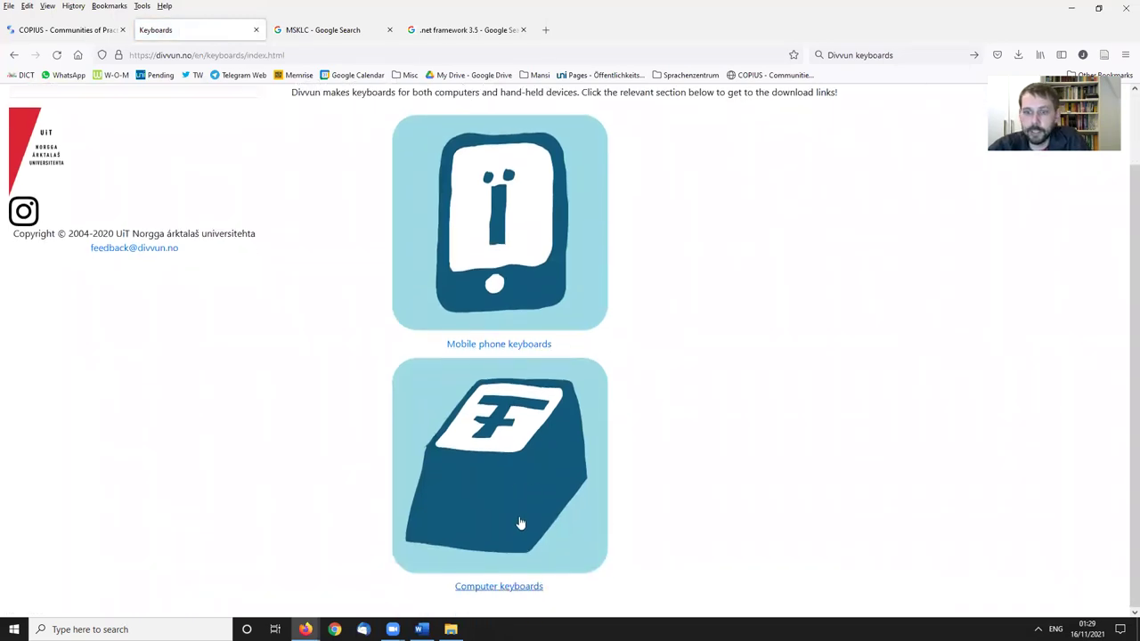
{"action": "left_click", "coordinate": [510, 593]}
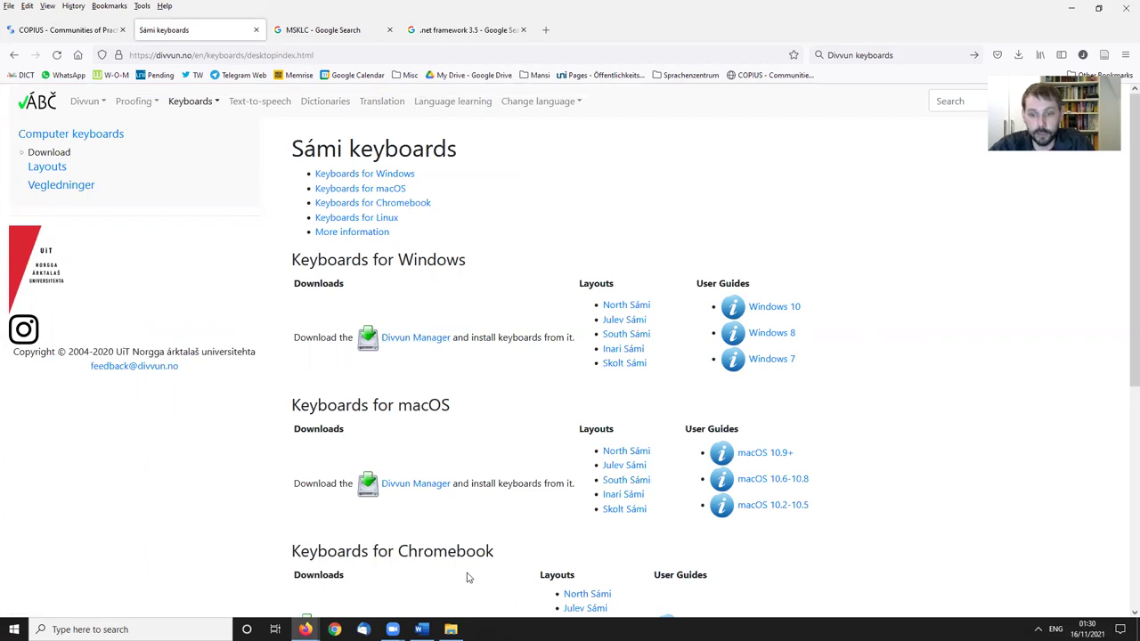
Switch to File Explorer and locate the divvun-installer_2.2.3_windows.exe file in the Downloads folder.
{"action": "left_click", "coordinate": [451, 629]}
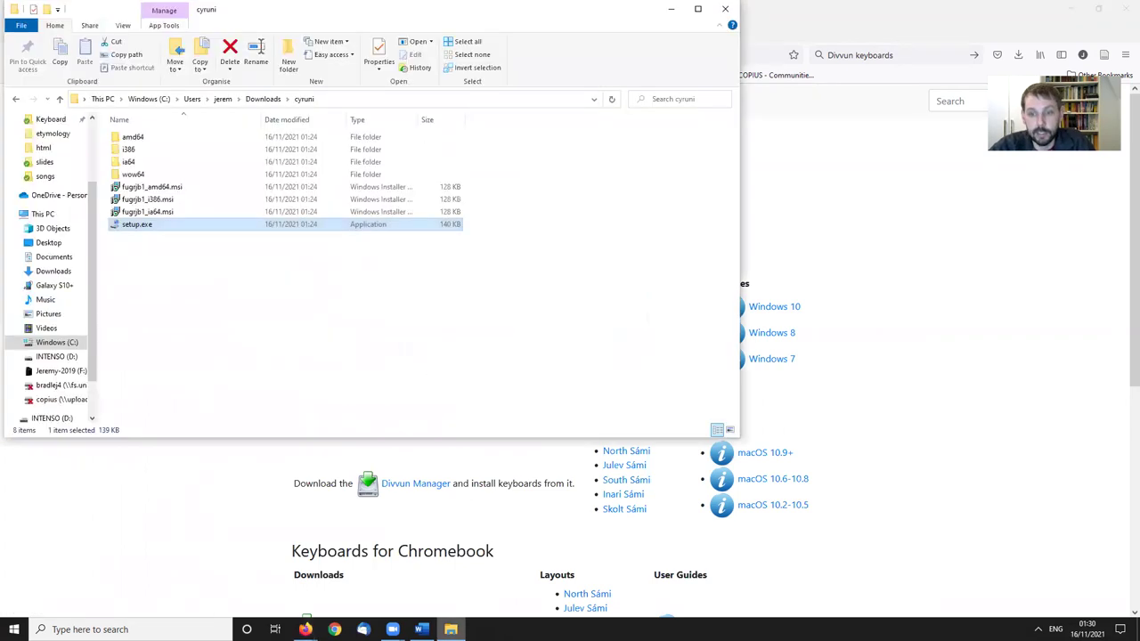
{"action": "left_click", "coordinate": [258, 99]}
{"action": "left_click", "coordinate": [222, 98]}
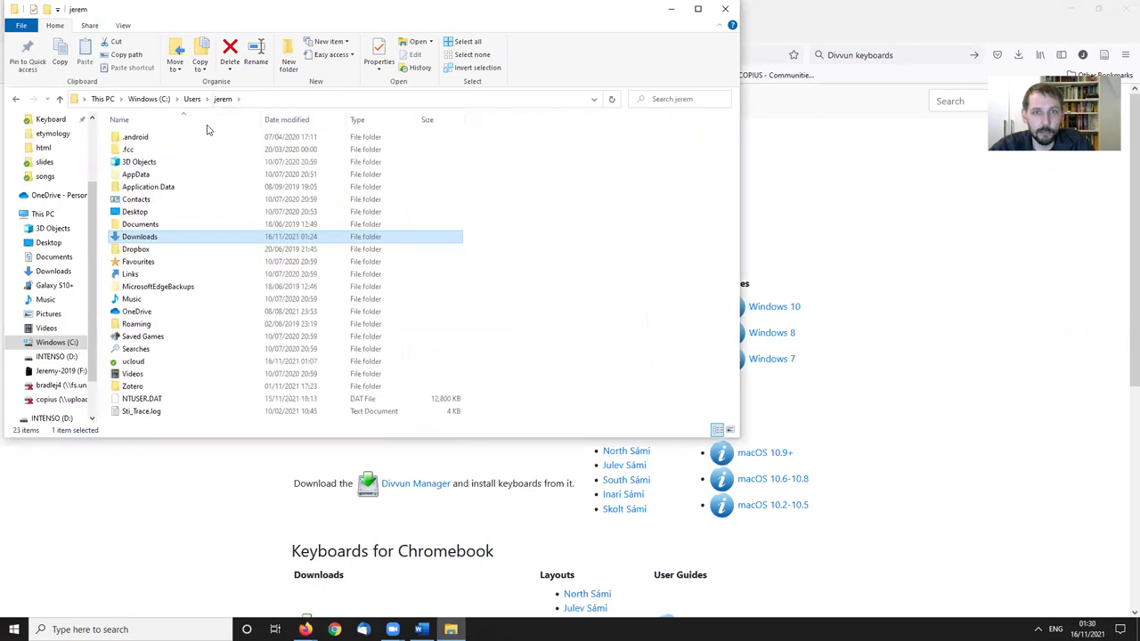
{"action": "left_click", "coordinate": [15, 99]}
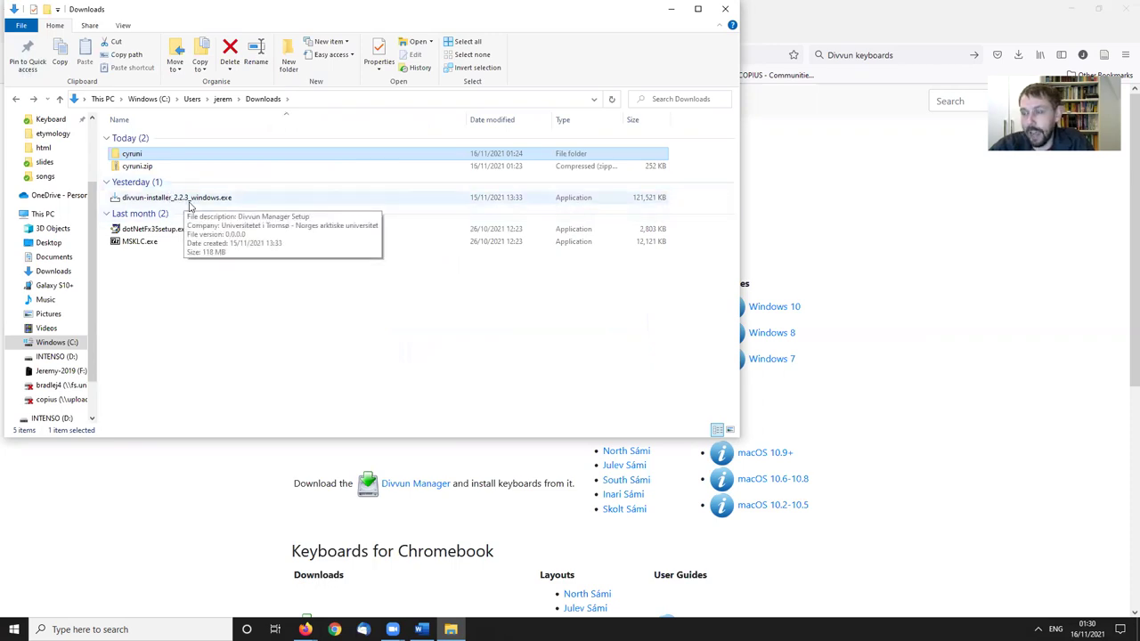
Search Windows for "Divv" and launch Divvun Manager.
{"action": "left_click", "coordinate": [89, 629]}
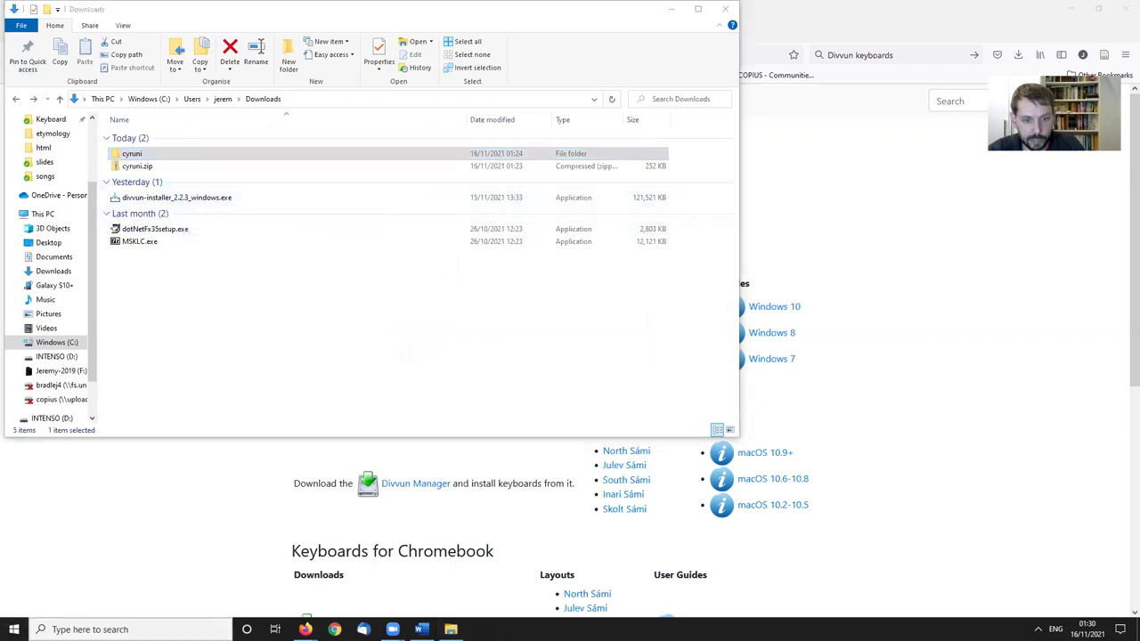
{"action": "type", "text": "Divv"}
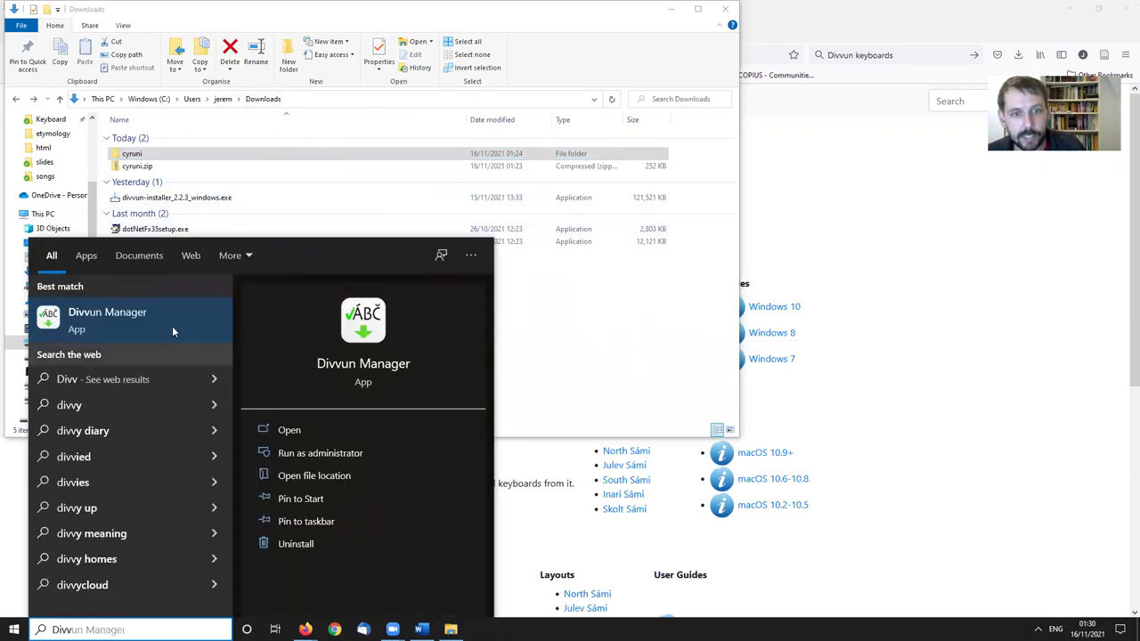
{"action": "left_click", "coordinate": [154, 316]}
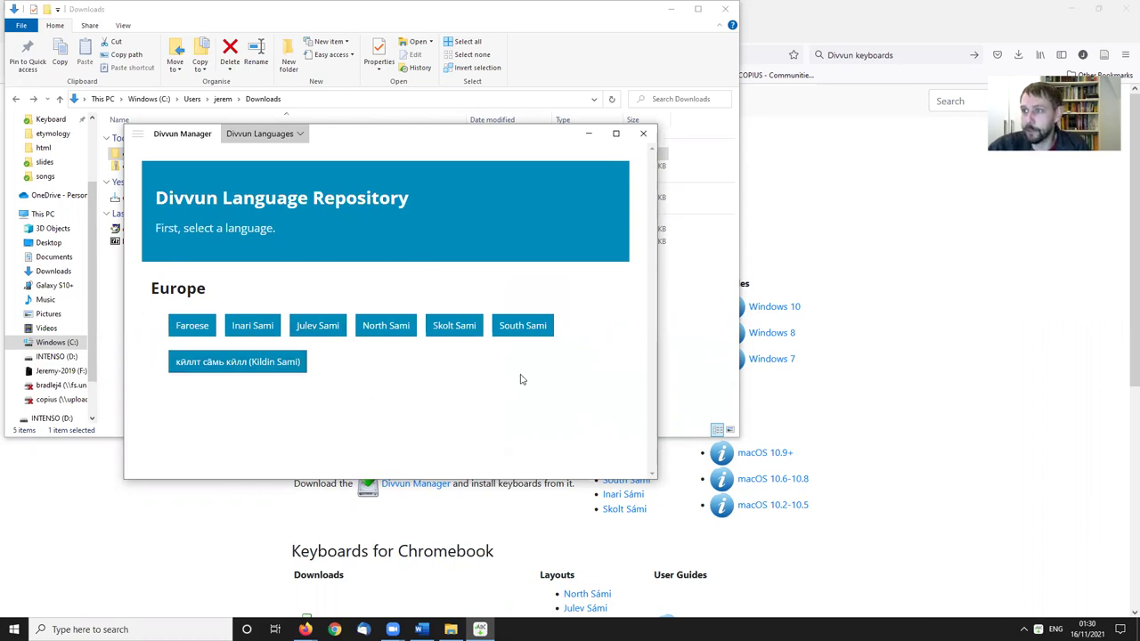
Install the Inari Sami speller and keyboard packages from the Divvun Language Repository and finish the installation.
{"action": "left_click", "coordinate": [262, 331]}
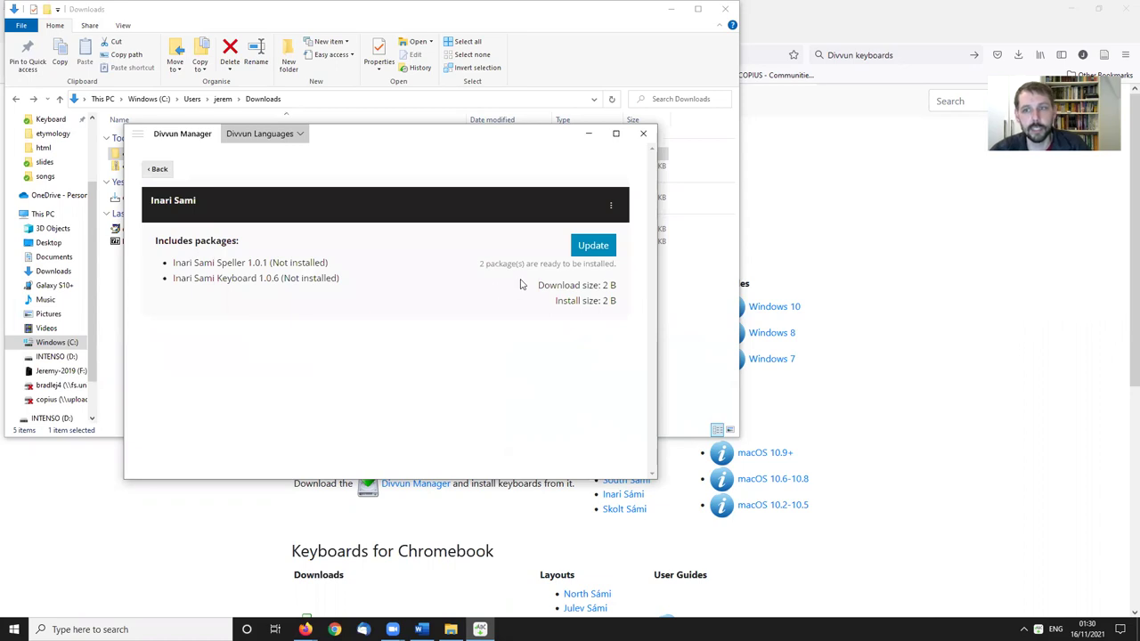
{"action": "left_click", "coordinate": [601, 251]}
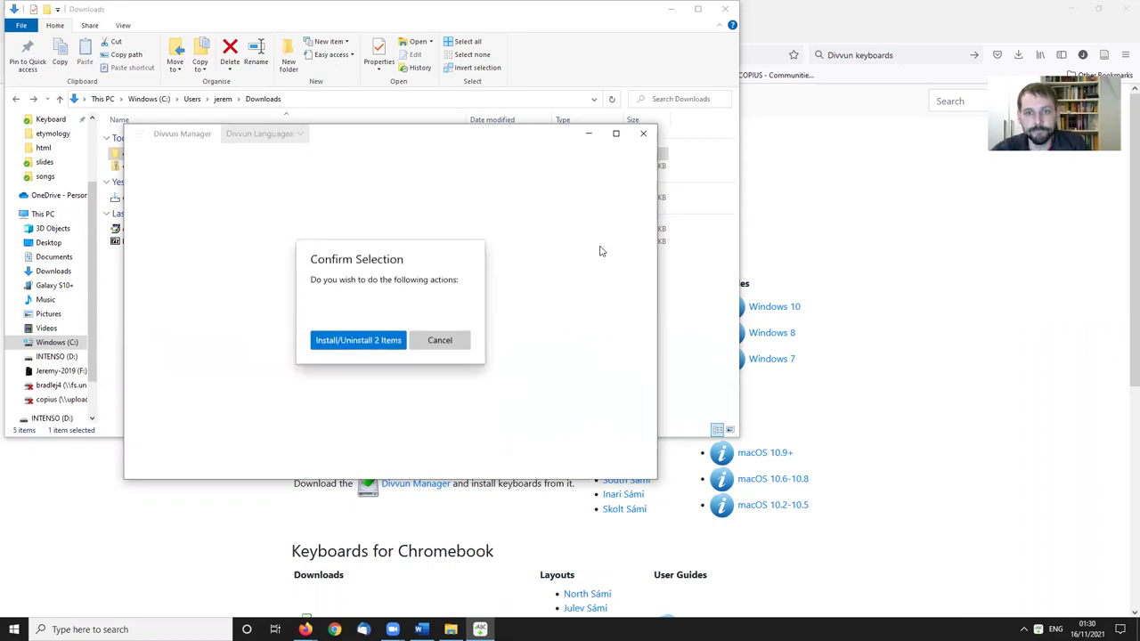
{"action": "left_click", "coordinate": [345, 345]}
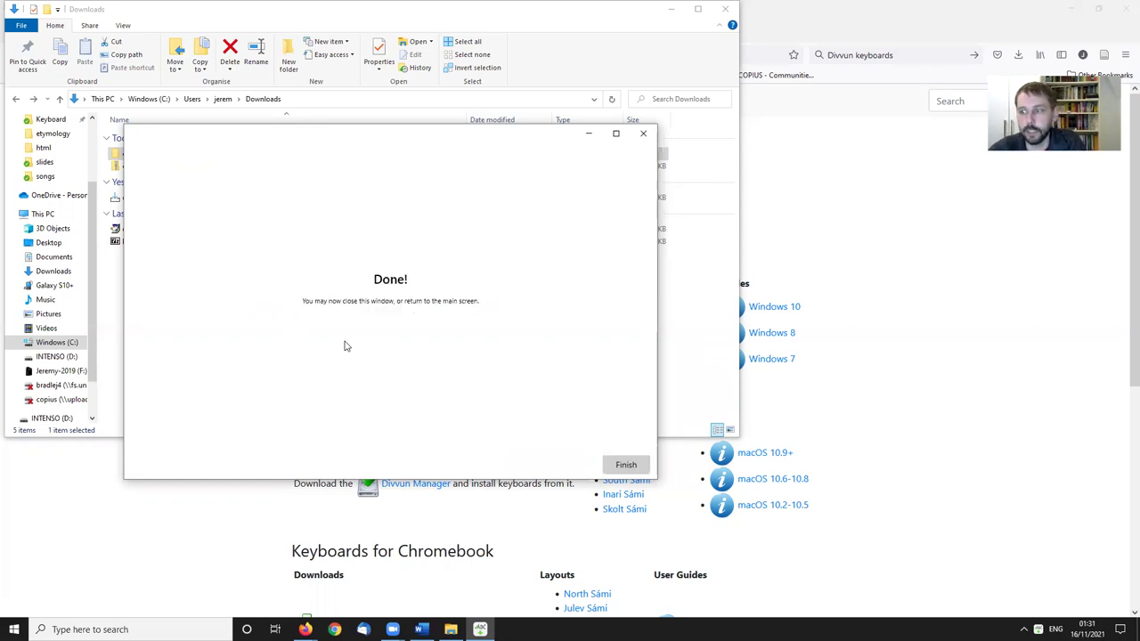
{"action": "left_click", "coordinate": [623, 463]}
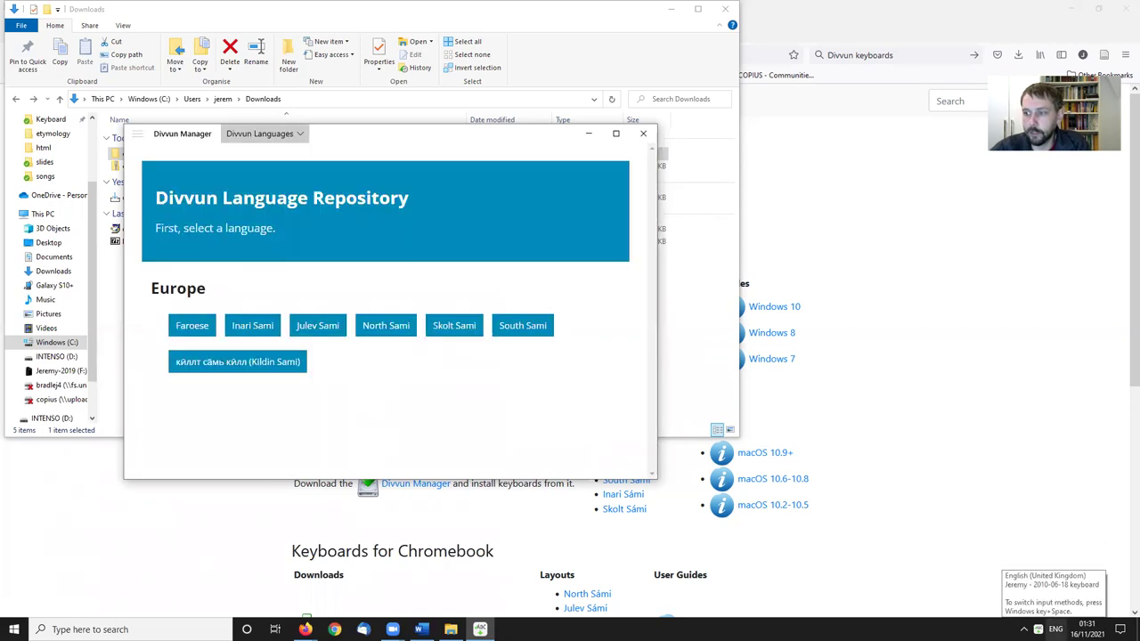
{"action": "left_click", "coordinate": [1055, 629]}
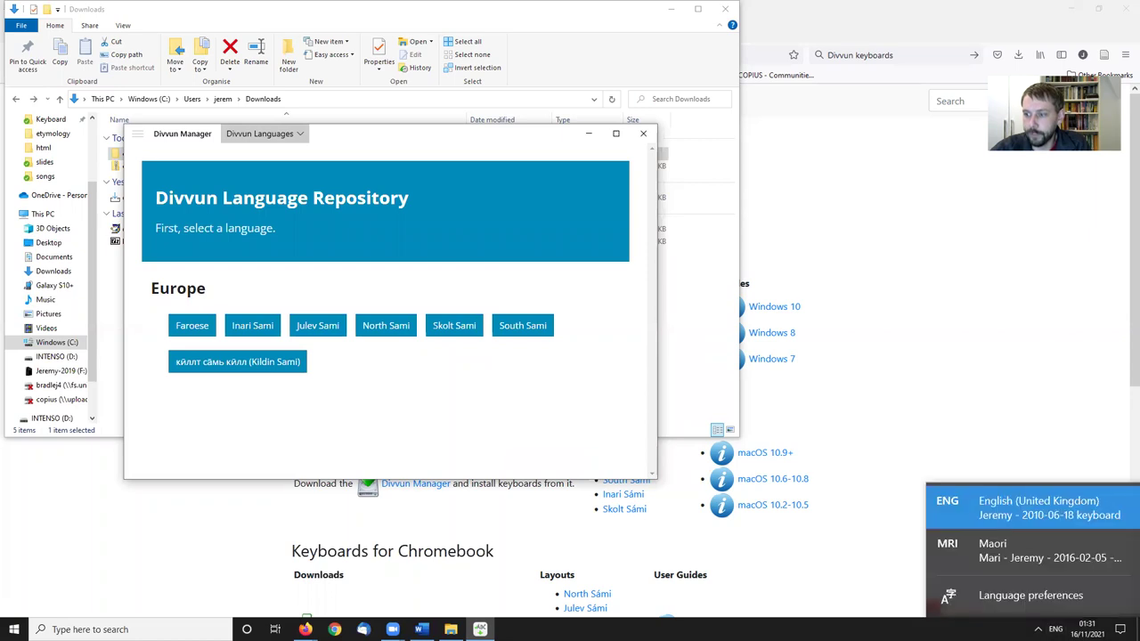
{"action": "left_click", "coordinate": [1030, 595]}
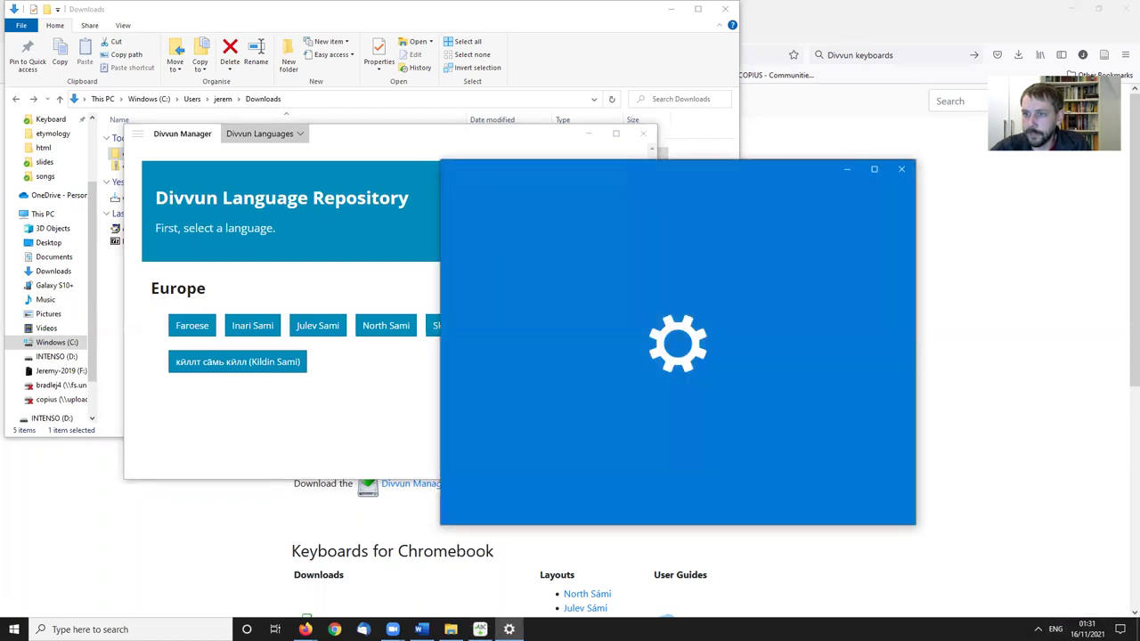
{"action": "scroll", "coordinate": [823, 414], "scroll_direction": "down", "scroll_amount": 5}
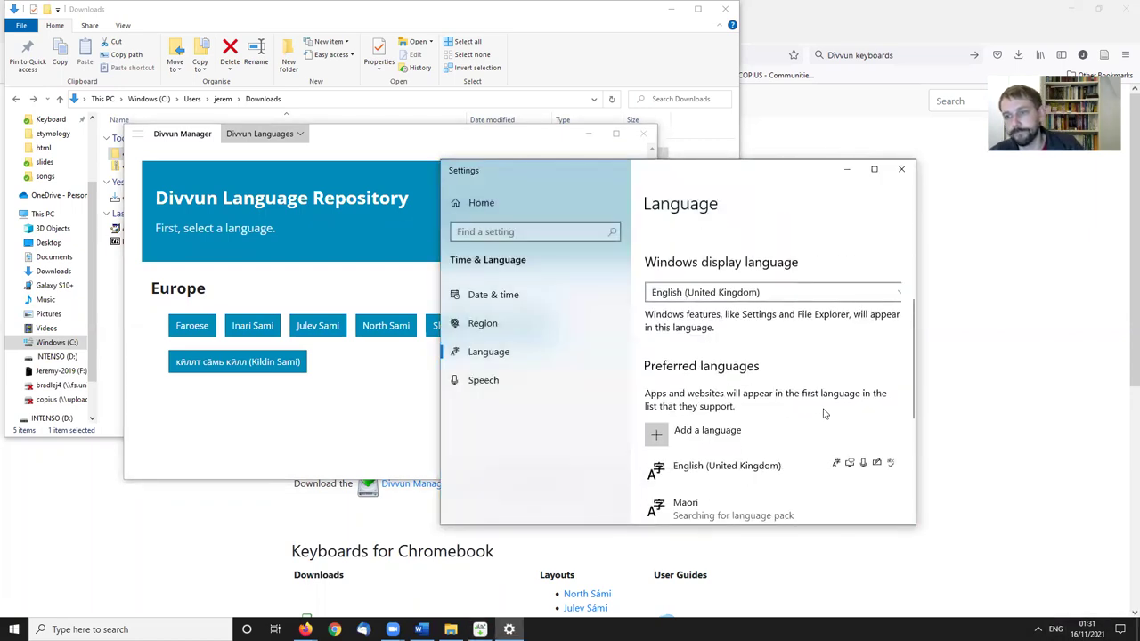
{"action": "left_click", "coordinate": [668, 326]}
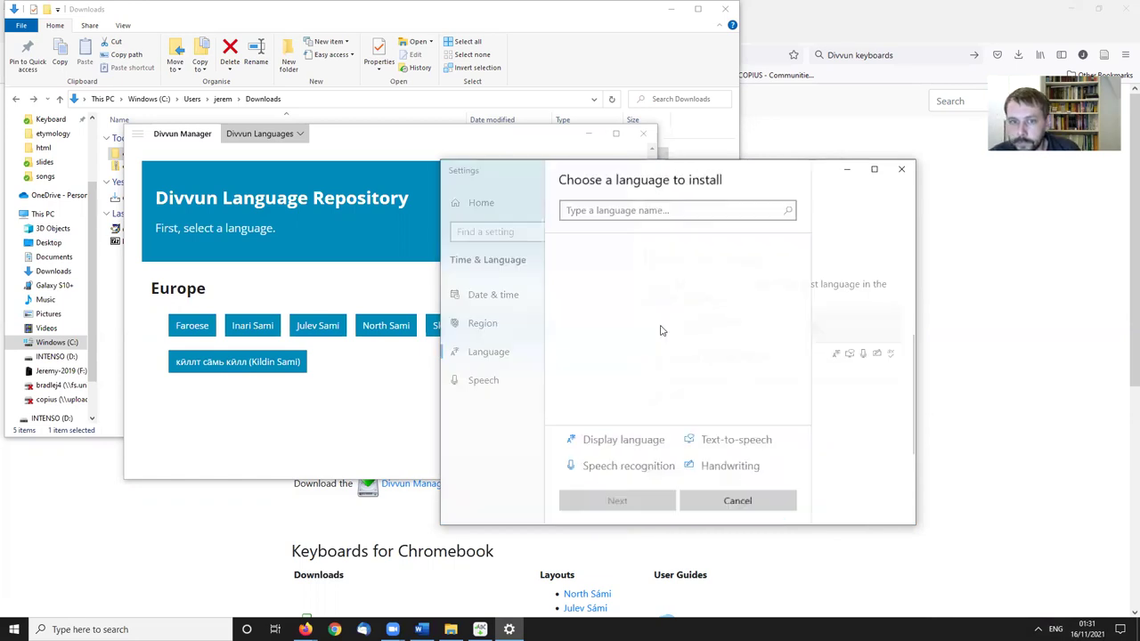
{"action": "type", "text": "Inari"}
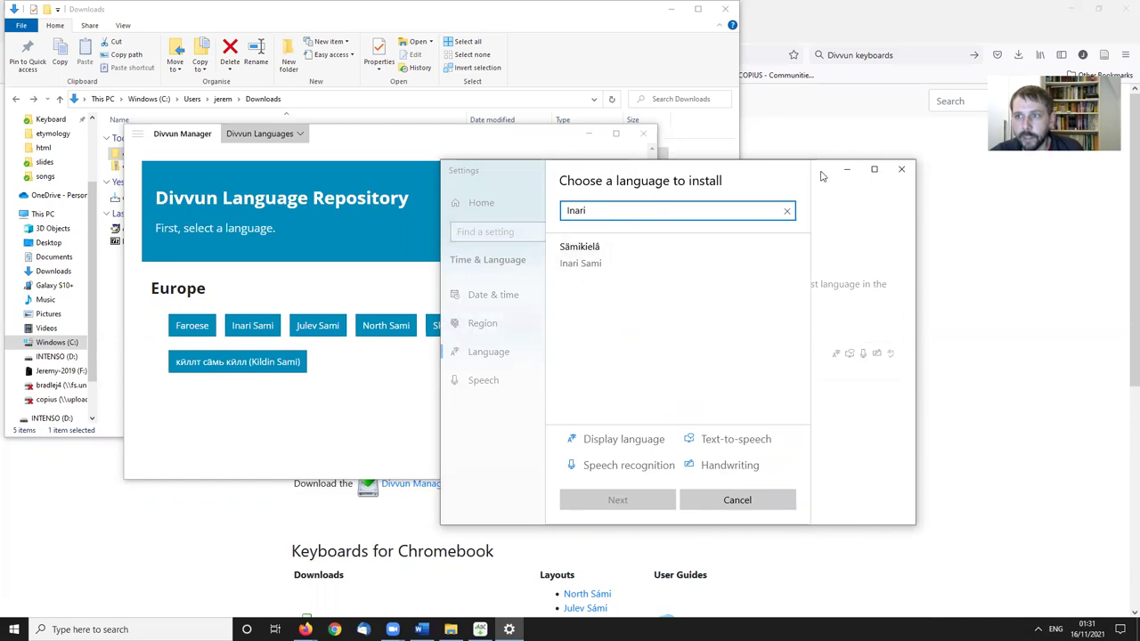
{"action": "left_click", "coordinate": [788, 500]}
{"action": "left_click", "coordinate": [900, 169]}
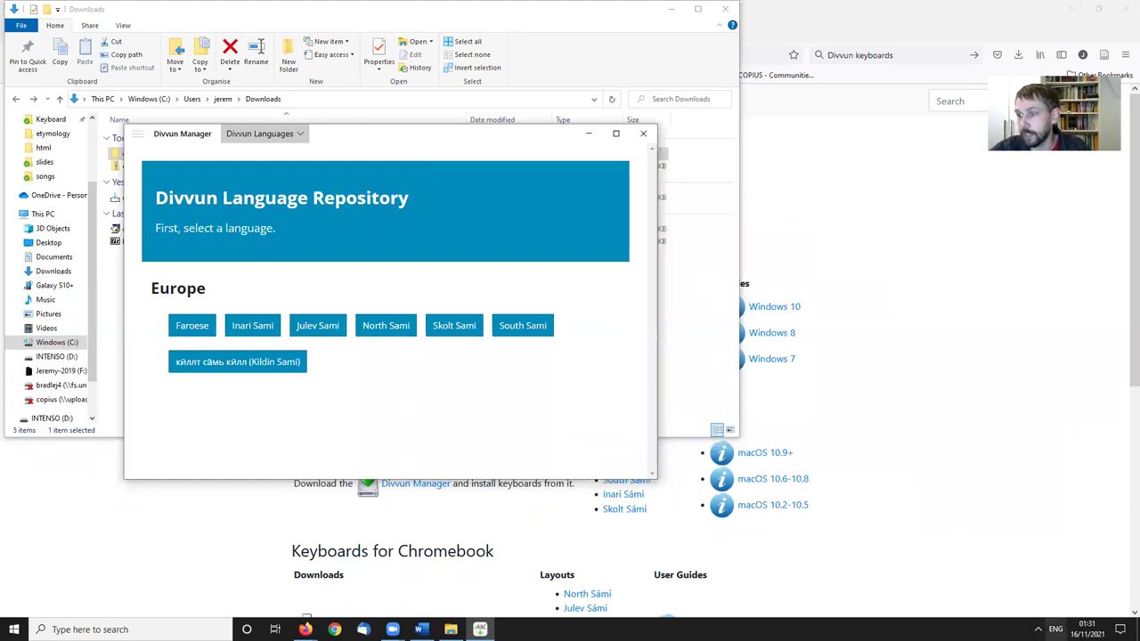
Add Inari Sami to the preferred languages in the Windows language settings by searching for "Inari" and installing it.
{"action": "left_click", "coordinate": [1055, 629]}
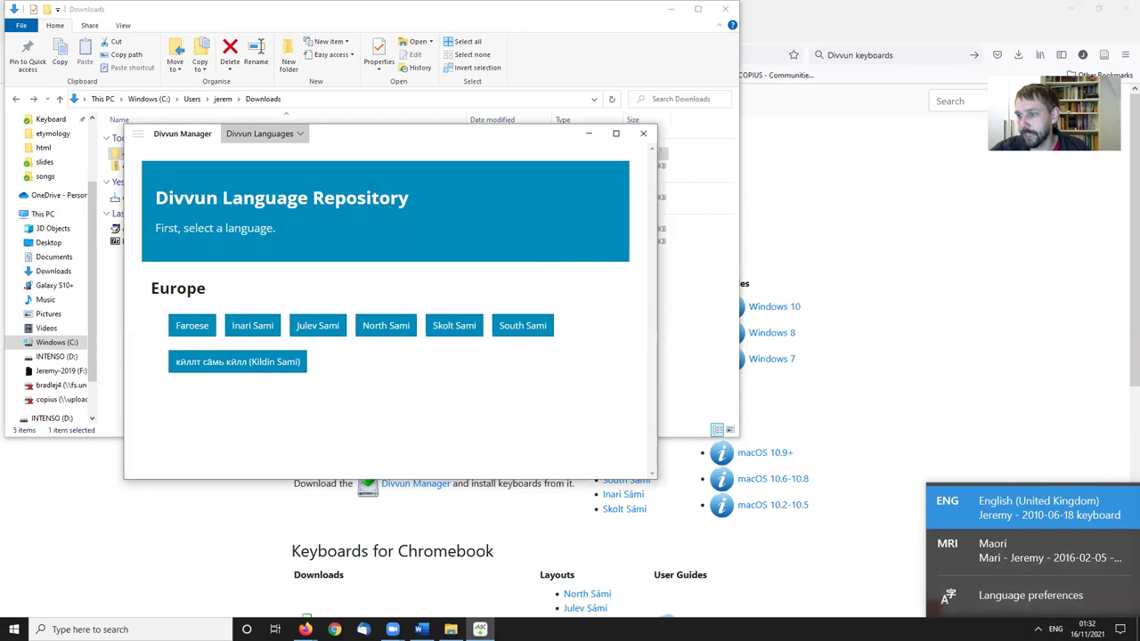
{"action": "left_click", "coordinate": [1030, 595]}
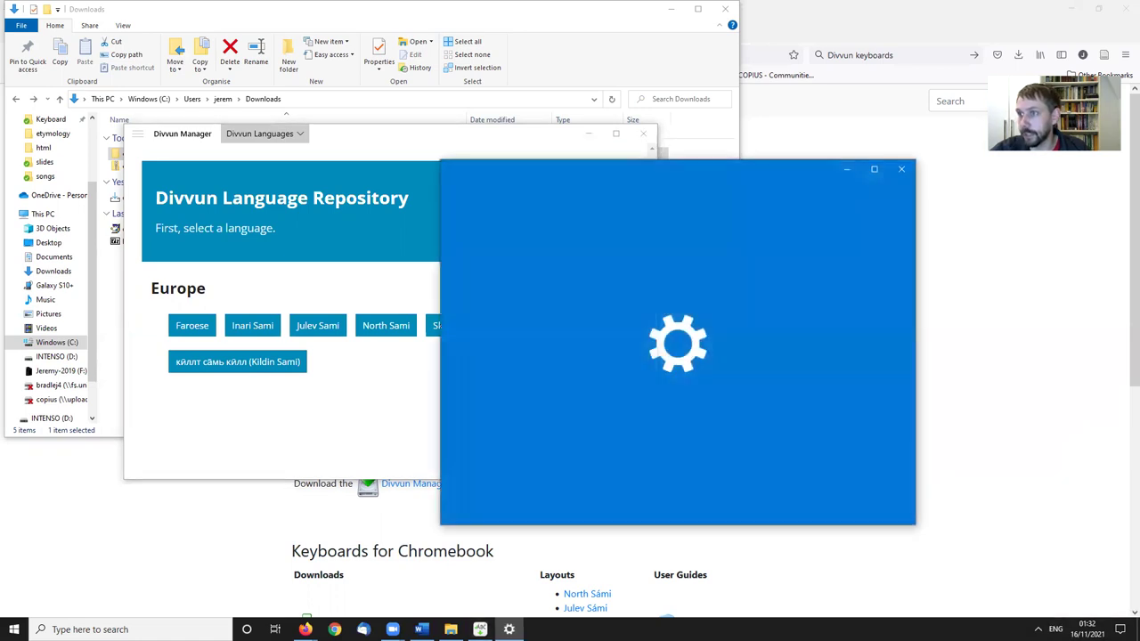
{"action": "scroll", "coordinate": [801, 356], "scroll_direction": "down", "scroll_amount": 5}
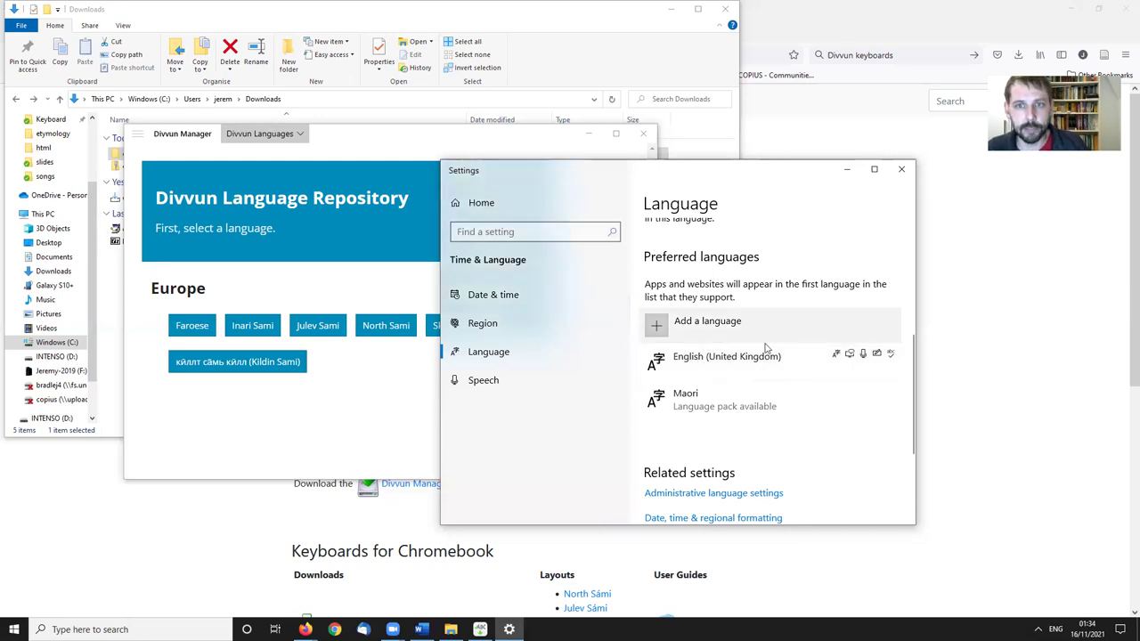
{"action": "left_click", "coordinate": [649, 329]}
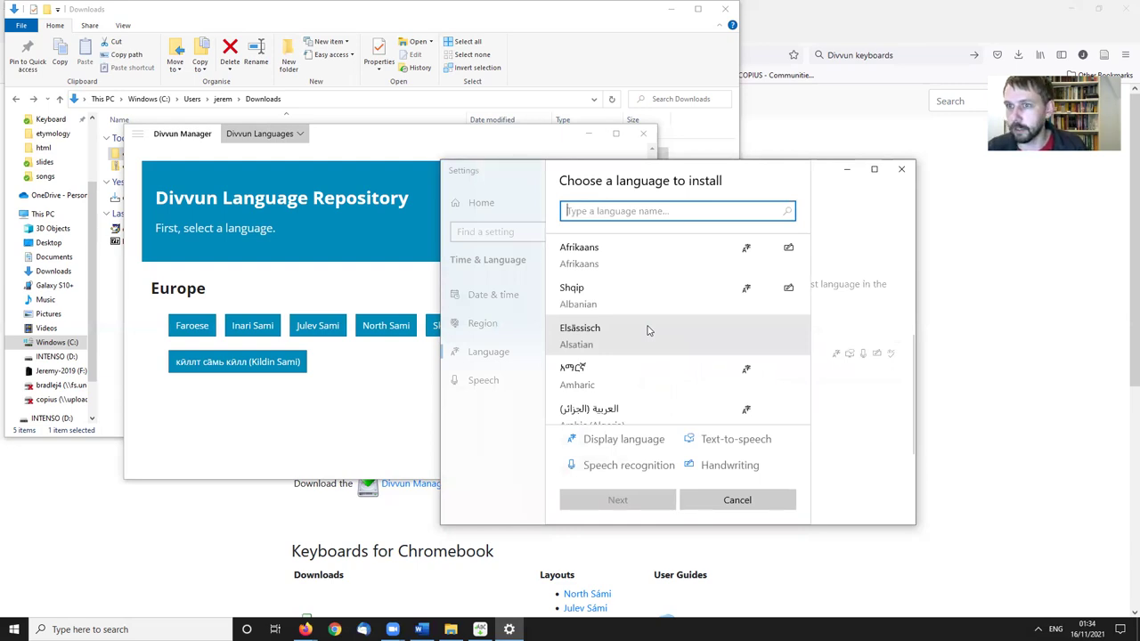
{"action": "type", "text": "Inari"}
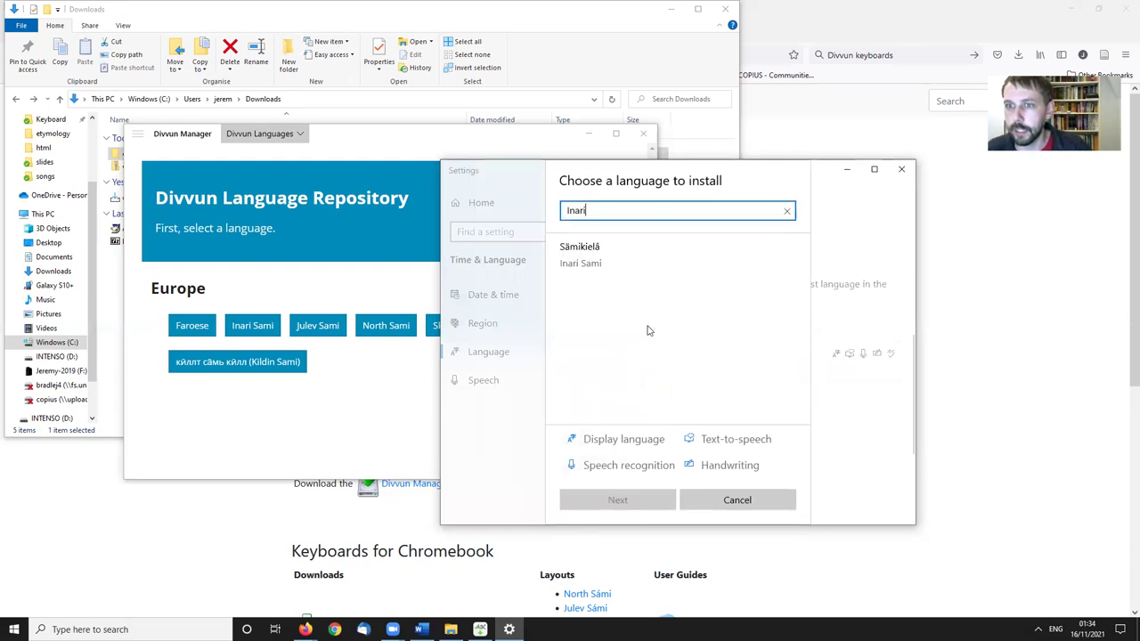
{"action": "left_click", "coordinate": [599, 264]}
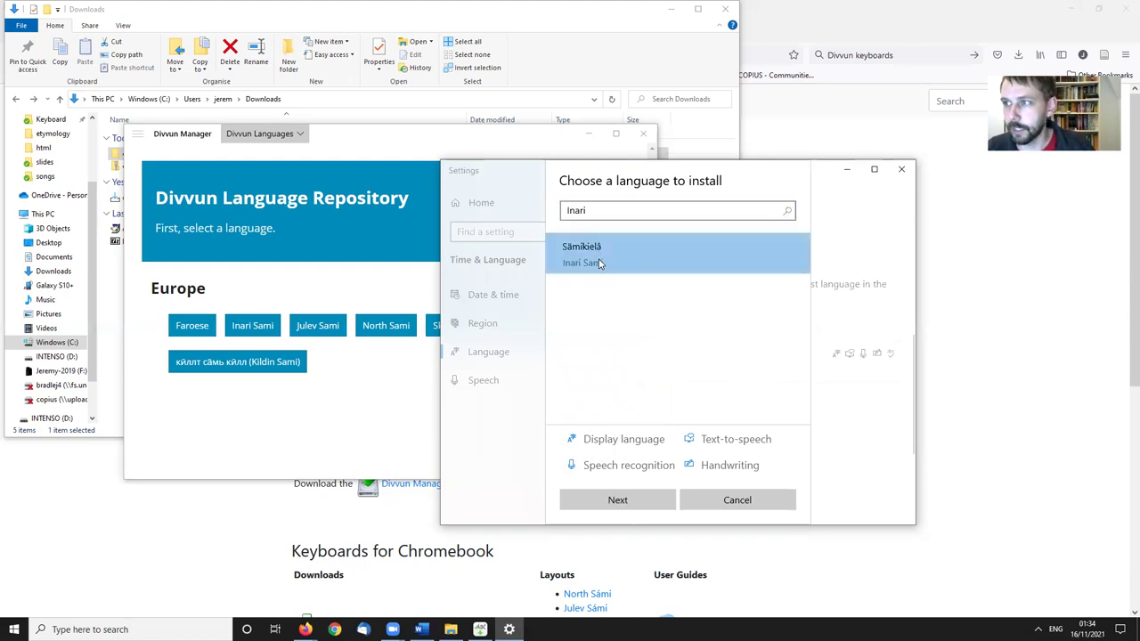
{"action": "left_click", "coordinate": [636, 497]}
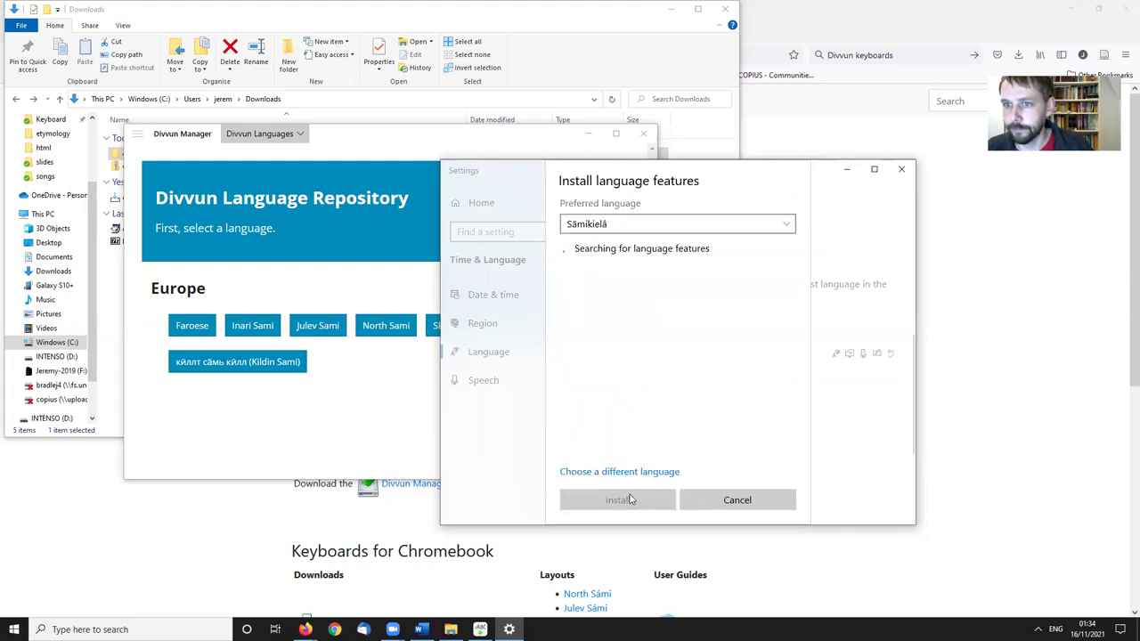
{"action": "left_click", "coordinate": [649, 500]}
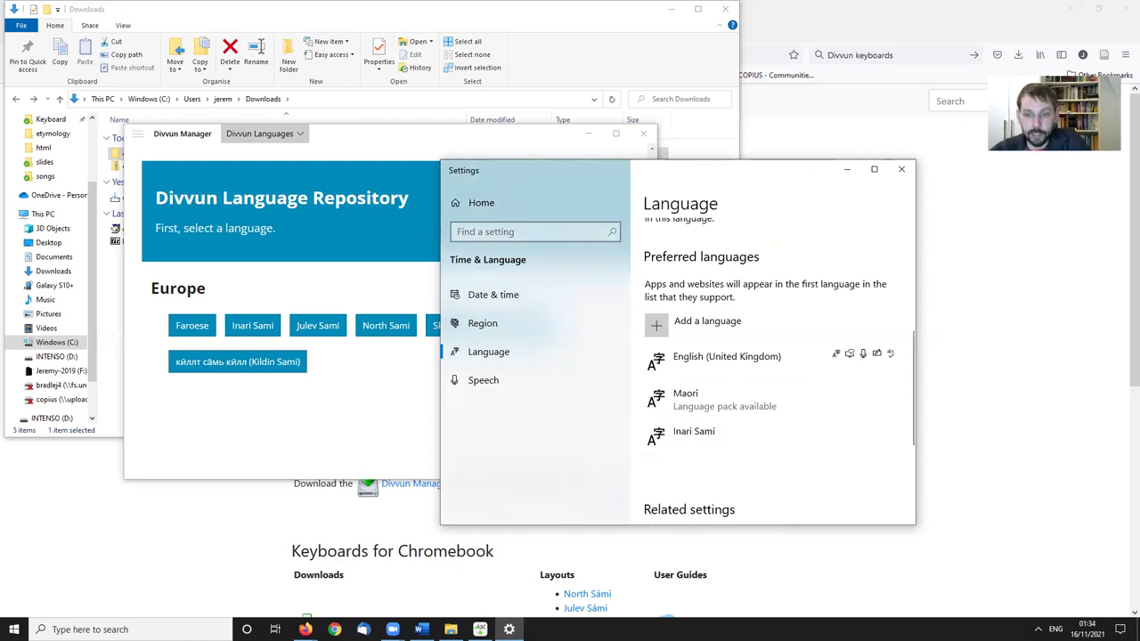
Switch to the Word document testfile.docx and add the word "English" below the existing text, leaving one blank line.
{"action": "left_click", "coordinate": [421, 630]}
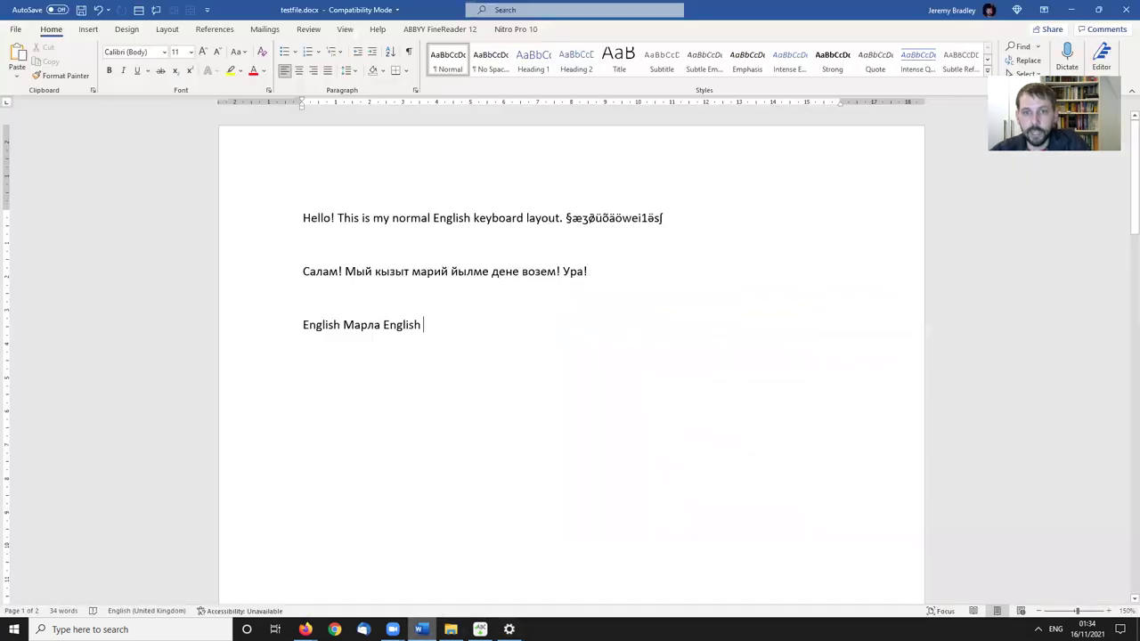
{"action": "key", "text": "Return"}
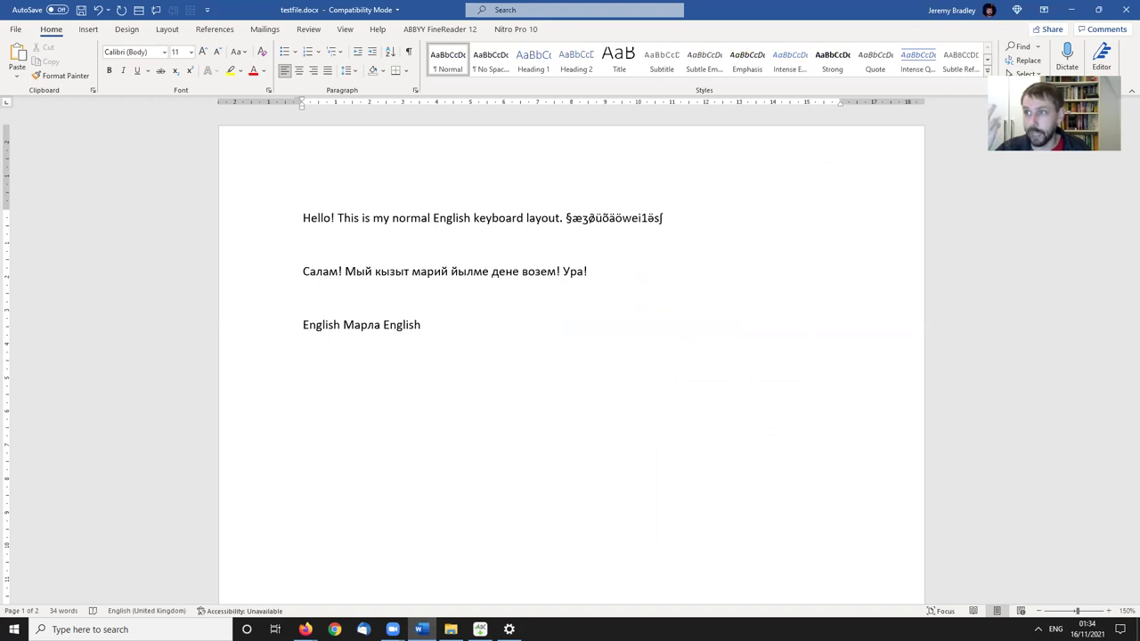
{"action": "key", "text": "Return"}
{"action": "type", "text": "English"}
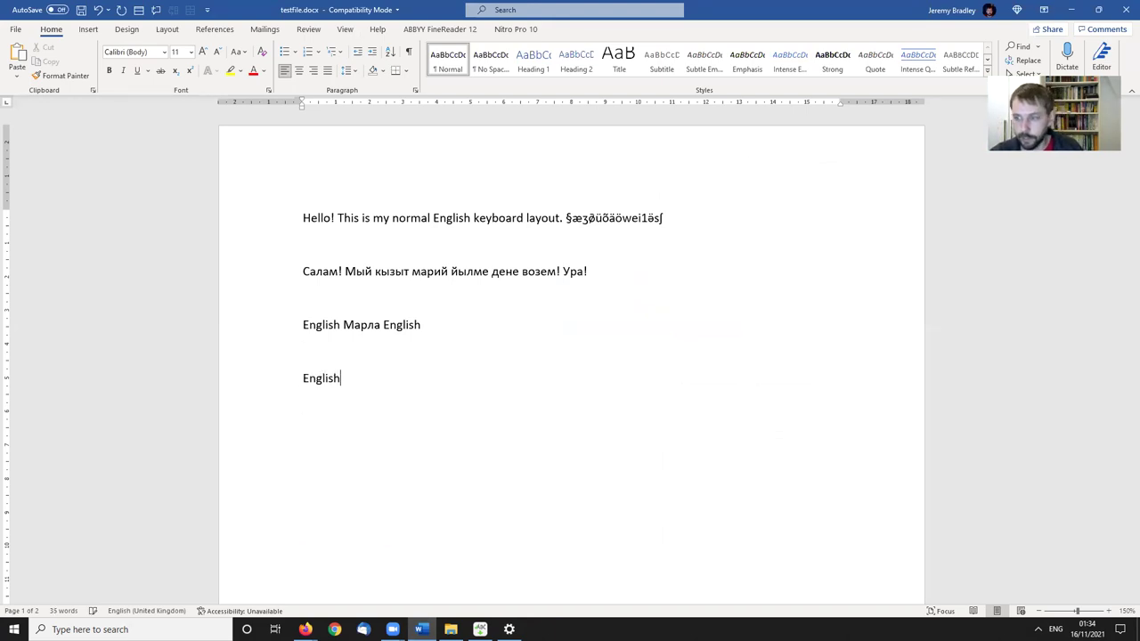
Add a line reading "Марла" with the Mari keyboard layout and a line reading "asd" with the Inari Sami layout.
{"action": "key", "text": "Return"}
{"action": "key", "text": "alt+shift"}
{"action": "type", "text": "Марла"}
{"action": "key", "text": "Return"}
{"action": "key", "text": "alt+shift"}
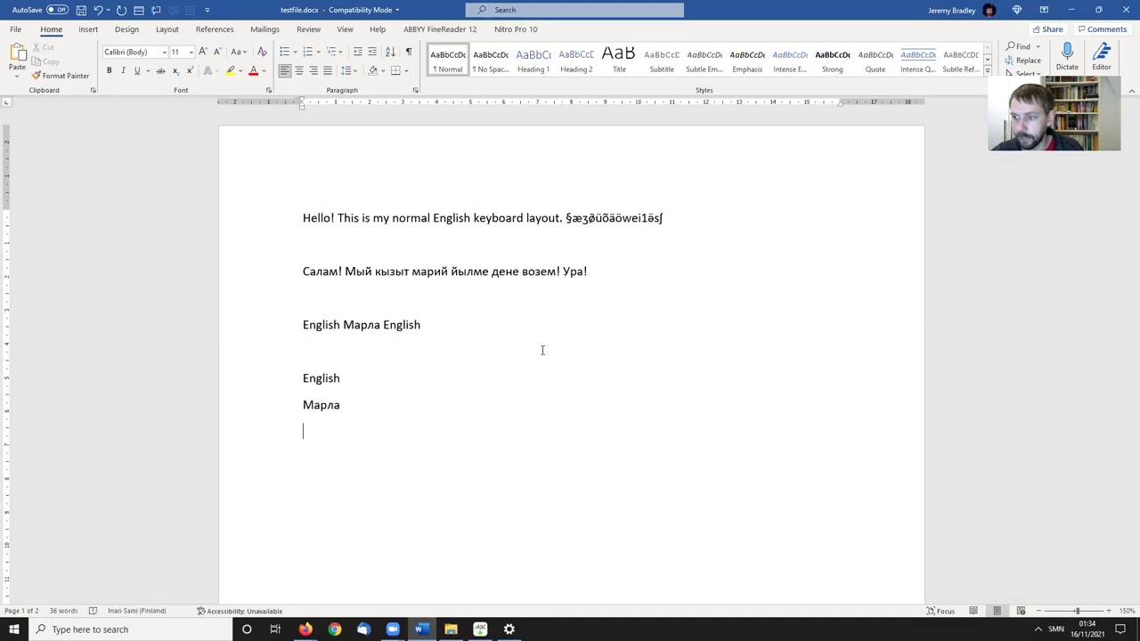
{"action": "type", "text": "asd"}
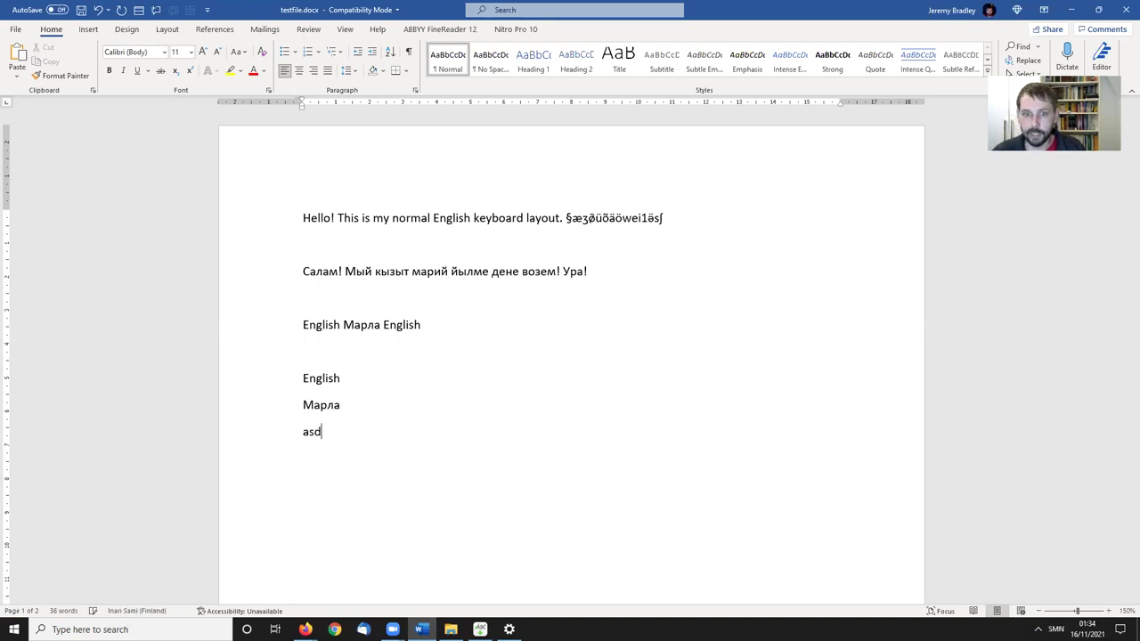
Test the Inari Sami layout by adding letters, digits and special characters such as å, ä, æ and ø after "asd".
{"action": "type", "text": "qwetå"}
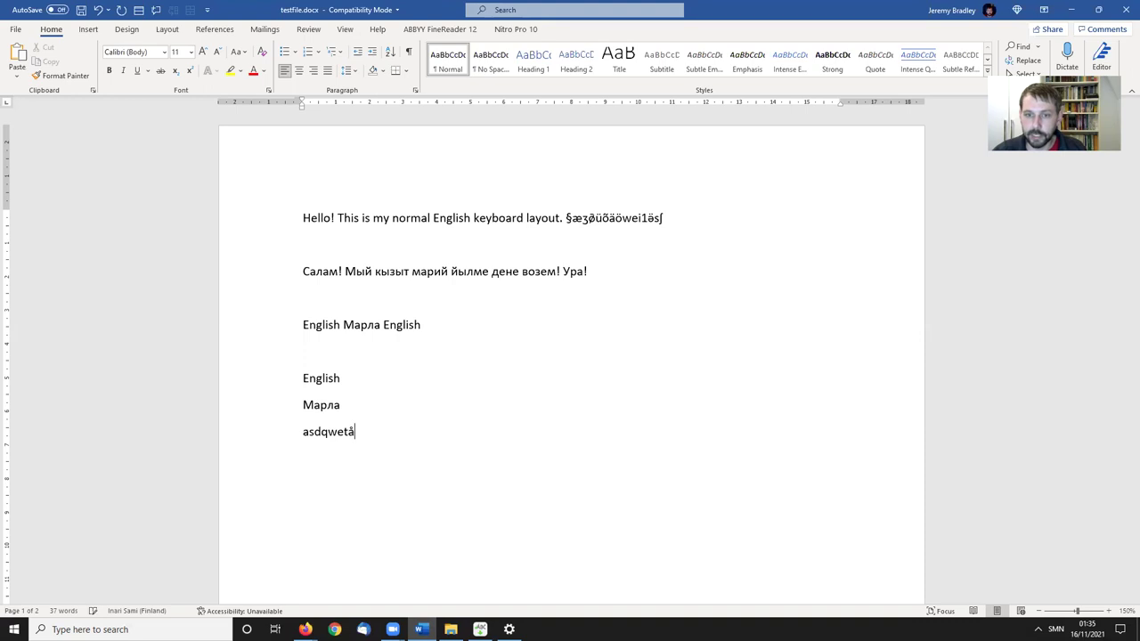
{"action": "type", "text": "¨'äaszxc123456+"}
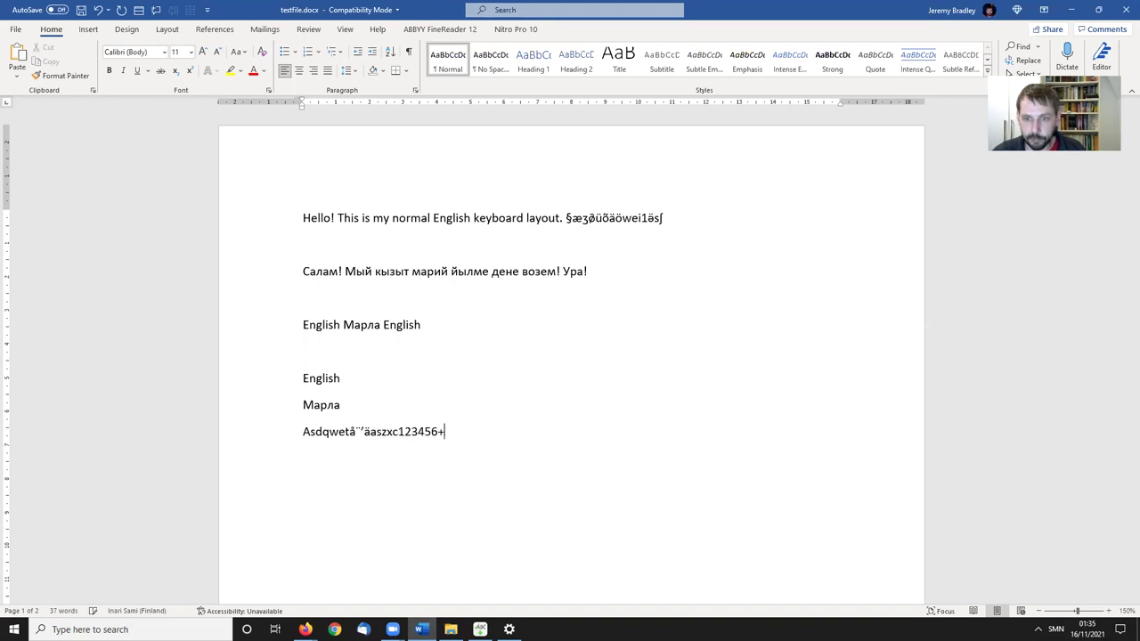
{"action": "type", "text": "\\\\}@£]@æø"}
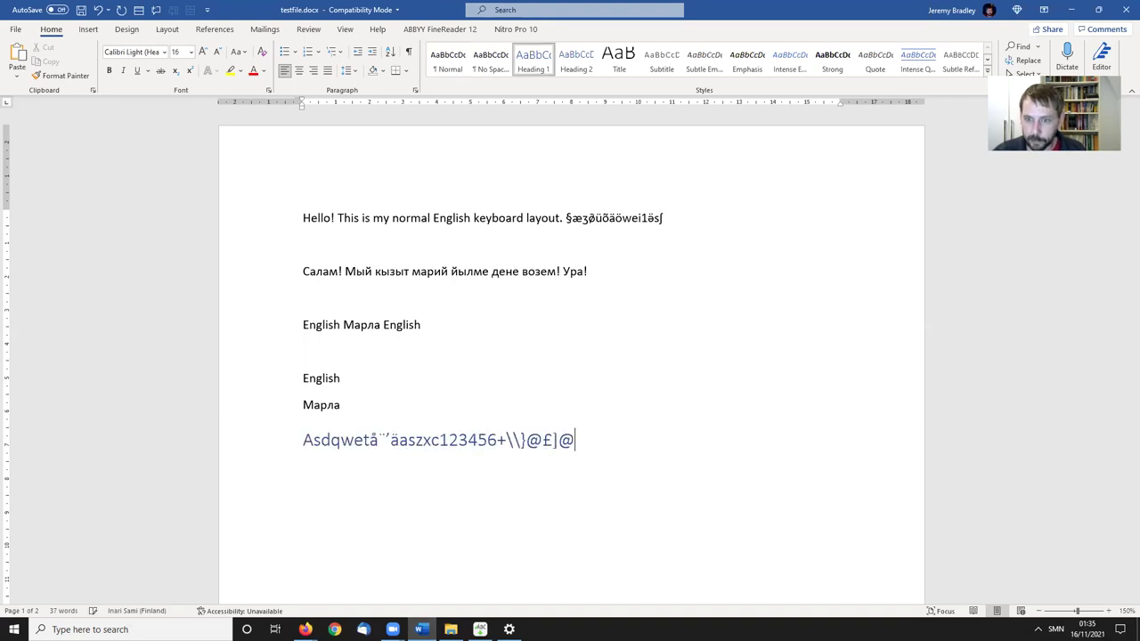
{"action": "type", "text": "ææøølpå"}
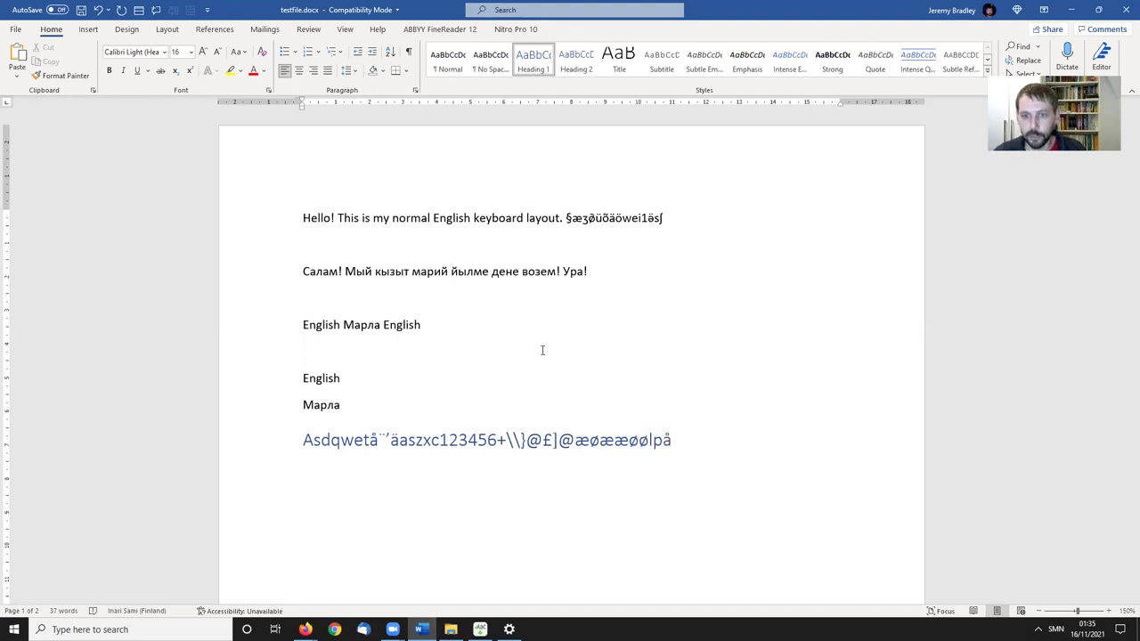
Clear the entire content of testfile.docx and close the Divvun Manager window.
{"action": "key", "text": "ctrl+a"}
{"action": "key", "text": "BackSpace"}
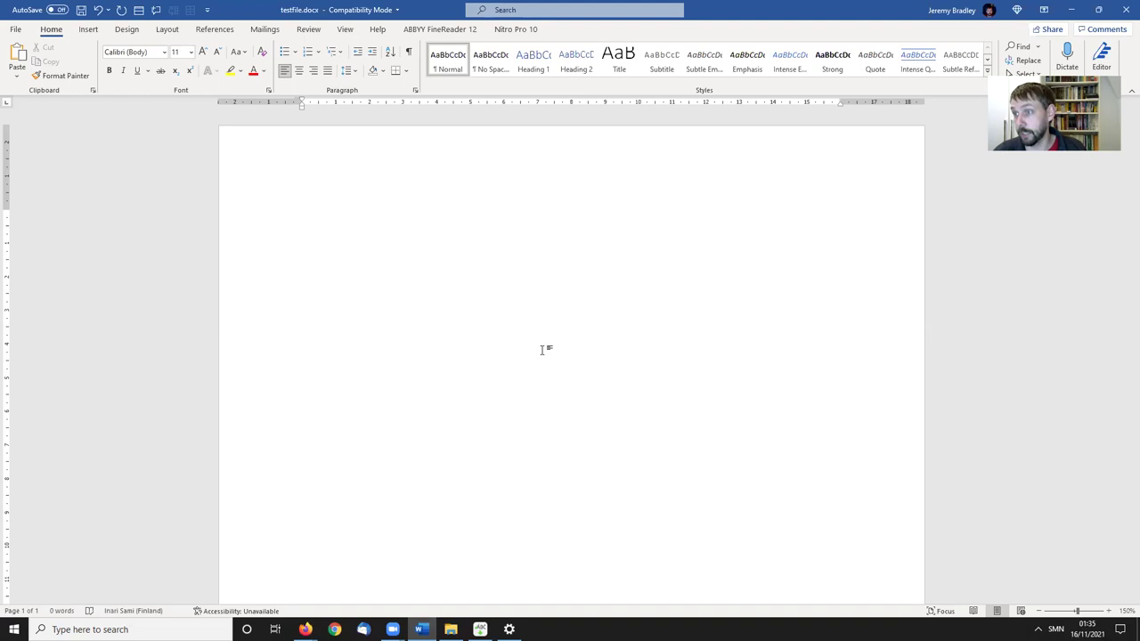
{"action": "left_click", "coordinate": [480, 629]}
{"action": "left_click", "coordinate": [643, 133]}
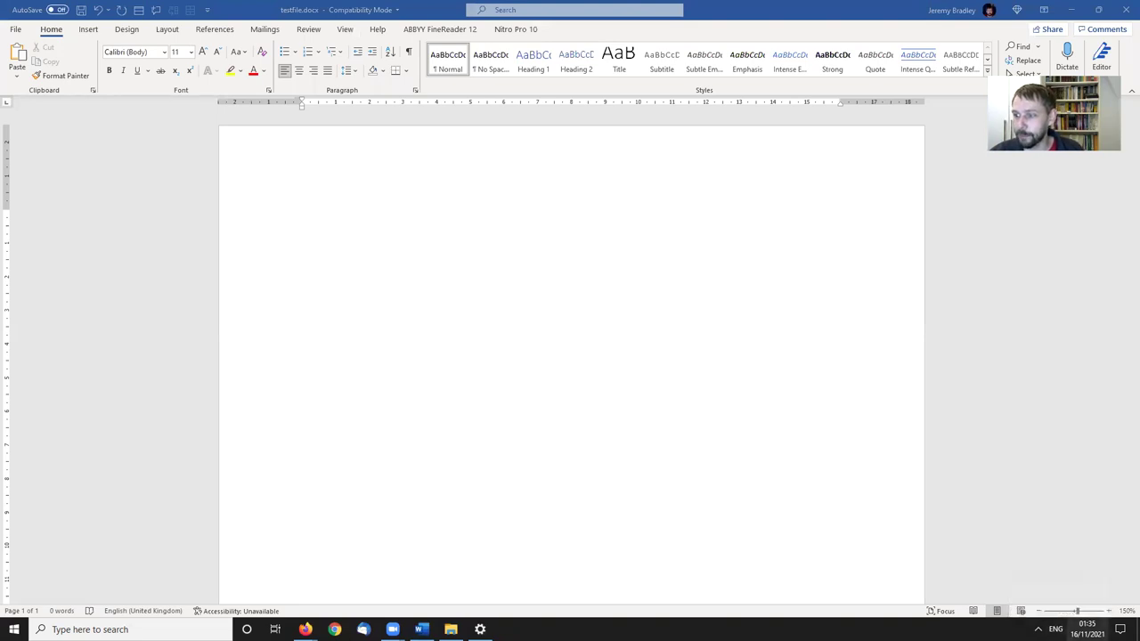
Remove Inari Sami from the preferred languages in the Windows language settings and close the settings window.
{"action": "left_click", "coordinate": [1055, 629]}
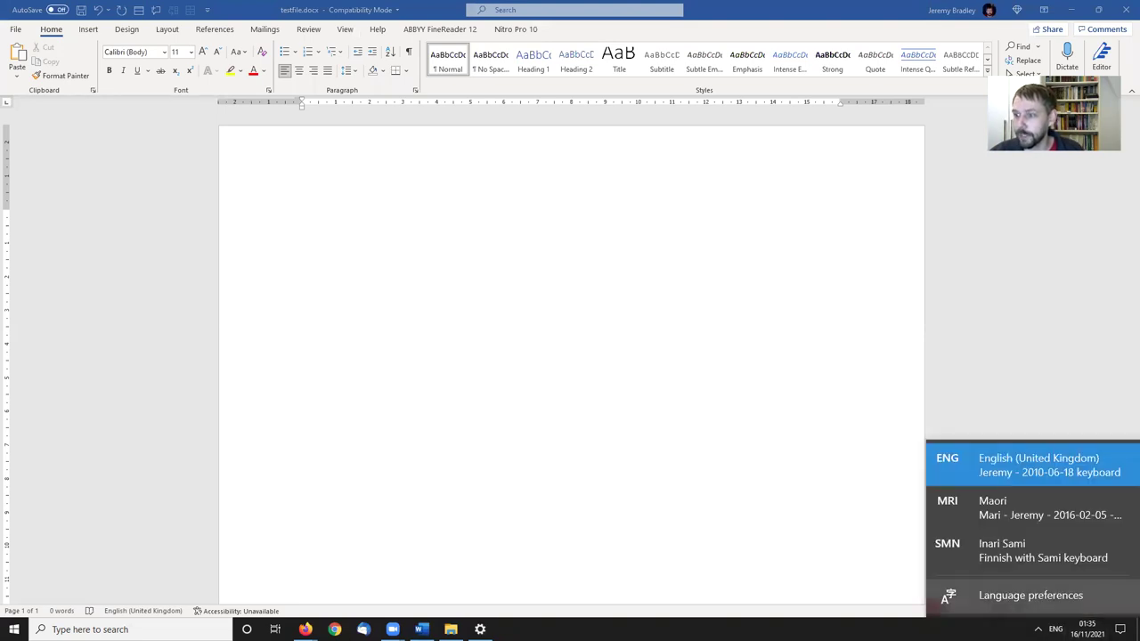
{"action": "left_click", "coordinate": [1015, 593]}
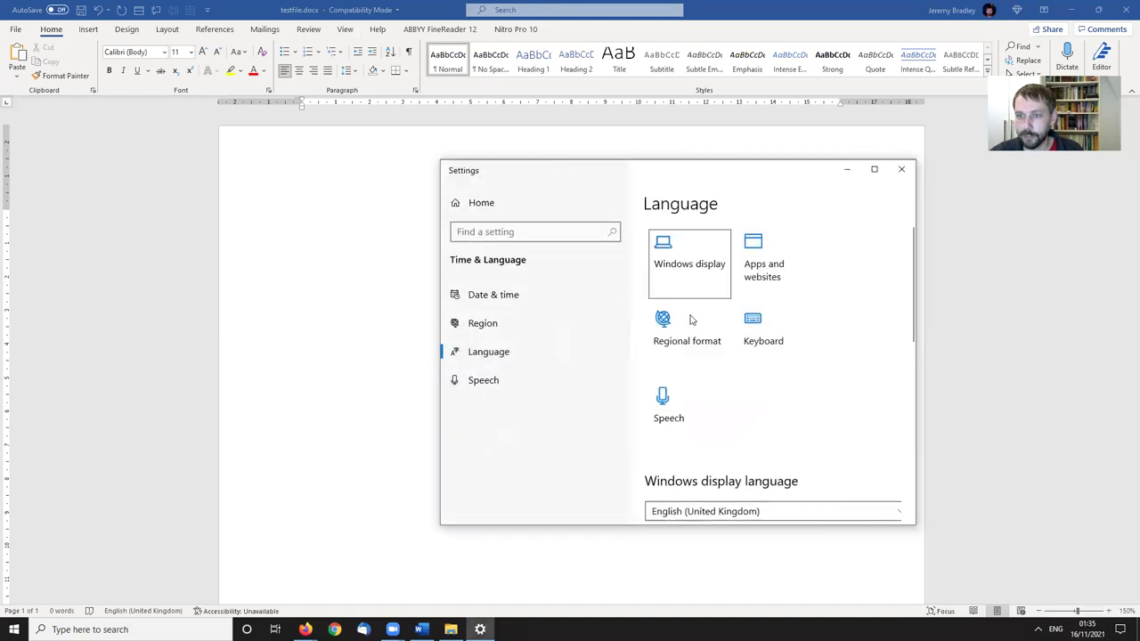
{"action": "scroll", "coordinate": [766, 383], "scroll_direction": "down", "scroll_amount": 5}
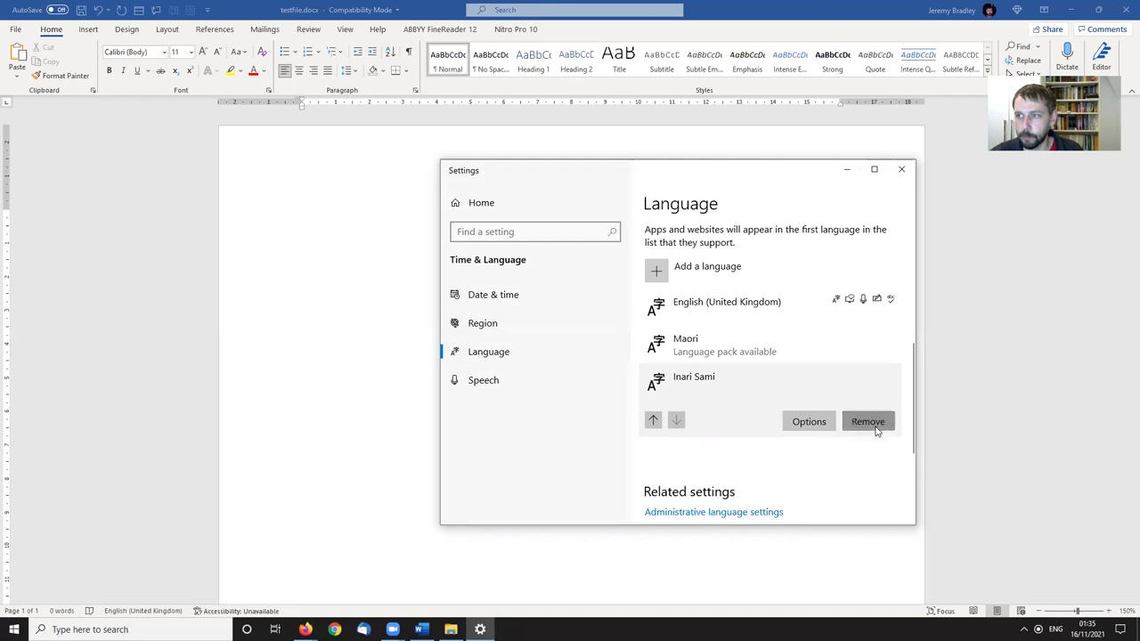
{"action": "left_click", "coordinate": [762, 386]}
{"action": "left_click", "coordinate": [876, 423]}
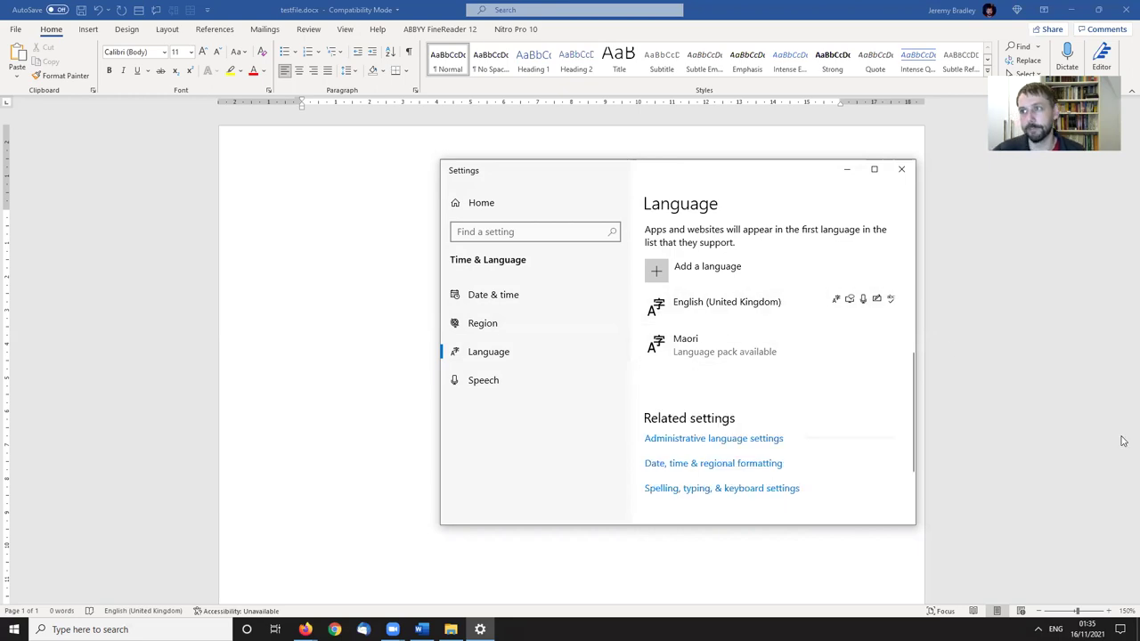
{"action": "left_click", "coordinate": [900, 169]}
{"action": "left_click", "coordinate": [1055, 630]}
{"action": "left_click", "coordinate": [1055, 629]}
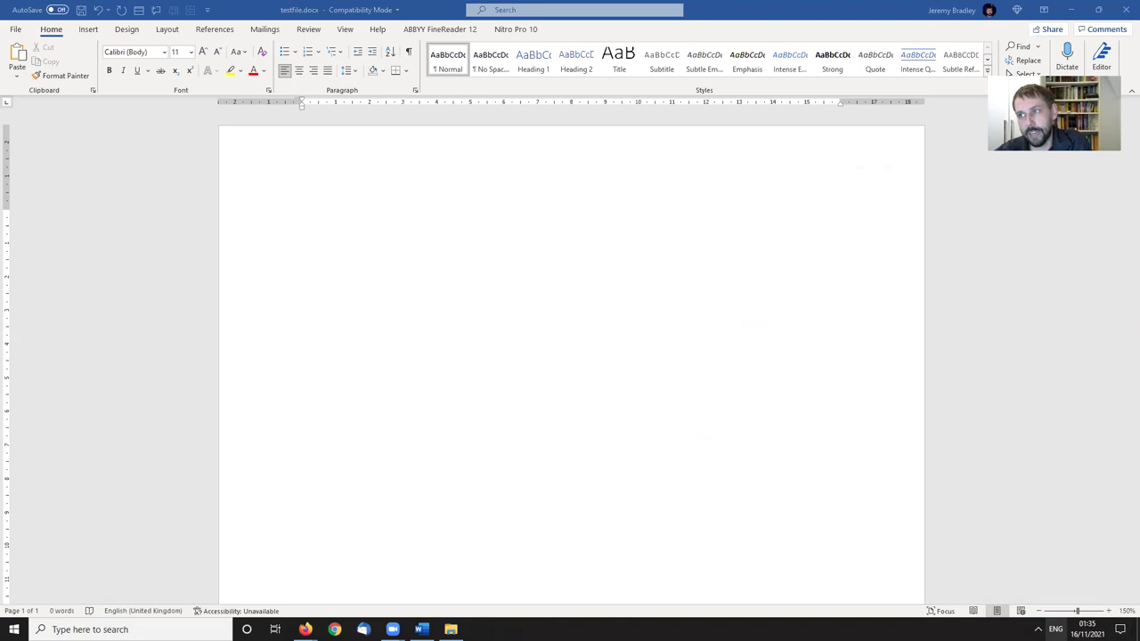
{"action": "left_click", "coordinate": [1055, 629]}
{"action": "left_click", "coordinate": [1055, 629]}
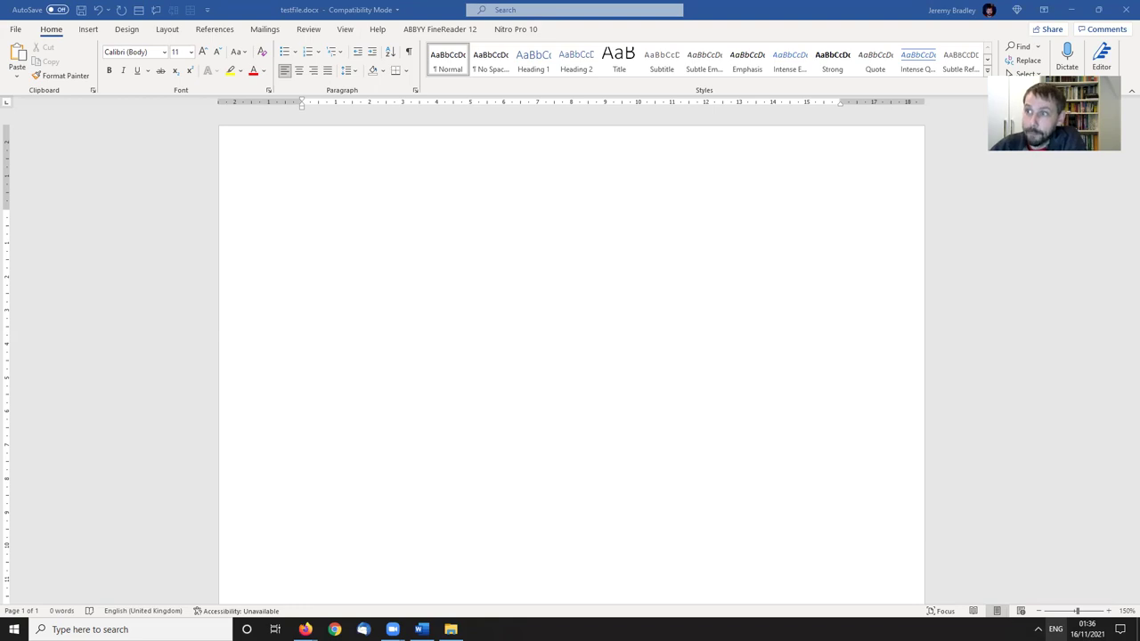
Set the Windows display language to Te reo Māori in the language settings and postpone signing out.
{"action": "left_click", "coordinate": [1055, 629]}
{"action": "left_click", "coordinate": [1024, 593]}
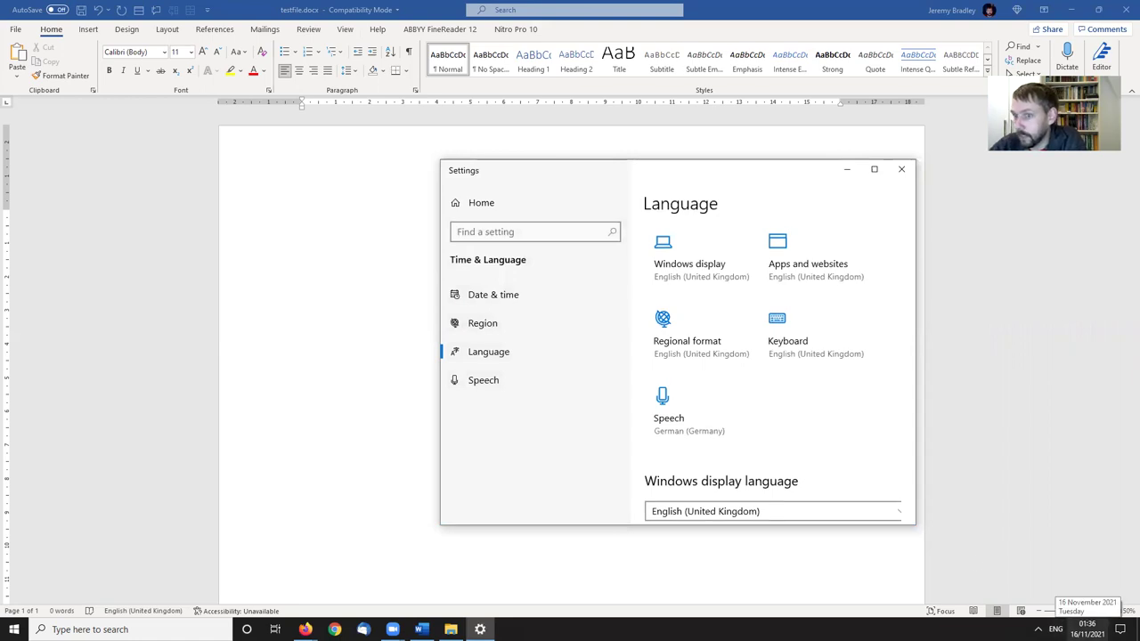
{"action": "scroll", "coordinate": [776, 341], "scroll_direction": "down", "scroll_amount": 3}
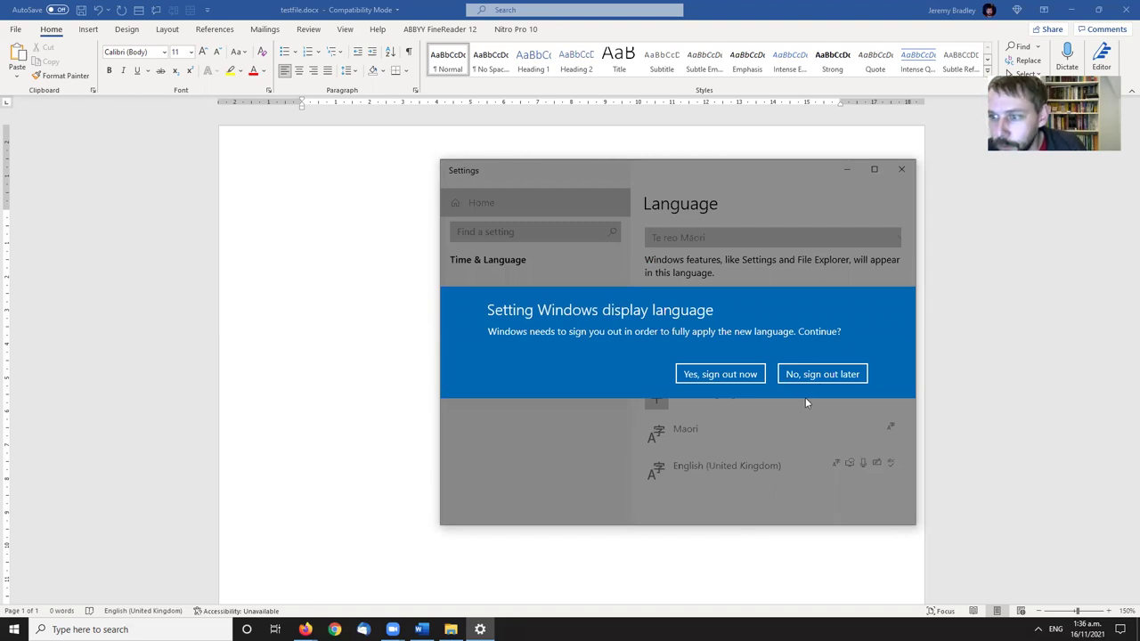
{"action": "left_click", "coordinate": [819, 375]}
Move English (United Kingdom) to the top of the preferred languages, check the system calendar's date language and close the settings window.
{"action": "left_click", "coordinate": [728, 469]}
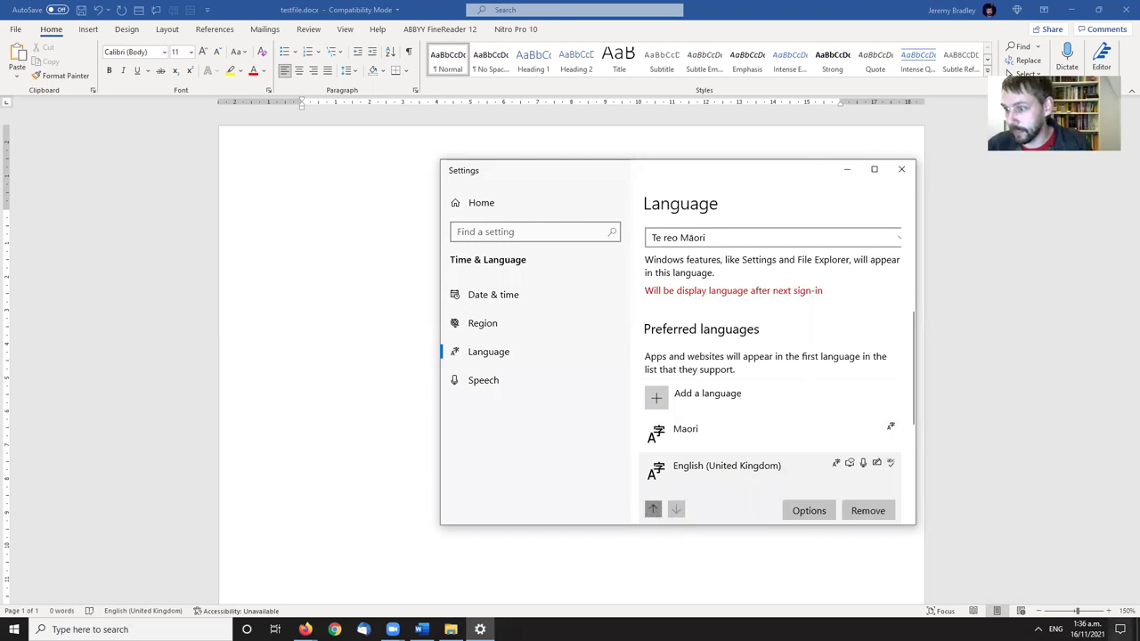
{"action": "left_click", "coordinate": [1086, 628]}
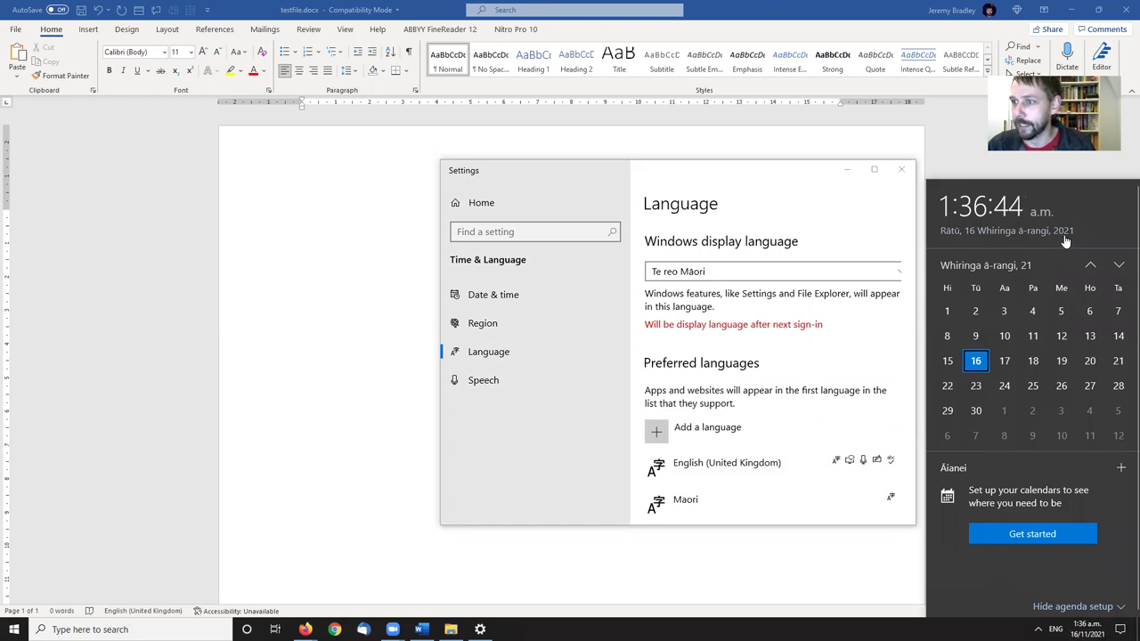
{"action": "key", "text": "Escape"}
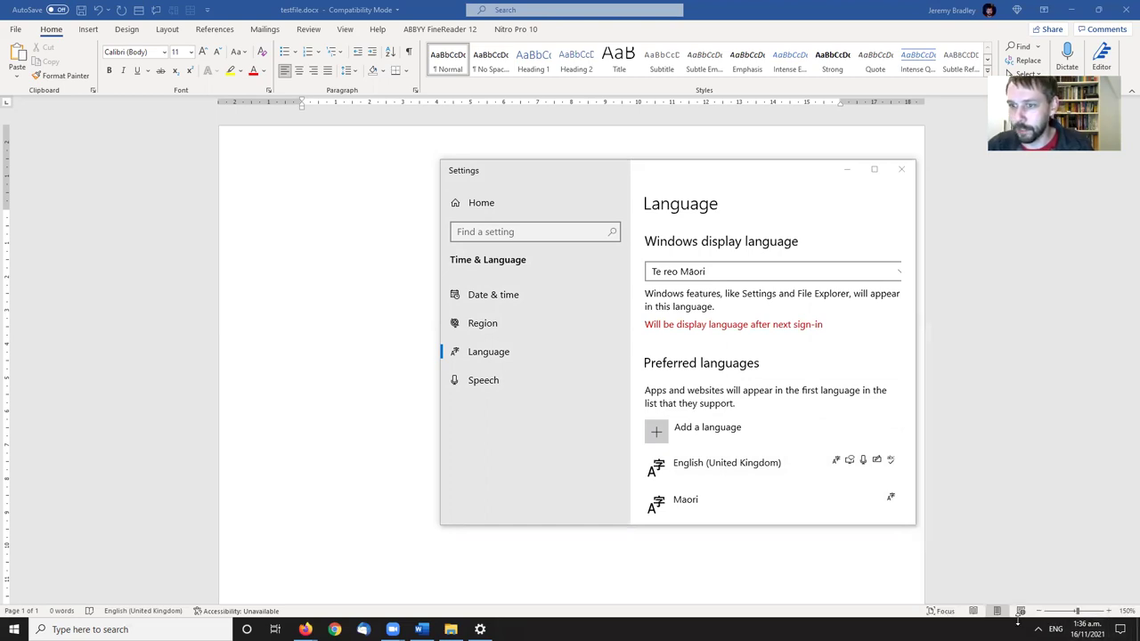
{"action": "left_click", "coordinate": [900, 169]}
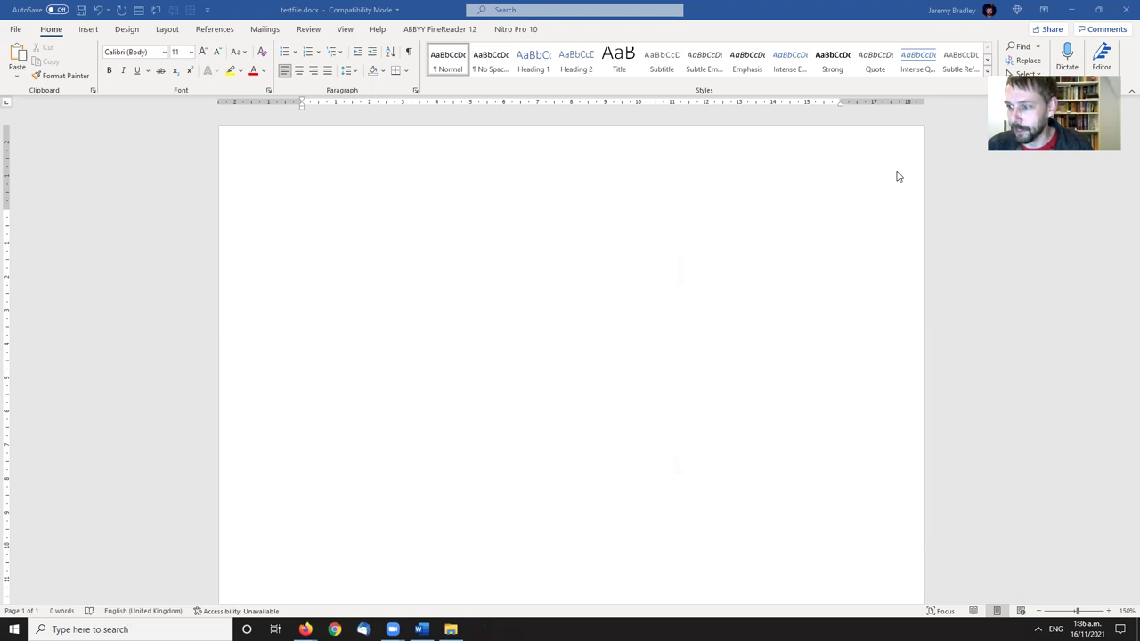
Reopen the Windows language preferences and examine the English (United Kingdom) entry, the other preferred languages and the display language.
{"action": "left_click", "coordinate": [1055, 628]}
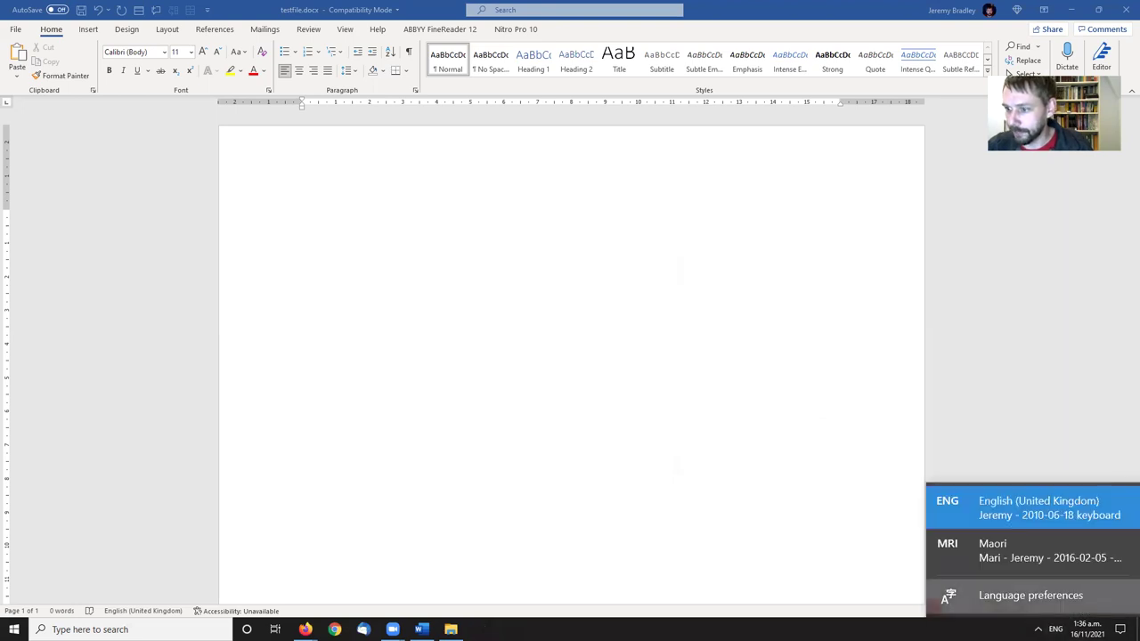
{"action": "left_click", "coordinate": [1015, 593]}
{"action": "scroll", "coordinate": [667, 364], "scroll_direction": "down", "scroll_amount": 5}
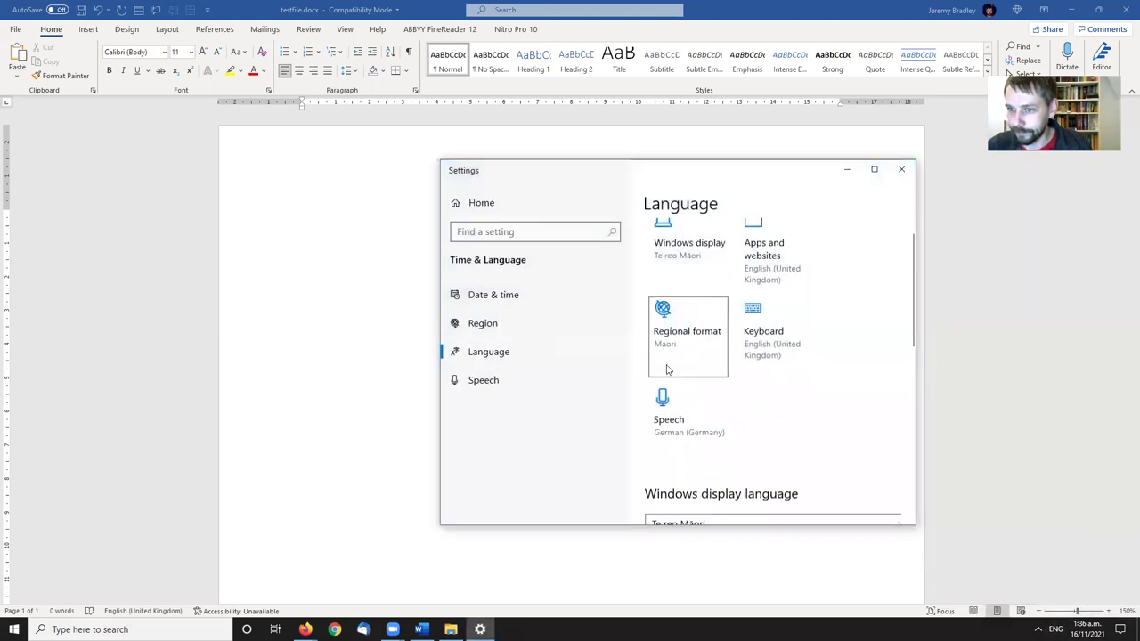
{"action": "left_click", "coordinate": [758, 467]}
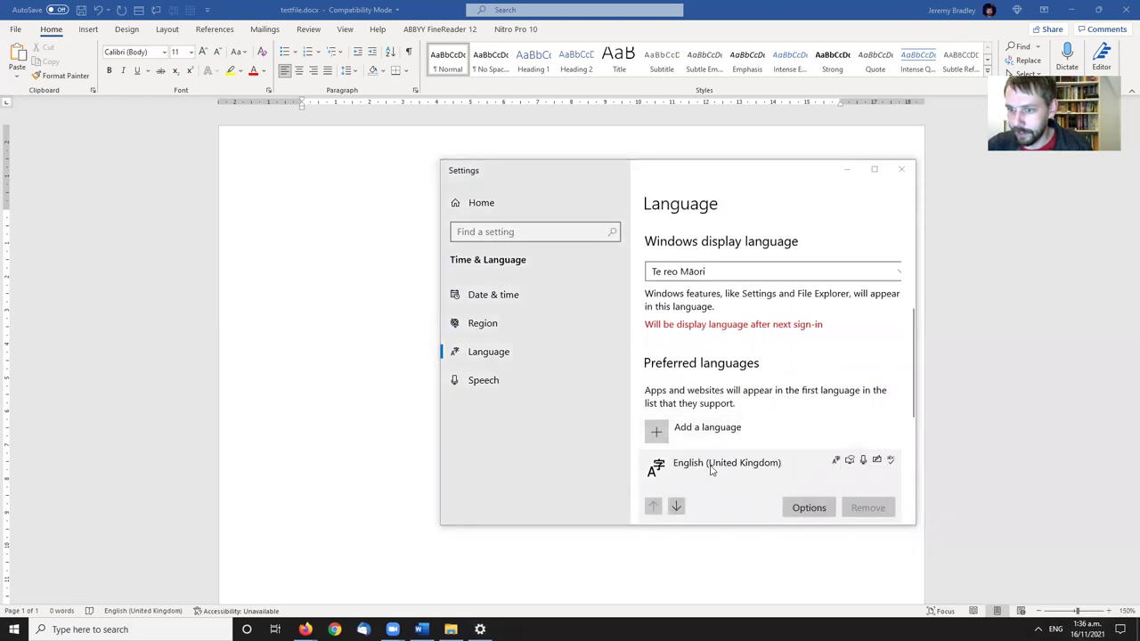
{"action": "scroll", "coordinate": [719, 466], "scroll_direction": "down", "scroll_amount": 3}
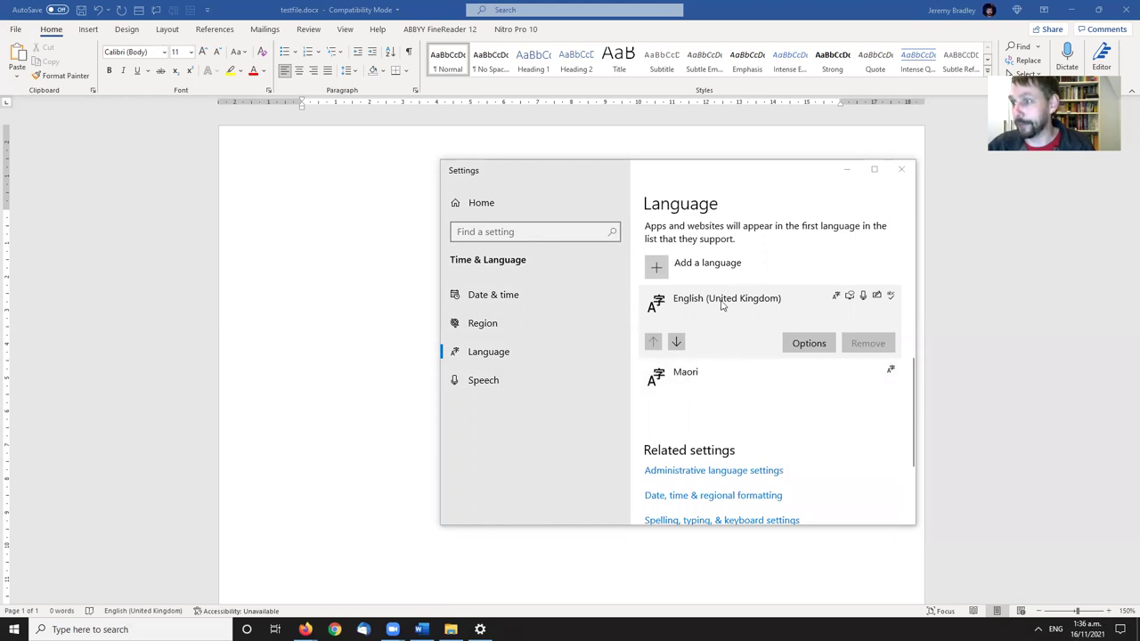
{"action": "left_click", "coordinate": [725, 307]}
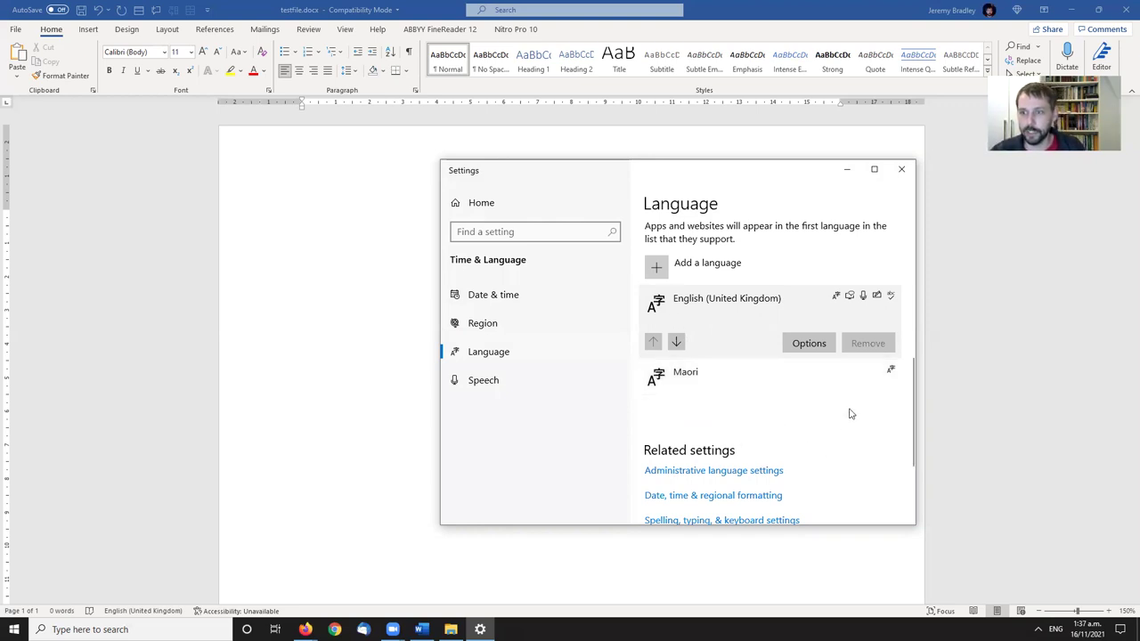
{"action": "scroll", "coordinate": [730, 423], "scroll_direction": "down", "scroll_amount": 3}
{"action": "scroll", "coordinate": [773, 406], "scroll_direction": "up", "scroll_amount": 5}
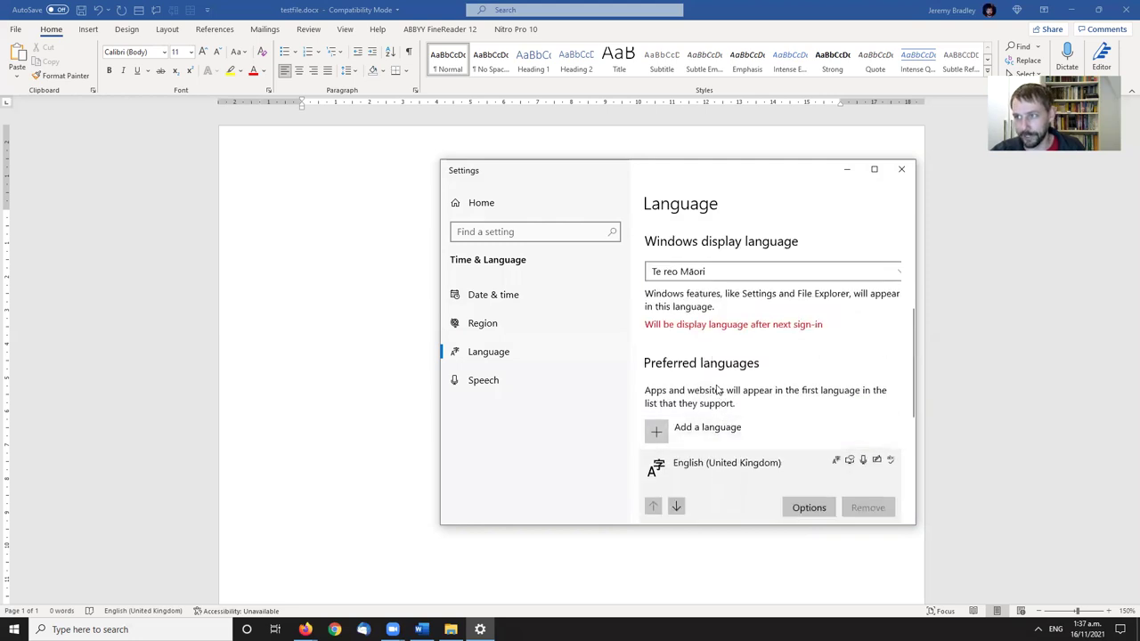
Add German (Austria) to the preferred languages by searching for "German" and installing it.
{"action": "left_click", "coordinate": [657, 434]}
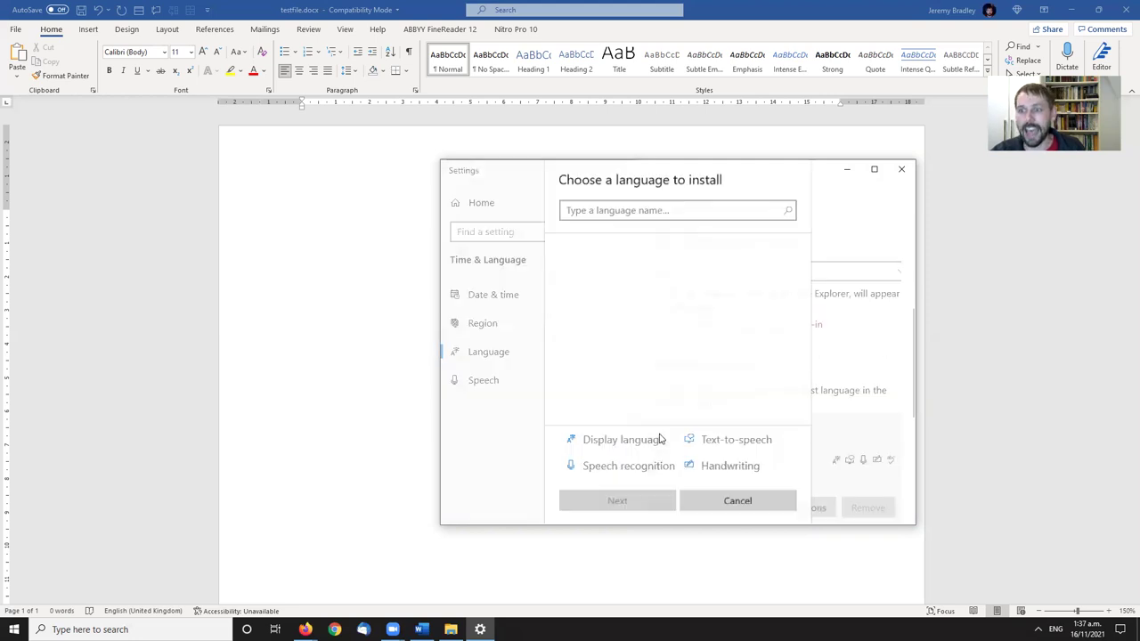
{"action": "type", "text": "German"}
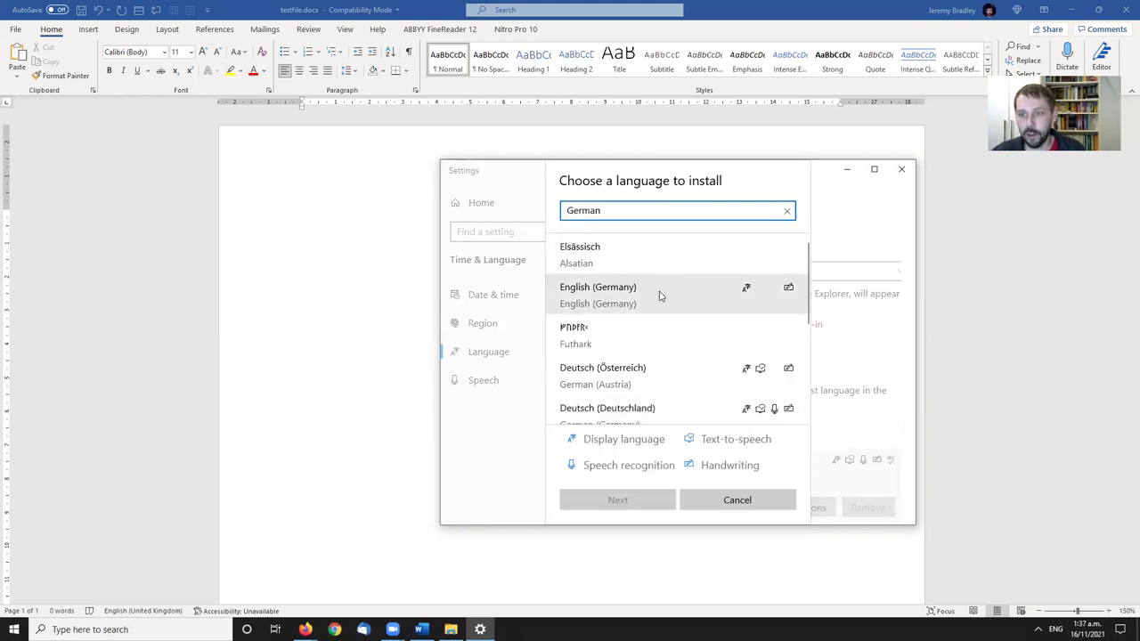
{"action": "left_click", "coordinate": [634, 385]}
{"action": "left_click", "coordinate": [643, 500]}
{"action": "left_click", "coordinate": [637, 501]}
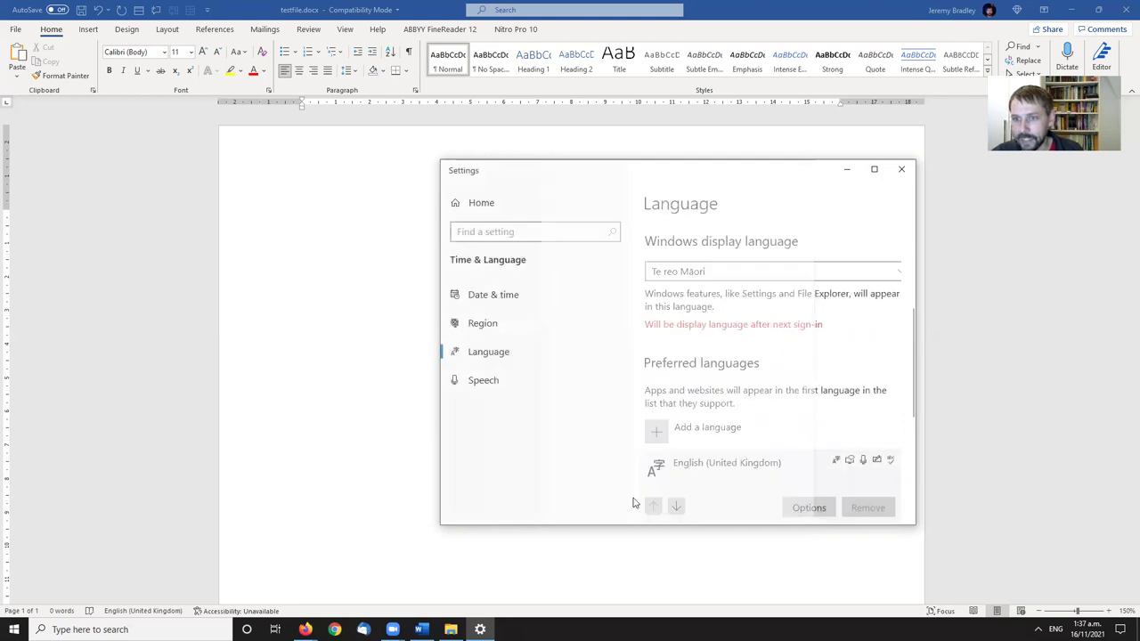
Remove German (Austria) from the preferred languages while its installation is pending.
{"action": "scroll", "coordinate": [812, 388], "scroll_direction": "down", "scroll_amount": 1}
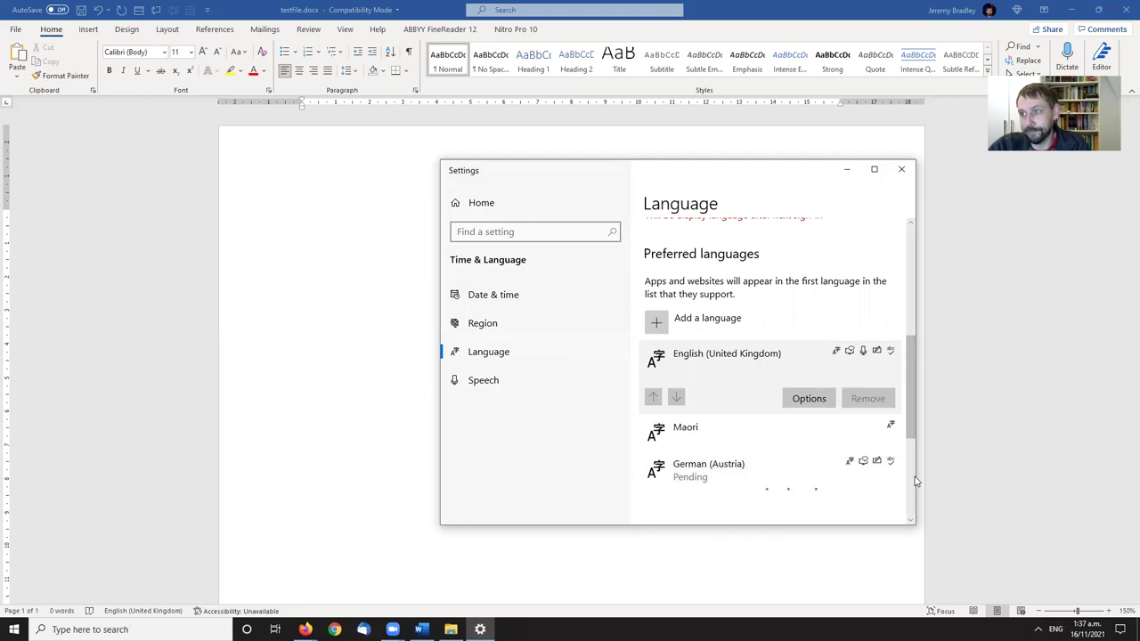
{"action": "left_click", "coordinate": [773, 472]}
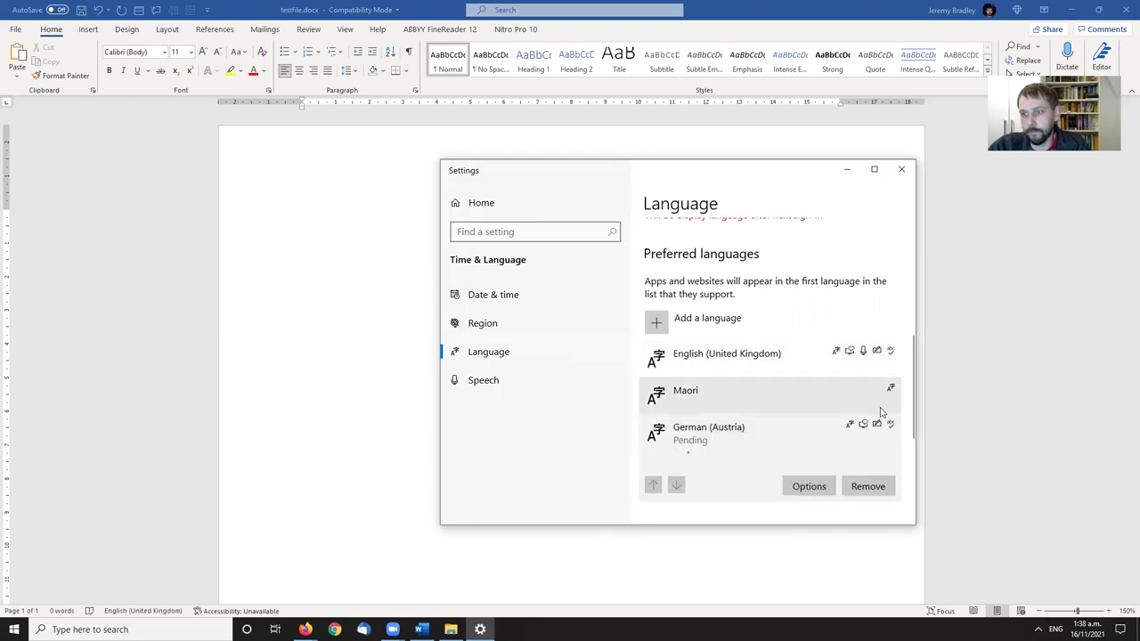
{"action": "scroll", "coordinate": [882, 436], "scroll_direction": "down", "scroll_amount": 1}
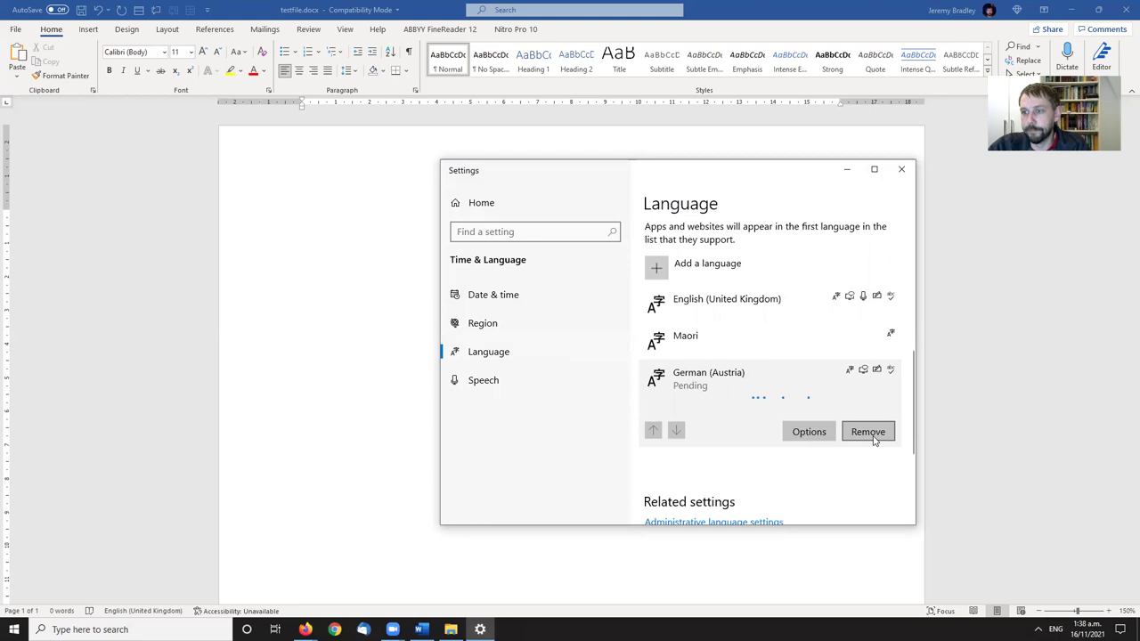
{"action": "left_click", "coordinate": [868, 432]}
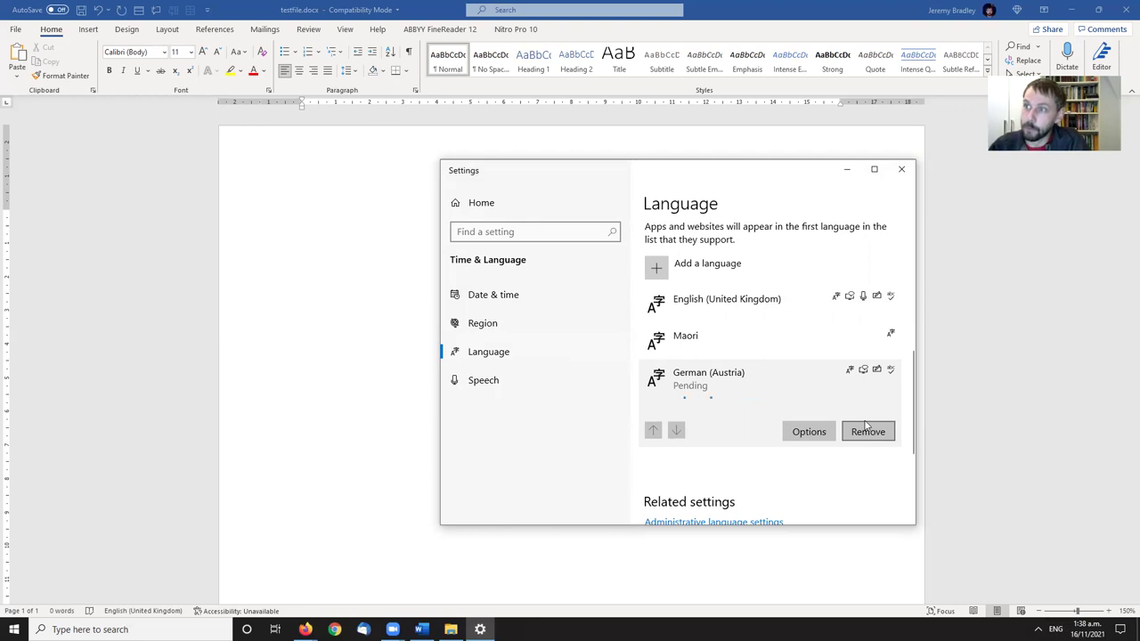
{"action": "left_click", "coordinate": [864, 425]}
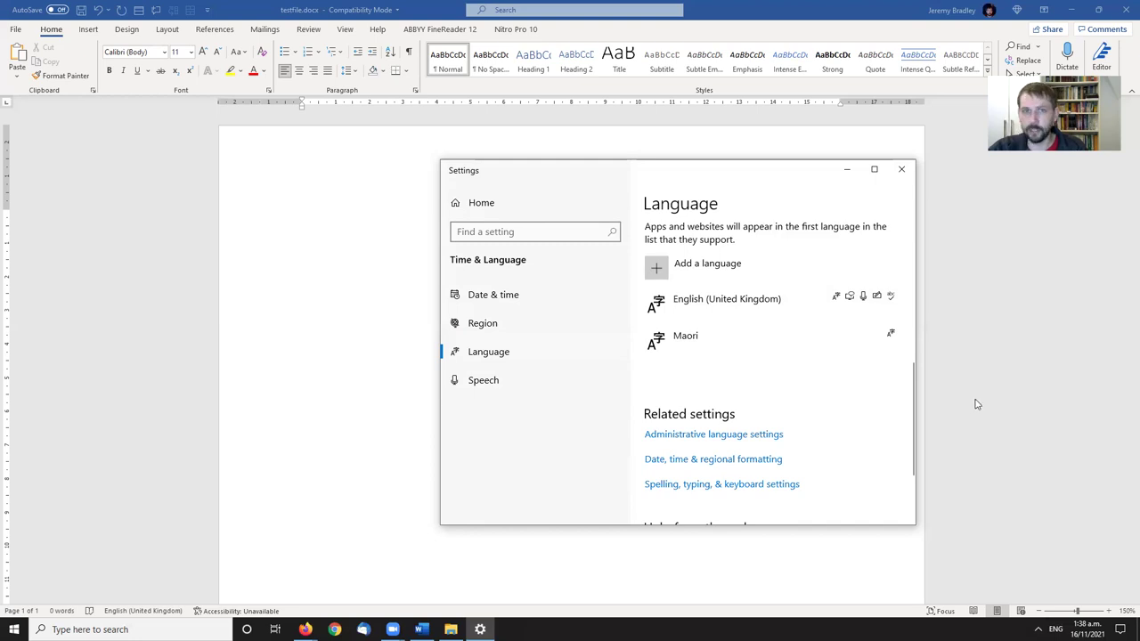
Switch to Firefox and open the Microsoft Keyboard Layout Creator (MSKLC) Version 1.4 download page from the MSKLC search results.
{"action": "key", "text": "alt+Tab"}
{"action": "key", "text": "alt+Tab"}
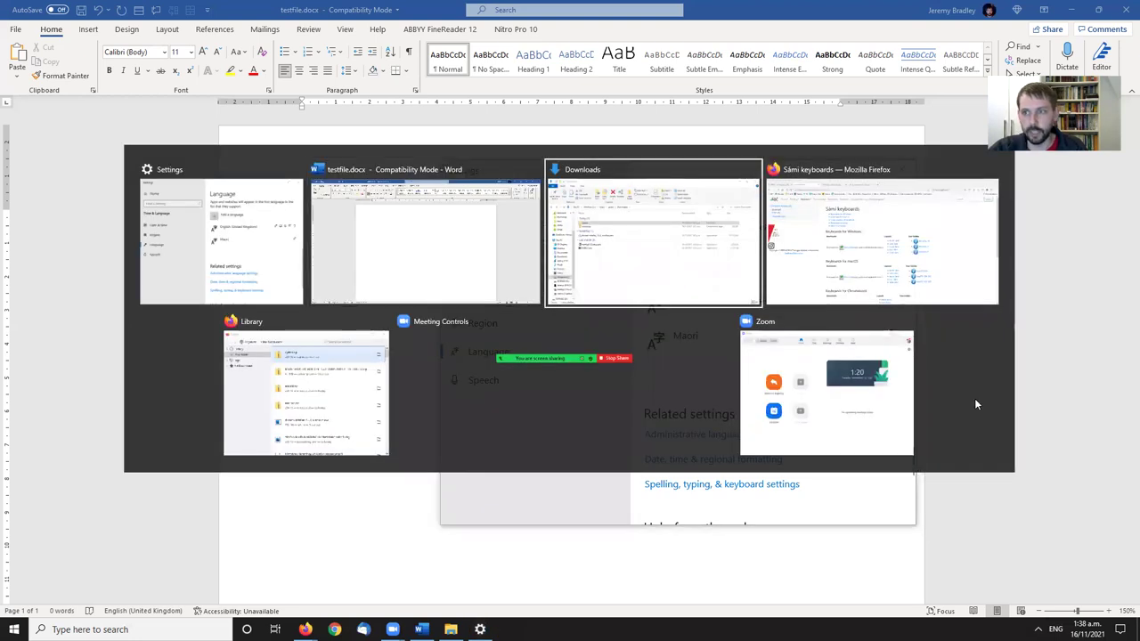
{"action": "key", "text": "alt+Tab"}
{"action": "left_click", "coordinate": [293, 32]}
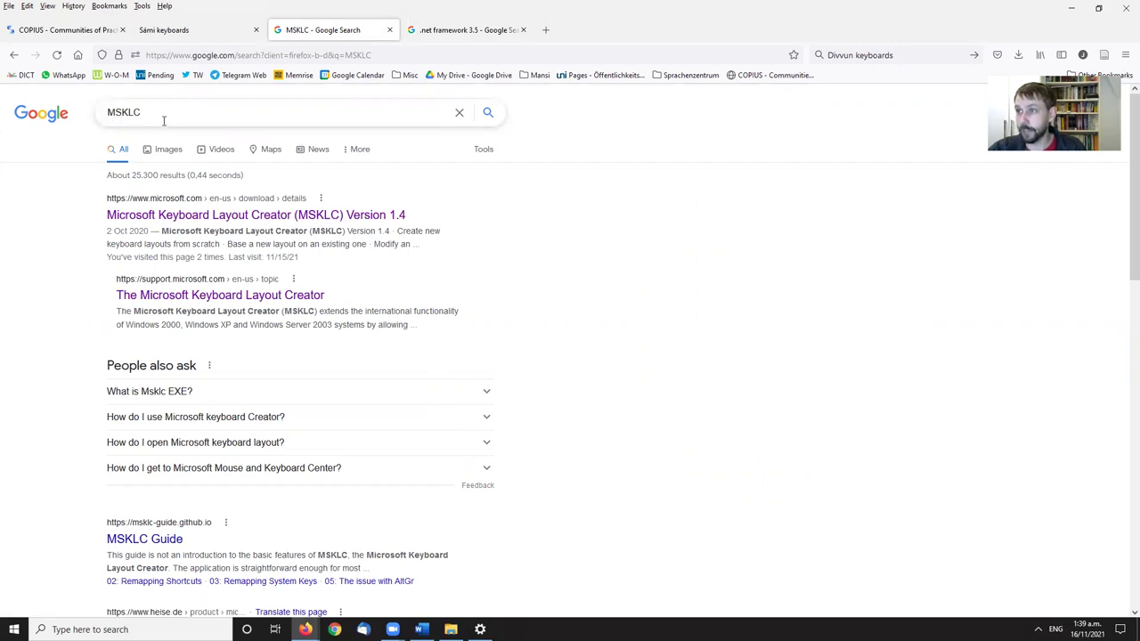
{"action": "left_click", "coordinate": [240, 216]}
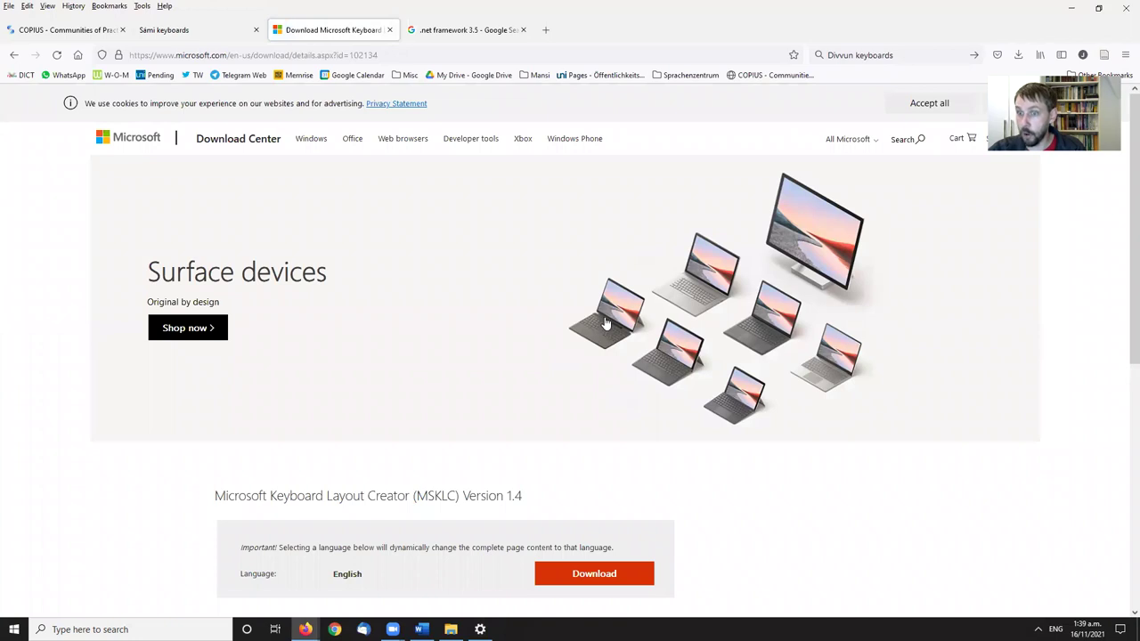
Examine the details and system requirements of Microsoft Keyboard Layout Creator 1.4 on its download page, looking for ".net".
{"action": "scroll", "coordinate": [591, 316], "scroll_direction": "down", "scroll_amount": 1}
{"action": "scroll", "coordinate": [591, 316], "scroll_direction": "down", "scroll_amount": 3}
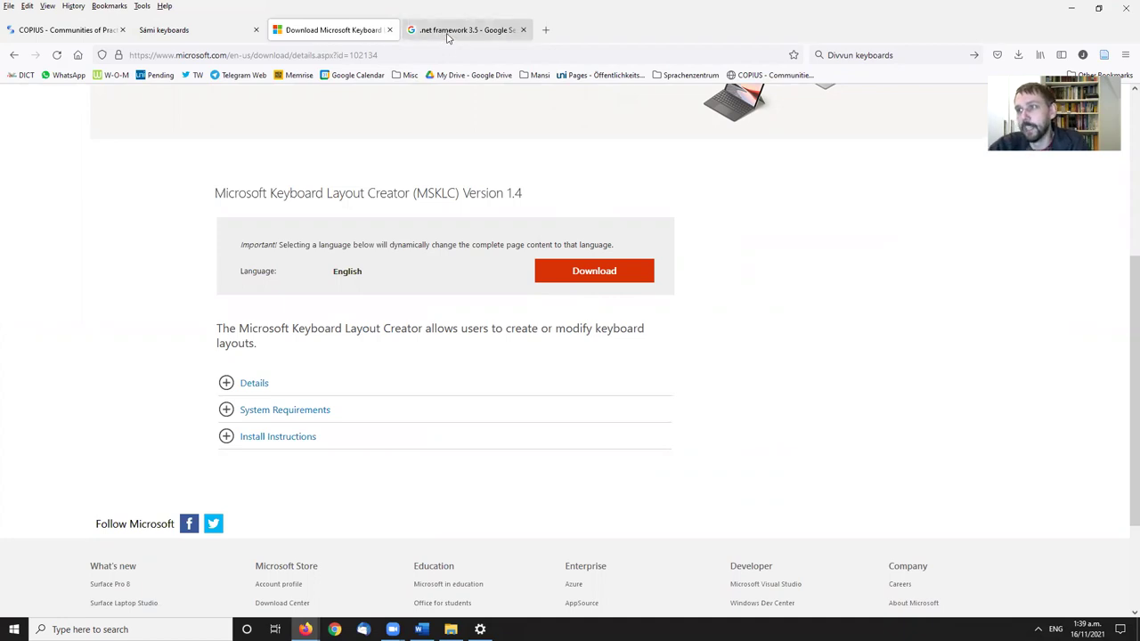
{"action": "left_click", "coordinate": [240, 383]}
{"action": "scroll", "coordinate": [485, 366], "scroll_direction": "down", "scroll_amount": 1}
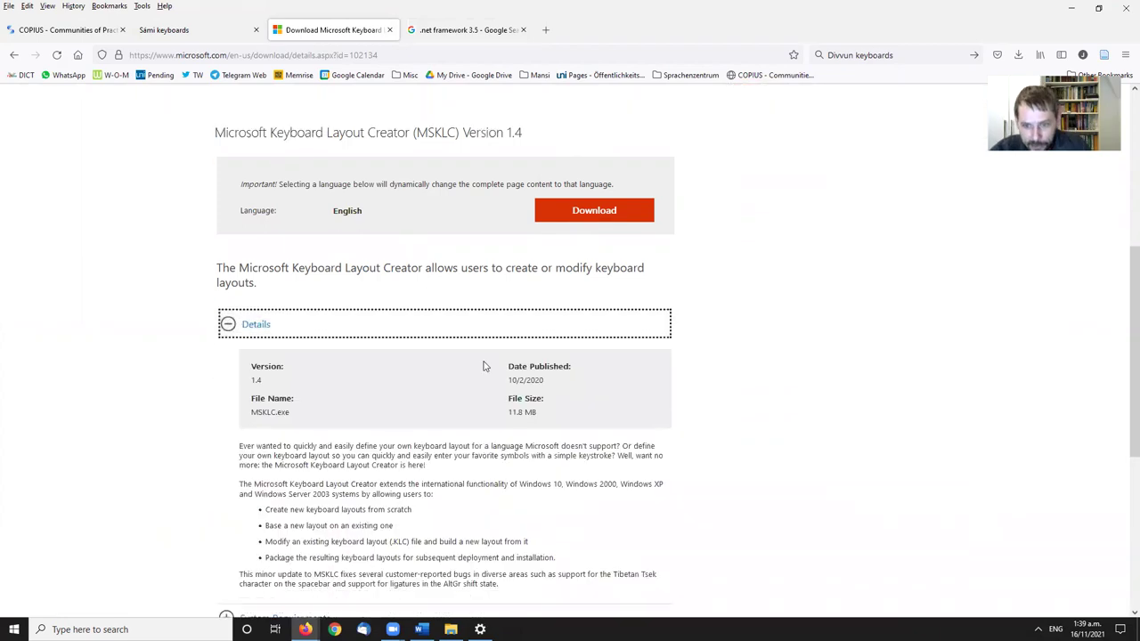
{"action": "scroll", "coordinate": [485, 366], "scroll_direction": "down", "scroll_amount": 4}
{"action": "key", "text": "ctrl+f"}
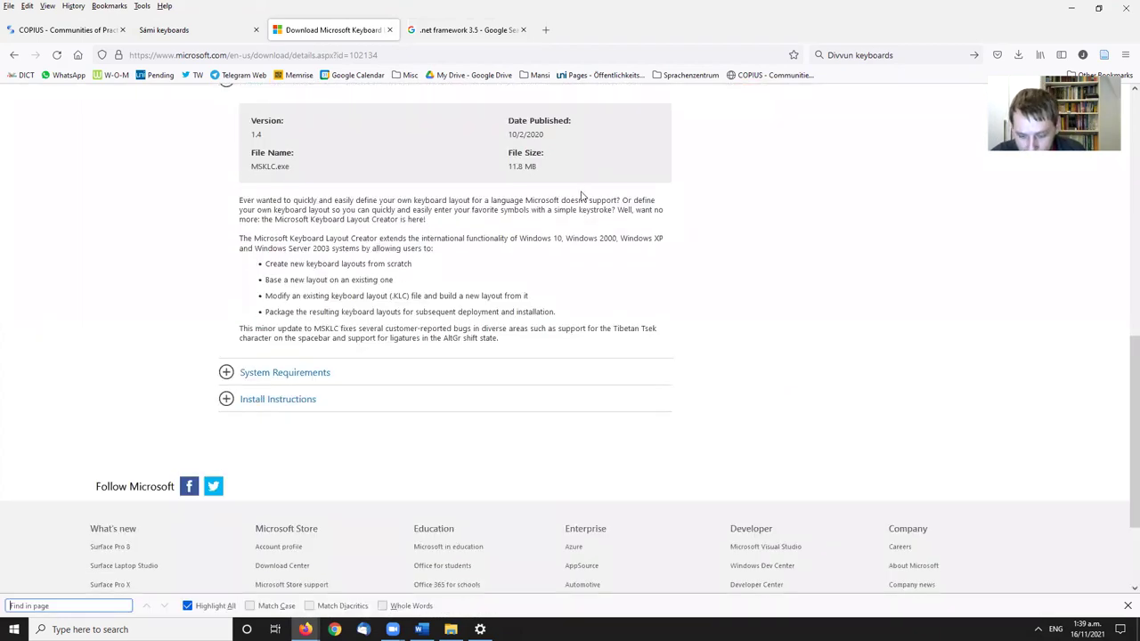
{"action": "type", "text": ".net"}
{"action": "left_click", "coordinate": [282, 434]}
{"action": "scroll", "coordinate": [430, 374], "scroll_direction": "down", "scroll_amount": 2}
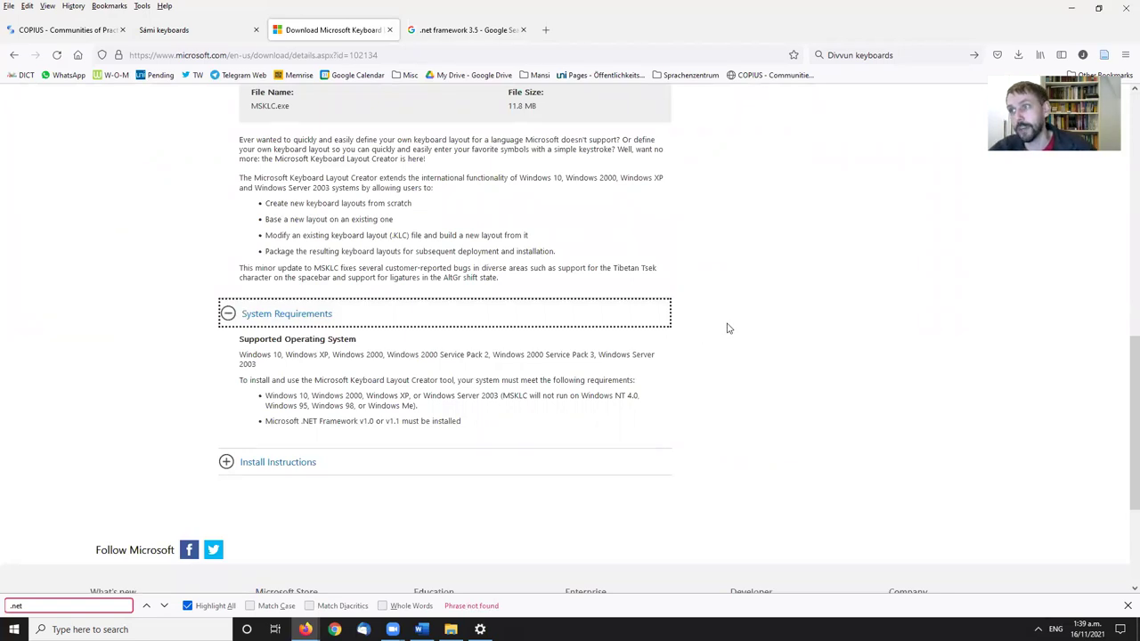
{"action": "scroll", "coordinate": [625, 256], "scroll_direction": "up", "scroll_amount": 10}
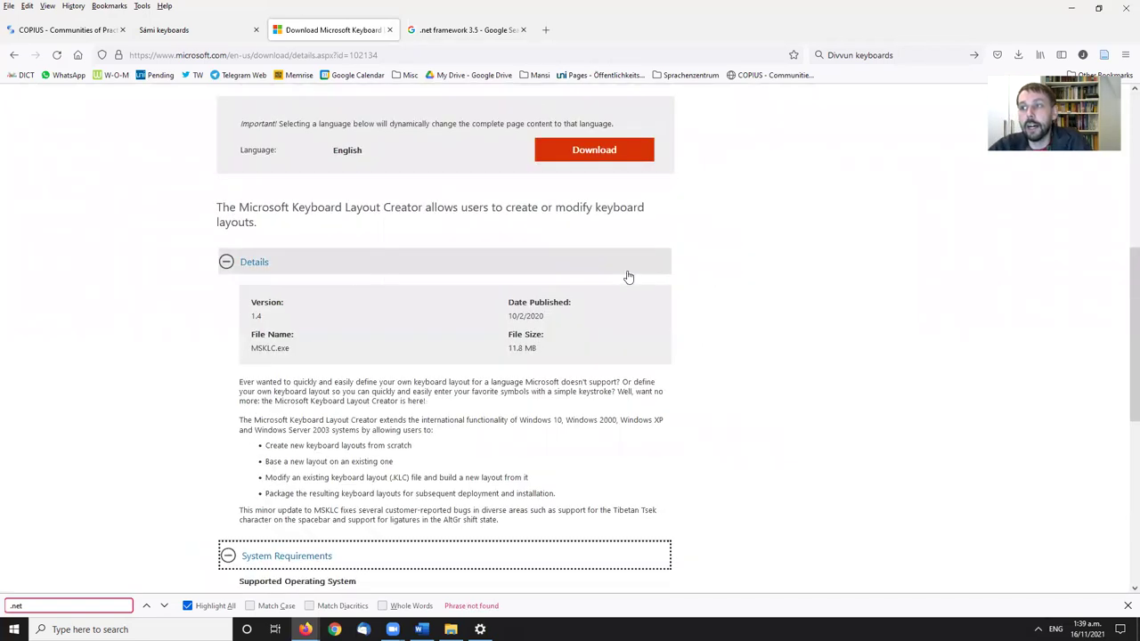
Open the Microsoft .NET Framework 3.5 download page from its Google search results and check the page's language choice.
{"action": "left_click", "coordinate": [469, 31]}
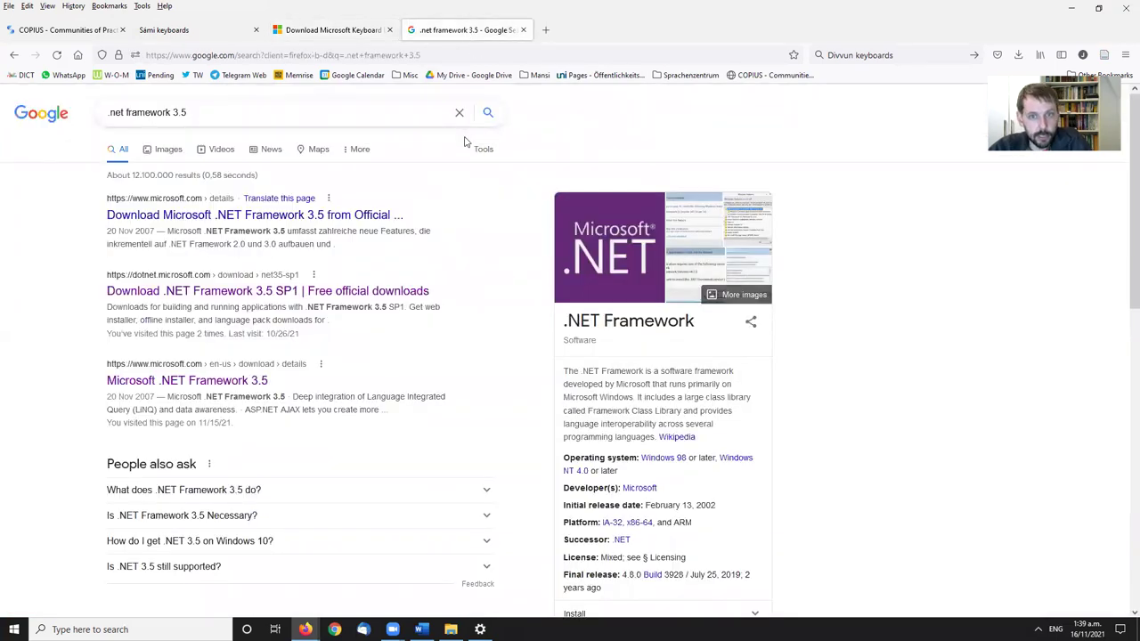
{"action": "left_click", "coordinate": [273, 214]}
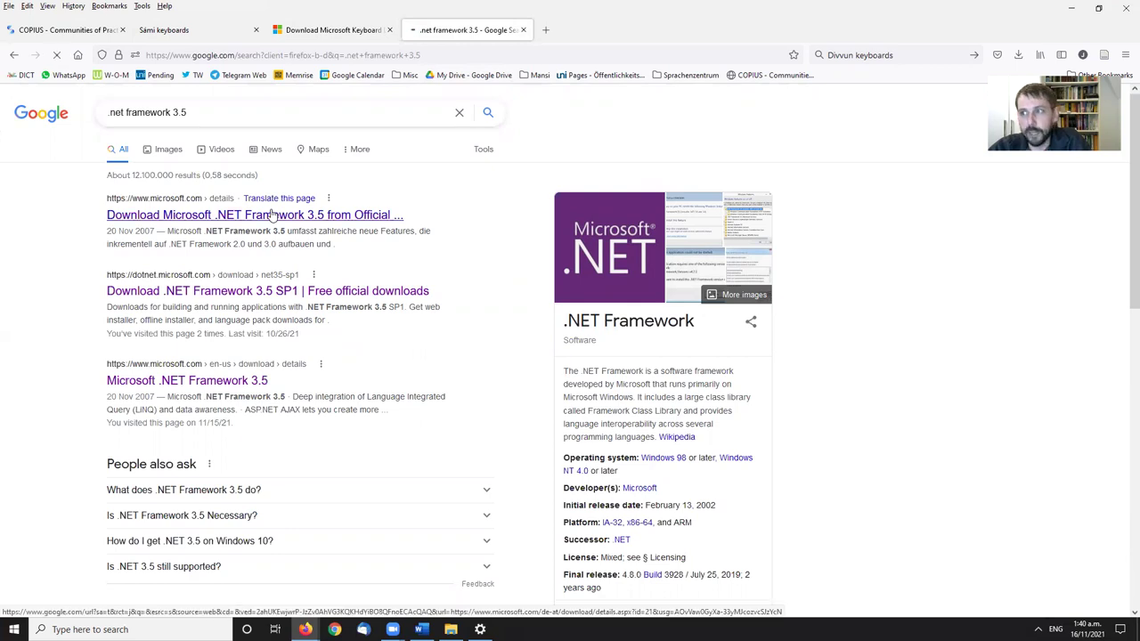
{"action": "scroll", "coordinate": [504, 261], "scroll_direction": "down", "scroll_amount": 5}
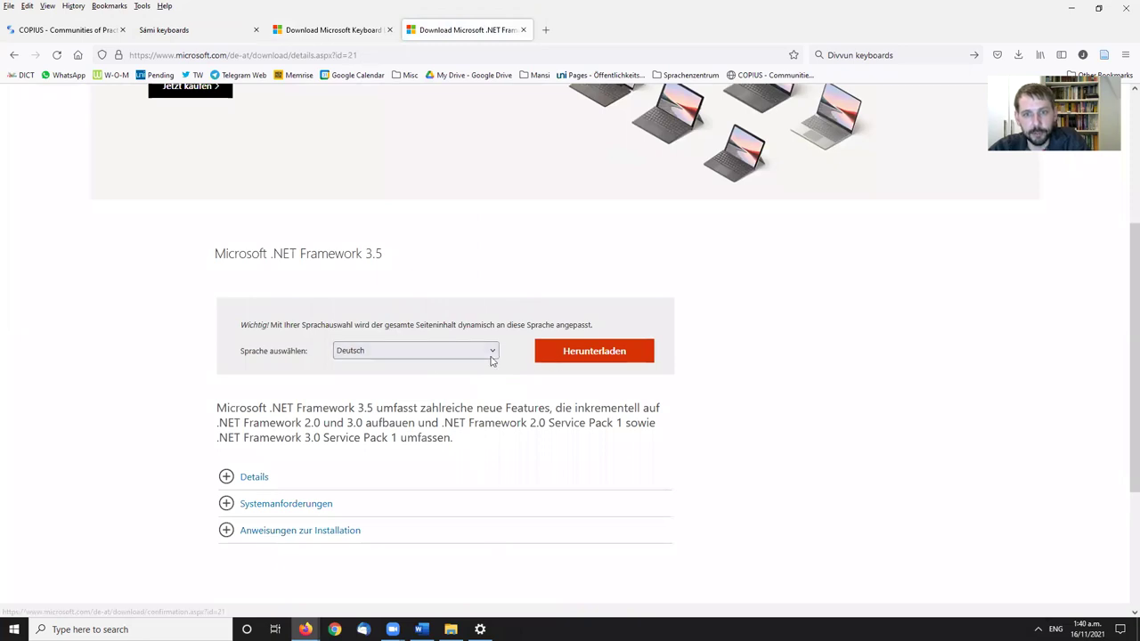
{"action": "left_click", "coordinate": [415, 354]}
{"action": "left_click", "coordinate": [415, 353]}
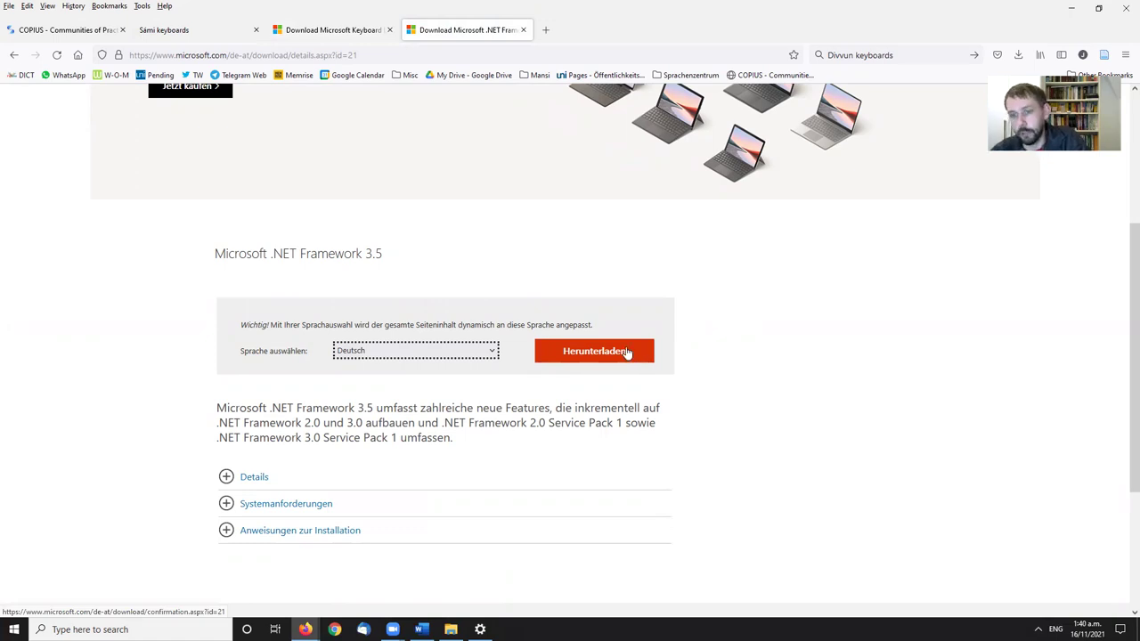
Switch to File Explorer to show the installers in Downloads, and launch Microsoft Keyboard Layout Creator 1.4 through a Windows search.
{"action": "left_click", "coordinate": [451, 628]}
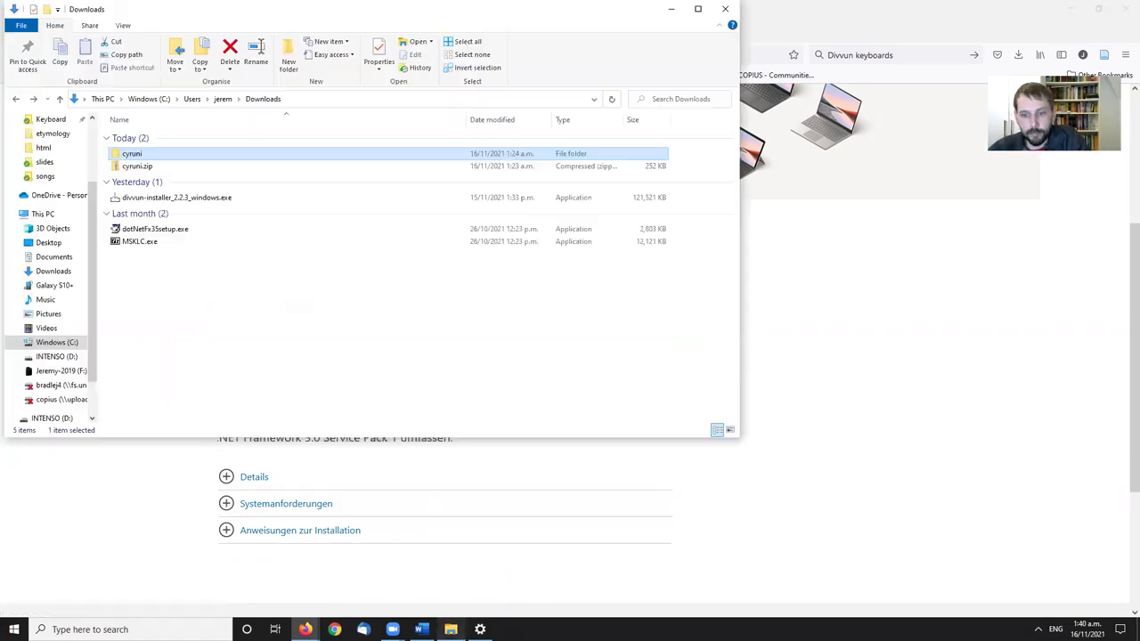
{"action": "left_click", "coordinate": [229, 322]}
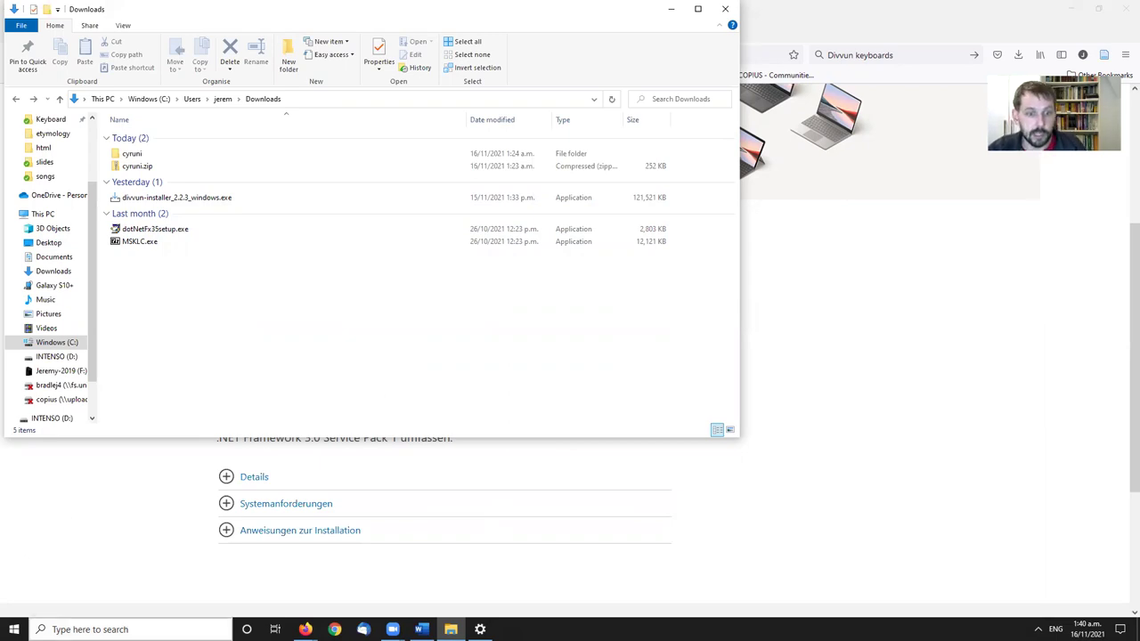
{"action": "left_click", "coordinate": [134, 629]}
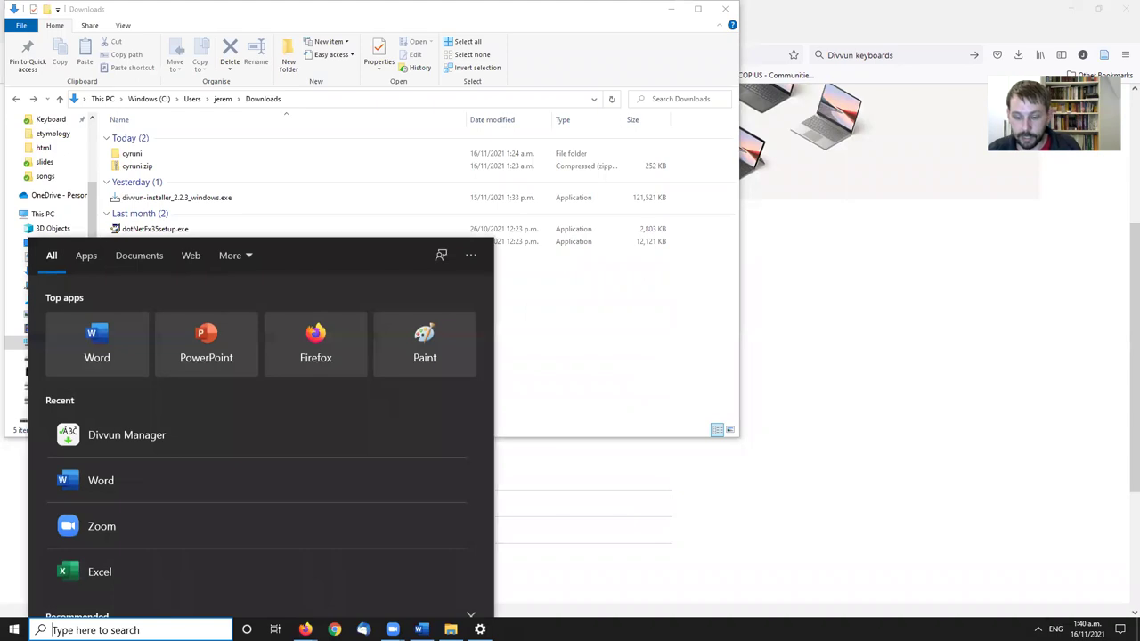
{"action": "type", "text": "MKL"}
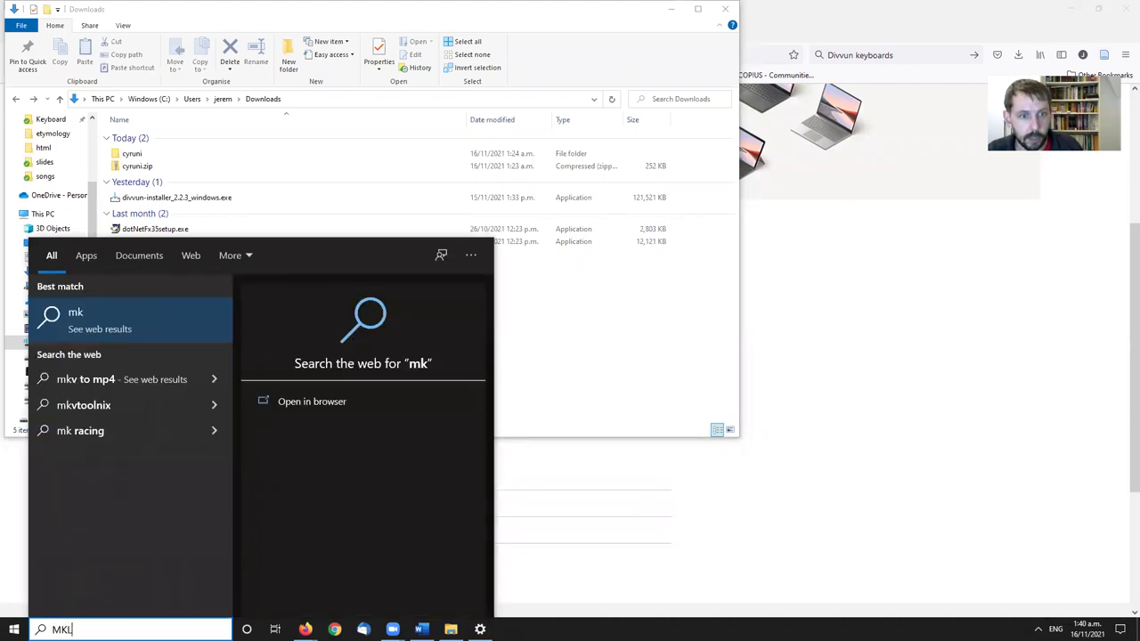
{"action": "key", "text": "BackSpace"}
{"action": "key", "text": "BackSpace"}
{"action": "type", "text": "S"}
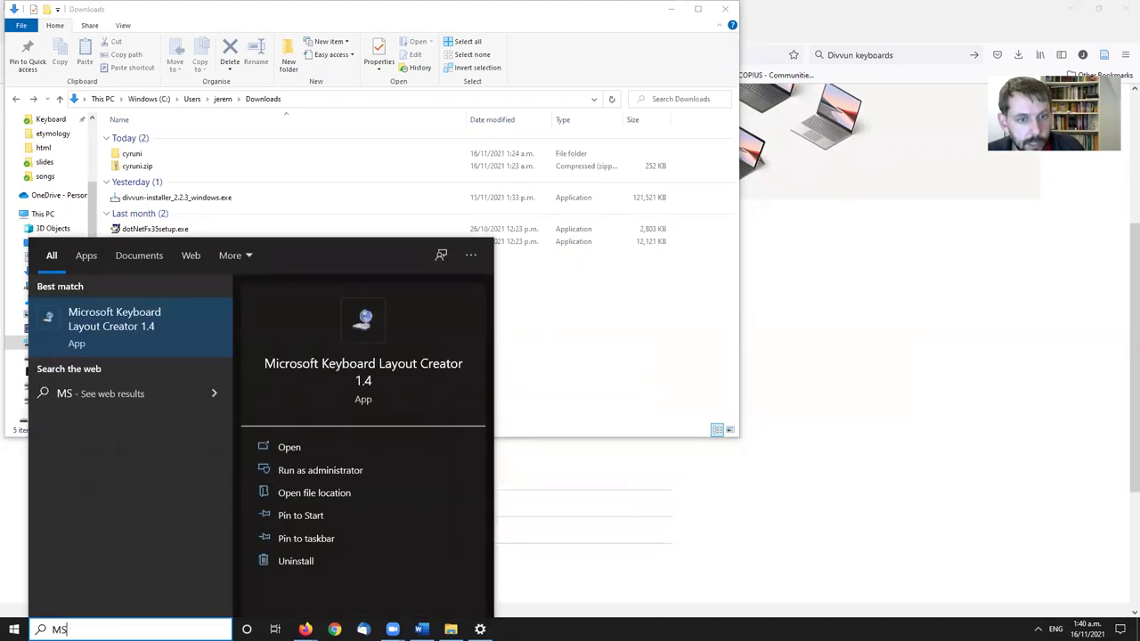
{"action": "left_click", "coordinate": [122, 312]}
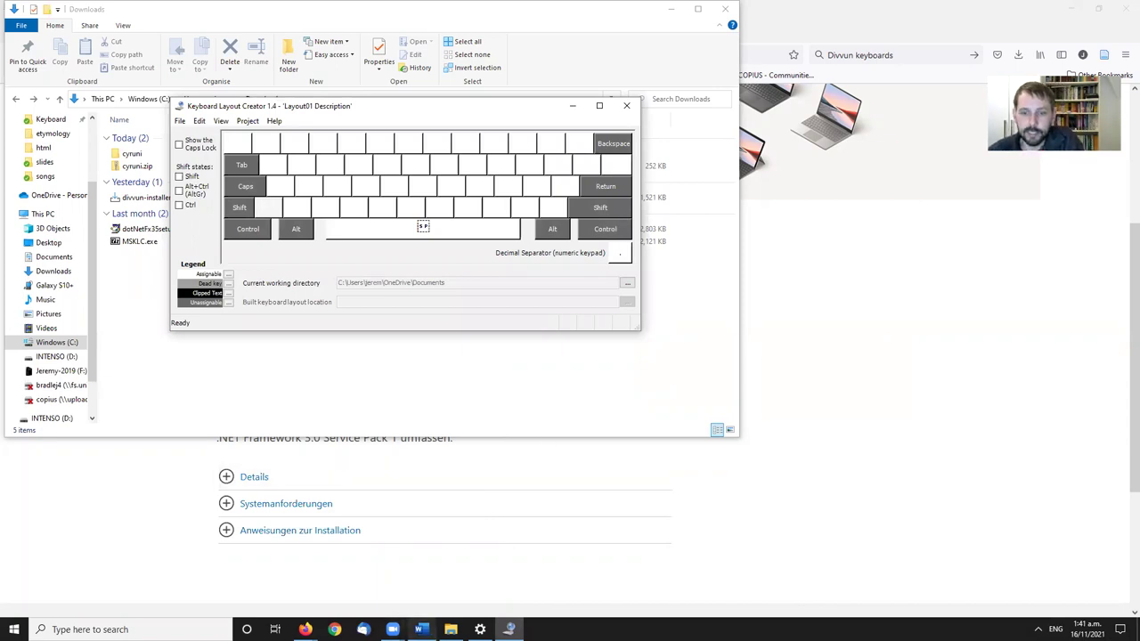
Place the blank Word document testfile.docx behind Keyboard Layout Creator and move the layout window over the middle of the page.
{"action": "left_click", "coordinate": [421, 629]}
{"action": "key", "text": "alt+Tab"}
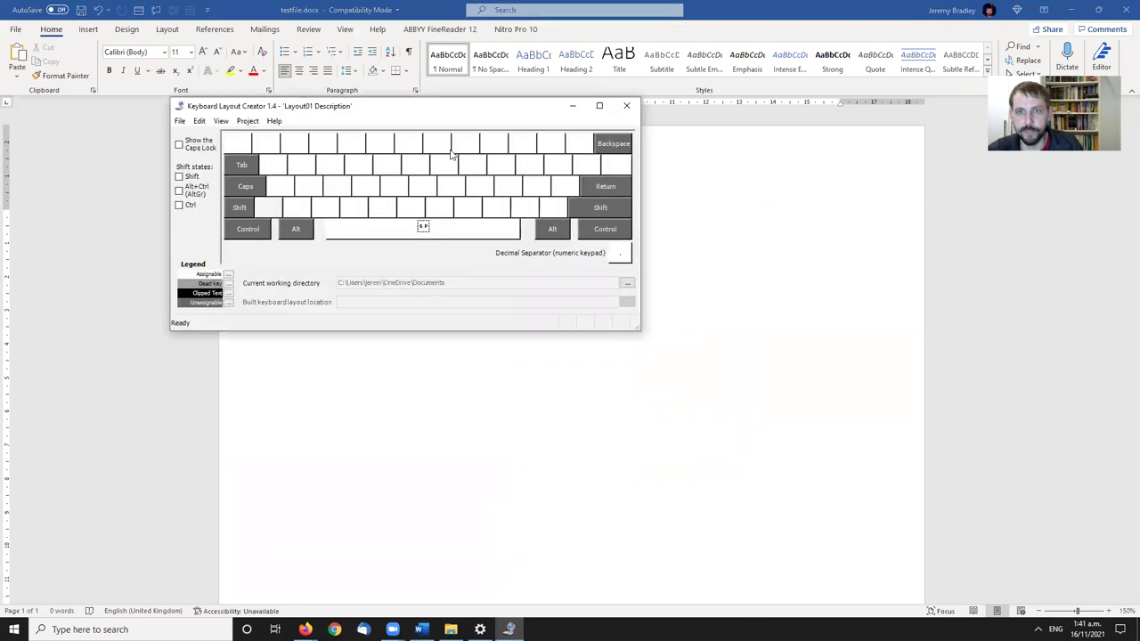
{"action": "left_click_drag", "start_coordinate": [390, 112], "coordinate": [505, 186]}
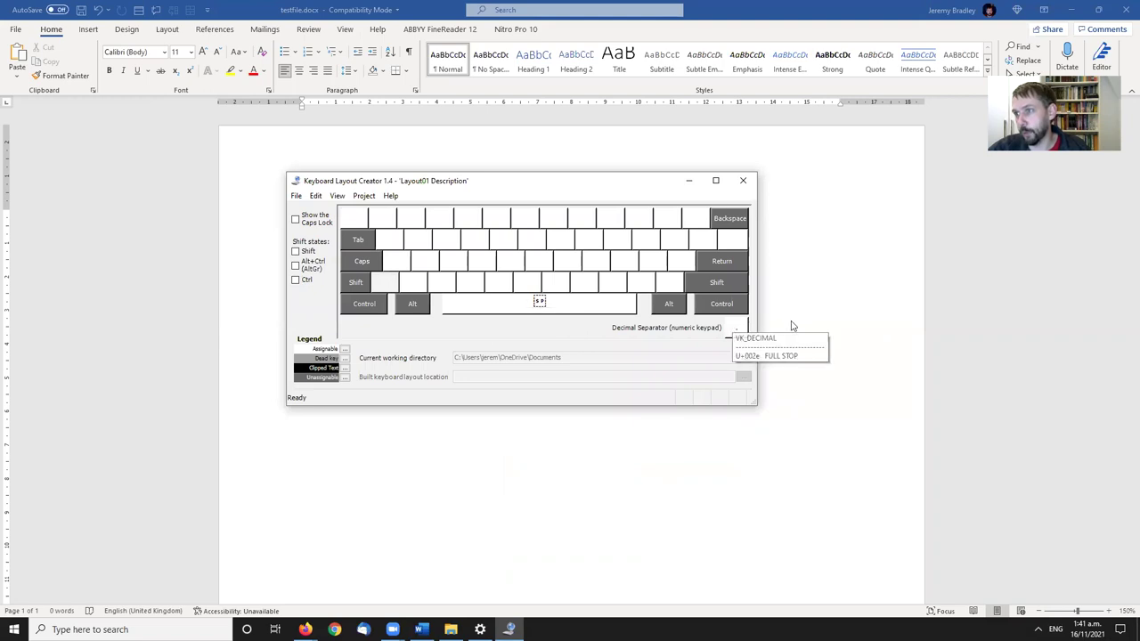
{"action": "mouse_move", "coordinate": [748, 328]}
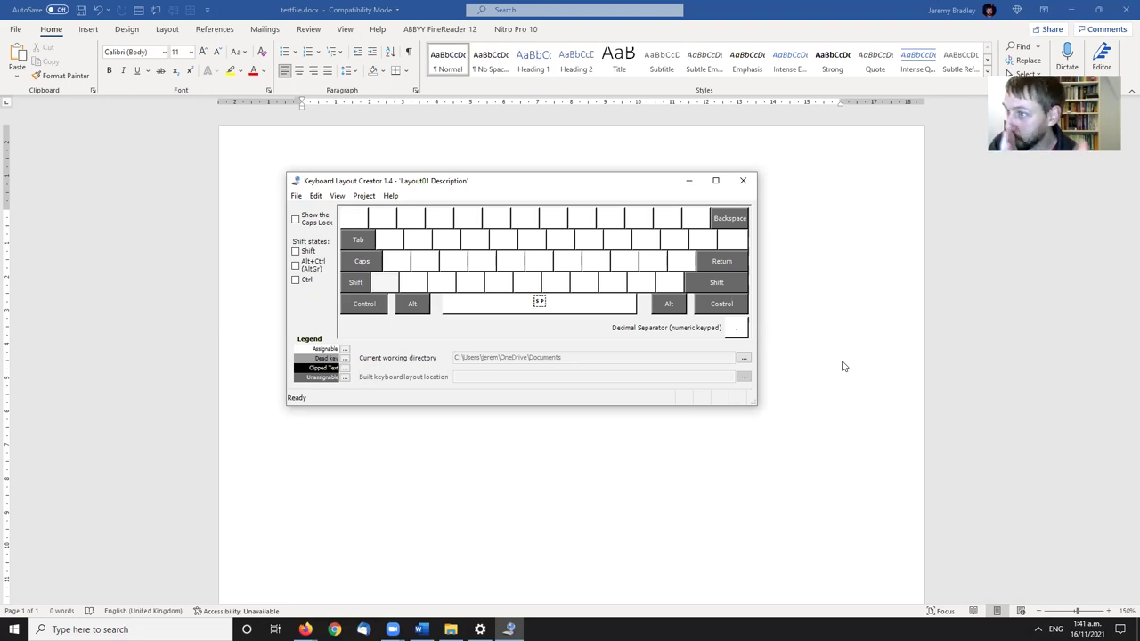
Load the existing Norwegian keyboard layout as the base for the custom layout.
{"action": "left_click", "coordinate": [296, 195]}
{"action": "left_click", "coordinate": [296, 196]}
{"action": "left_click", "coordinate": [296, 196]}
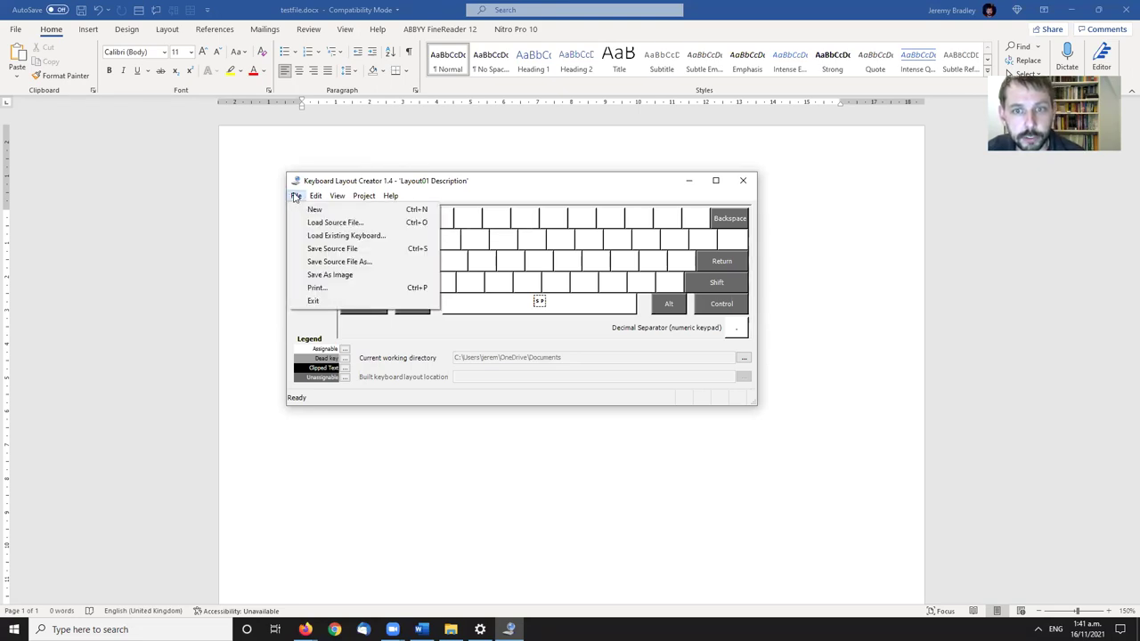
{"action": "left_click", "coordinate": [359, 238]}
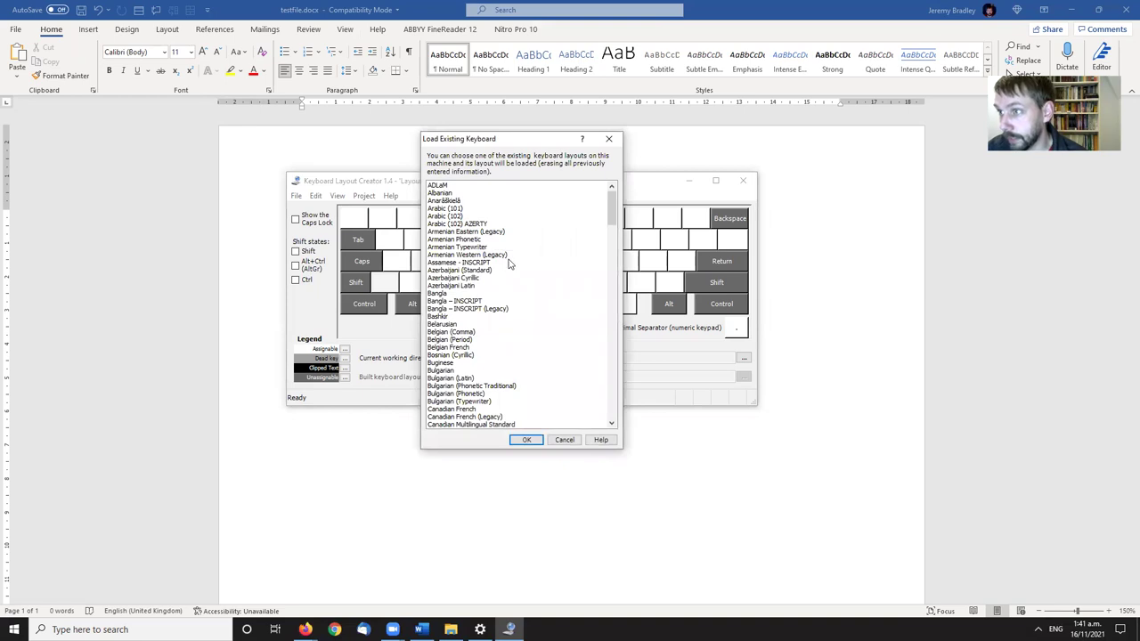
{"action": "scroll", "coordinate": [521, 294], "scroll_direction": "down", "scroll_amount": 20}
{"action": "left_click_drag", "start_coordinate": [611, 256], "coordinate": [677, 311]}
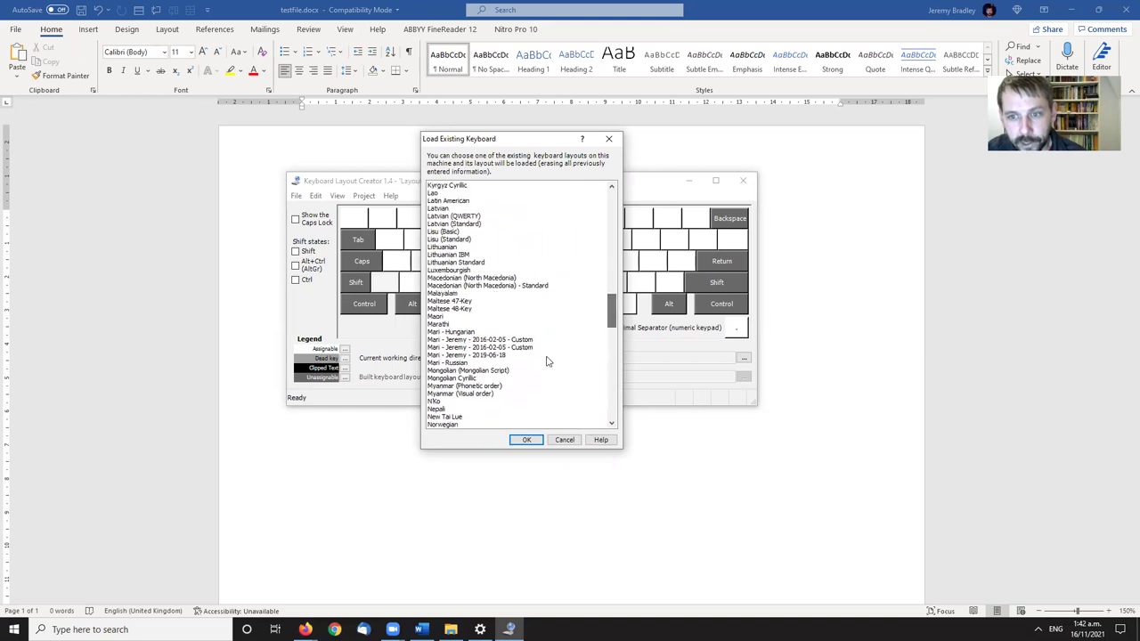
{"action": "left_click", "coordinate": [446, 356]}
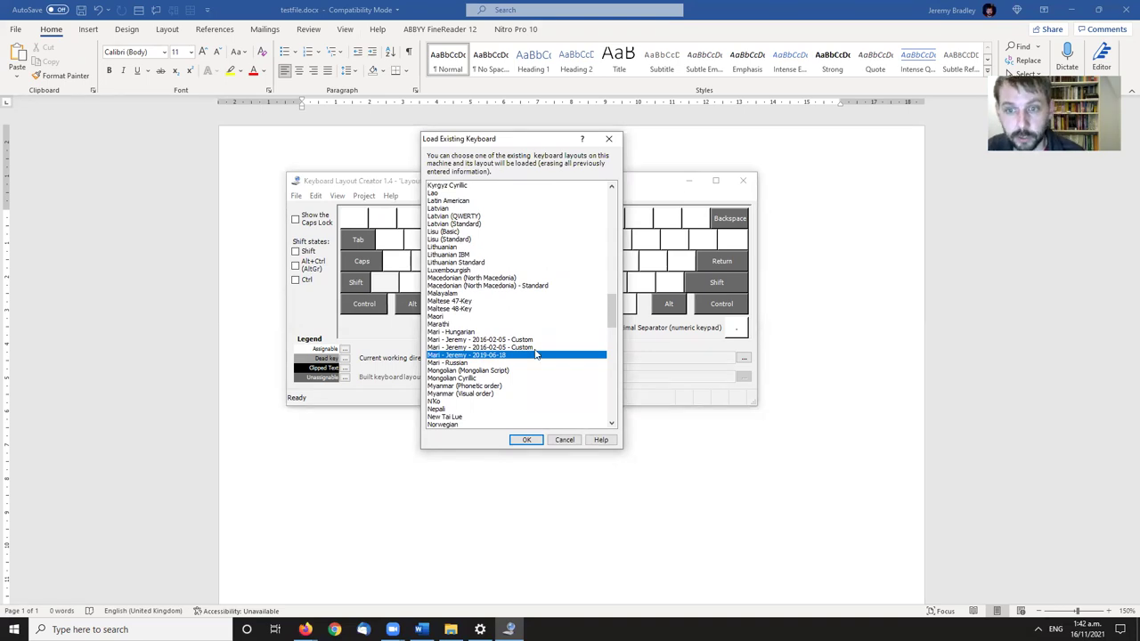
{"action": "scroll", "coordinate": [521, 258], "scroll_direction": "down", "scroll_amount": 6}
{"action": "scroll", "coordinate": [526, 260], "scroll_direction": "down", "scroll_amount": 1}
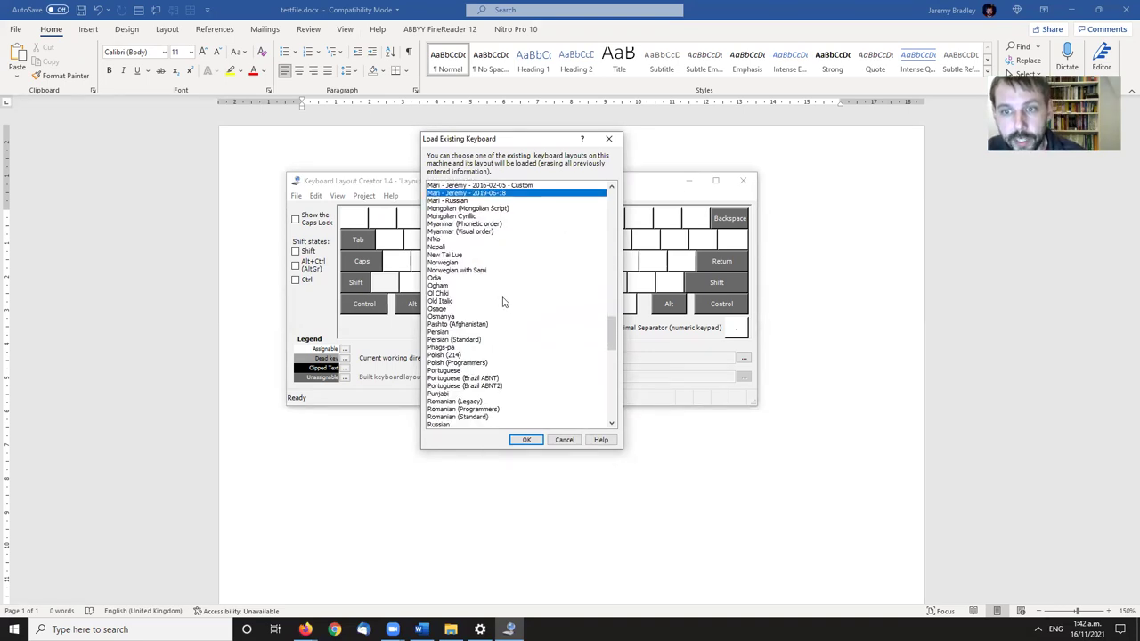
{"action": "left_click", "coordinate": [454, 263]}
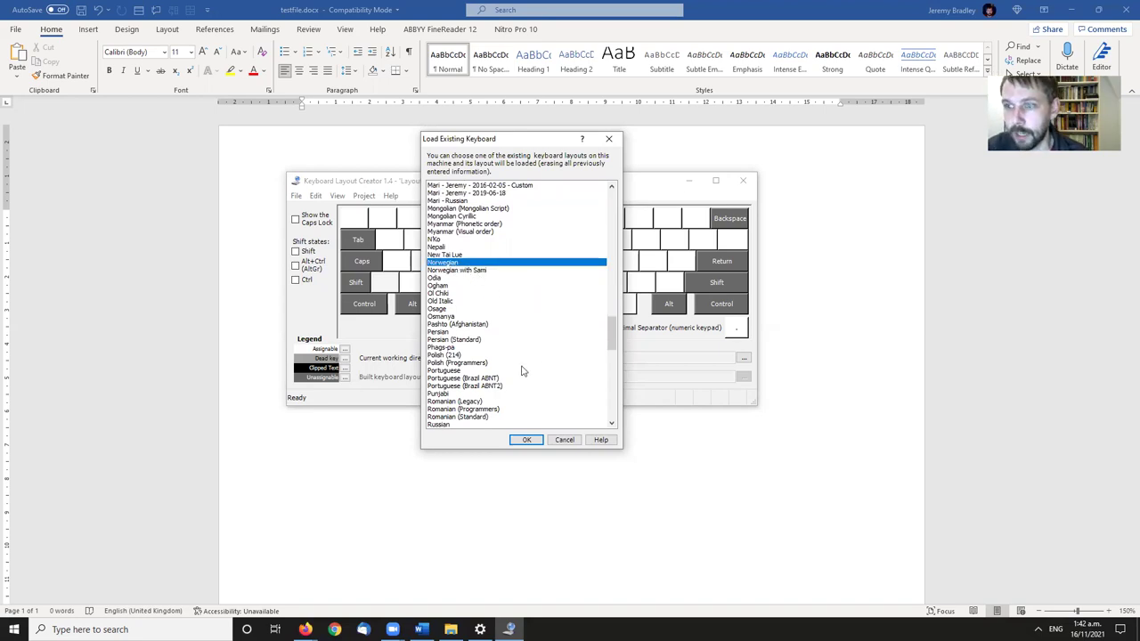
{"action": "left_click", "coordinate": [526, 440]}
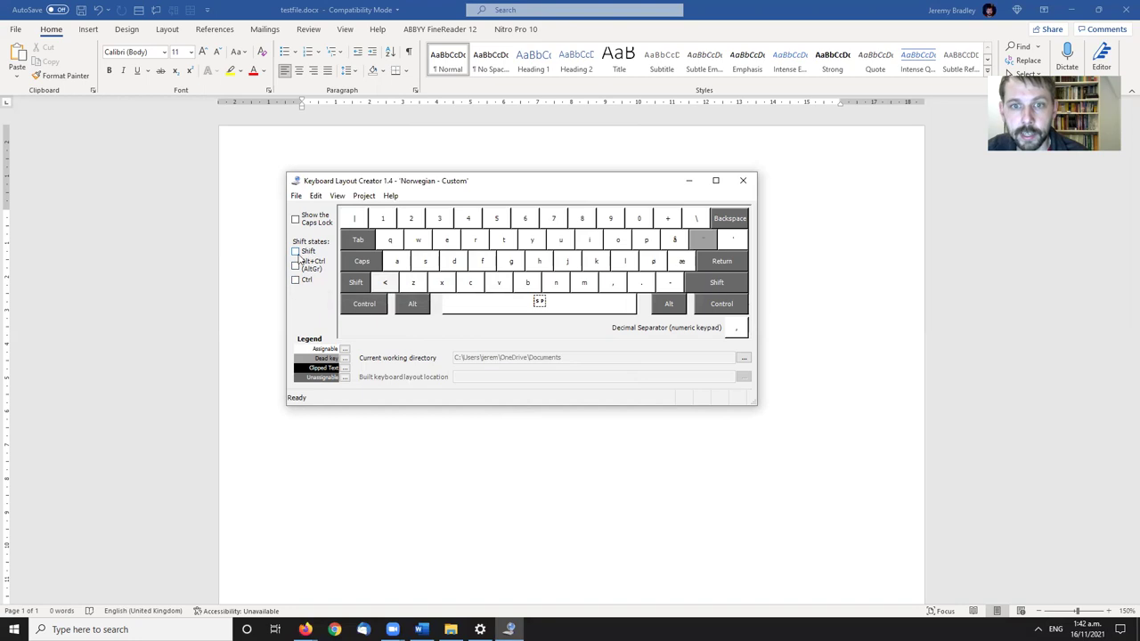
Examine the Norwegian layout's characters in the Shift, AltGr and combined Shift+AltGr states, and return to the unshifted state.
{"action": "left_click", "coordinate": [295, 252]}
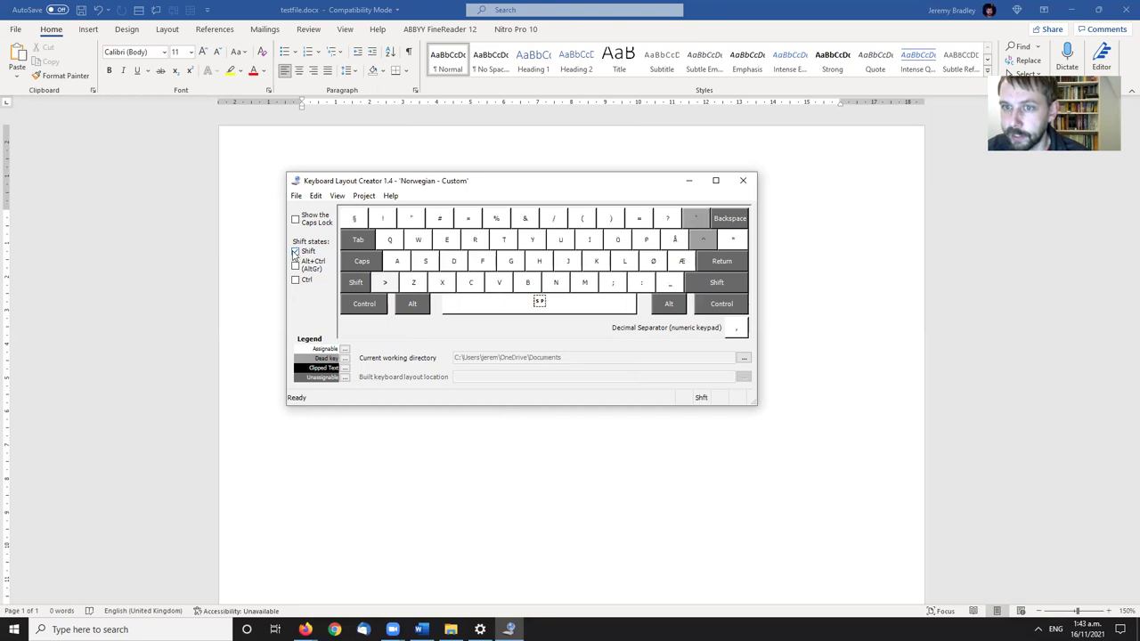
{"action": "left_click", "coordinate": [296, 252]}
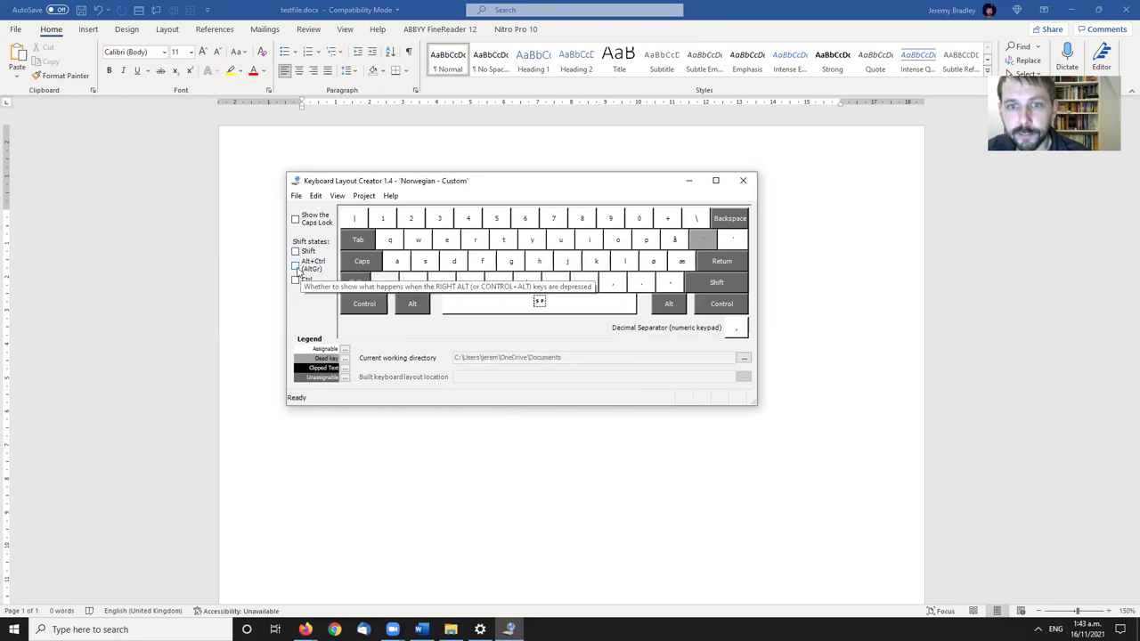
{"action": "left_click", "coordinate": [297, 268]}
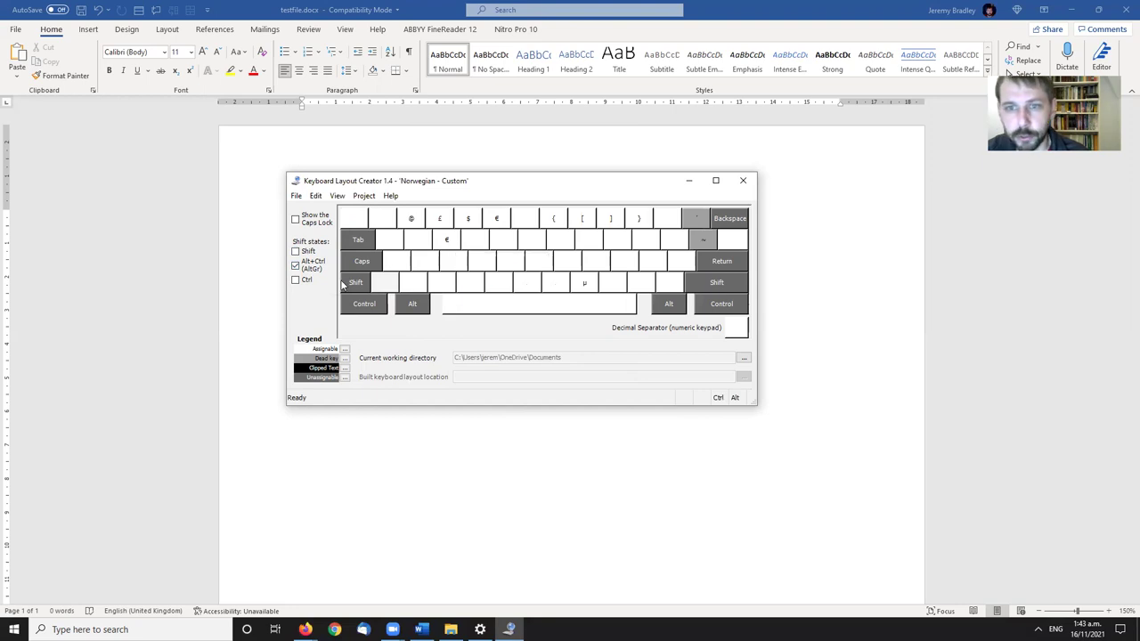
{"action": "left_click", "coordinate": [295, 266]}
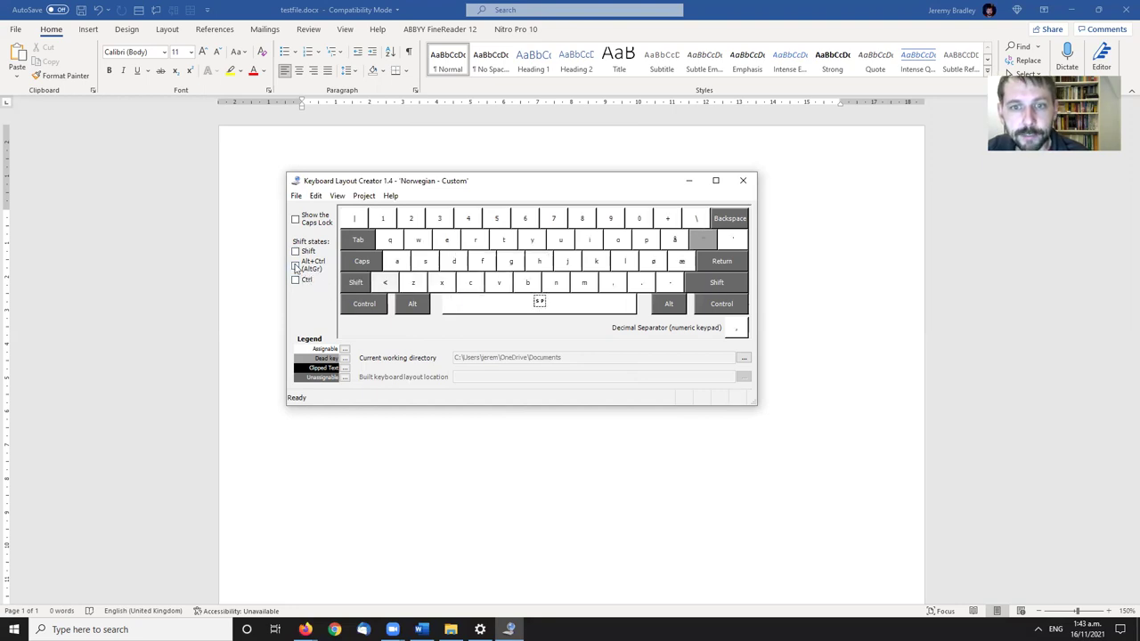
{"action": "left_click", "coordinate": [296, 267]}
{"action": "left_click", "coordinate": [297, 253]}
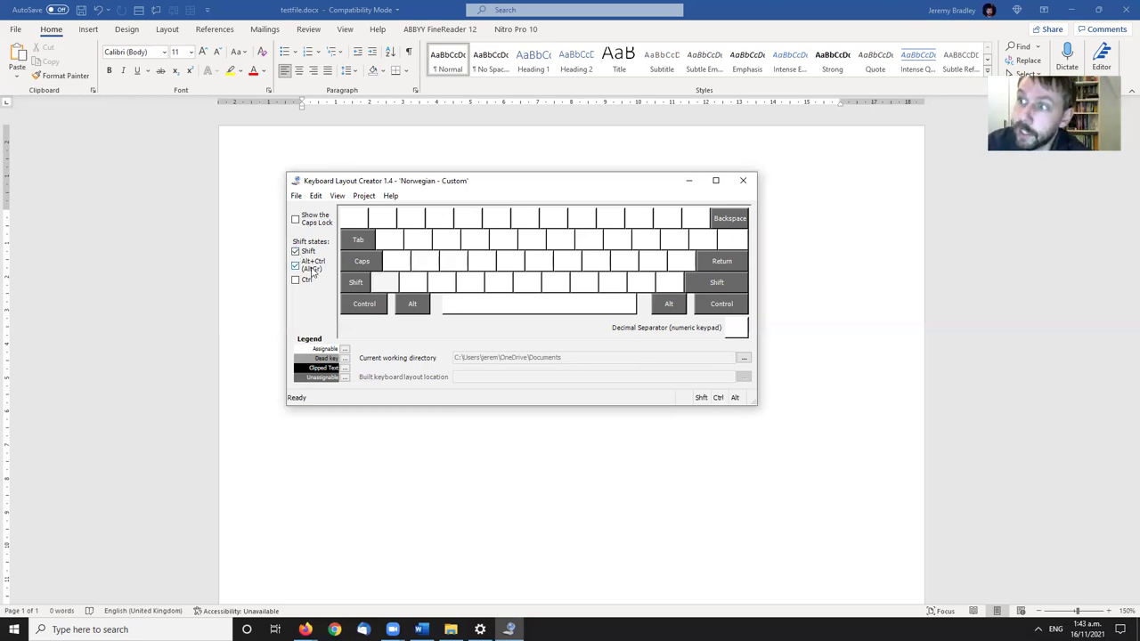
{"action": "left_click", "coordinate": [296, 265]}
{"action": "left_click", "coordinate": [295, 252]}
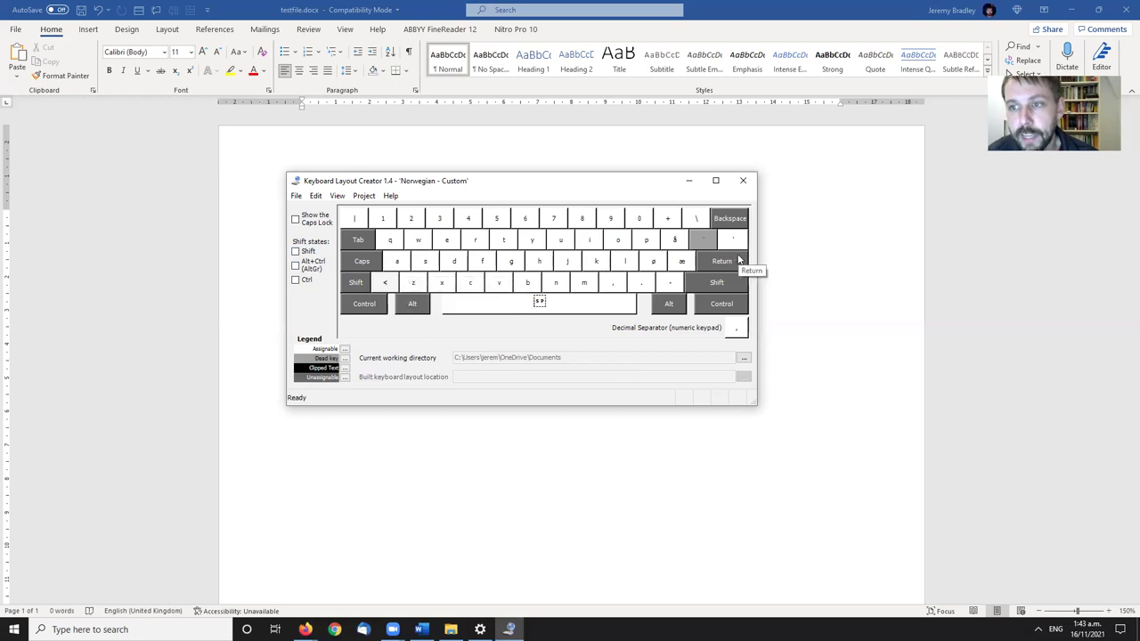
Try replacing the A key's unshifted character with q, leaving the key assigned to a.
{"action": "left_click", "coordinate": [401, 265]}
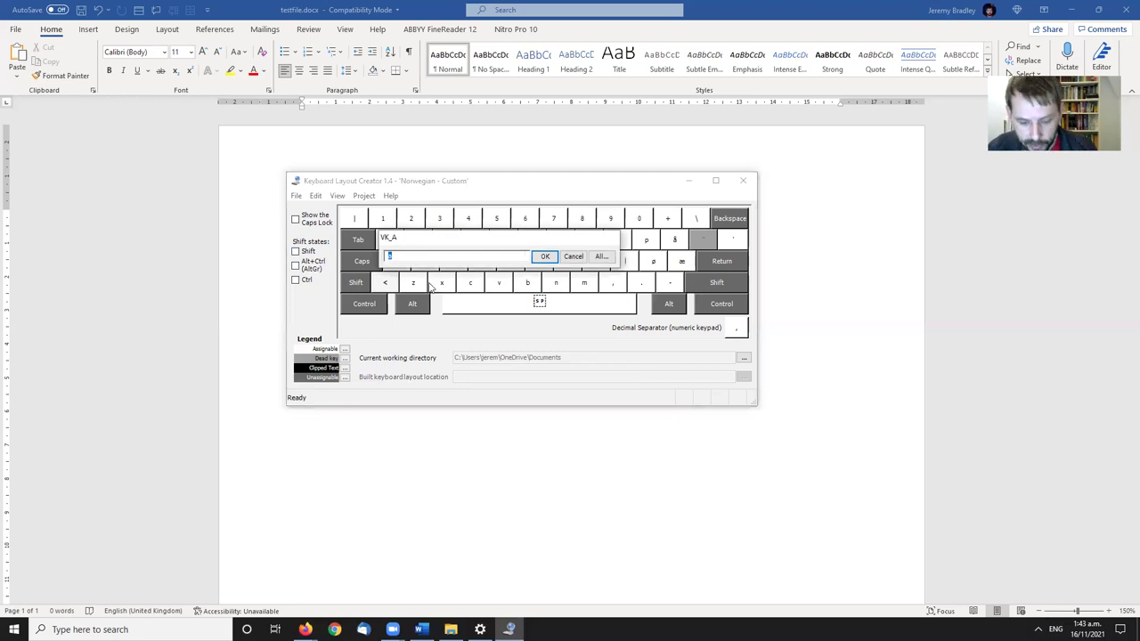
{"action": "type", "text": "a"}
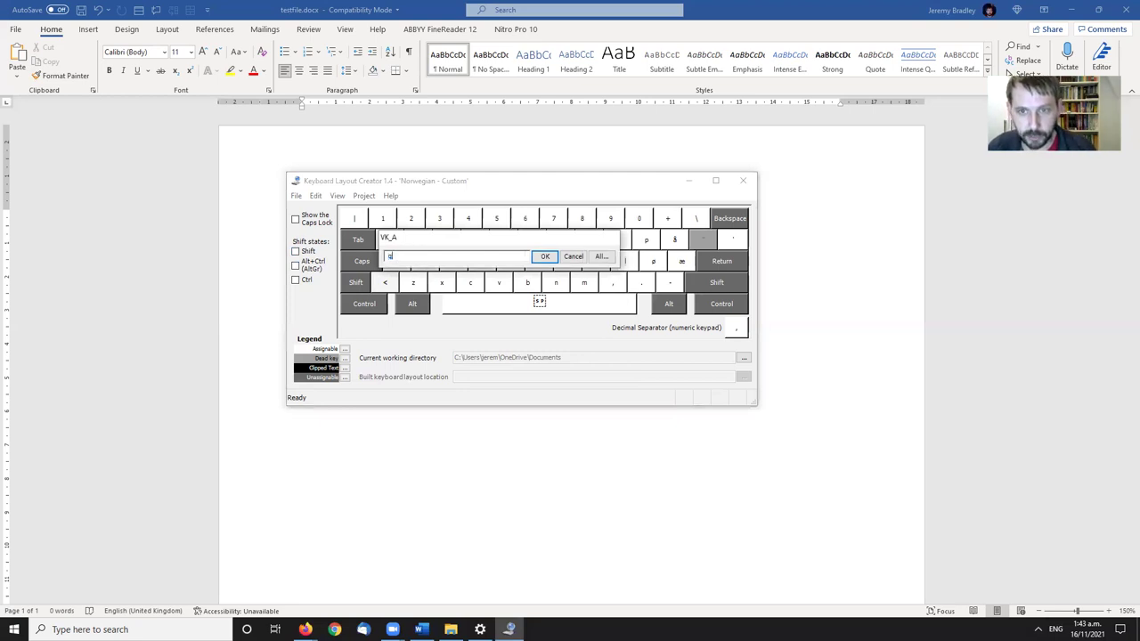
{"action": "left_click", "coordinate": [545, 257]}
{"action": "left_click", "coordinate": [397, 262]}
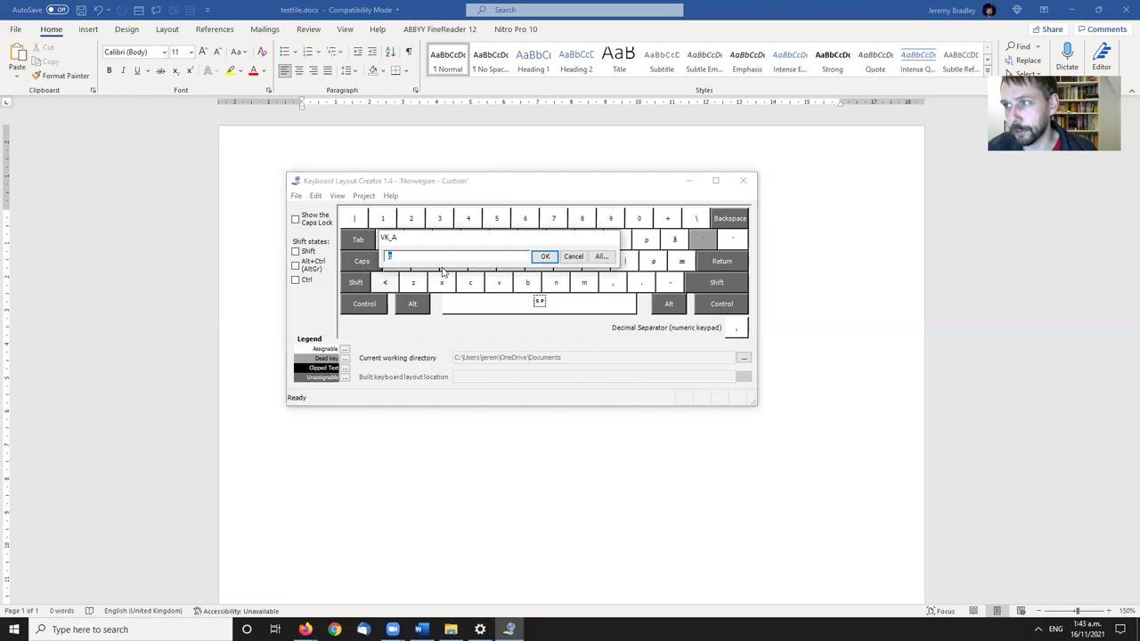
{"action": "type", "text": "q"}
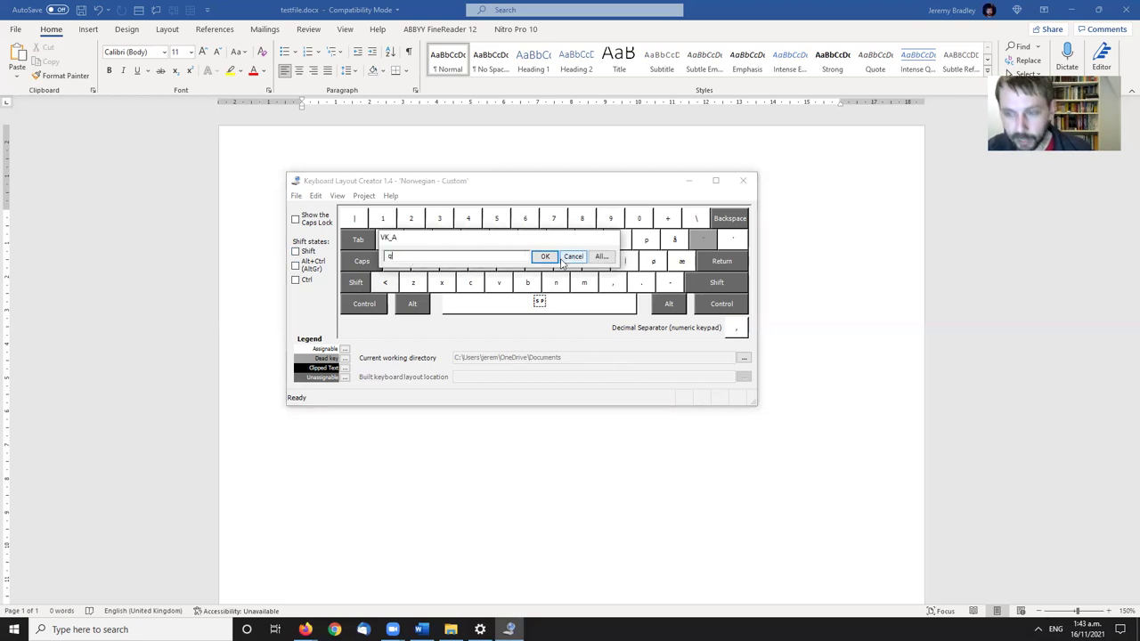
{"action": "left_click", "coordinate": [545, 257]}
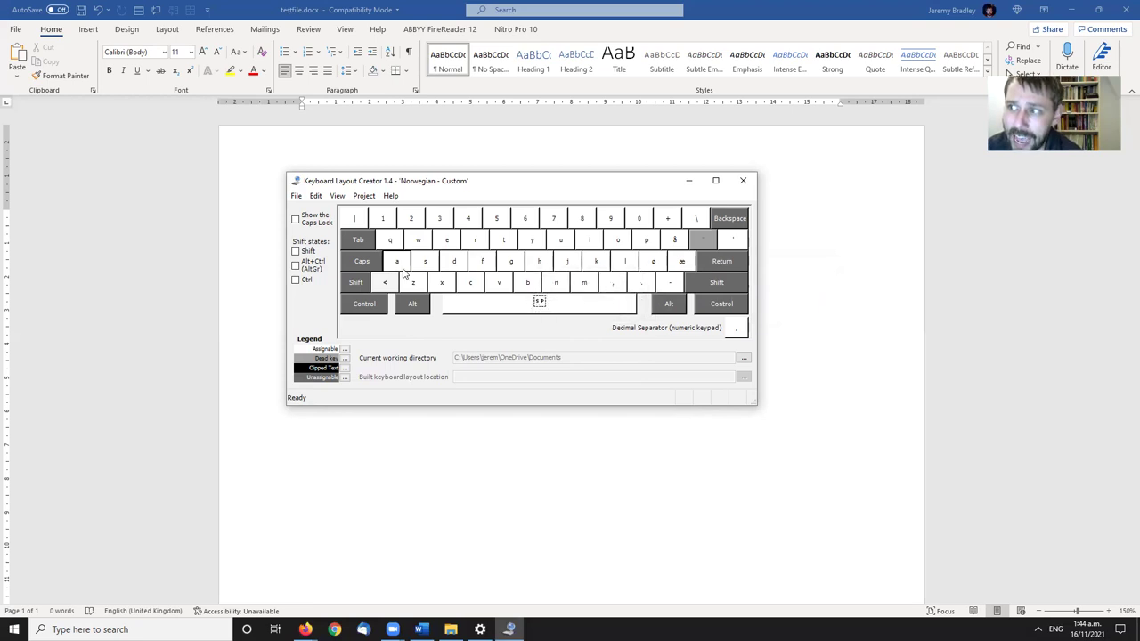
View the custom Norwegian layout's AltGr characters and return to the unshifted state.
{"action": "left_click", "coordinate": [296, 268]}
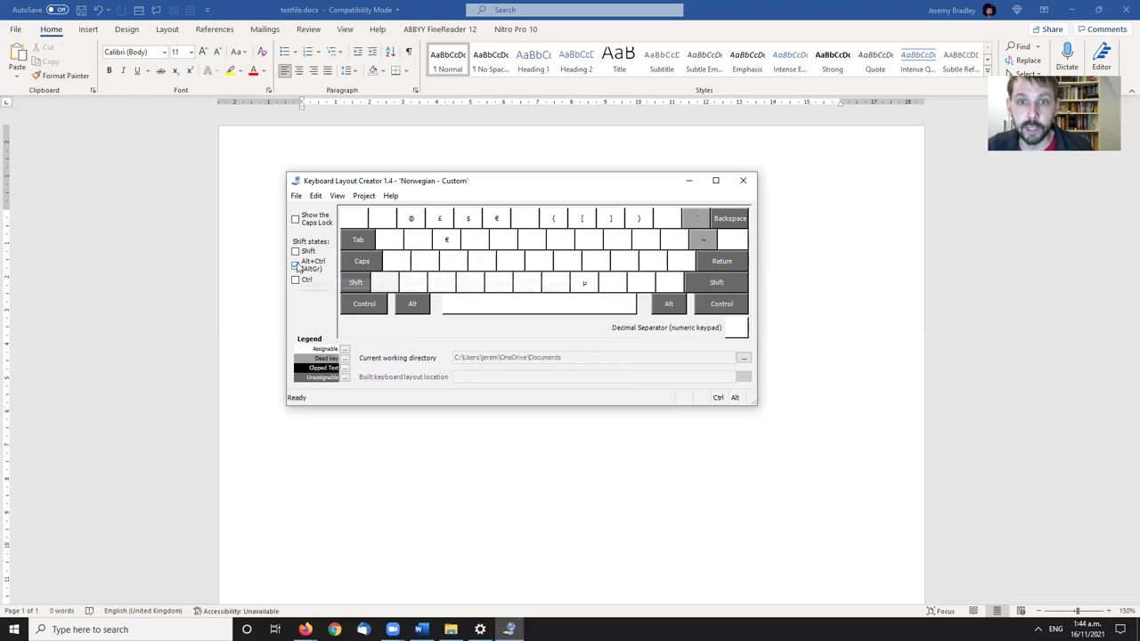
{"action": "left_click", "coordinate": [296, 267]}
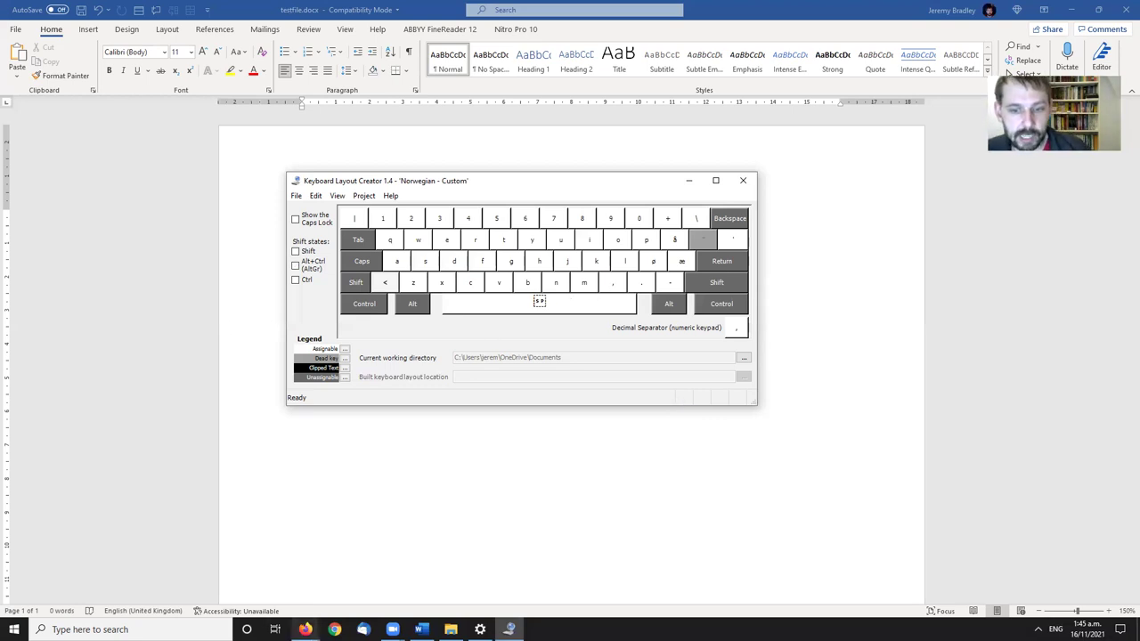
Switch to Firefox and look through the COPIUS Transcription & orthography toolset page, from the user manual to the transcription and transliteration tools.
{"action": "mouse_move", "coordinate": [305, 629]}
{"action": "left_click", "coordinate": [254, 570]}
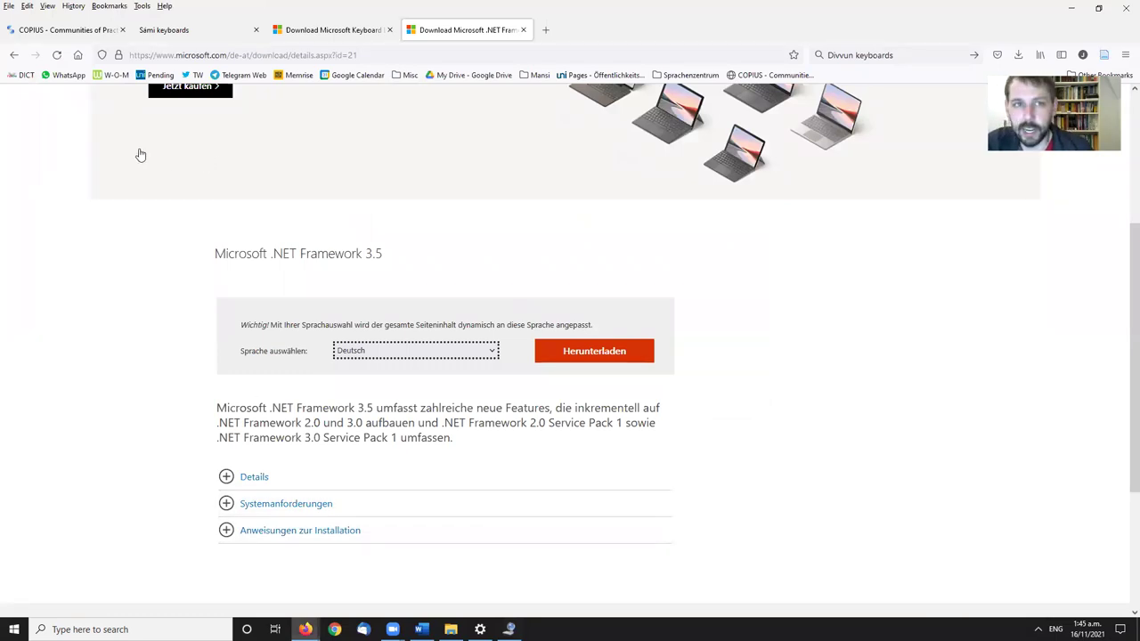
{"action": "left_click", "coordinate": [73, 31]}
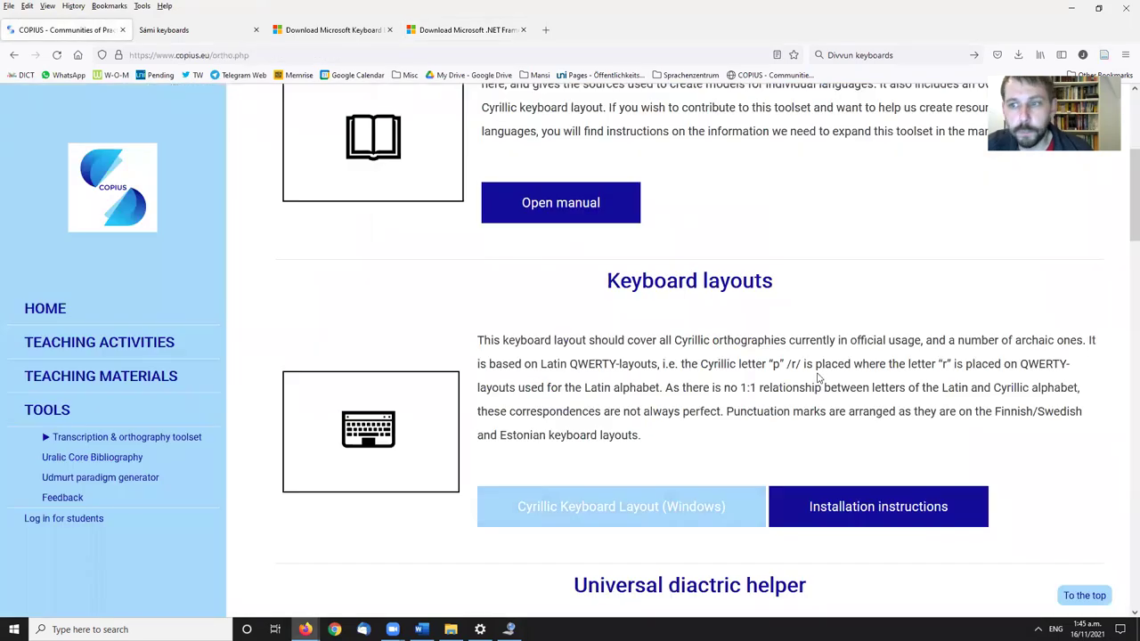
{"action": "scroll", "coordinate": [819, 378], "scroll_direction": "up", "scroll_amount": 3}
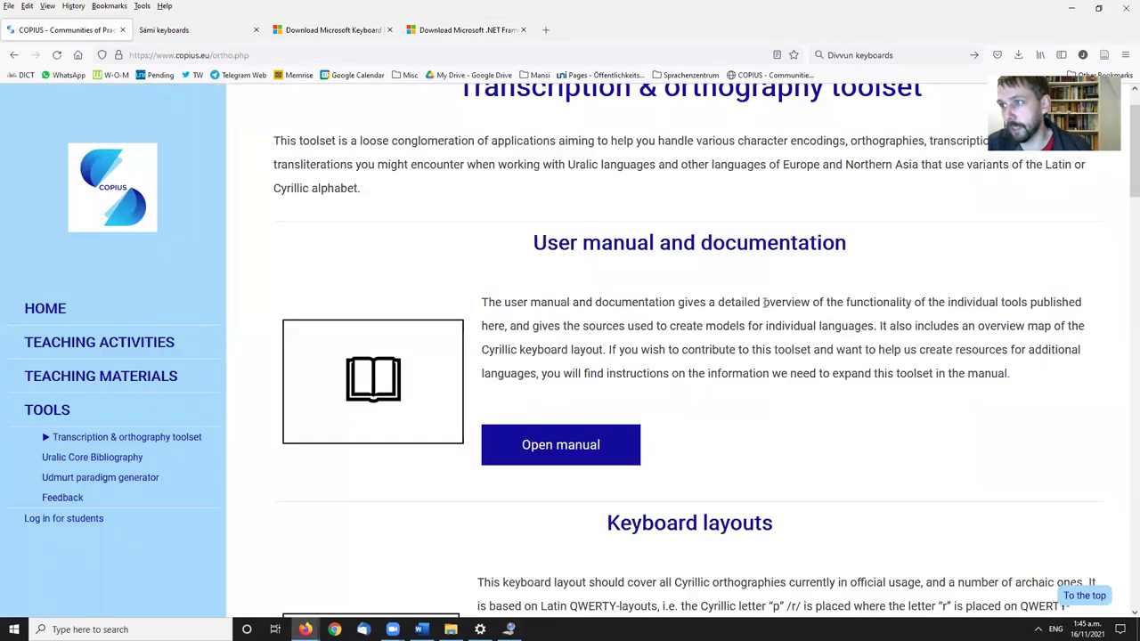
{"action": "scroll", "coordinate": [789, 338], "scroll_direction": "down", "scroll_amount": 4}
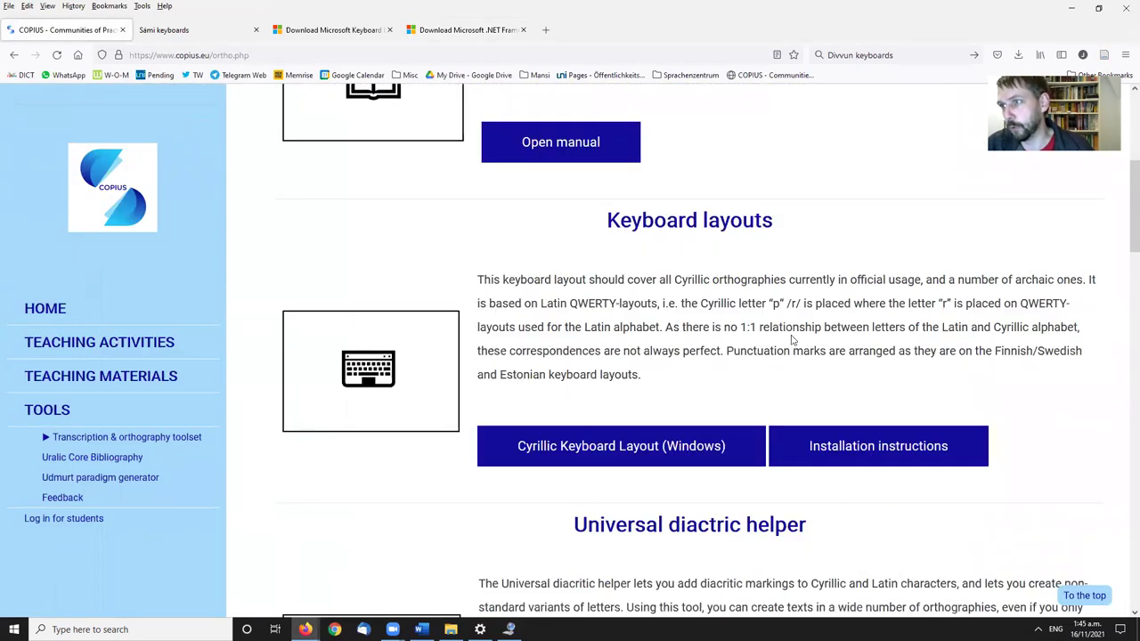
{"action": "scroll", "coordinate": [789, 340], "scroll_direction": "down", "scroll_amount": 4}
{"action": "scroll", "coordinate": [801, 326], "scroll_direction": "down", "scroll_amount": 3}
{"action": "scroll", "coordinate": [808, 326], "scroll_direction": "up", "scroll_amount": 5}
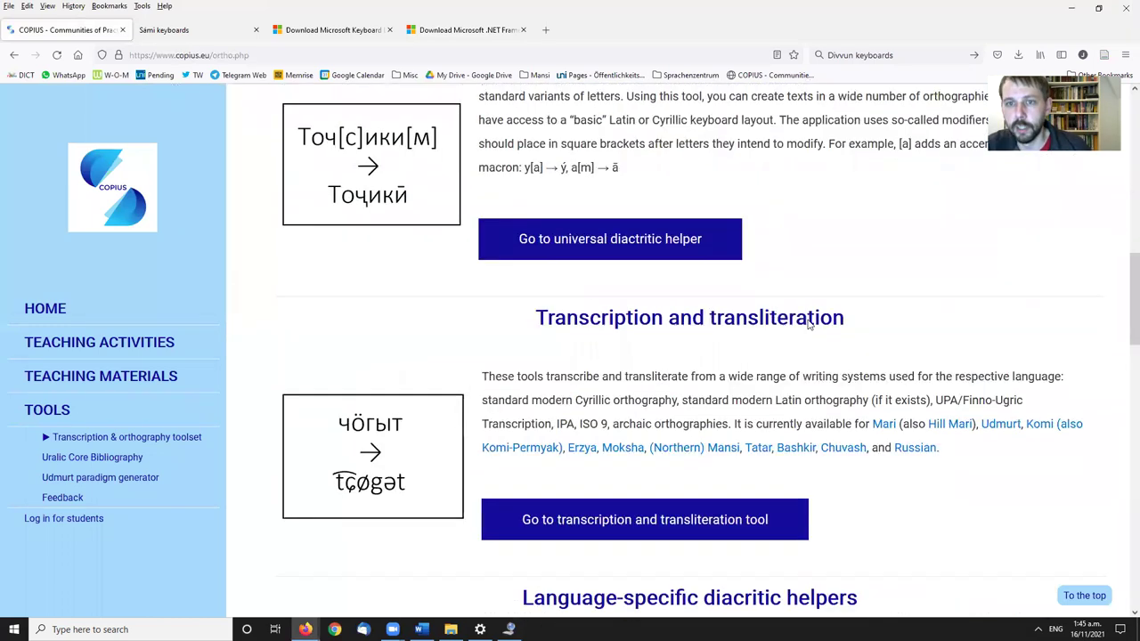
{"action": "scroll", "coordinate": [807, 326], "scroll_direction": "down", "scroll_amount": 2}
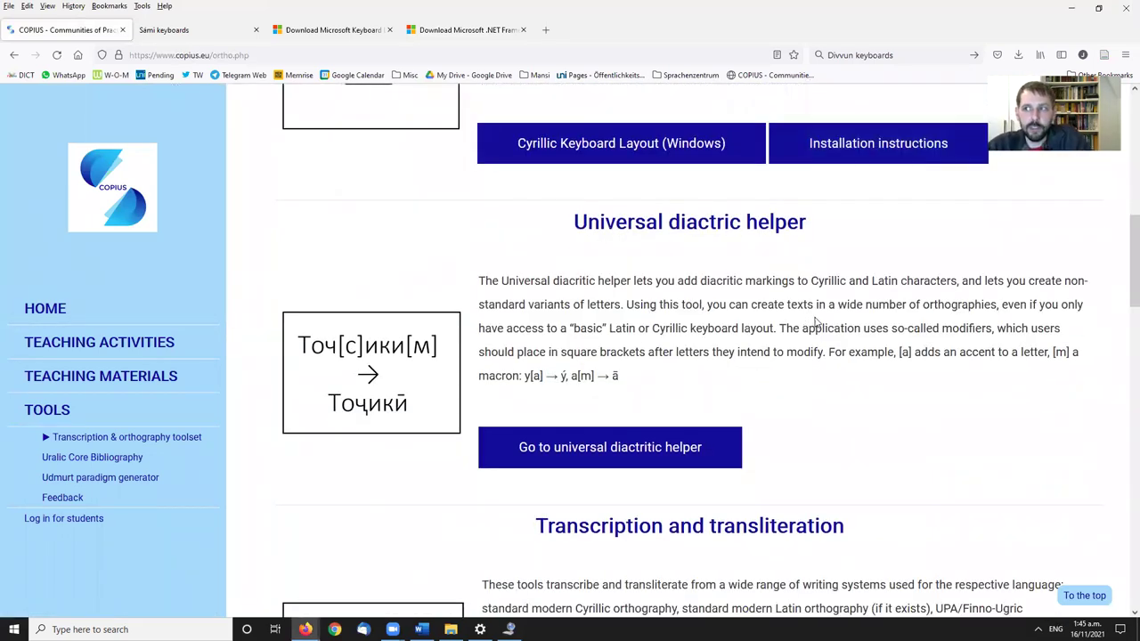
Open the Universal diacritic helper in a separate tab and convert u[m] into the letter with a macron.
{"action": "middle_click", "coordinate": [630, 460]}
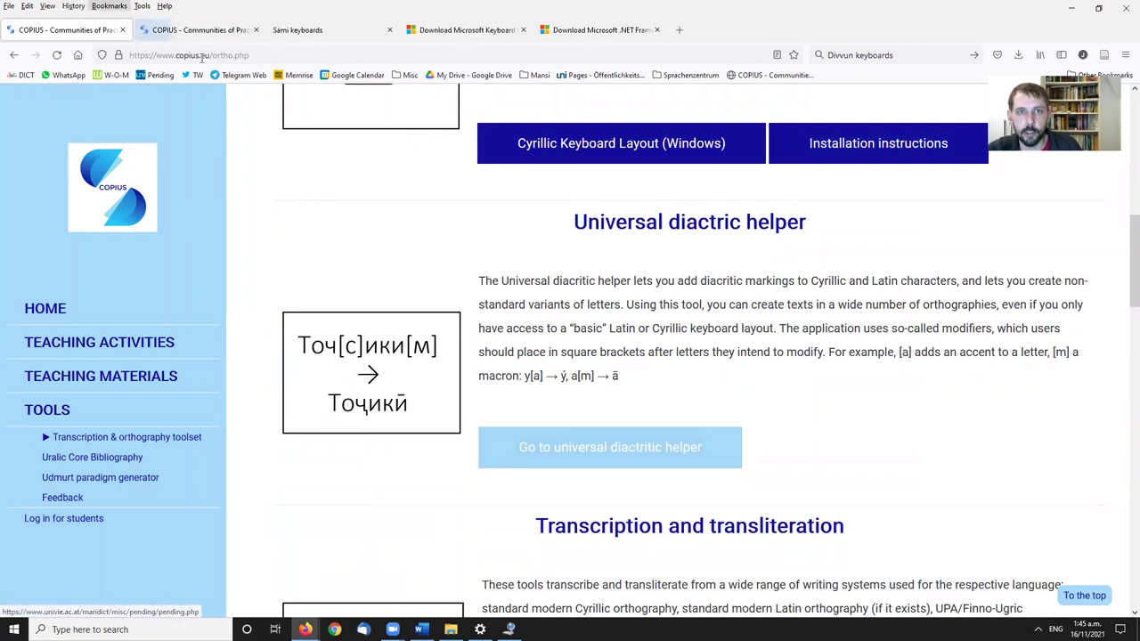
{"action": "left_click", "coordinate": [181, 33]}
{"action": "left_click", "coordinate": [460, 449]}
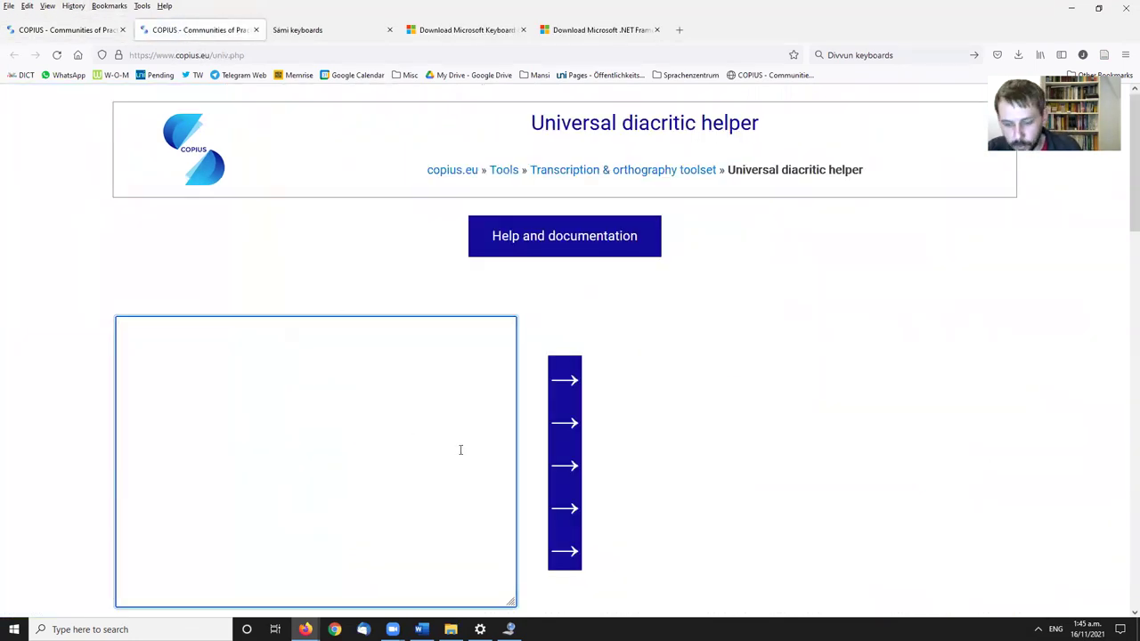
{"action": "type", "text": "u["}
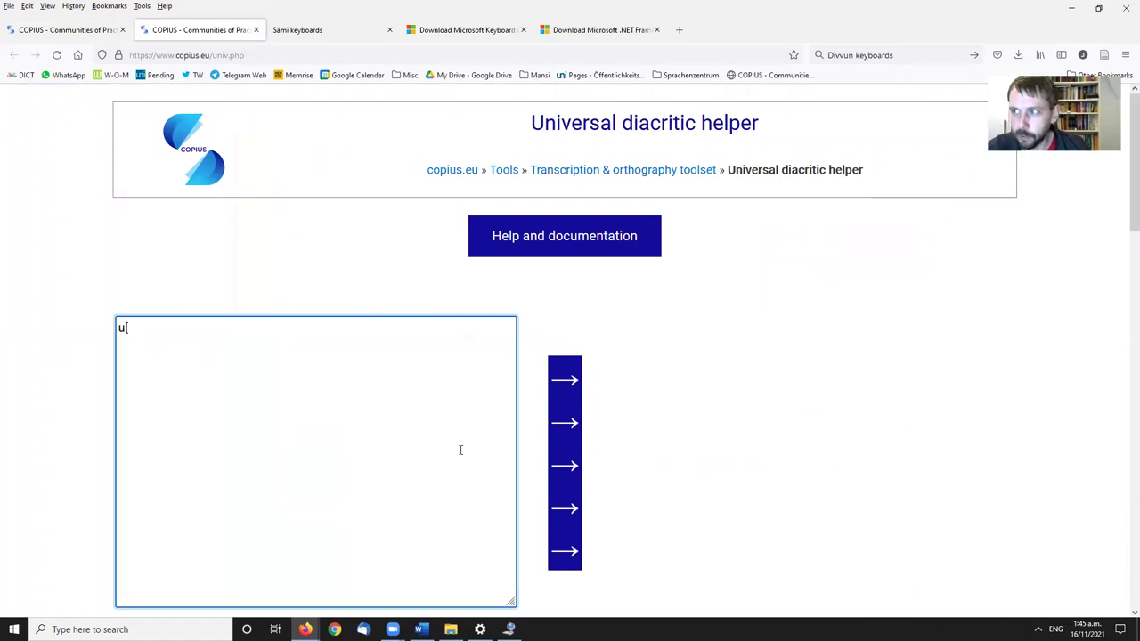
{"action": "type", "text": "m"}
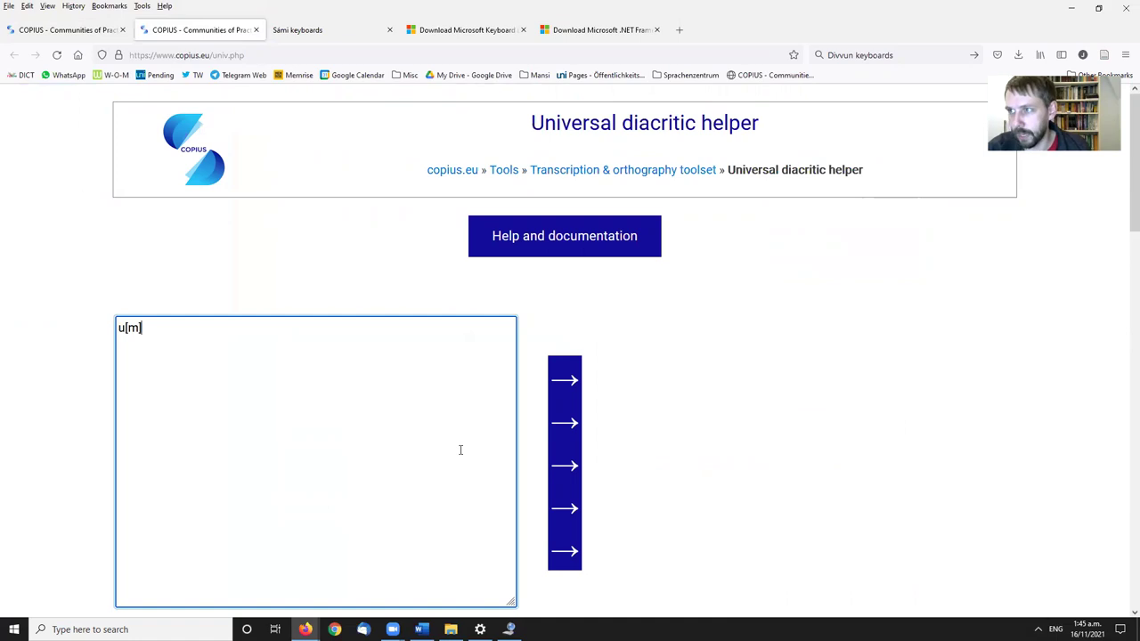
{"action": "left_click", "coordinate": [575, 425]}
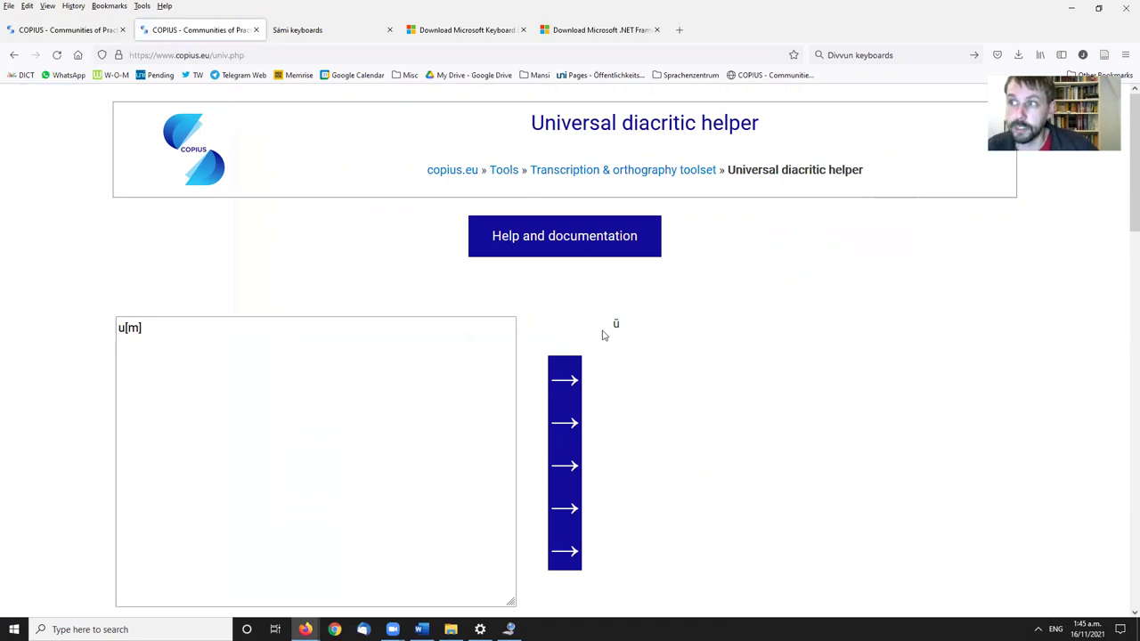
{"action": "left_click", "coordinate": [11, 57]}
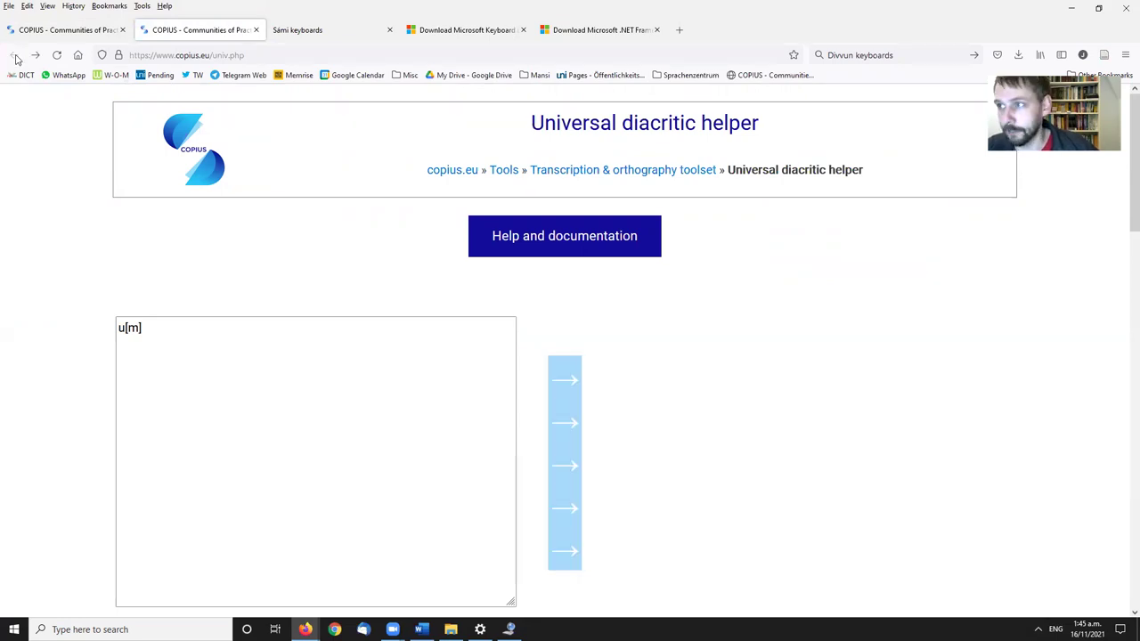
Return to the COPIUS toolset page and open the language-specific diacritic helper for Latvian.
{"action": "left_click", "coordinate": [69, 33]}
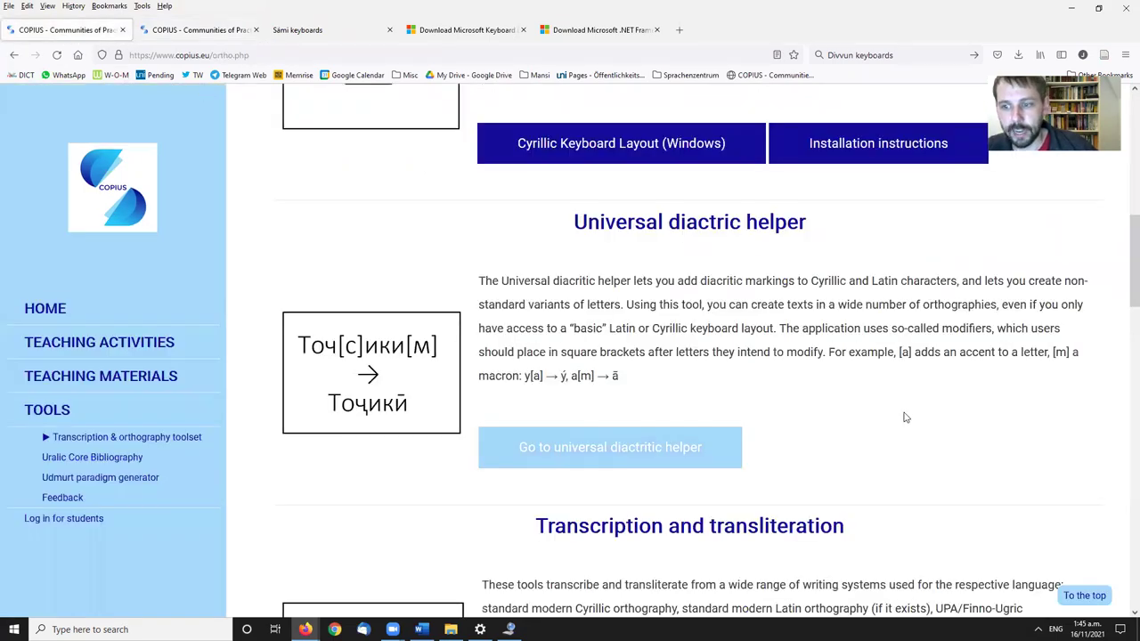
{"action": "scroll", "coordinate": [900, 412], "scroll_direction": "down", "scroll_amount": 5}
{"action": "scroll", "coordinate": [873, 312], "scroll_direction": "down", "scroll_amount": 3}
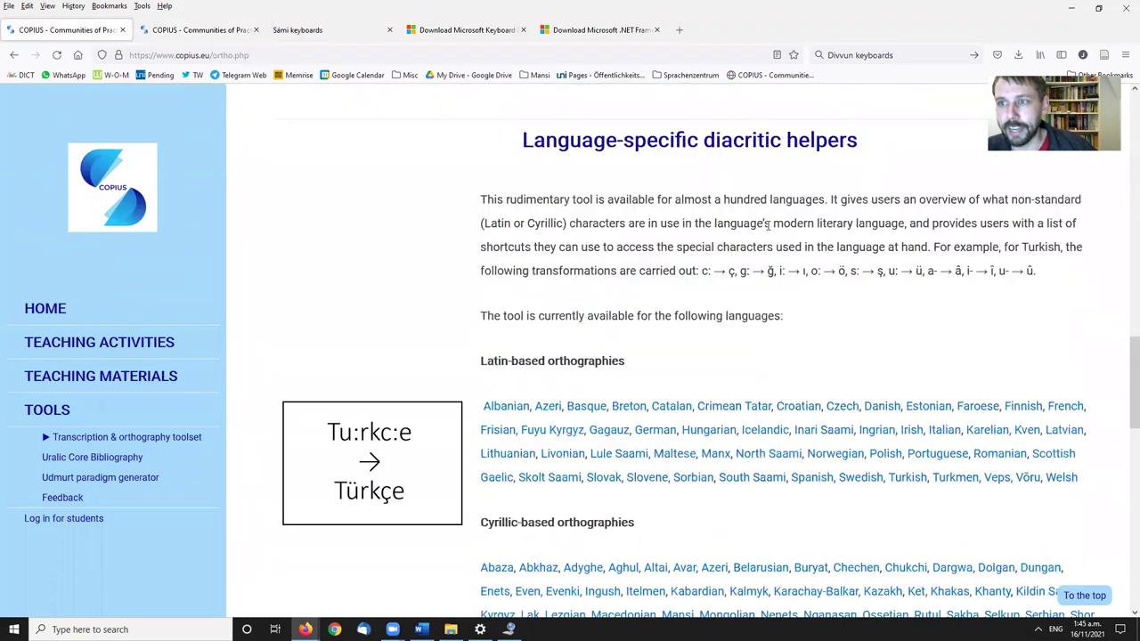
{"action": "scroll", "coordinate": [712, 302], "scroll_direction": "up", "scroll_amount": 1}
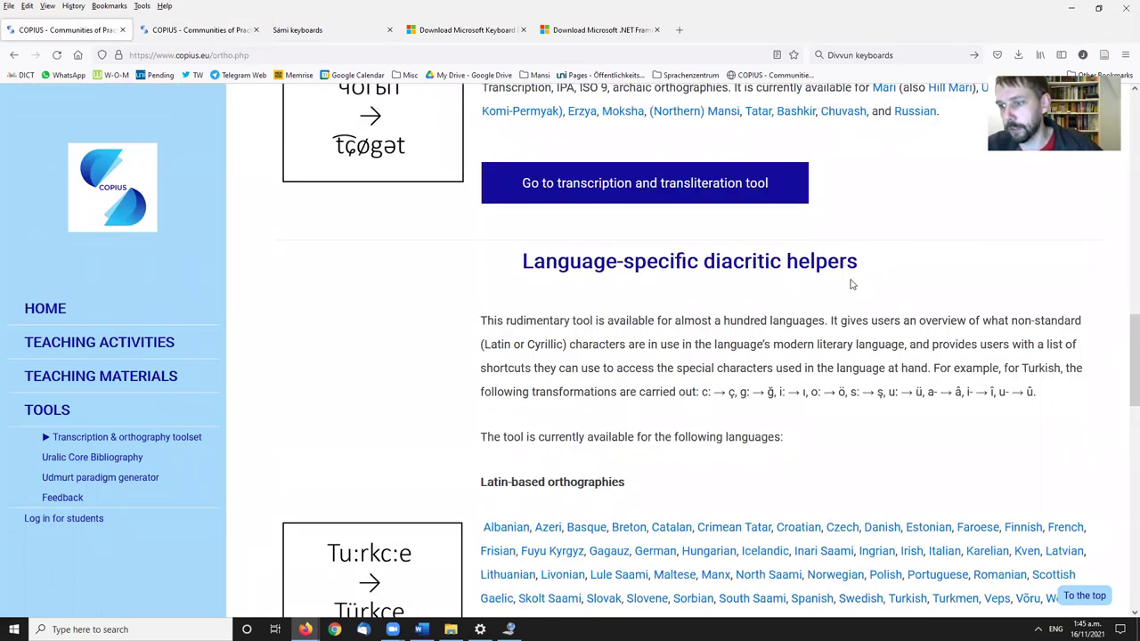
{"action": "scroll", "coordinate": [874, 280], "scroll_direction": "down", "scroll_amount": 1}
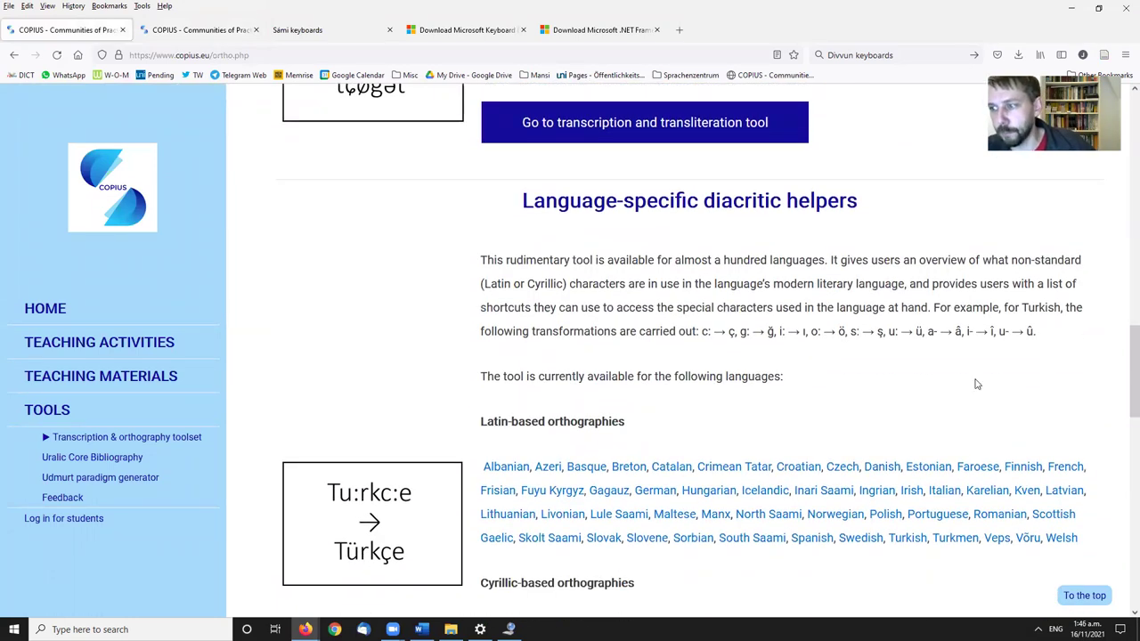
{"action": "left_click", "coordinate": [1060, 495]}
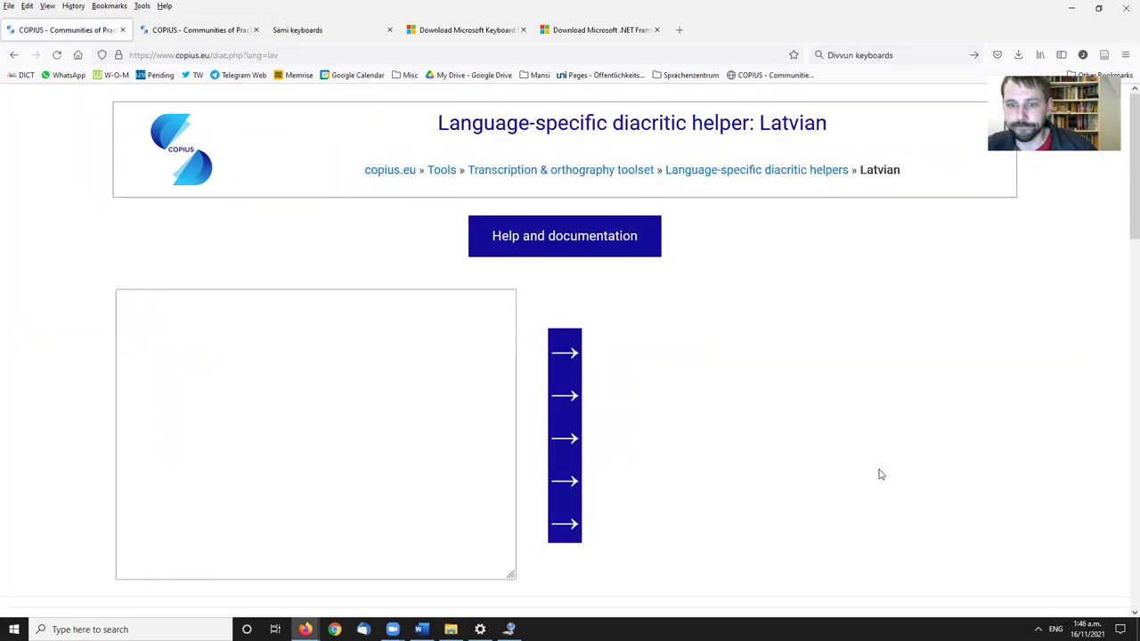
Examine the Latvian helper's list of transformations for the language's special characters.
{"action": "scroll", "coordinate": [875, 463], "scroll_direction": "down", "scroll_amount": 6}
{"action": "scroll", "coordinate": [872, 441], "scroll_direction": "down", "scroll_amount": 3}
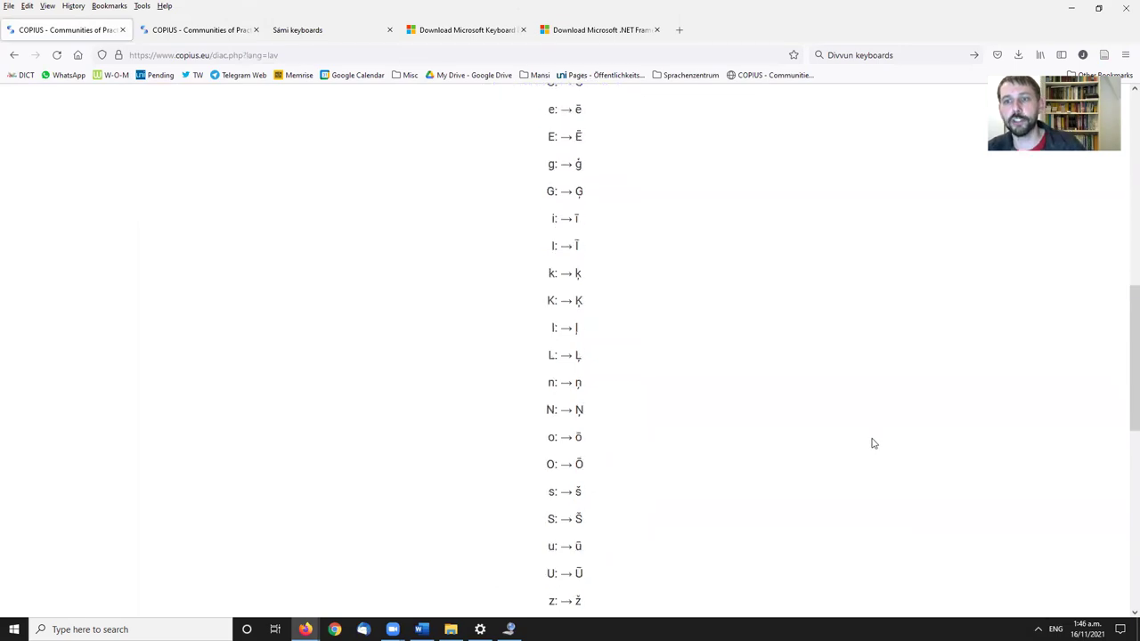
{"action": "scroll", "coordinate": [868, 455], "scroll_direction": "up", "scroll_amount": 5}
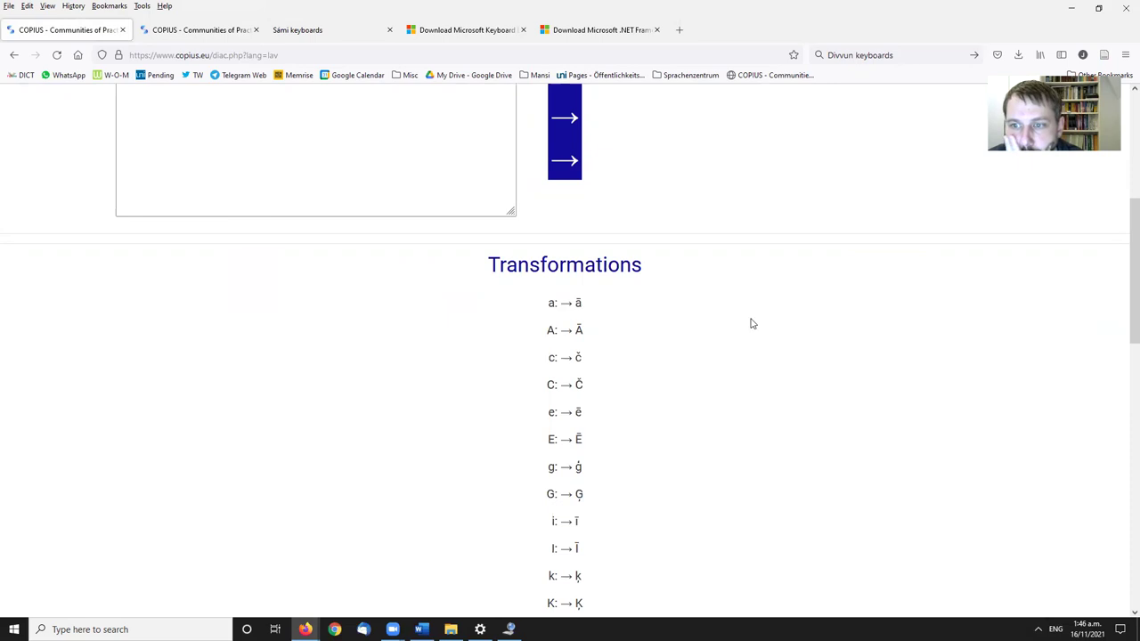
{"action": "scroll", "coordinate": [619, 301], "scroll_direction": "down", "scroll_amount": 1}
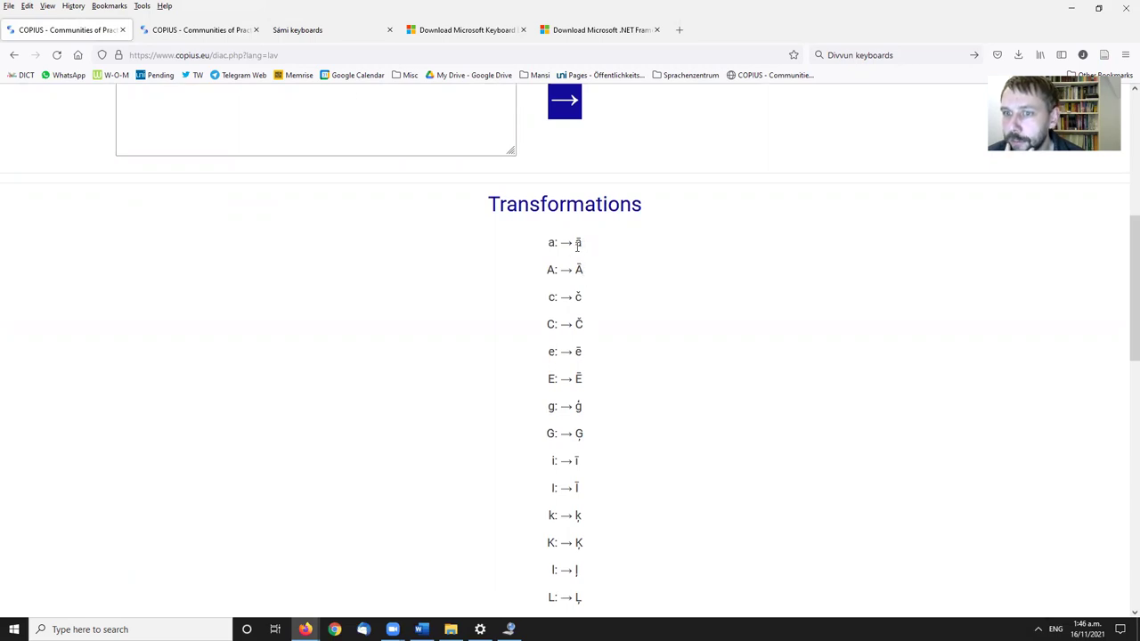
{"action": "scroll", "coordinate": [608, 308], "scroll_direction": "down", "scroll_amount": 5}
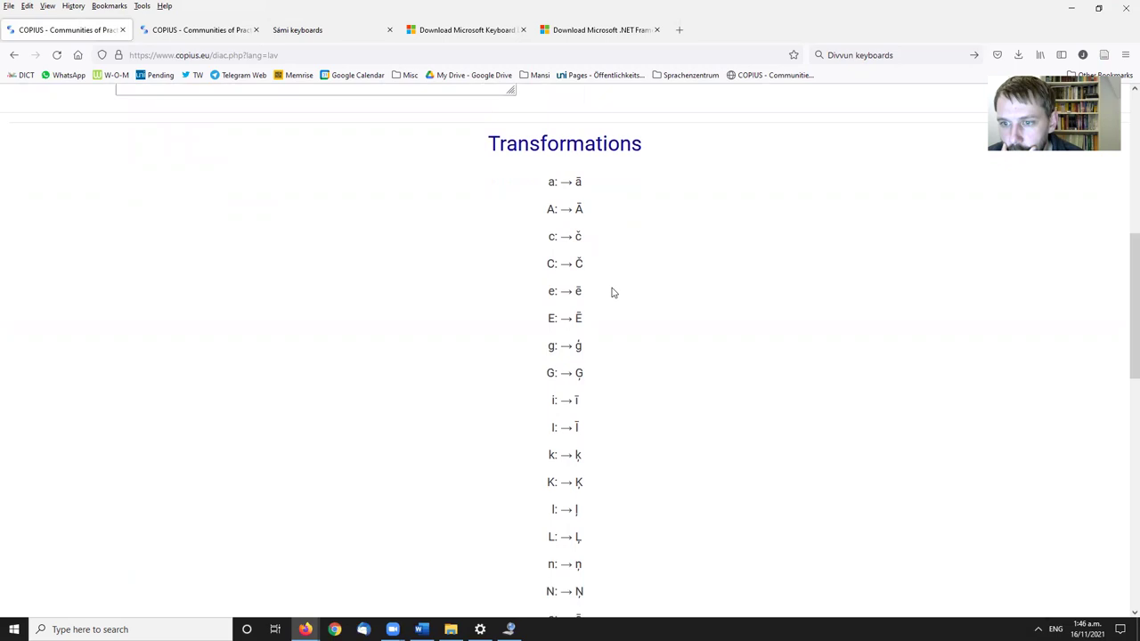
{"action": "scroll", "coordinate": [612, 311], "scroll_direction": "up", "scroll_amount": 4}
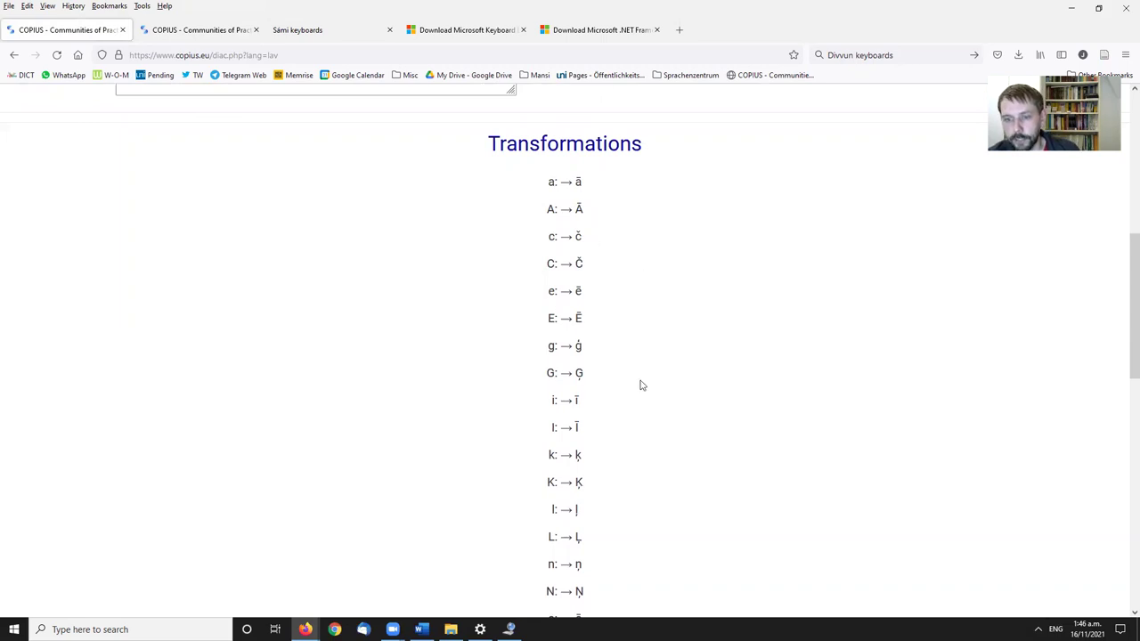
Switch to Keyboard Layout Creator, check the AltGr state, and open the A key's properties for all shift states.
{"action": "left_click", "coordinate": [508, 628]}
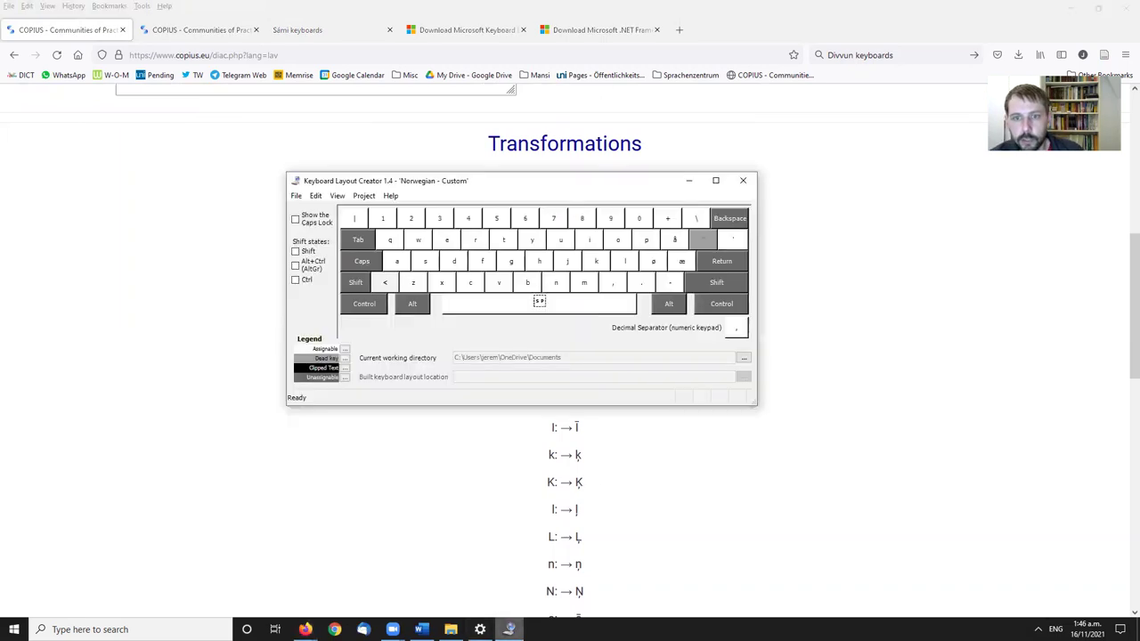
{"action": "left_click", "coordinate": [295, 266]}
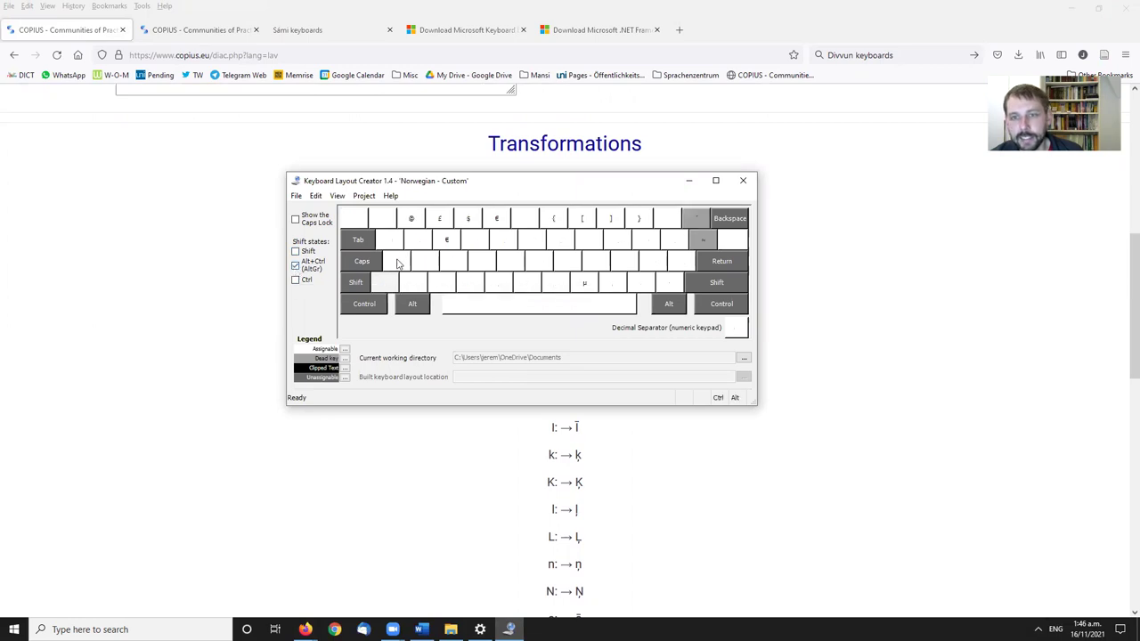
{"action": "left_click", "coordinate": [295, 266]}
{"action": "right_click", "coordinate": [399, 264]}
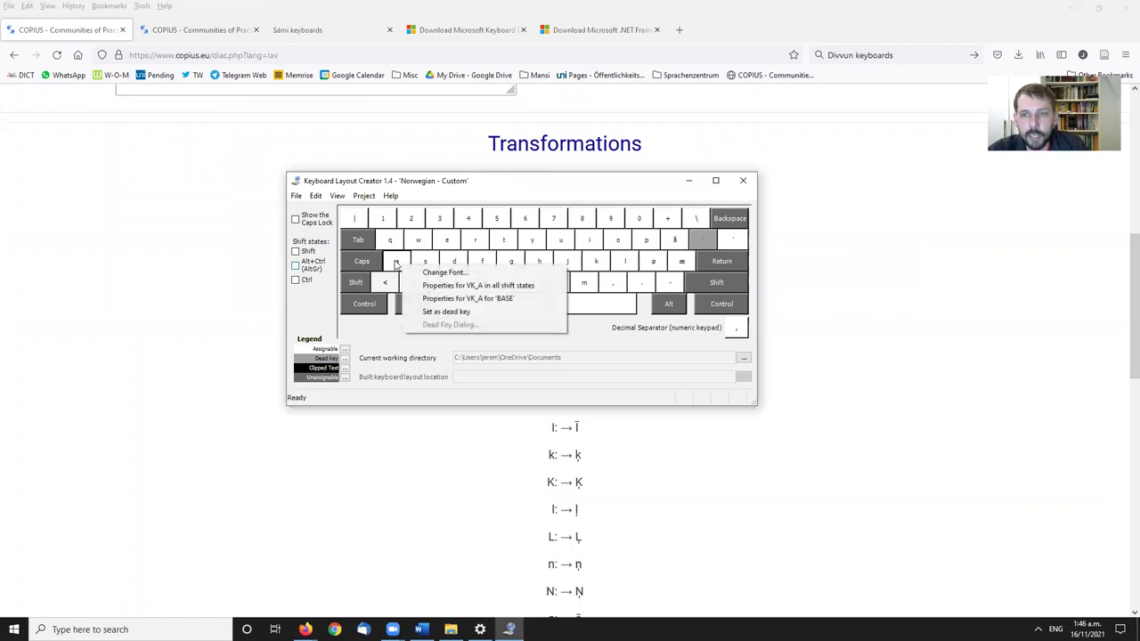
{"action": "left_click", "coordinate": [526, 292]}
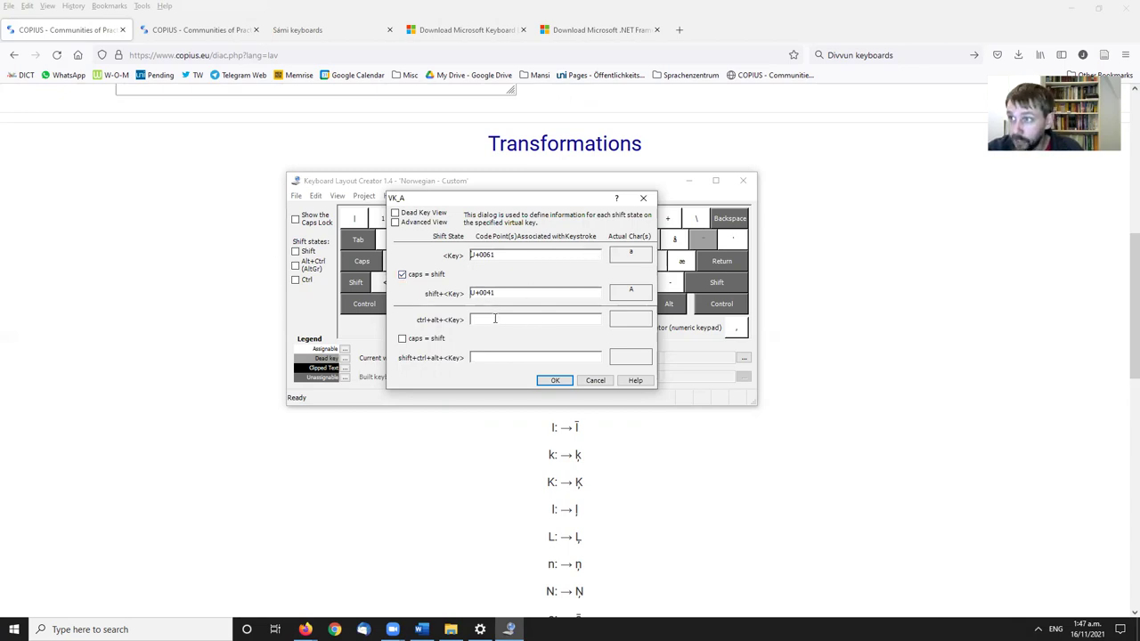
Copy ā and Ā from the Latvian helper in the browser into the A key's ctrl+alt and shift+ctrl+alt states.
{"action": "left_click", "coordinate": [814, 486]}
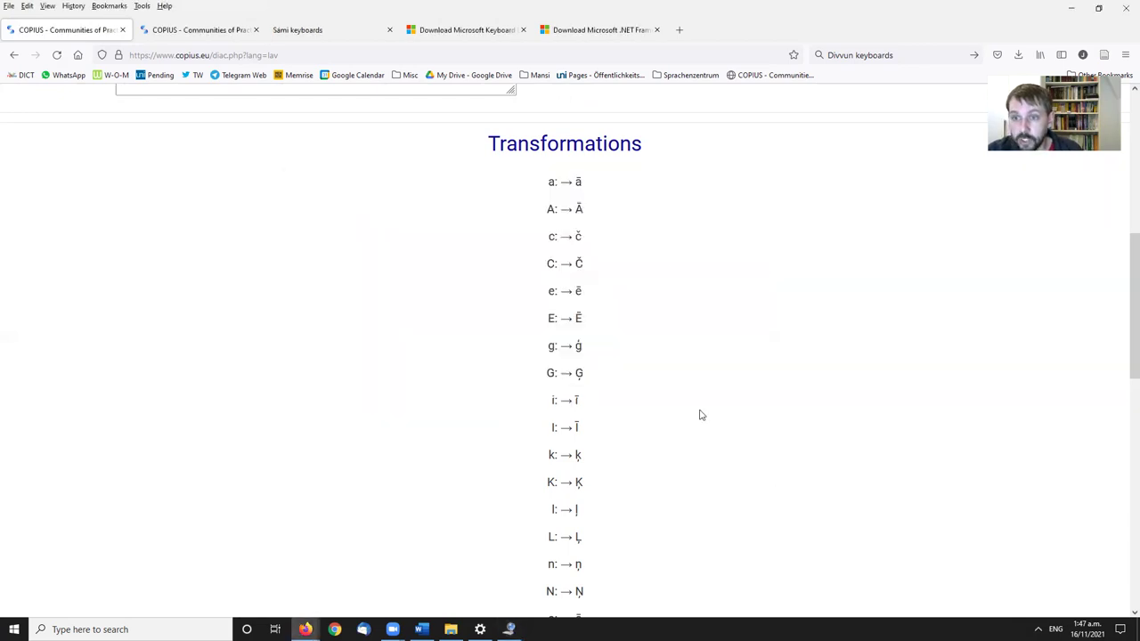
{"action": "left_click_drag", "start_coordinate": [572, 181], "coordinate": [582, 182]}
{"action": "double_click", "coordinate": [577, 182]}
{"action": "key", "text": "alt+Tab"}
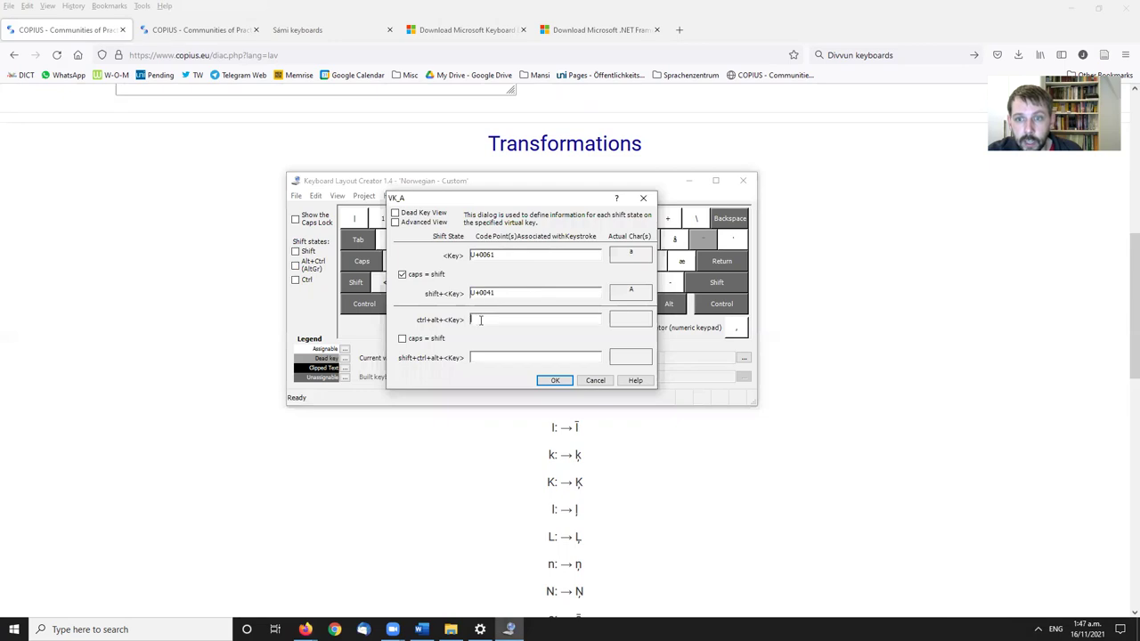
{"action": "key", "text": "alt+Tab"}
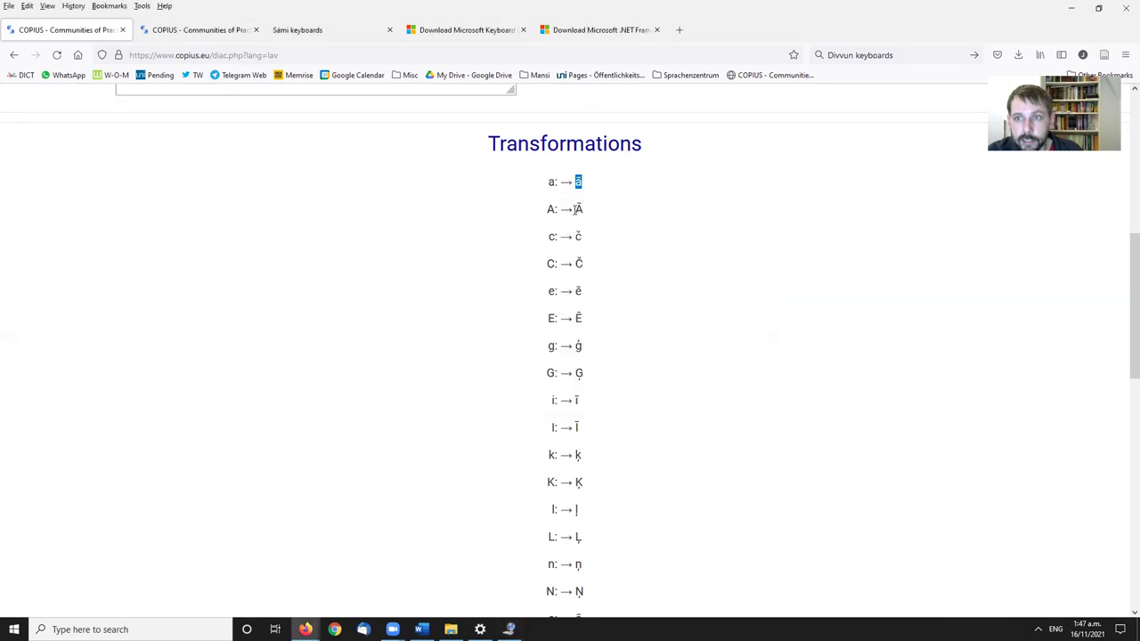
{"action": "double_click", "coordinate": [577, 209]}
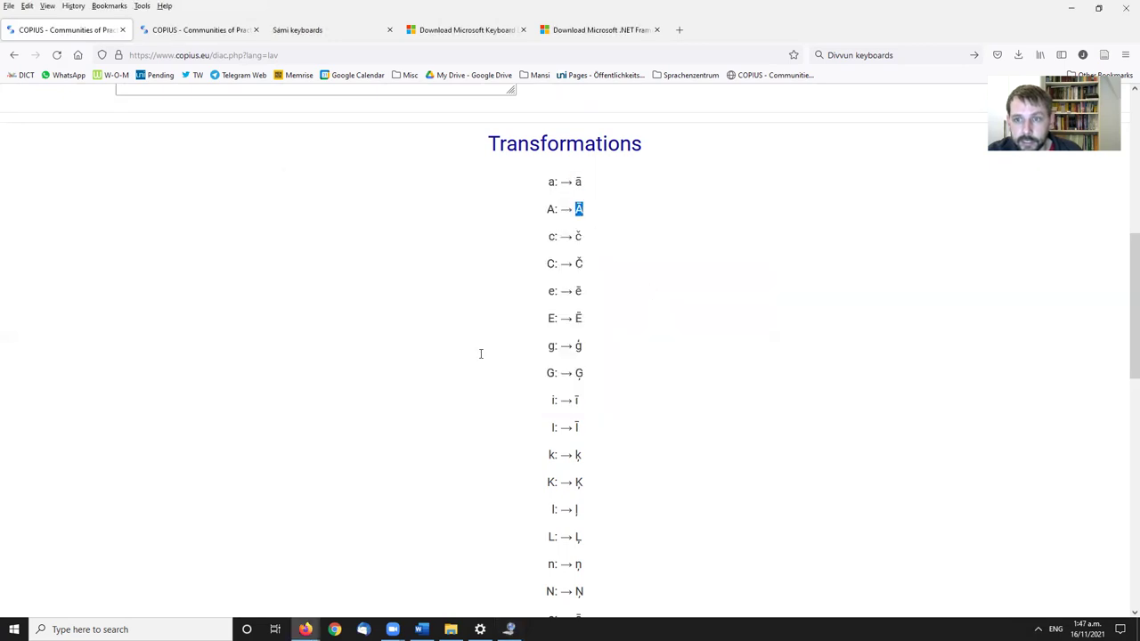
{"action": "key", "text": "alt+Tab"}
{"action": "left_click", "coordinate": [483, 355]}
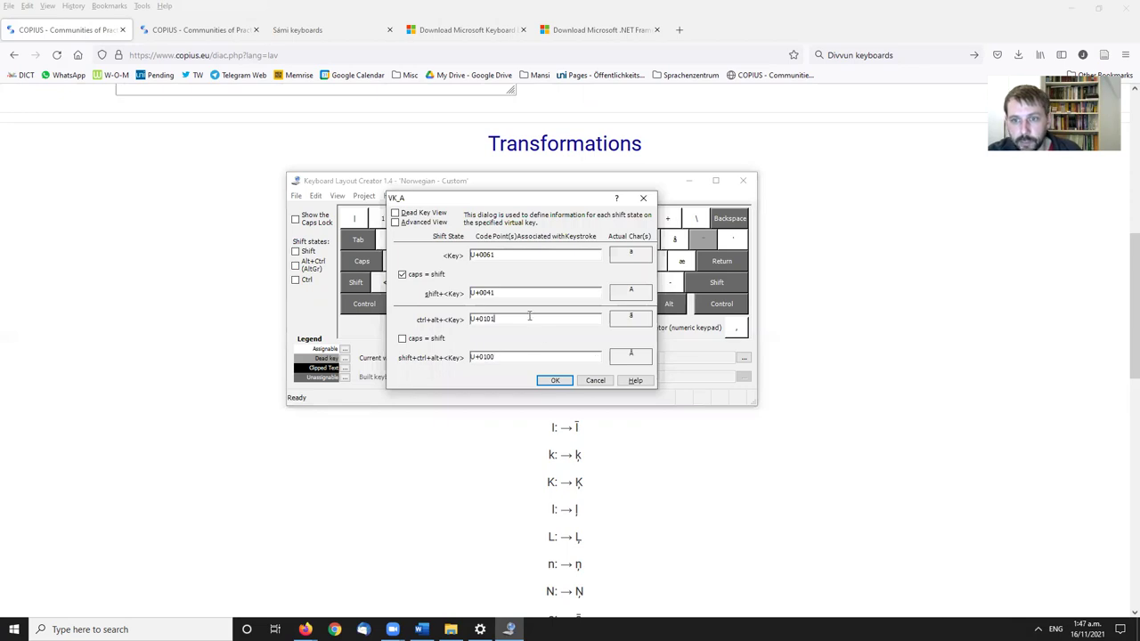
Copy the code point U+0101 from the A key's ctrl+alt state and search the web for it in a new browser tab.
{"action": "left_click", "coordinate": [508, 319]}
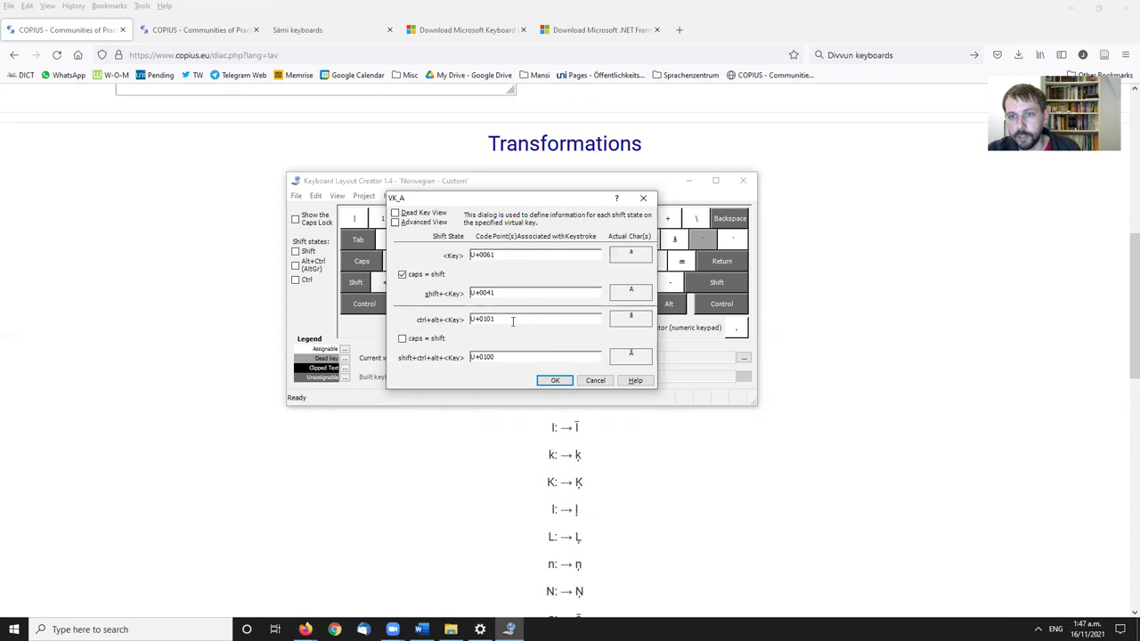
{"action": "key", "text": "shift+Home"}
{"action": "key", "text": "ctrl+c"}
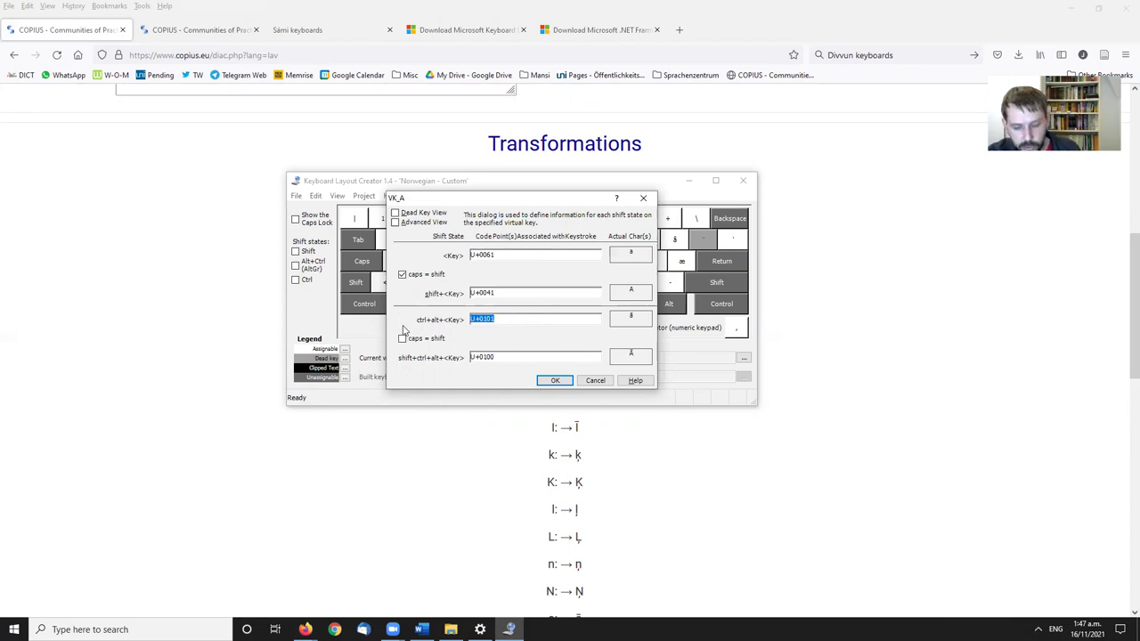
{"action": "left_click", "coordinate": [750, 20]}
{"action": "key", "text": "ctrl+t"}
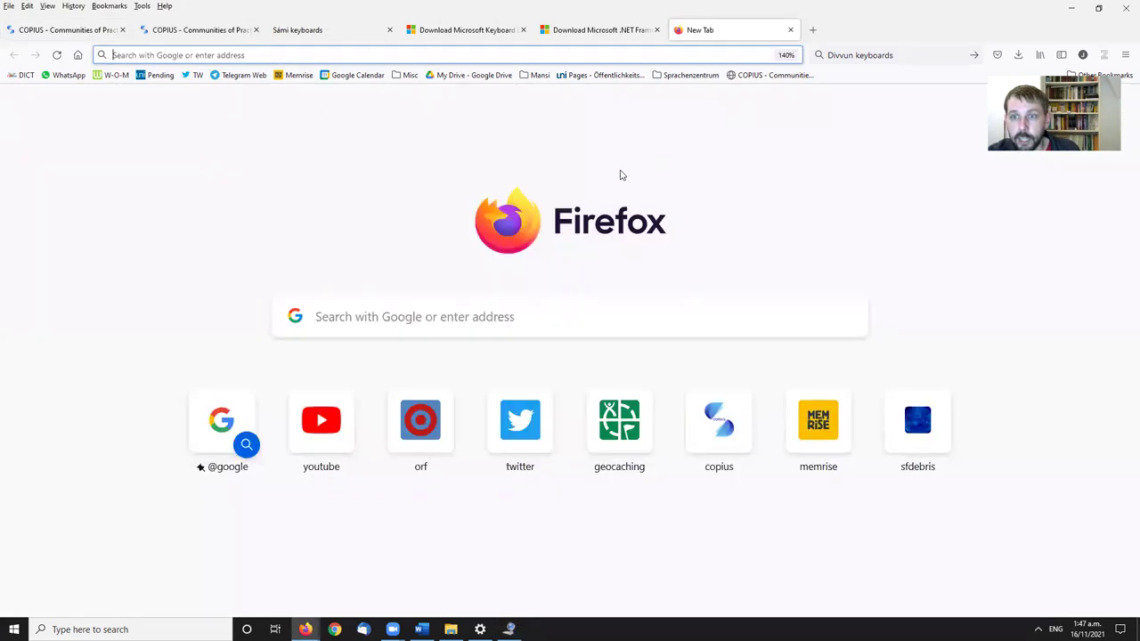
{"action": "left_click", "coordinate": [600, 323]}
{"action": "key", "text": "ctrl+v"}
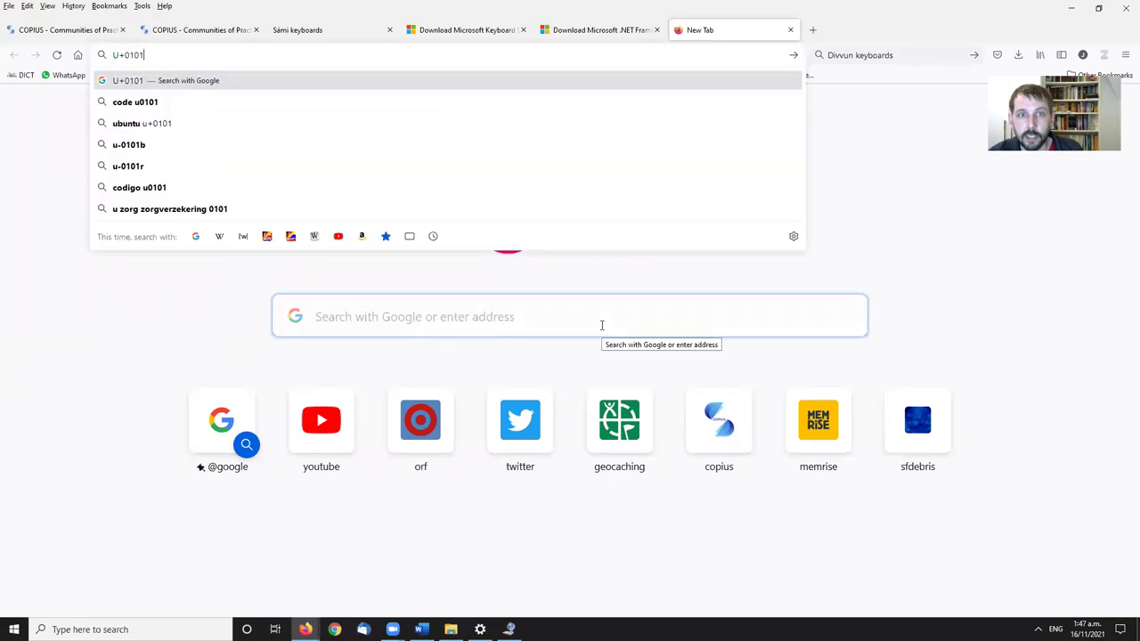
{"action": "key", "text": "Return"}
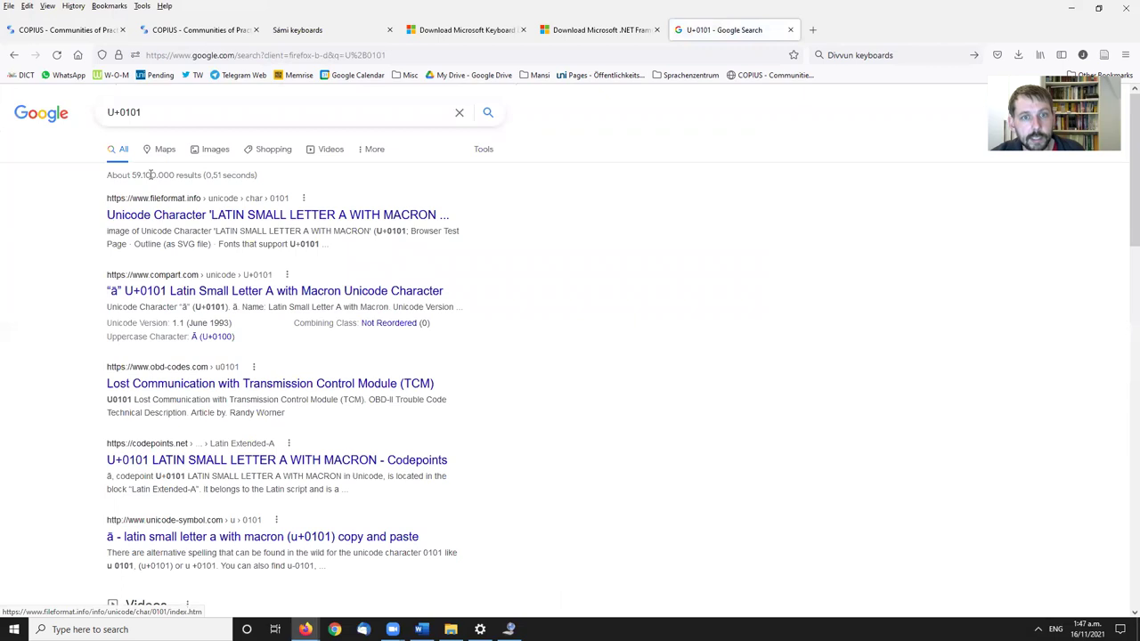
{"action": "left_click", "coordinate": [167, 210]}
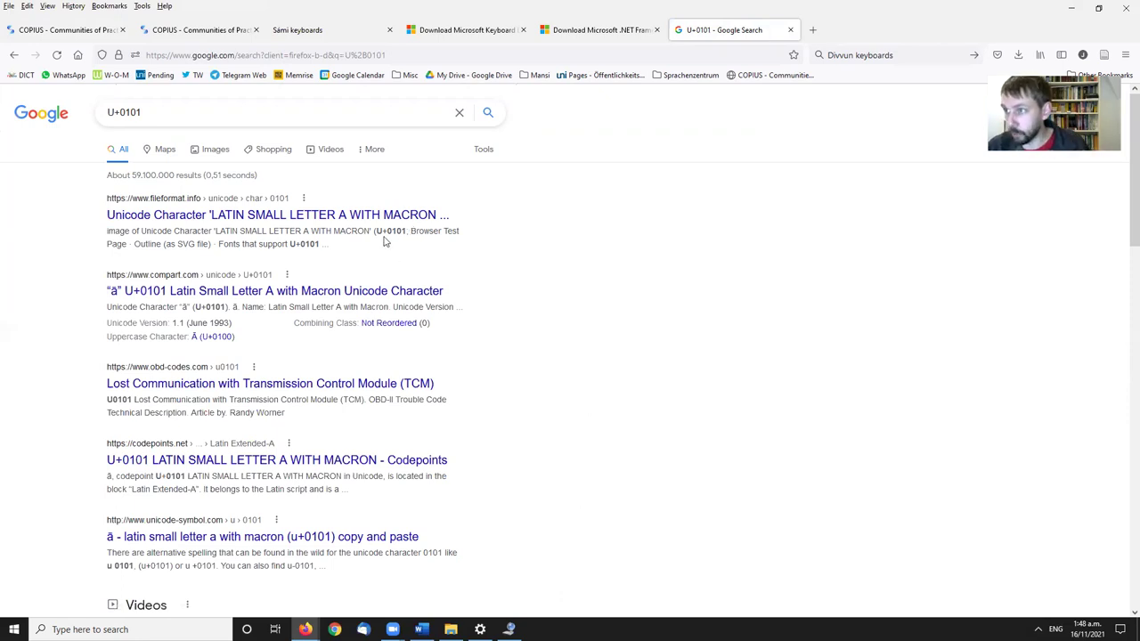
Return to Keyboard Layout Creator and enable caps = shift for the A key's ctrl+alt states.
{"action": "key", "text": "alt+Tab"}
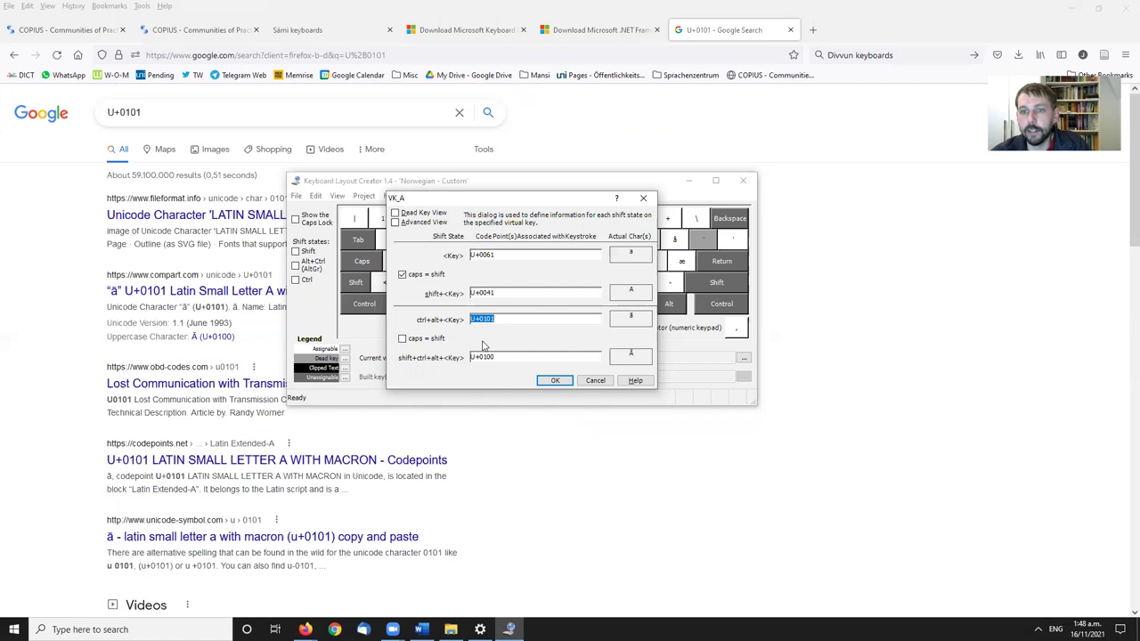
{"action": "left_click", "coordinate": [402, 339]}
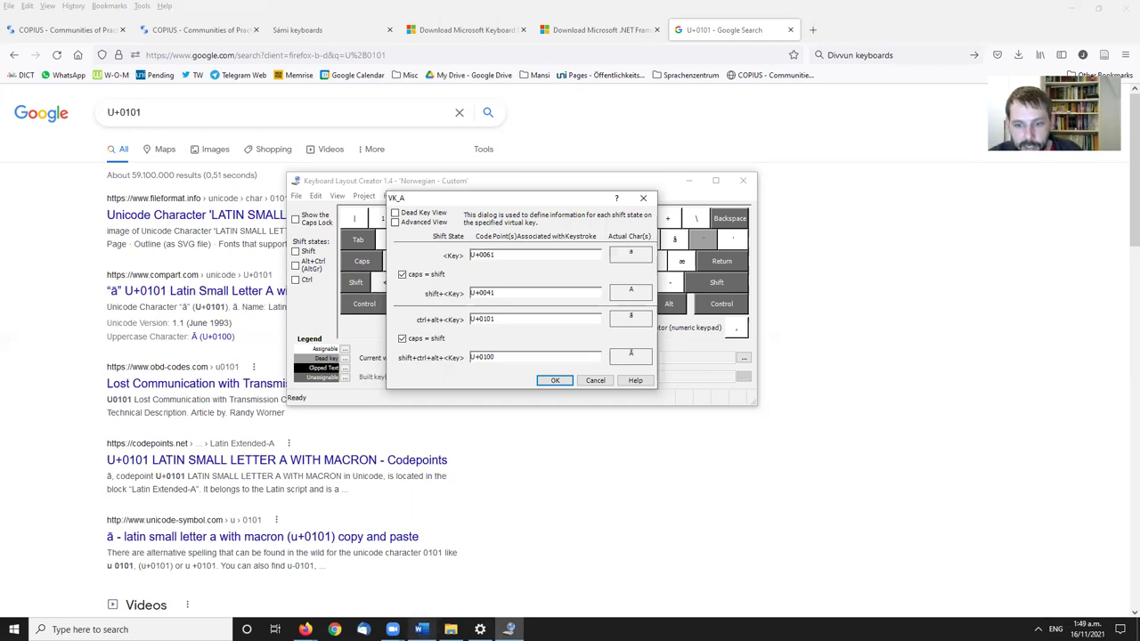
Switch to the Word document testfile.docx and write "I don't have capslock. 123456" on the first line.
{"action": "mouse_move", "coordinate": [421, 628]}
{"action": "left_click", "coordinate": [429, 601]}
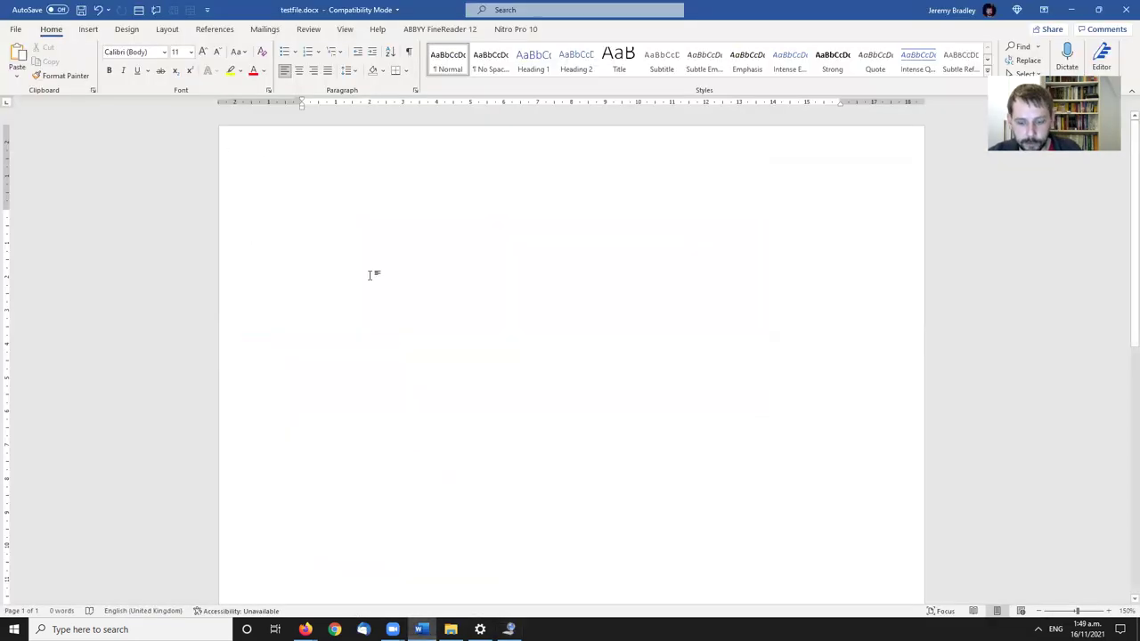
{"action": "type", "text": "I"}
{"action": "key", "text": "BackSpace"}
{"action": "type", "text": "I"}
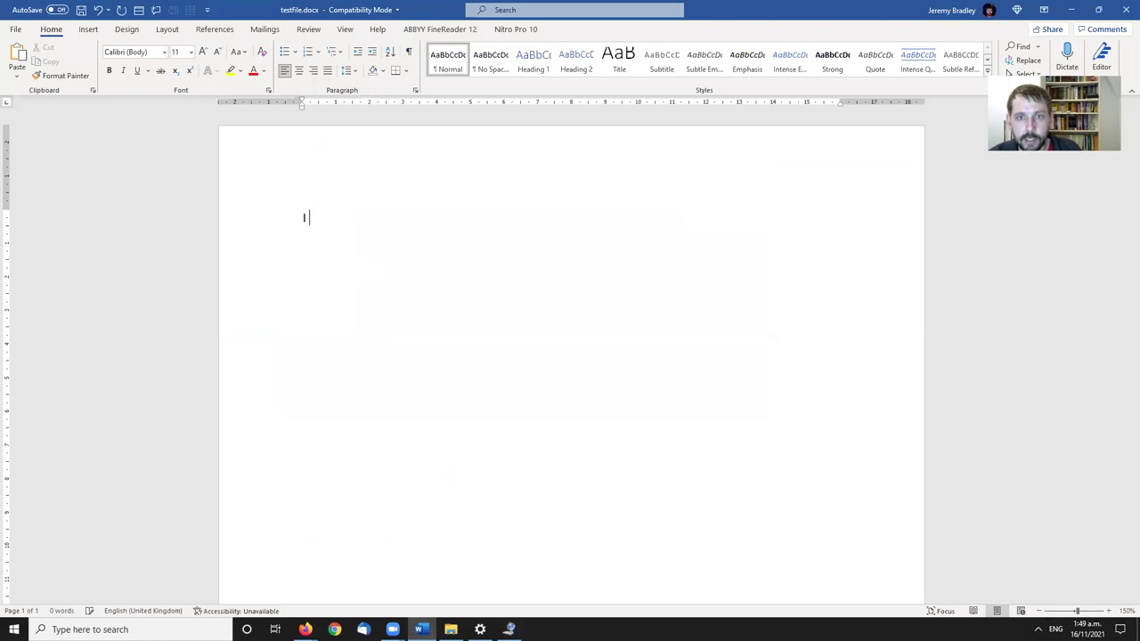
{"action": "type", "text": " donät"}
{"action": "key", "text": "BackSpace"}
{"action": "key", "text": "BackSpace"}
{"action": "key", "text": "BackSpace"}
{"action": "type", "text": "'t have capsloc"}
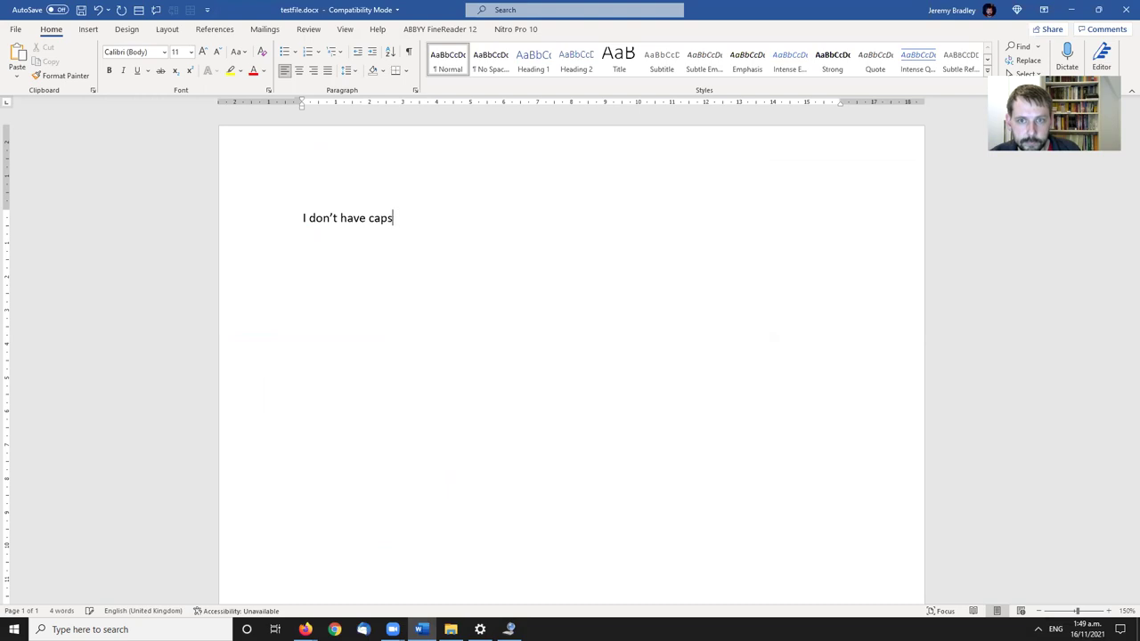
{"action": "type", "text": "k. 1234"}
{"action": "type", "text": "56"}
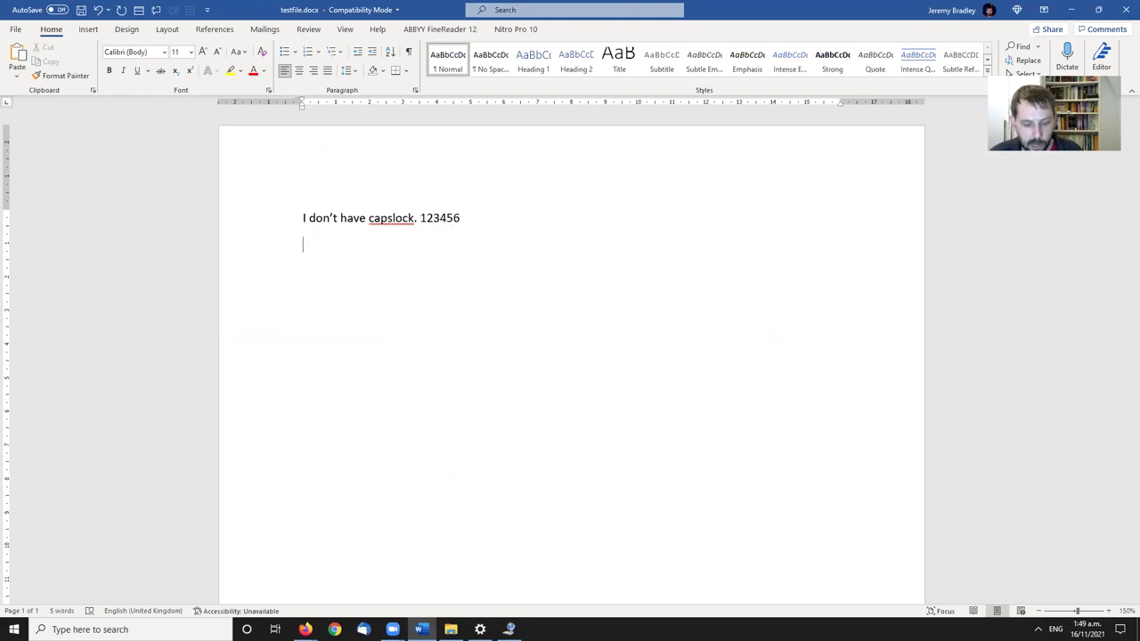
Add the line "I AM NOW SCREAMING I AM ANGRY AND I WANT TO TYPE A NUMBER: 123456" and a line with !"#¤%&.
{"action": "type", "text": "I AM NOW SCR"}
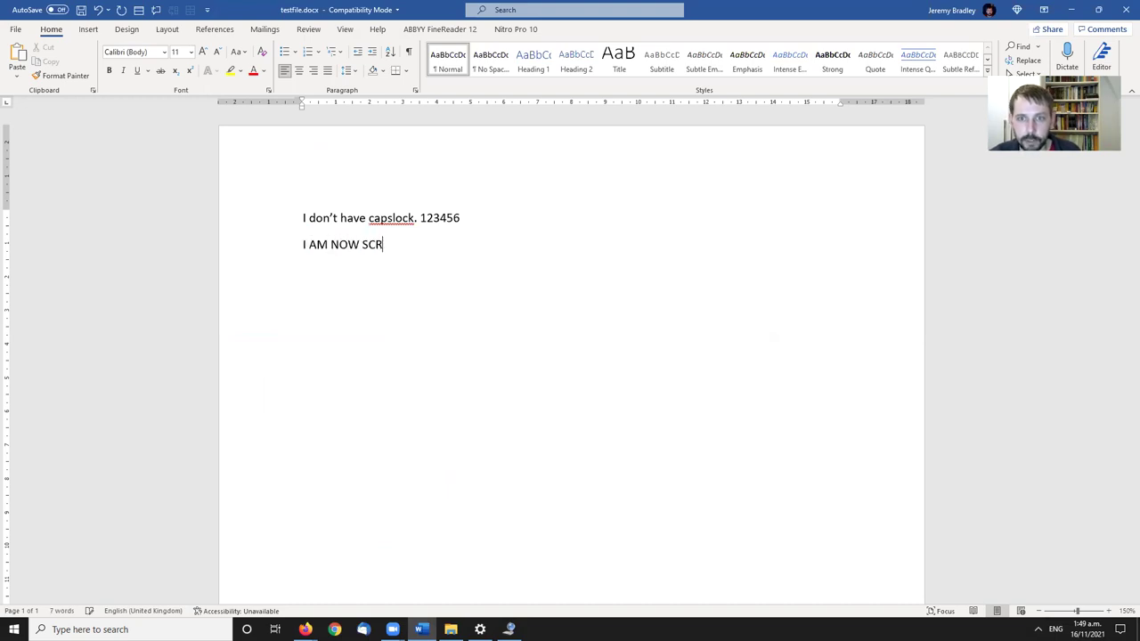
{"action": "type", "text": "EAMING I AM ANGR"}
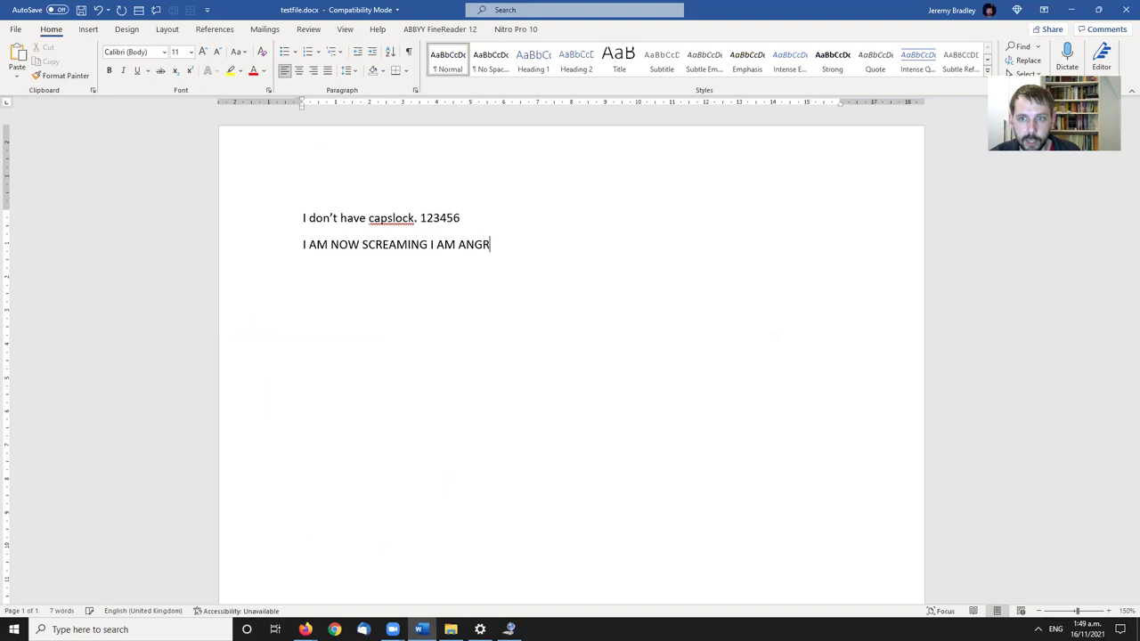
{"action": "type", "text": "Y AND I WANT TO TYPE A NUMBER: 123456"}
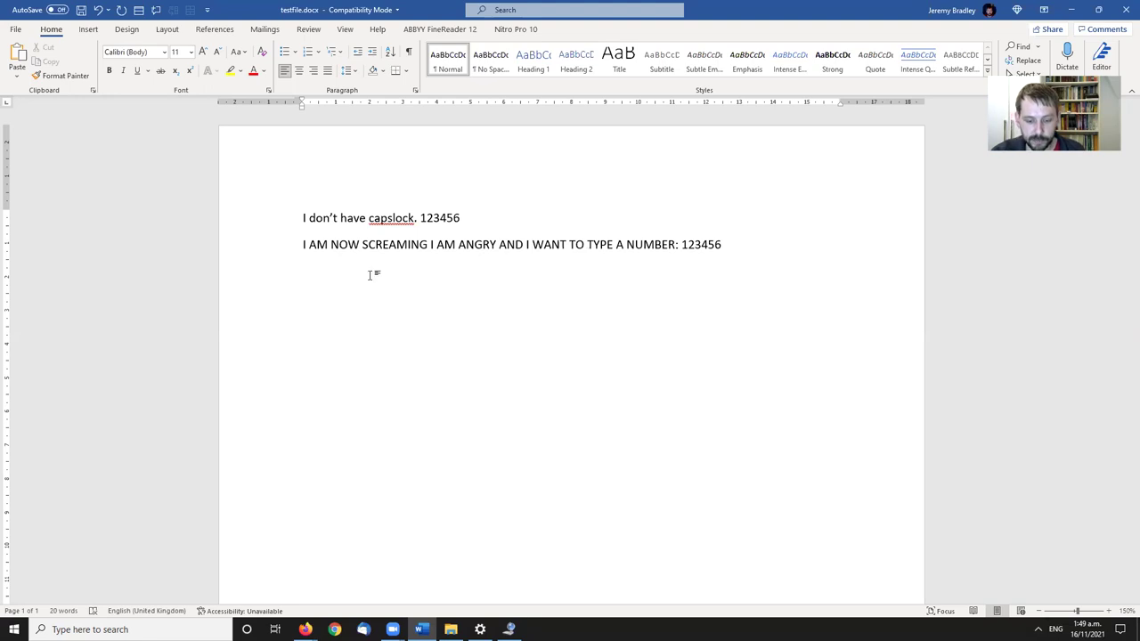
{"action": "type", "text": "!\"#¤%&"}
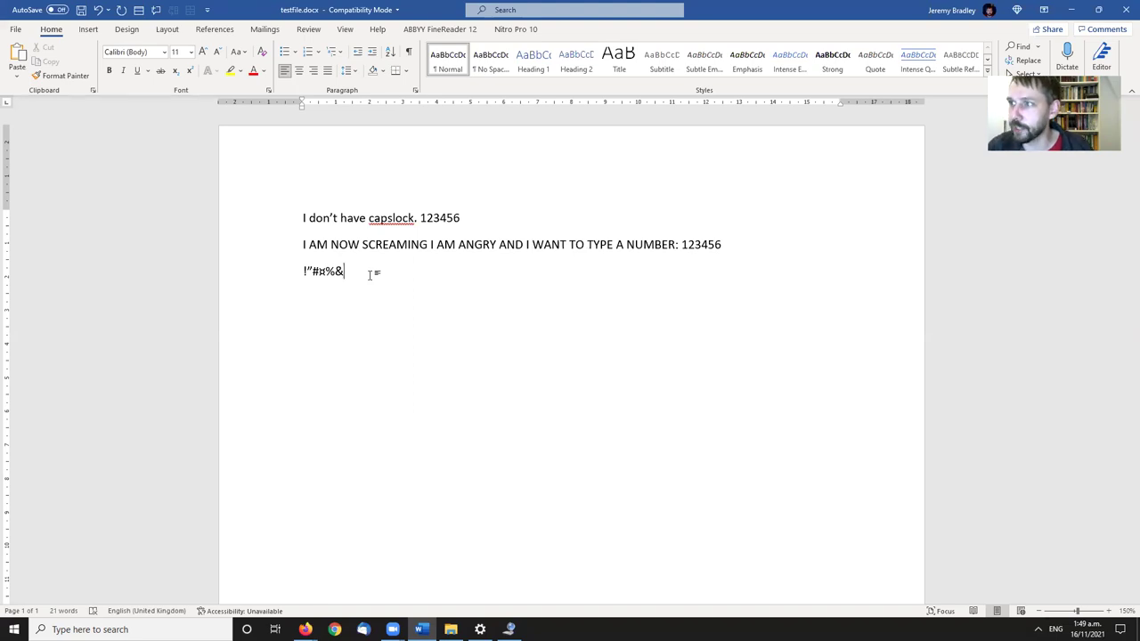
Confirm the A key's properties in Keyboard Layout Creator, and copy č from the Latvian helper in the browser.
{"action": "key", "text": "alt+Tab"}
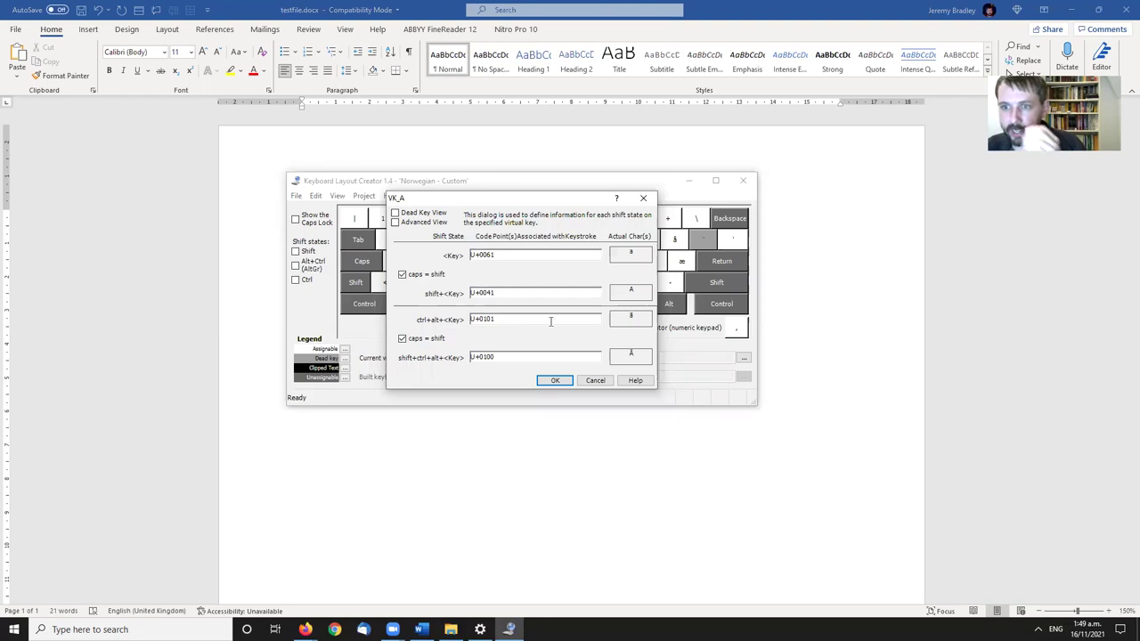
{"action": "left_click", "coordinate": [556, 381]}
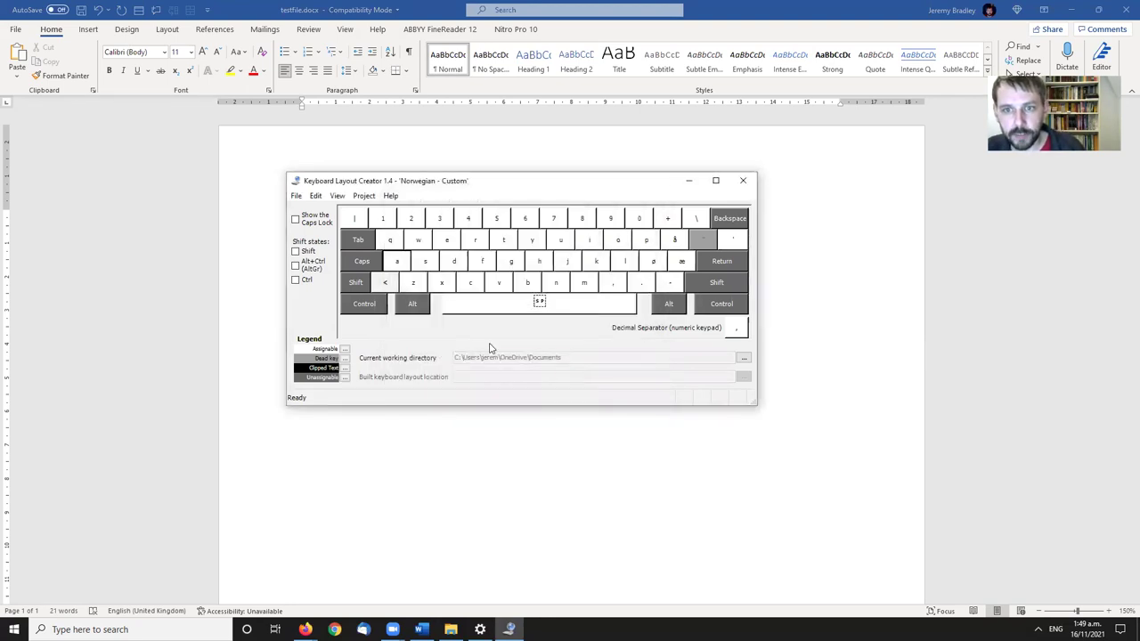
{"action": "key", "text": "alt+Tab"}
{"action": "key", "text": "alt+Tab"}
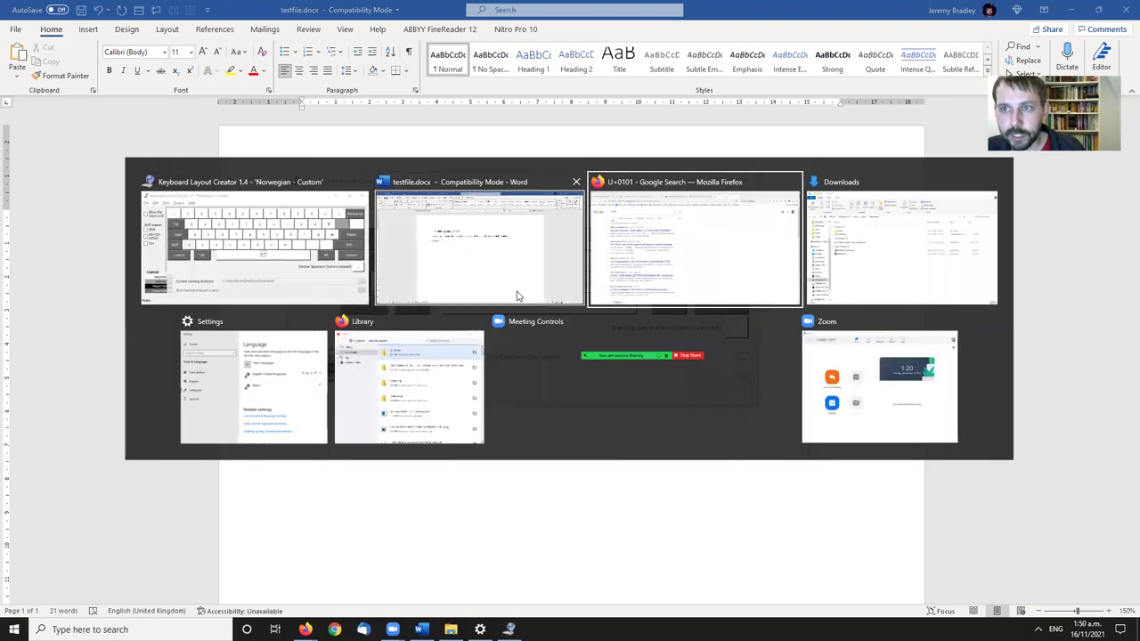
{"action": "left_click", "coordinate": [190, 30]}
{"action": "scroll", "coordinate": [910, 475], "scroll_direction": "down", "scroll_amount": 1}
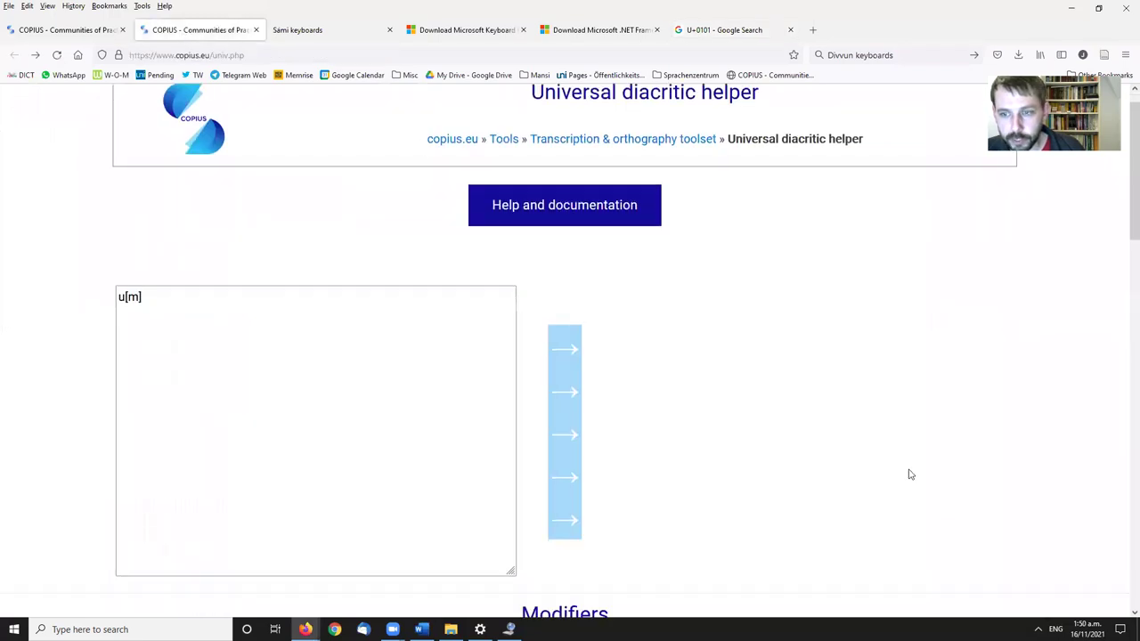
{"action": "scroll", "coordinate": [909, 474], "scroll_direction": "down", "scroll_amount": 4}
{"action": "scroll", "coordinate": [916, 463], "scroll_direction": "up", "scroll_amount": 2}
{"action": "left_click", "coordinate": [44, 29]}
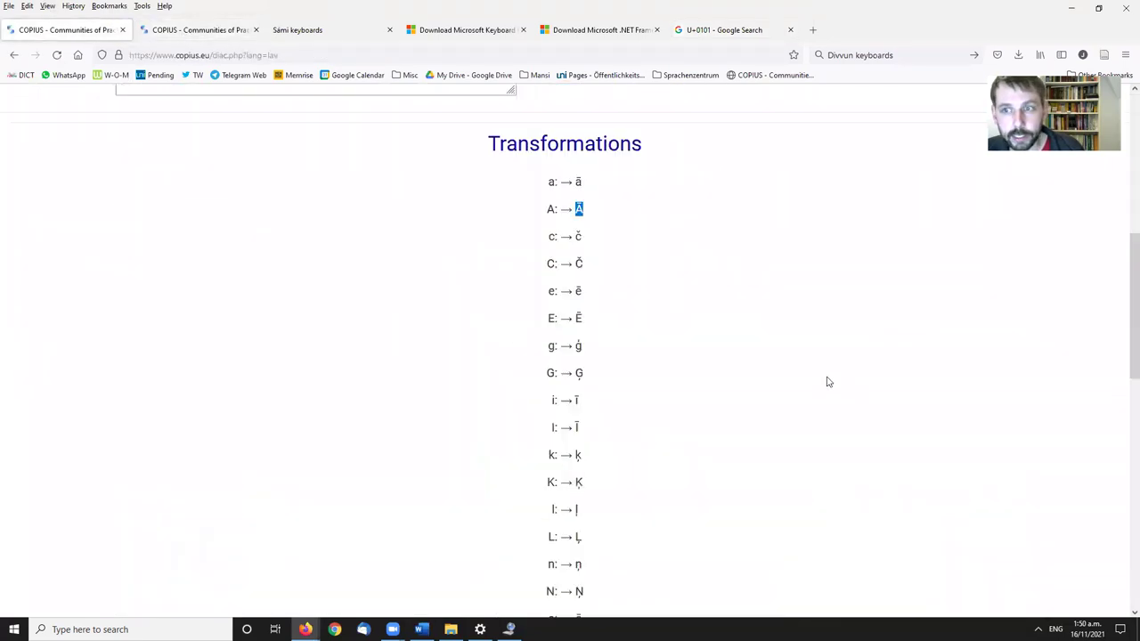
{"action": "left_click", "coordinate": [577, 236]}
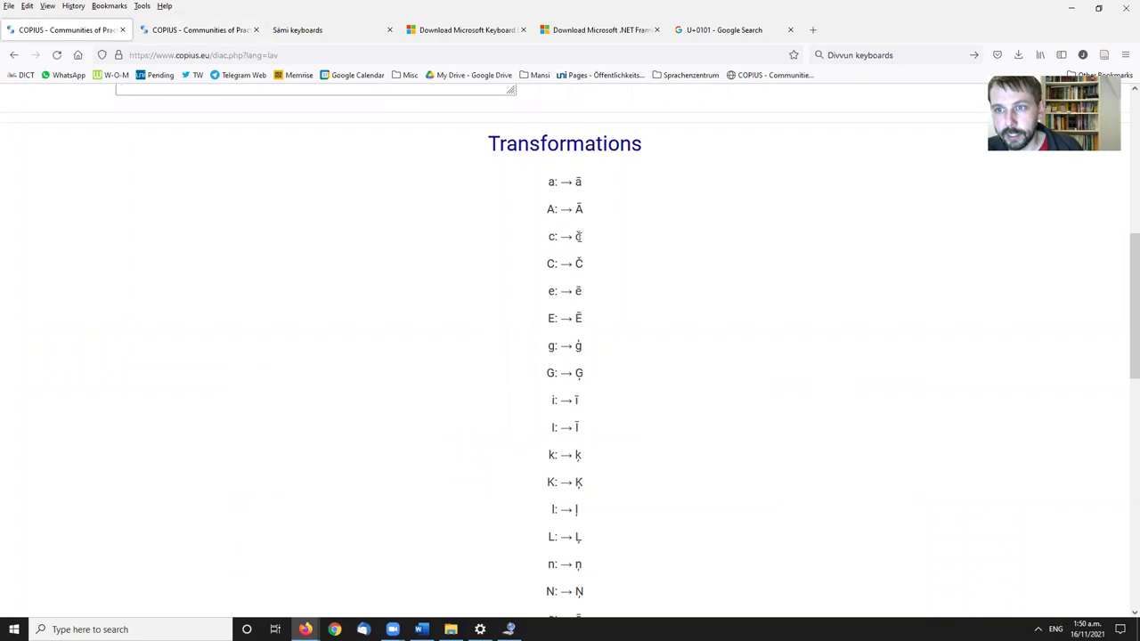
In Keyboard Layout Creator, assign č to the C key's ctrl+alt state and enable caps = shift for its ctrl+alt states.
{"action": "key", "text": "alt+Tab"}
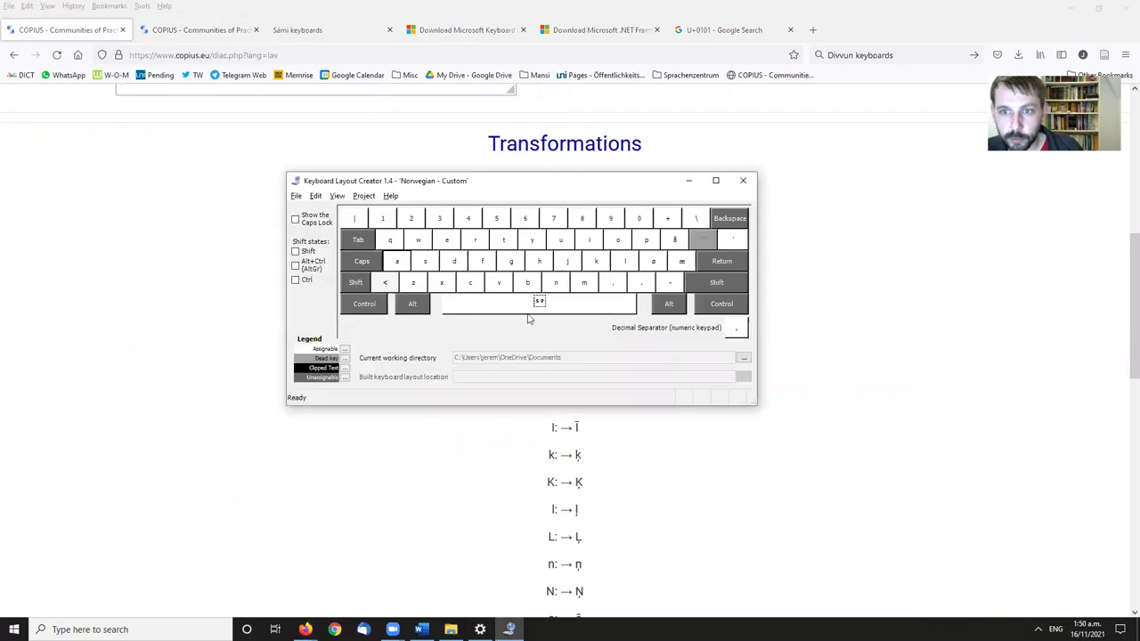
{"action": "right_click", "coordinate": [471, 283]}
{"action": "left_click", "coordinate": [546, 314]}
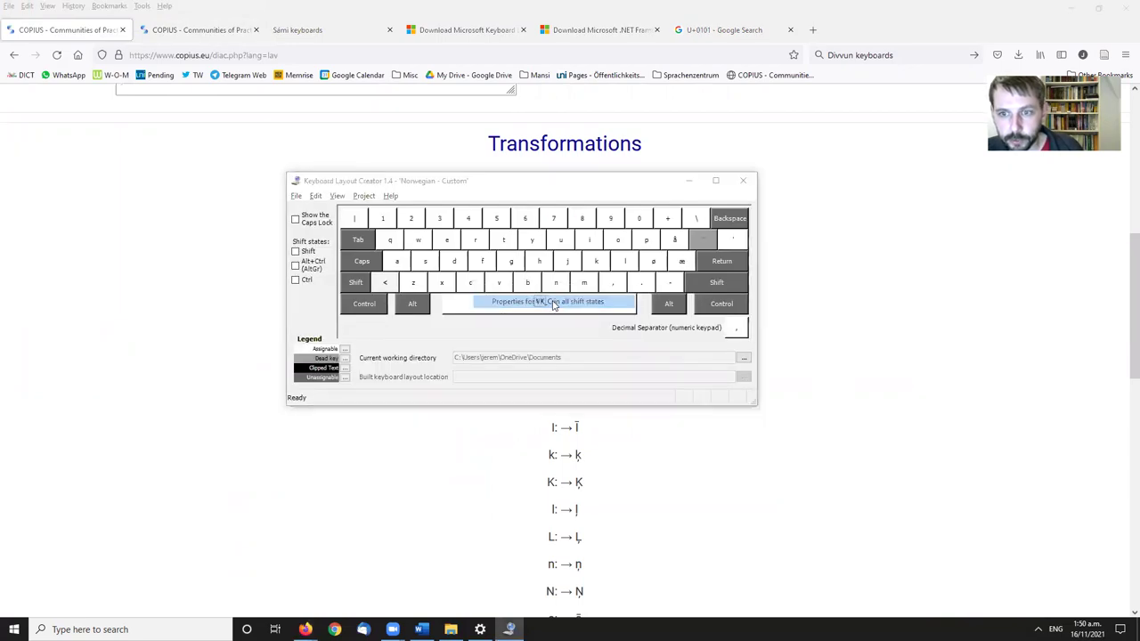
{"action": "left_click", "coordinate": [488, 319]}
{"action": "type", "text": "c"}
{"action": "key", "text": "Tab"}
{"action": "left_click", "coordinate": [402, 339]}
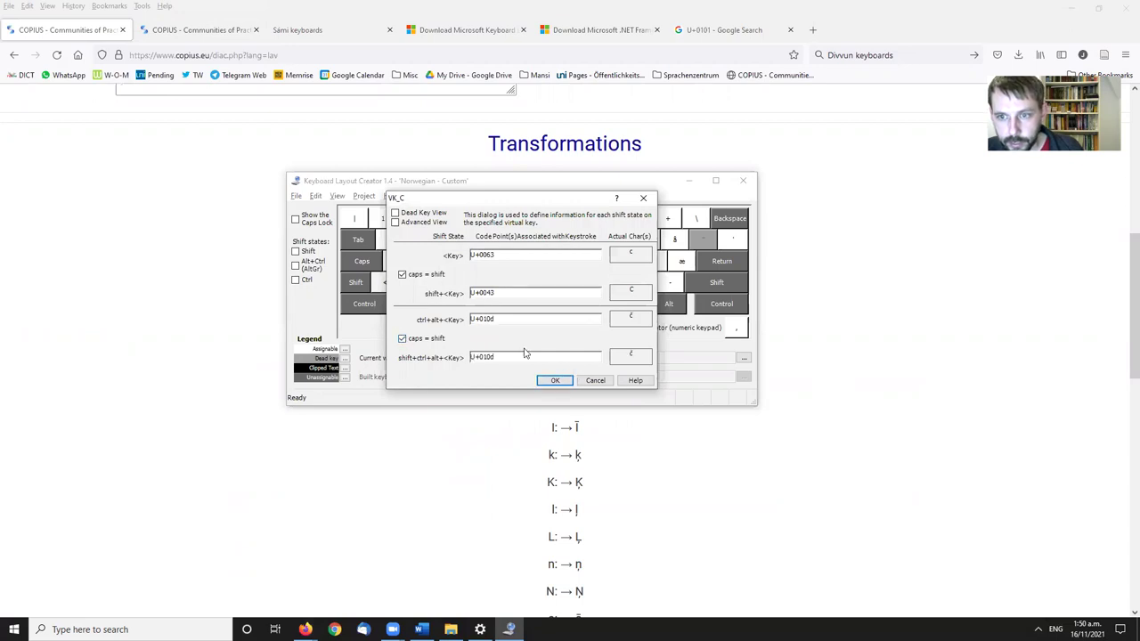
Copy Č from the Latvian helper into the C key's shift+ctrl+alt state and apply the key's properties.
{"action": "left_click", "coordinate": [913, 315]}
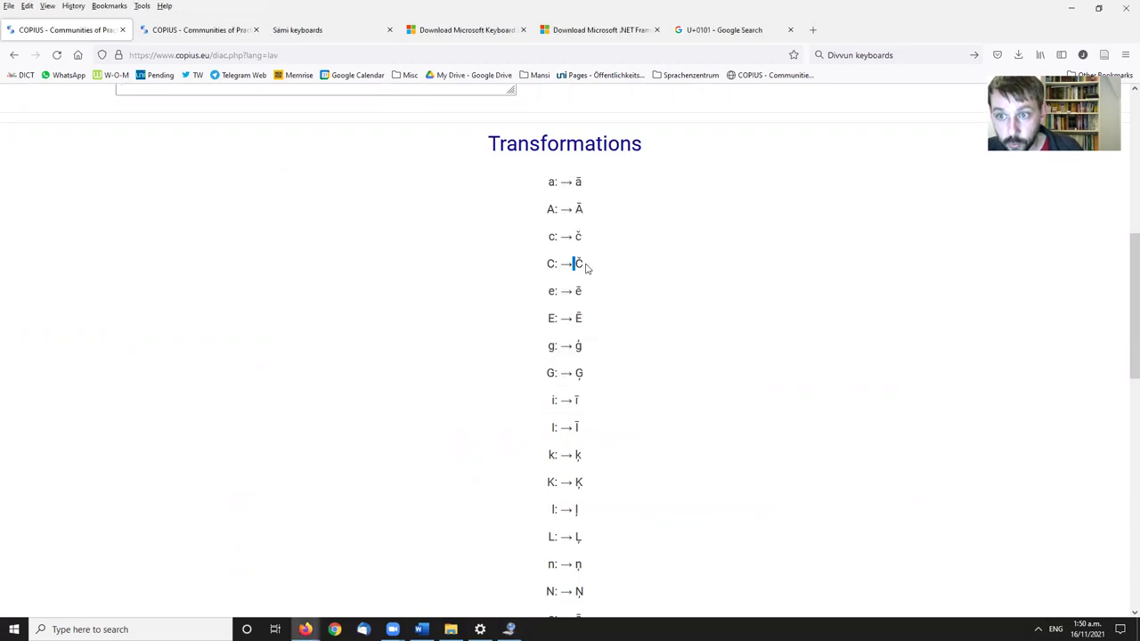
{"action": "key", "text": "ctrl+c"}
{"action": "left_click", "coordinate": [508, 628]}
{"action": "double_click", "coordinate": [485, 357]}
{"action": "key", "text": "ctrl+v"}
{"action": "left_click", "coordinate": [556, 381]}
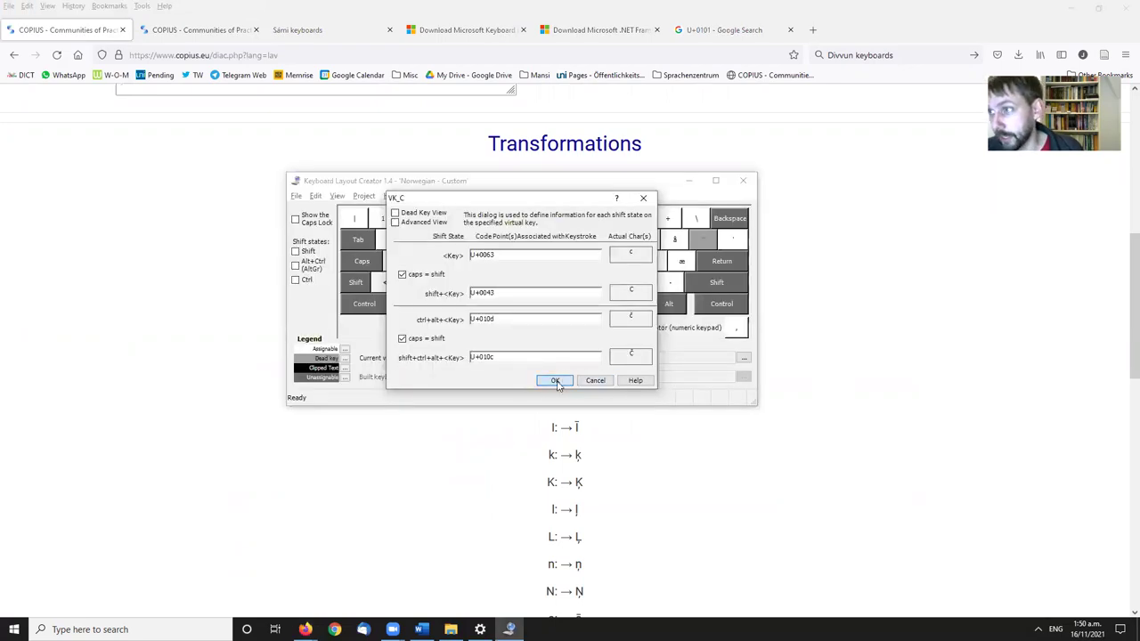
{"action": "left_click", "coordinate": [534, 319]}
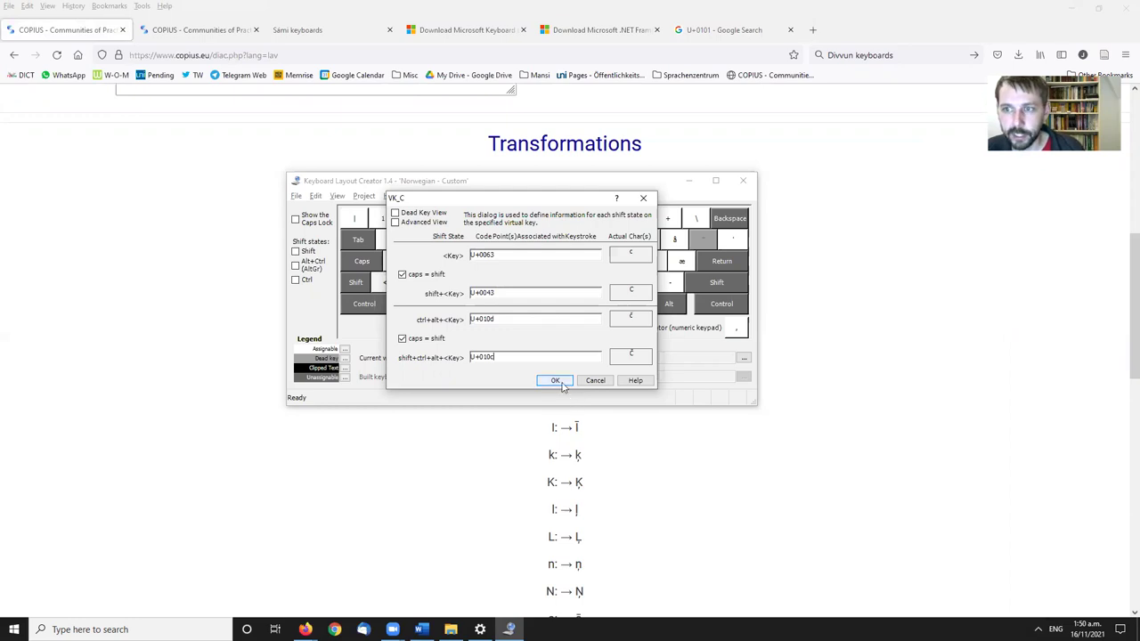
{"action": "left_click", "coordinate": [556, 380]}
Copy ē from the Latvian helper into the E key's ctrl+alt state and enable caps = shift for its ctrl+alt states.
{"action": "left_click", "coordinate": [633, 320]}
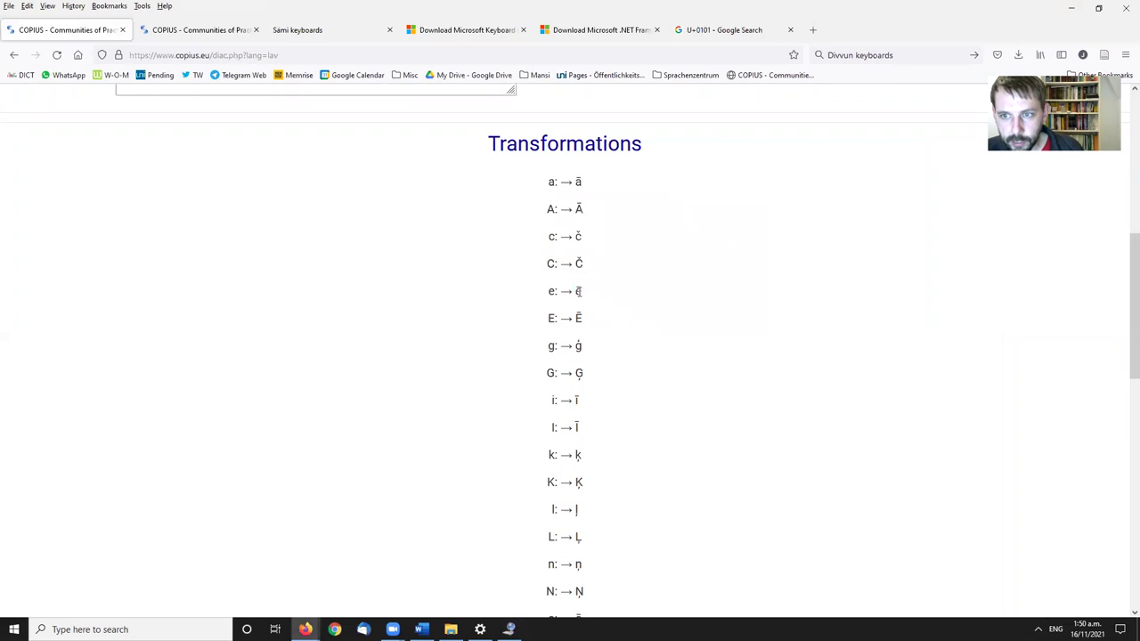
{"action": "left_click_drag", "start_coordinate": [585, 296], "coordinate": [576, 291]}
{"action": "key", "text": "alt+Tab"}
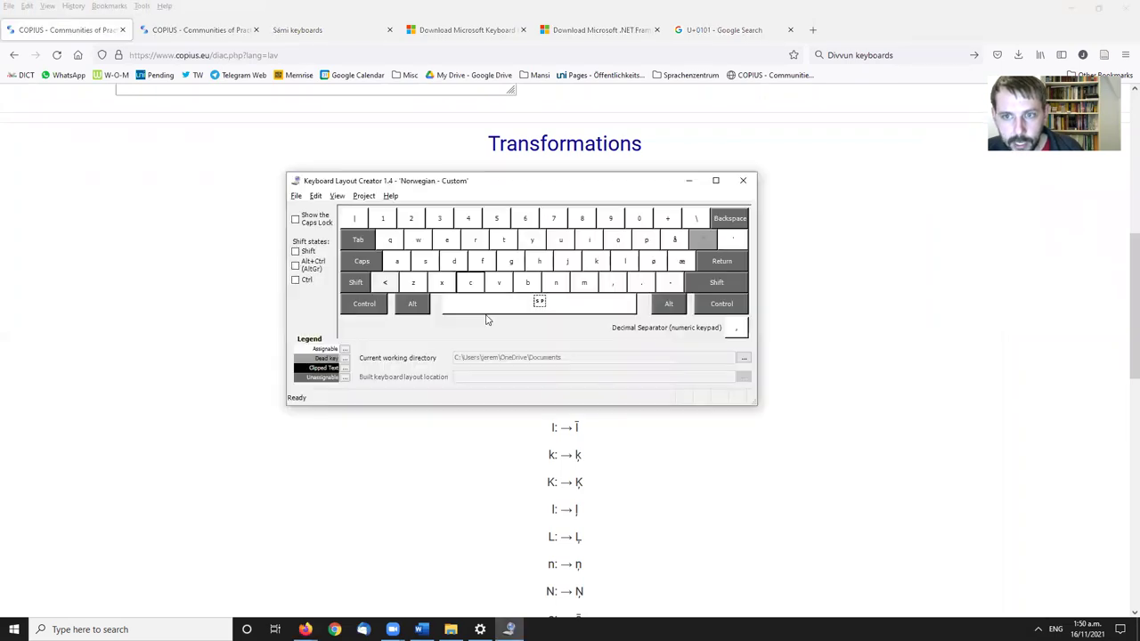
{"action": "right_click", "coordinate": [448, 246]}
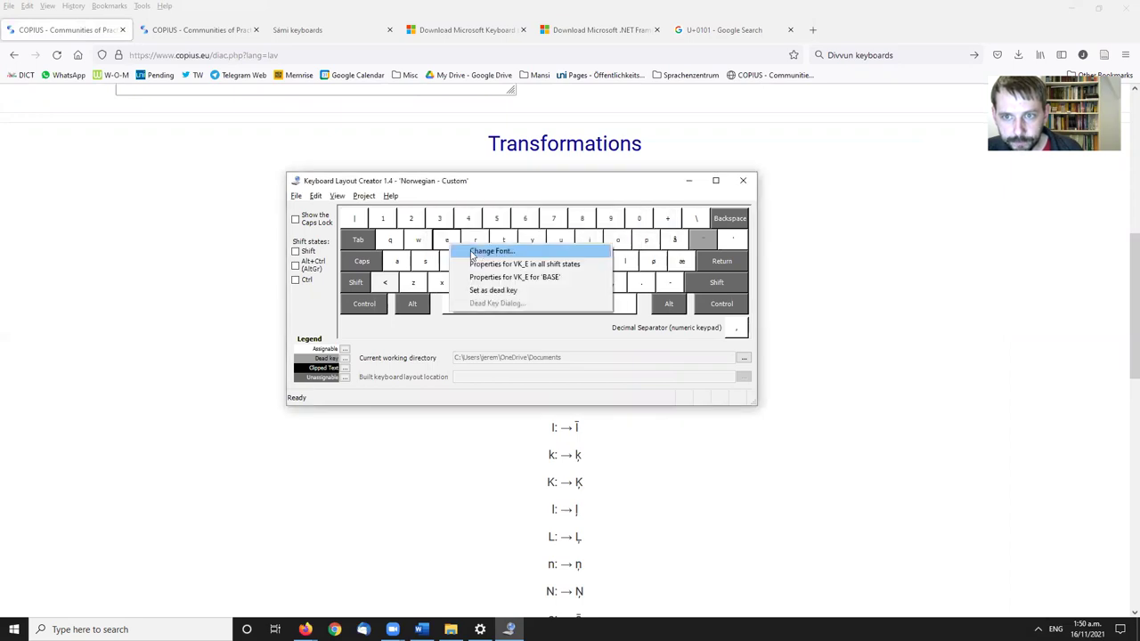
{"action": "left_click", "coordinate": [525, 263]}
{"action": "key", "text": "shift+Home"}
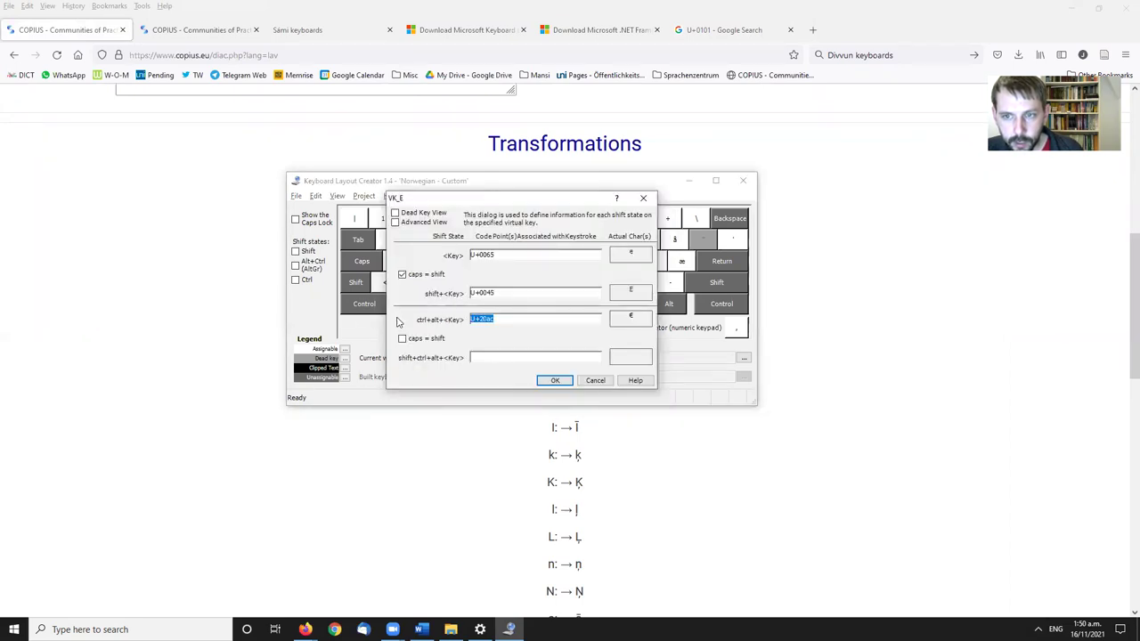
{"action": "type", "text": "U"}
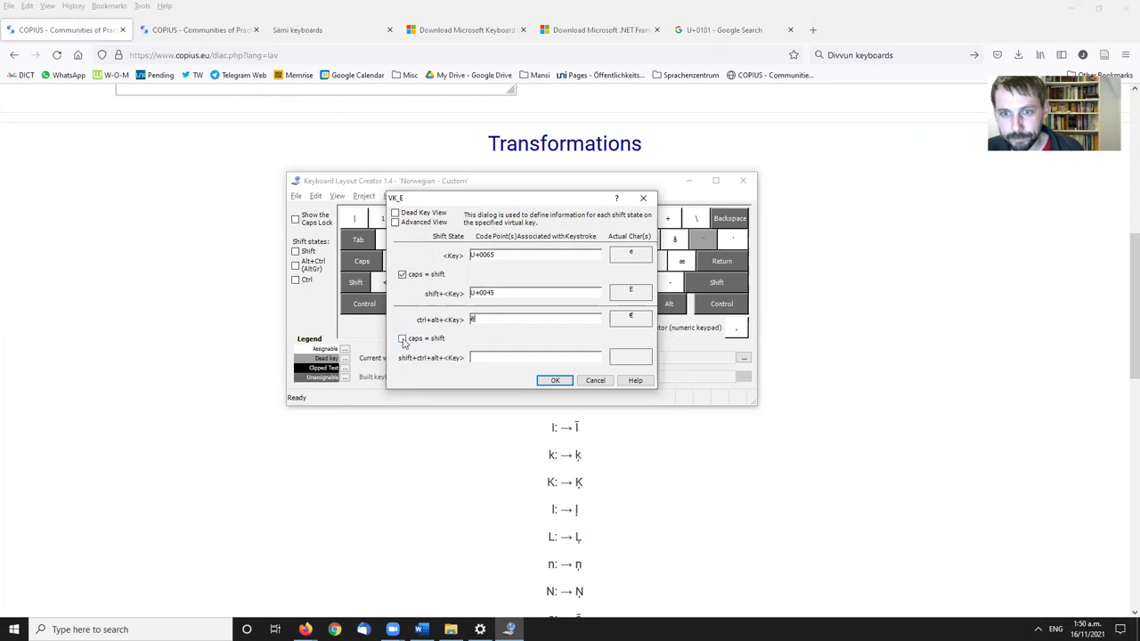
{"action": "left_click", "coordinate": [402, 339]}
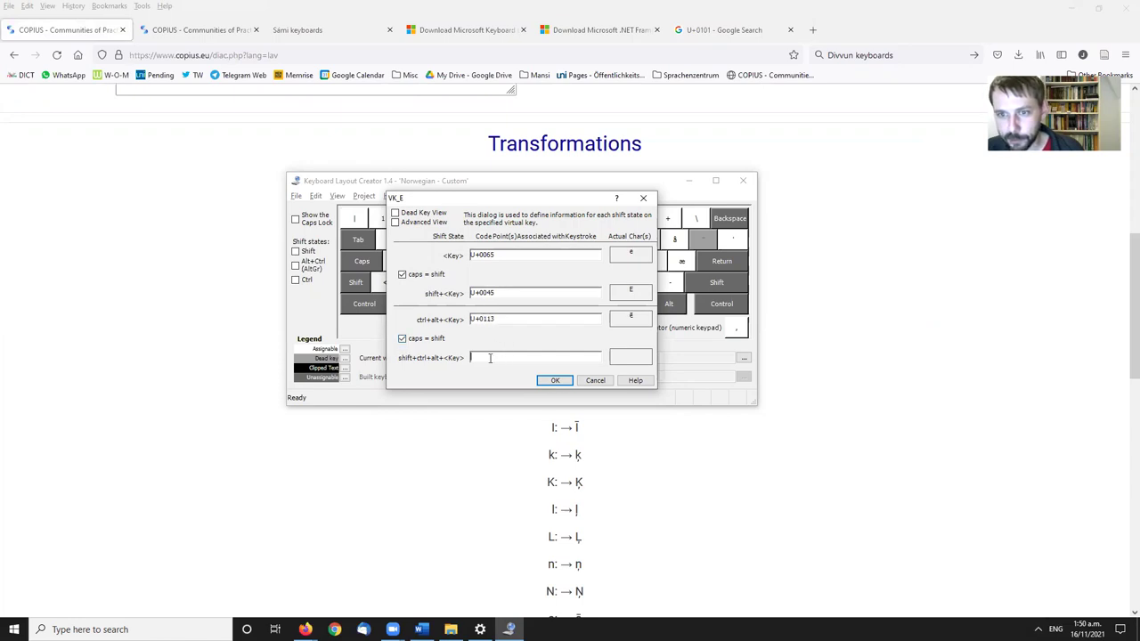
Copy Ē from the Latvian helper into the E key's shift+ctrl+alt state and apply the key's properties.
{"action": "left_click", "coordinate": [827, 293]}
{"action": "double_click", "coordinate": [577, 318]}
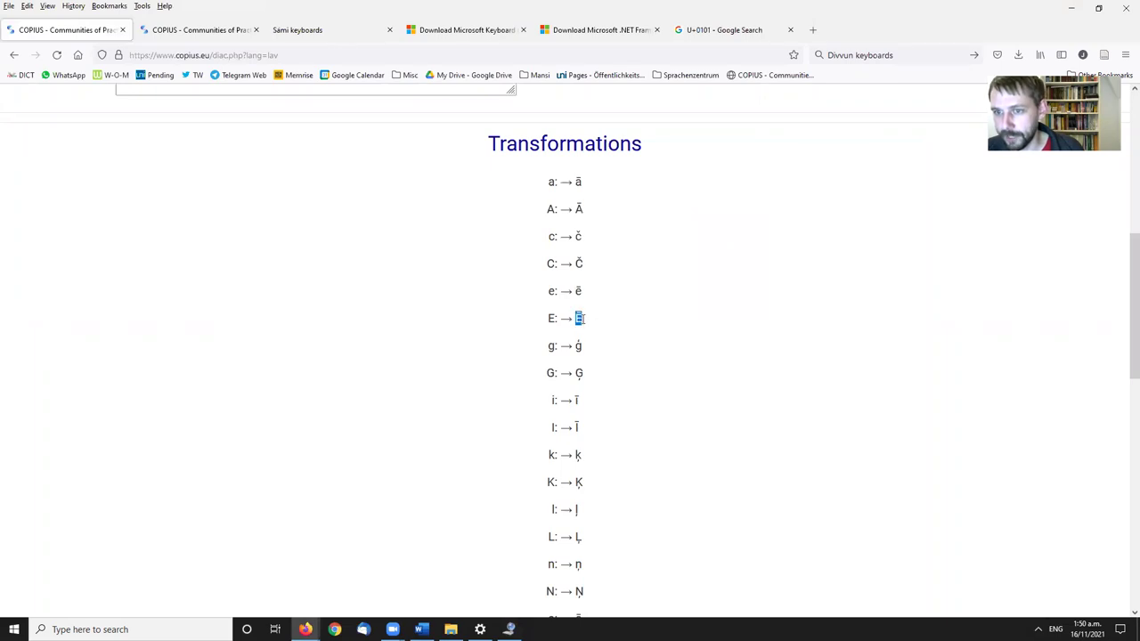
{"action": "key", "text": "alt+Tab"}
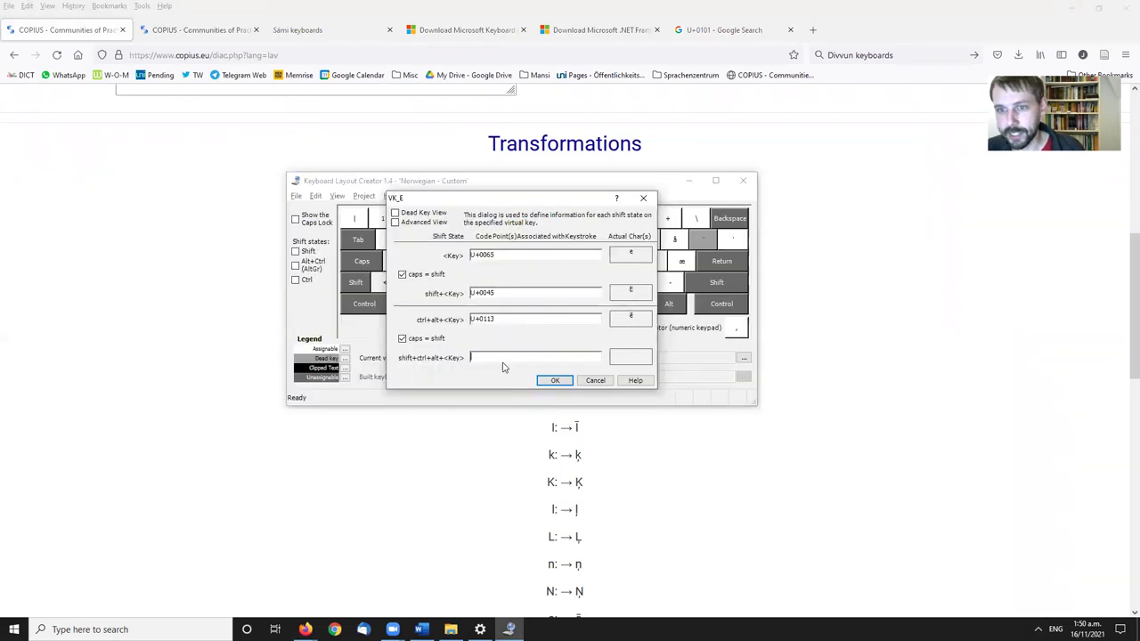
{"action": "key", "text": "ctrl+v"}
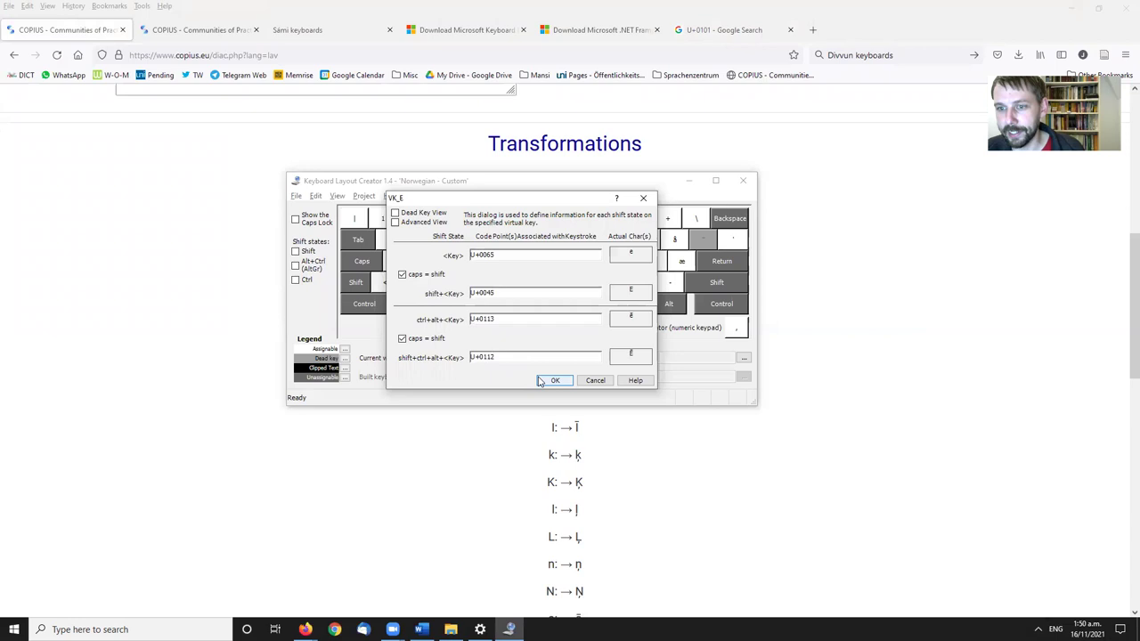
{"action": "left_click", "coordinate": [553, 380]}
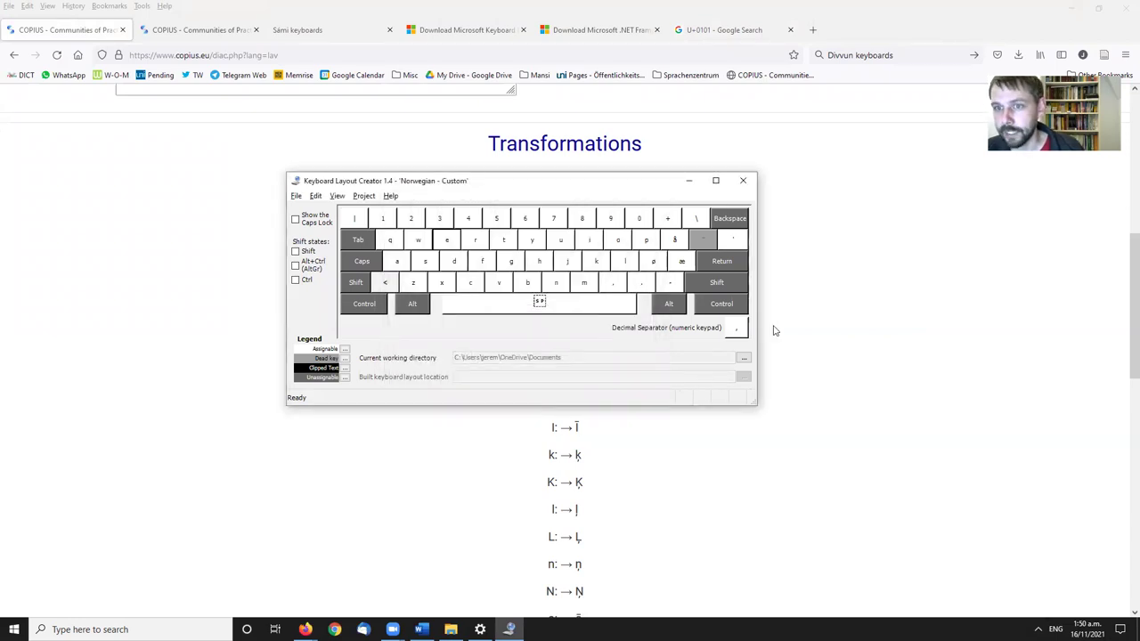
Copy ģ from the Latvian helper into the G key's ctrl+alt state and enable caps = shift for its ctrl+alt states.
{"action": "left_click", "coordinate": [804, 301]}
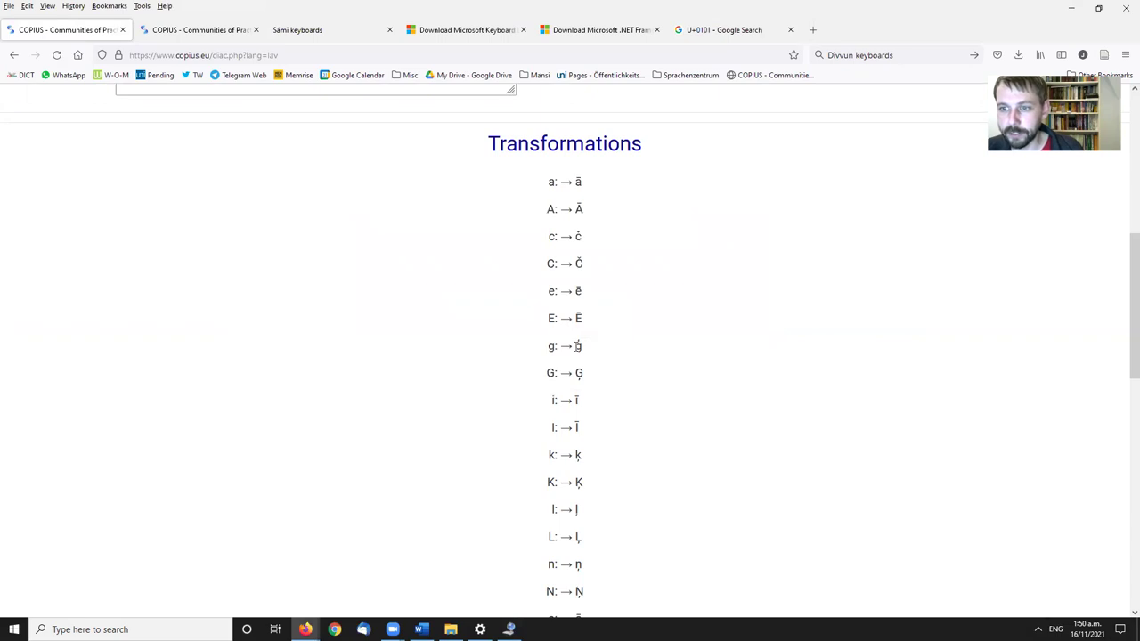
{"action": "key", "text": "alt+Tab"}
{"action": "left_click", "coordinate": [510, 260]}
{"action": "key", "text": "Escape"}
{"action": "right_click", "coordinate": [511, 260]}
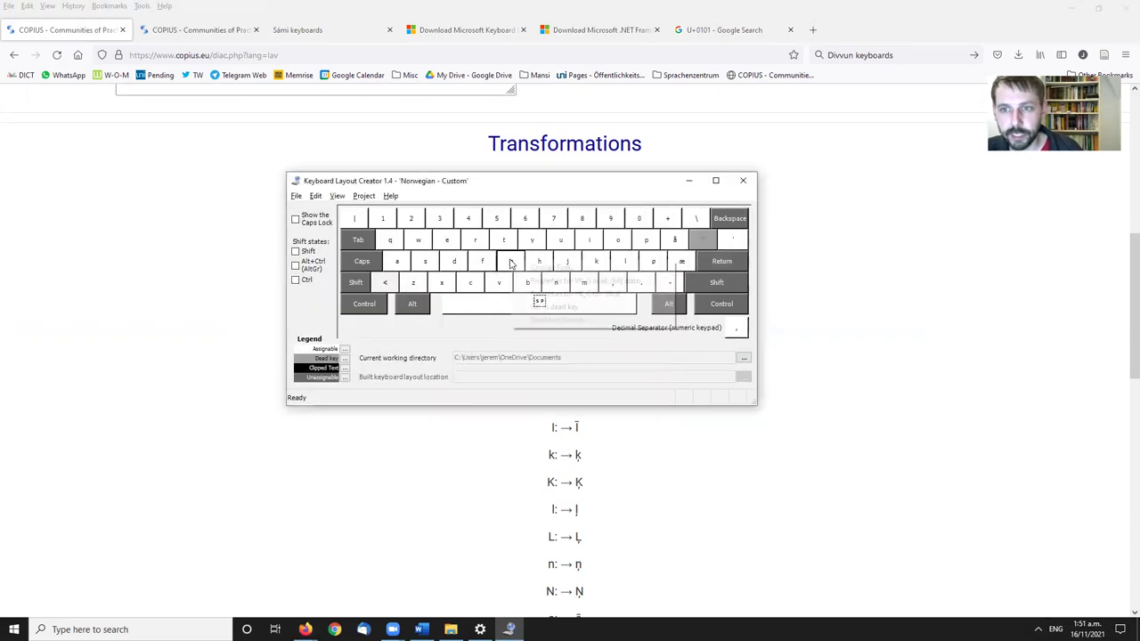
{"action": "left_click", "coordinate": [585, 281]}
{"action": "key", "text": "ctrl+v"}
{"action": "left_click", "coordinate": [402, 338]}
Copy Ģ from the Latvian helper into the G key's shift+ctrl+alt state and apply the key's properties.
{"action": "left_click", "coordinate": [896, 341]}
{"action": "double_click", "coordinate": [580, 373]}
{"action": "key", "text": "ctrl+c"}
{"action": "key", "text": "alt+Tab"}
{"action": "key", "text": "ctrl+v"}
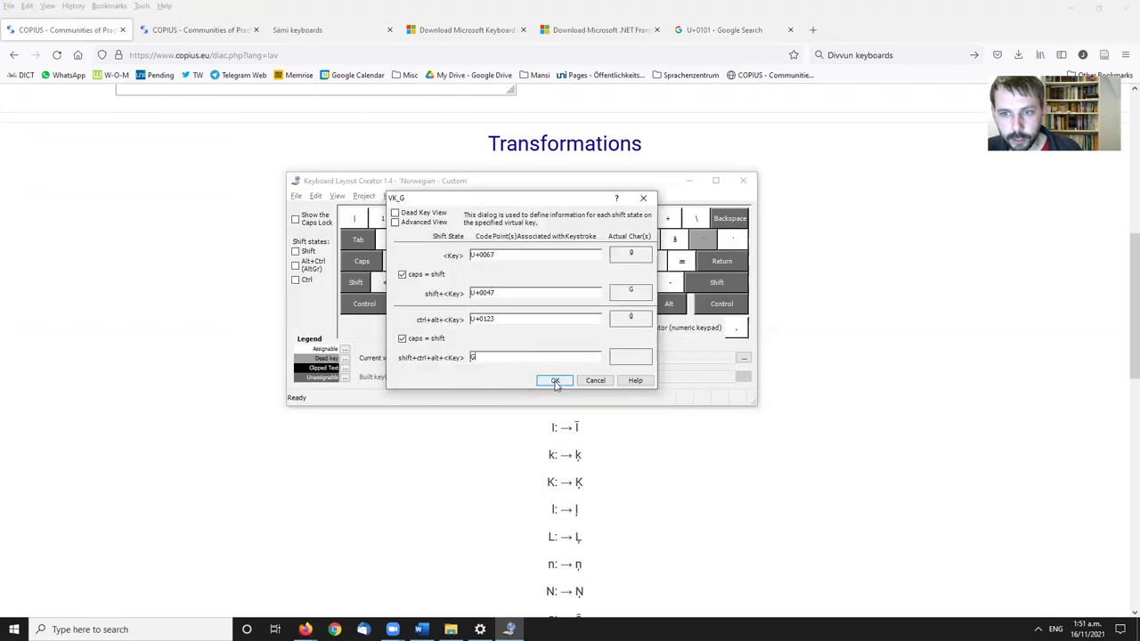
{"action": "left_click", "coordinate": [554, 381]}
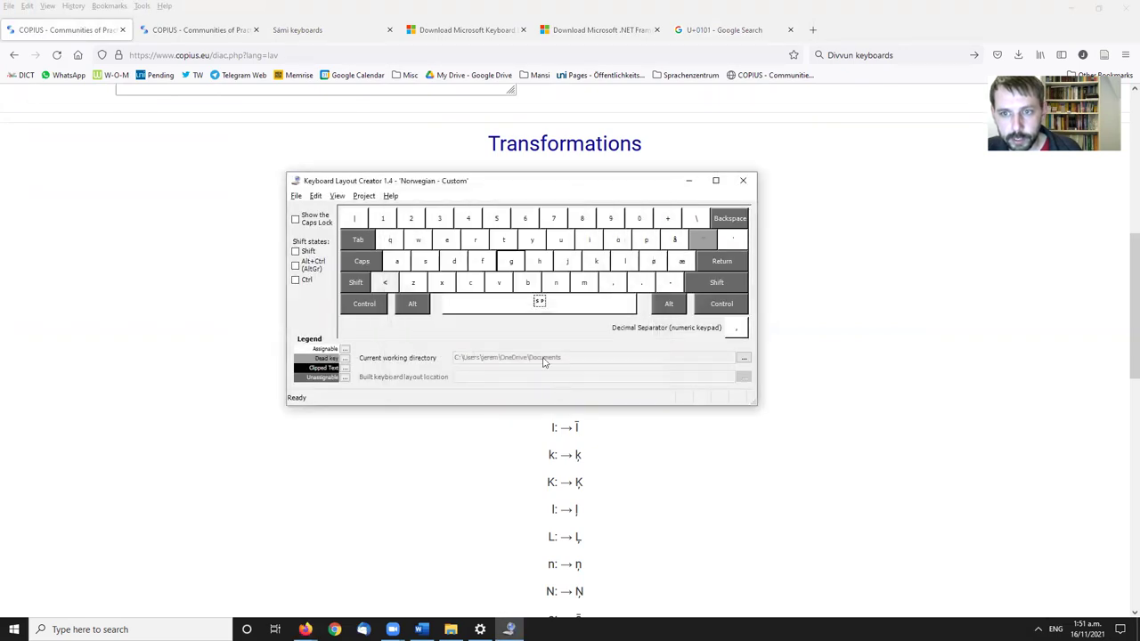
Review the E key's assignments in all shift states and close its properties.
{"action": "right_click", "coordinate": [453, 242]}
{"action": "left_click", "coordinate": [527, 261]}
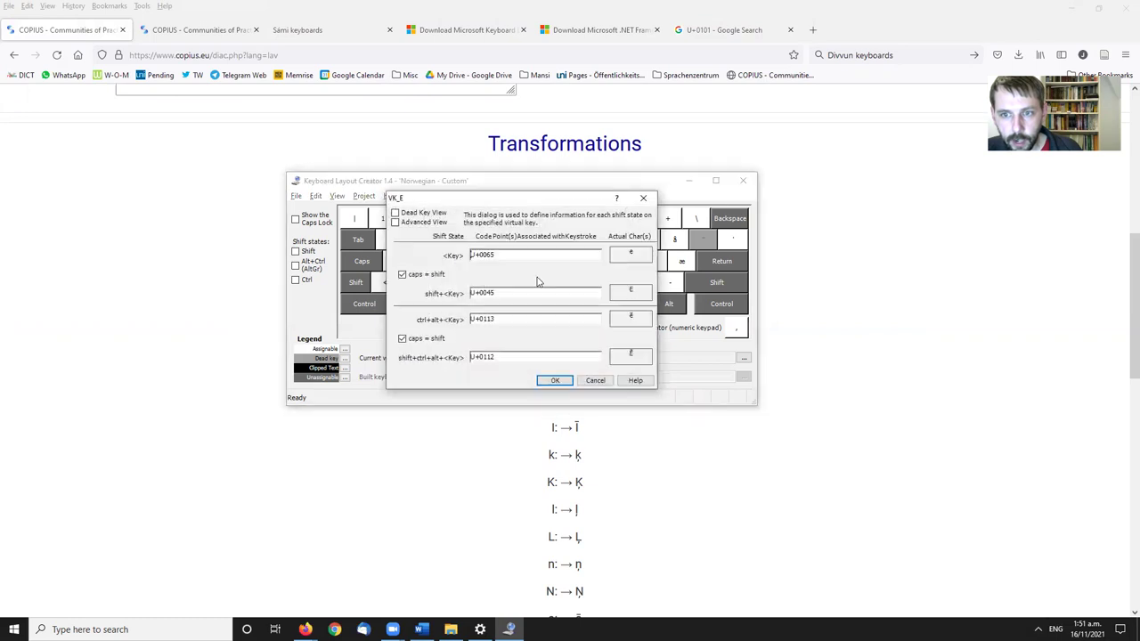
{"action": "left_click", "coordinate": [554, 380]}
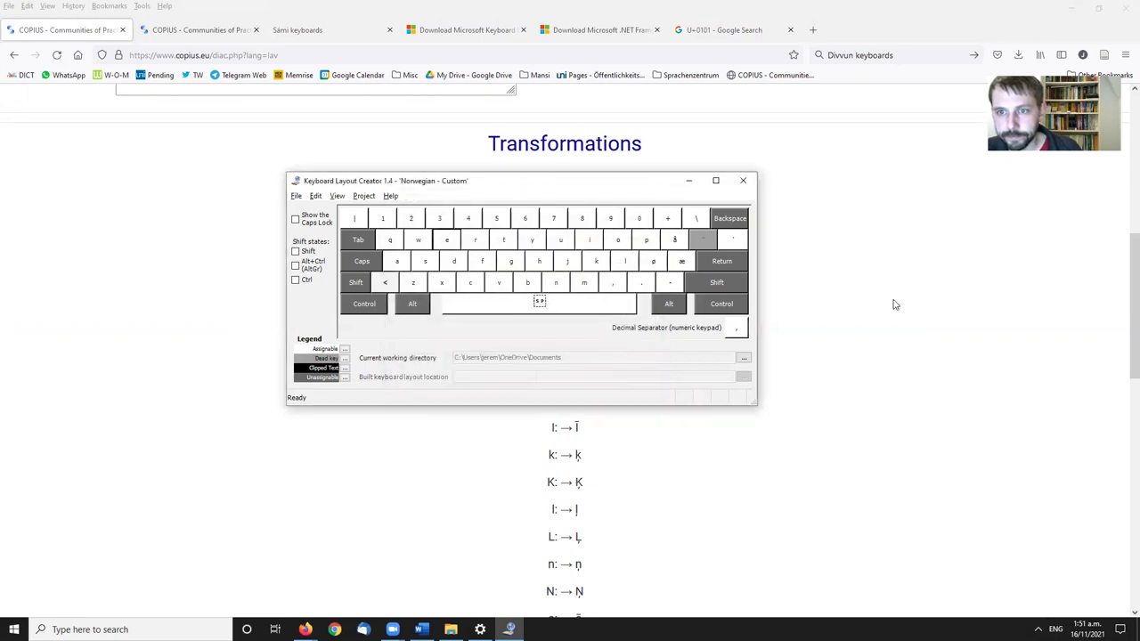
Copy ī from the Latvian helper into the I key's ctrl+alt state and enable caps = shift for its ctrl+alt states.
{"action": "left_click", "coordinate": [902, 298]}
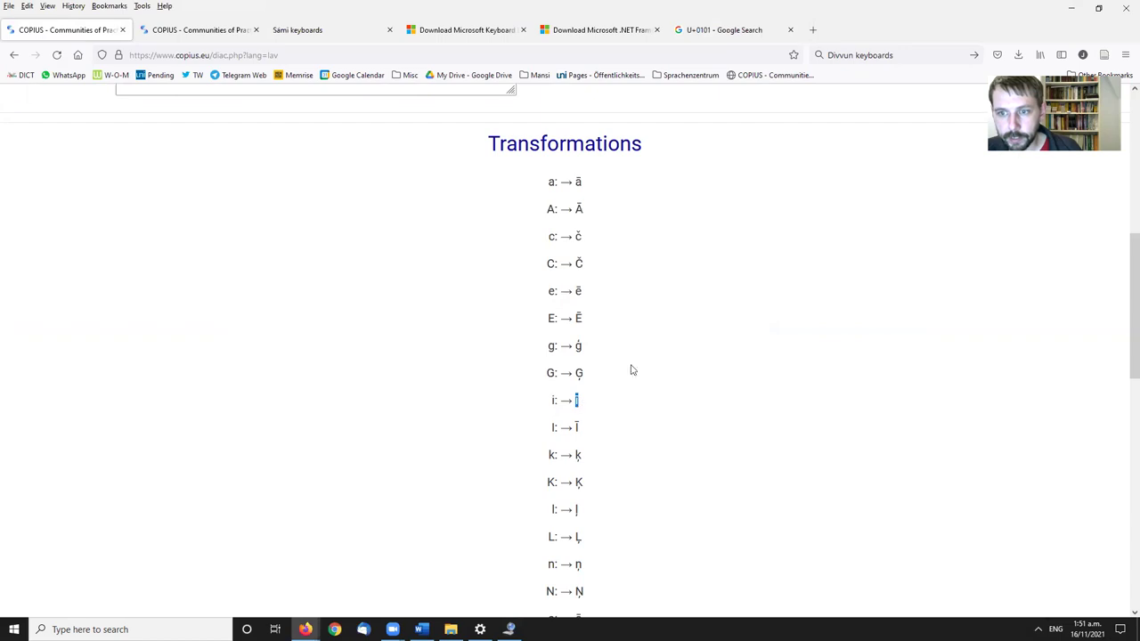
{"action": "key", "text": "alt+Tab"}
{"action": "right_click", "coordinate": [589, 240]}
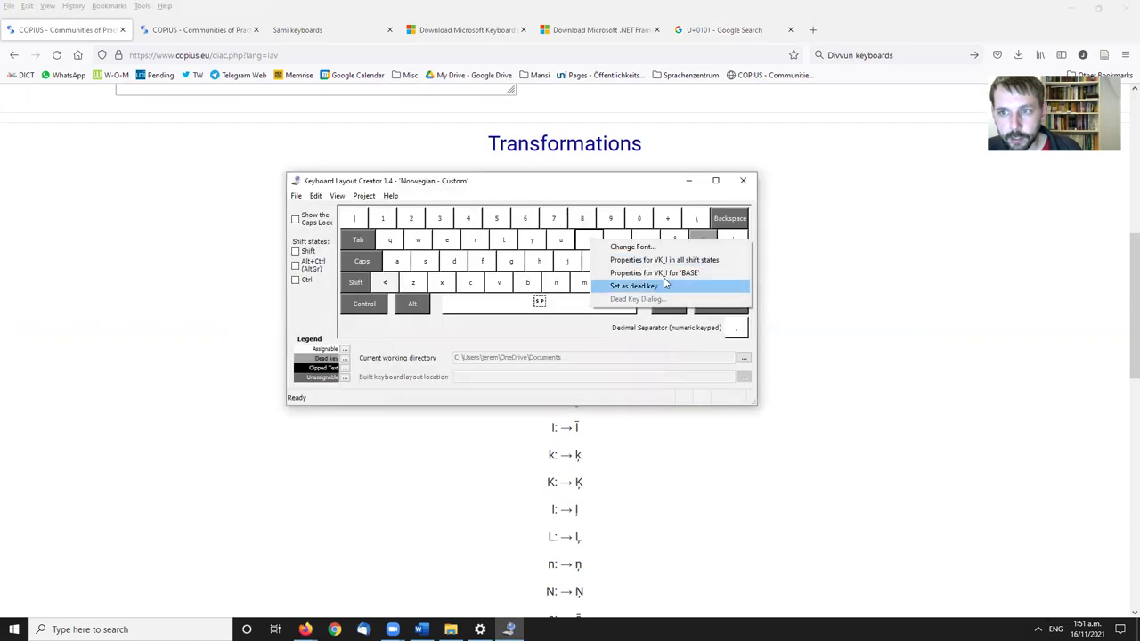
{"action": "left_click", "coordinate": [693, 260]}
{"action": "left_click", "coordinate": [403, 338]}
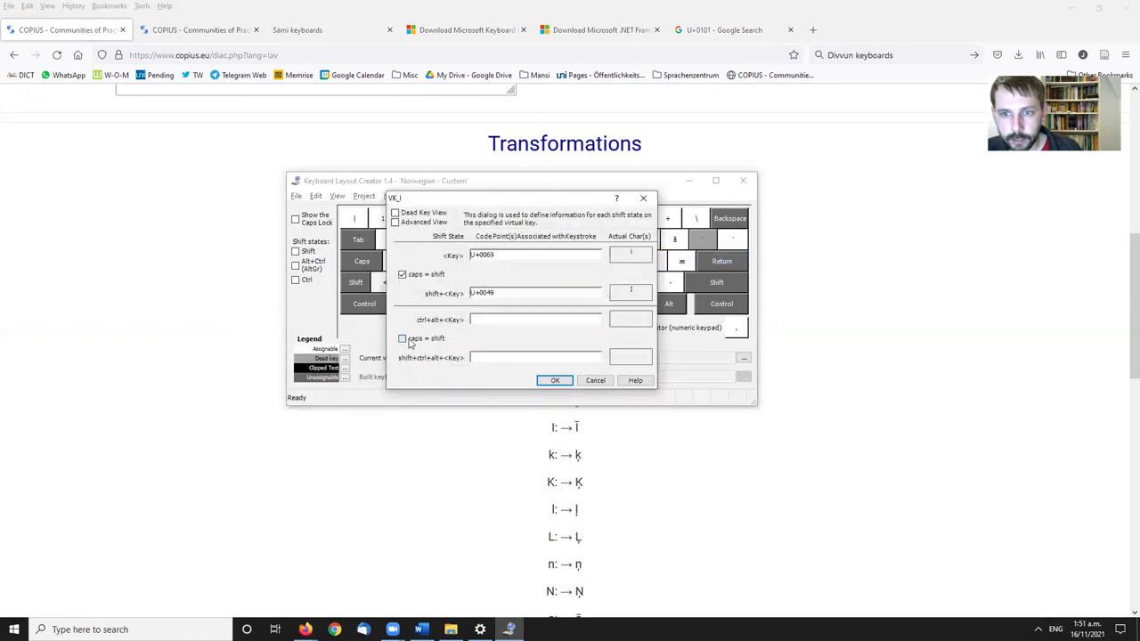
Copy Ī from the Latvian helper into the I key's shift+ctrl+alt state and apply the key's properties.
{"action": "left_click", "coordinate": [773, 328]}
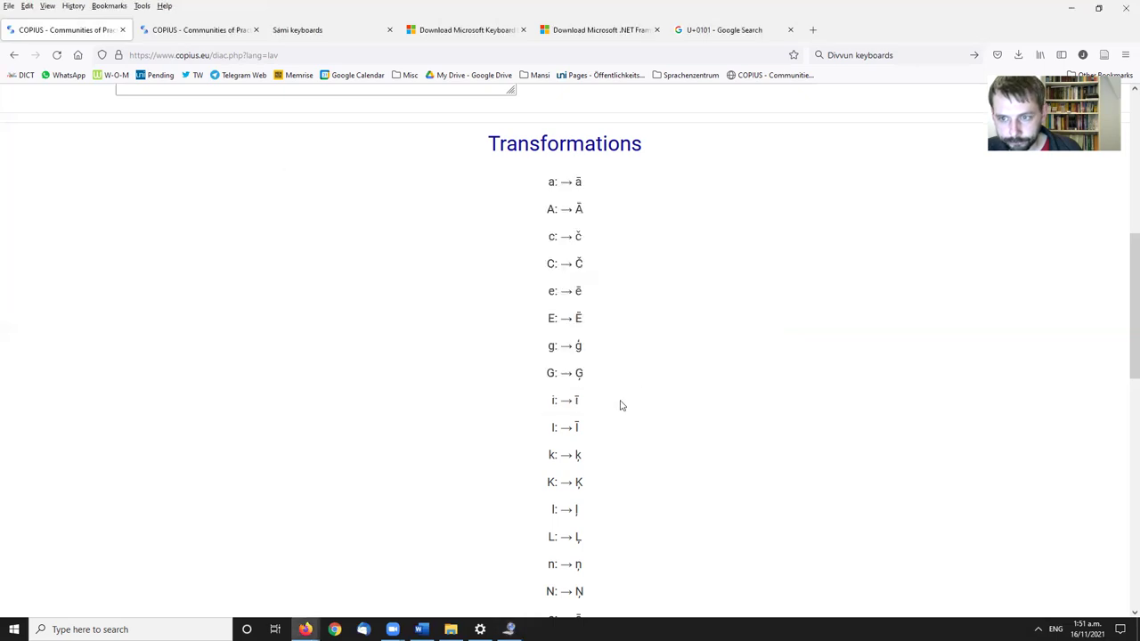
{"action": "left_click", "coordinate": [575, 427]}
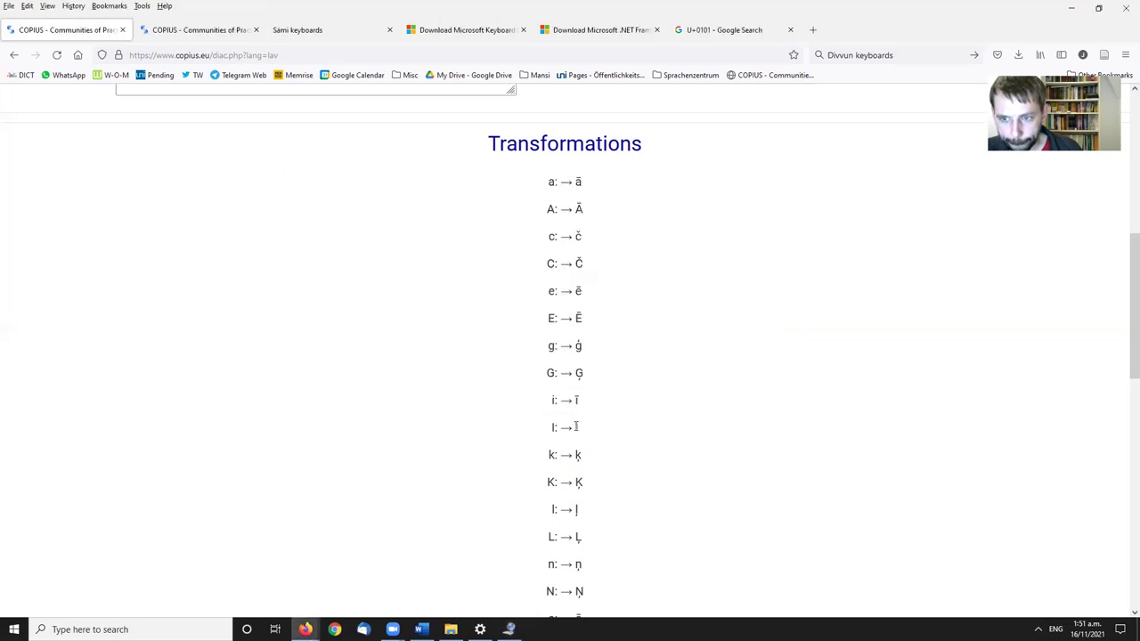
{"action": "key", "text": "alt+Tab"}
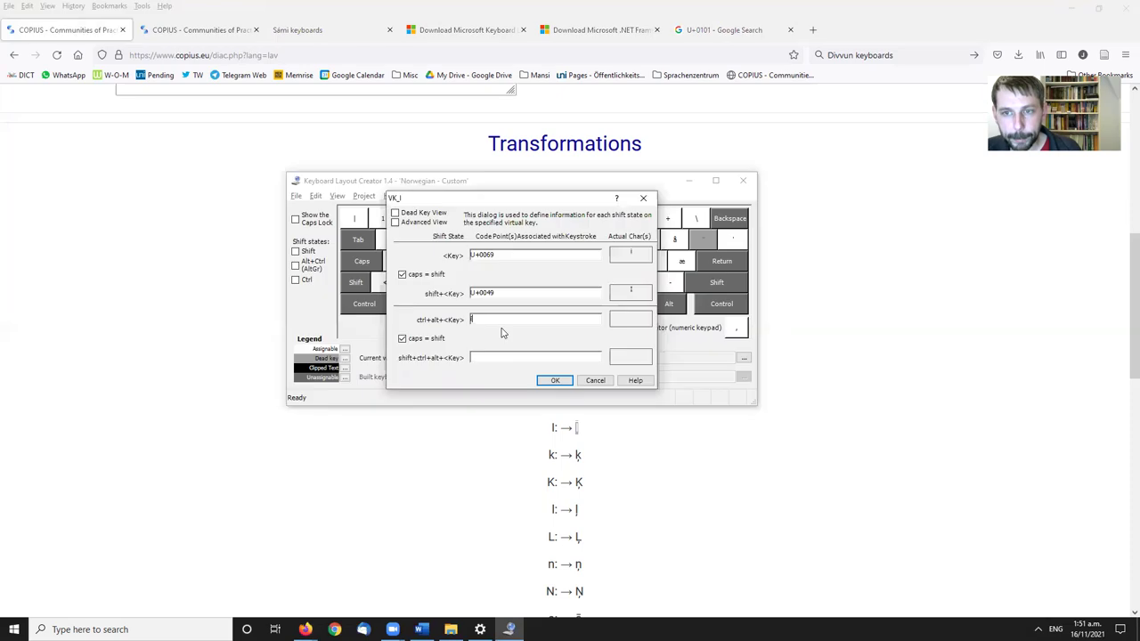
{"action": "key", "text": "ctrl+v"}
{"action": "left_click", "coordinate": [488, 356]}
{"action": "key", "text": "ctrl+v"}
{"action": "left_click", "coordinate": [554, 380]}
Copy ķ from the Latvian helper and assign it to the K key's ctrl+alt state.
{"action": "key", "text": "alt+Tab"}
{"action": "scroll", "coordinate": [584, 397], "scroll_direction": "down", "scroll_amount": 1}
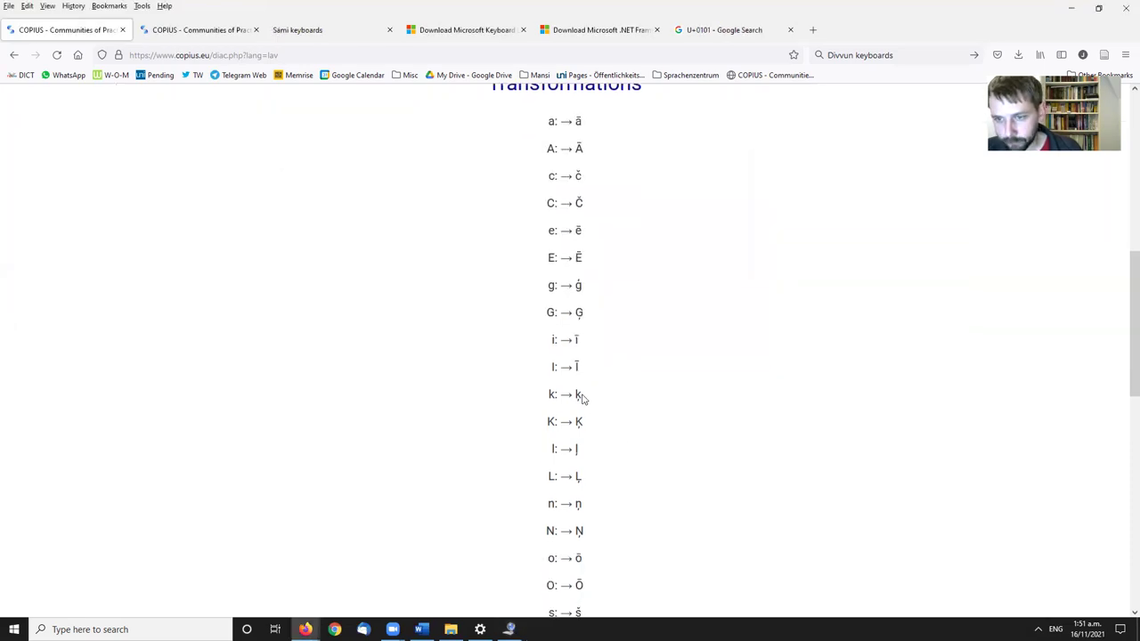
{"action": "left_click_drag", "start_coordinate": [574, 395], "coordinate": [586, 396]}
{"action": "key", "text": "alt+Tab"}
{"action": "right_click", "coordinate": [599, 264]}
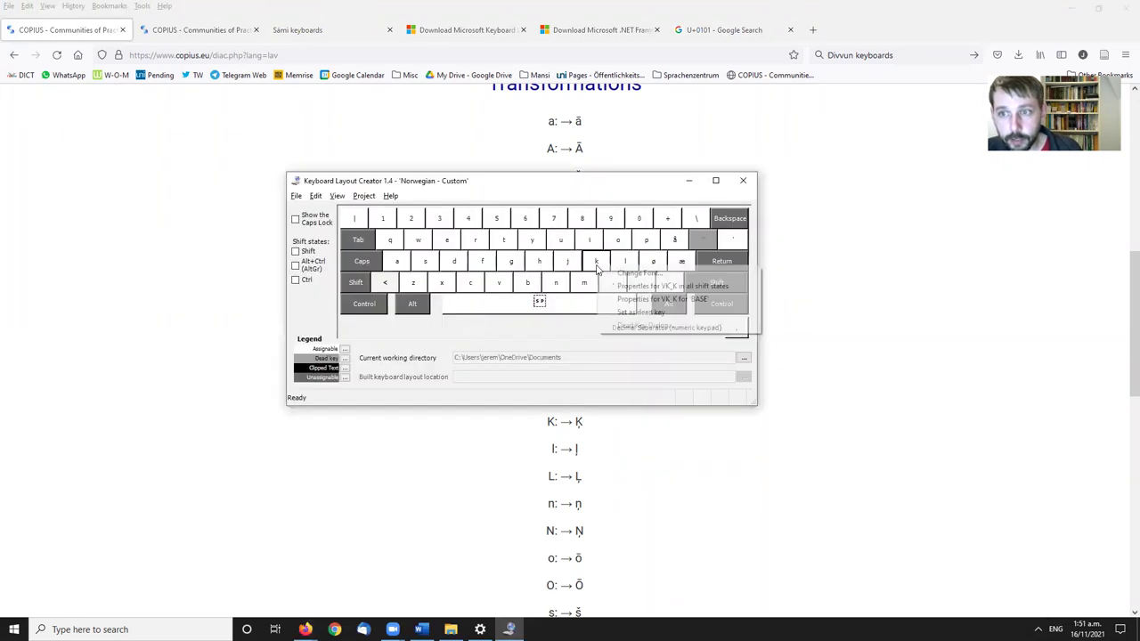
{"action": "left_click", "coordinate": [712, 286]}
{"action": "left_click", "coordinate": [485, 318]}
Copy Ķ from the Latvian helper into the K key's shift+ctrl+alt state and apply the key's properties.
{"action": "key", "text": "alt+Tab"}
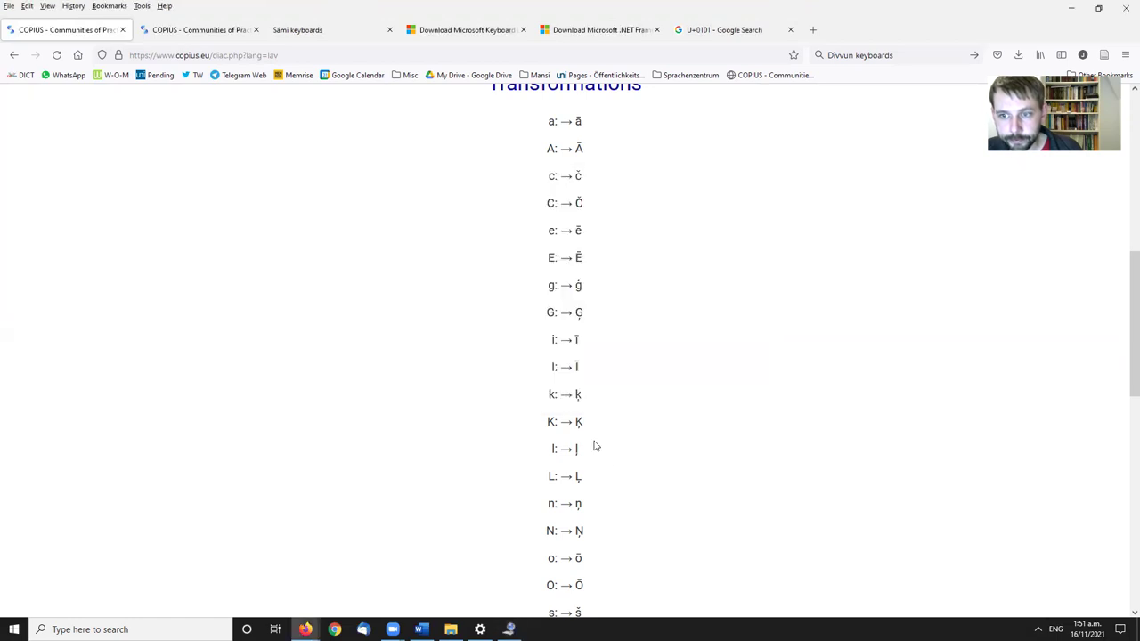
{"action": "double_click", "coordinate": [577, 422]}
{"action": "key", "text": "ctrl+c"}
{"action": "key", "text": "alt+Tab"}
{"action": "key", "text": "Tab"}
{"action": "key", "text": "Tab"}
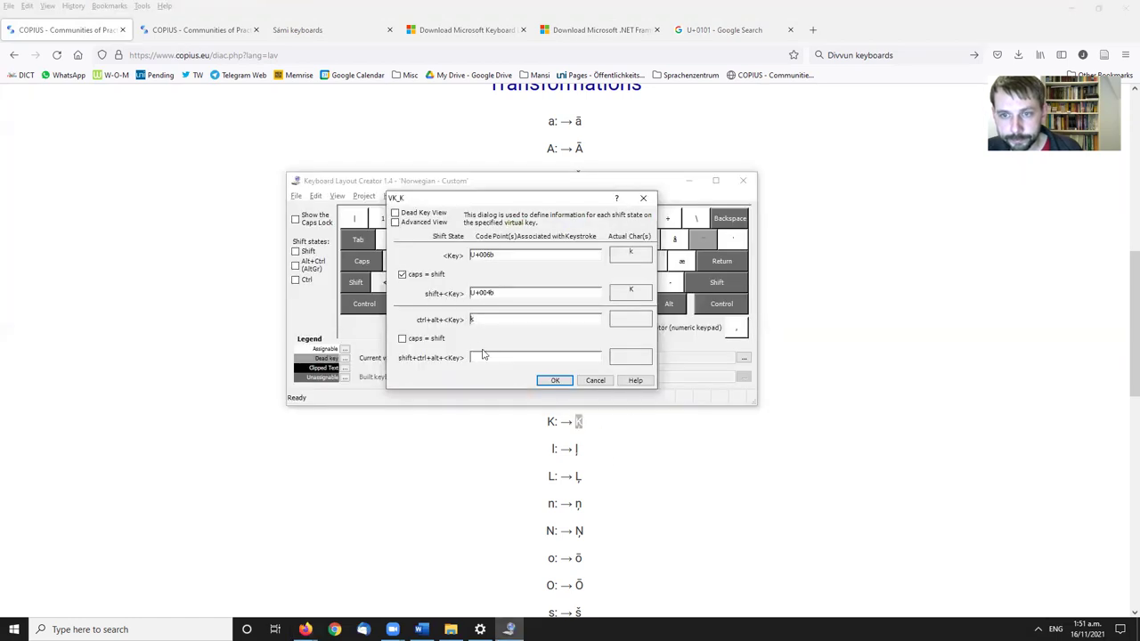
{"action": "left_click", "coordinate": [554, 380]}
Copy ļ from the Latvian helper into the L key's ctrl+alt state and enable caps = shift for its ctrl+alt states.
{"action": "key", "text": "alt+Tab"}
{"action": "double_click", "coordinate": [577, 448]}
{"action": "key", "text": "ctrl+c"}
{"action": "key", "text": "alt+Tab"}
{"action": "right_click", "coordinate": [624, 262]}
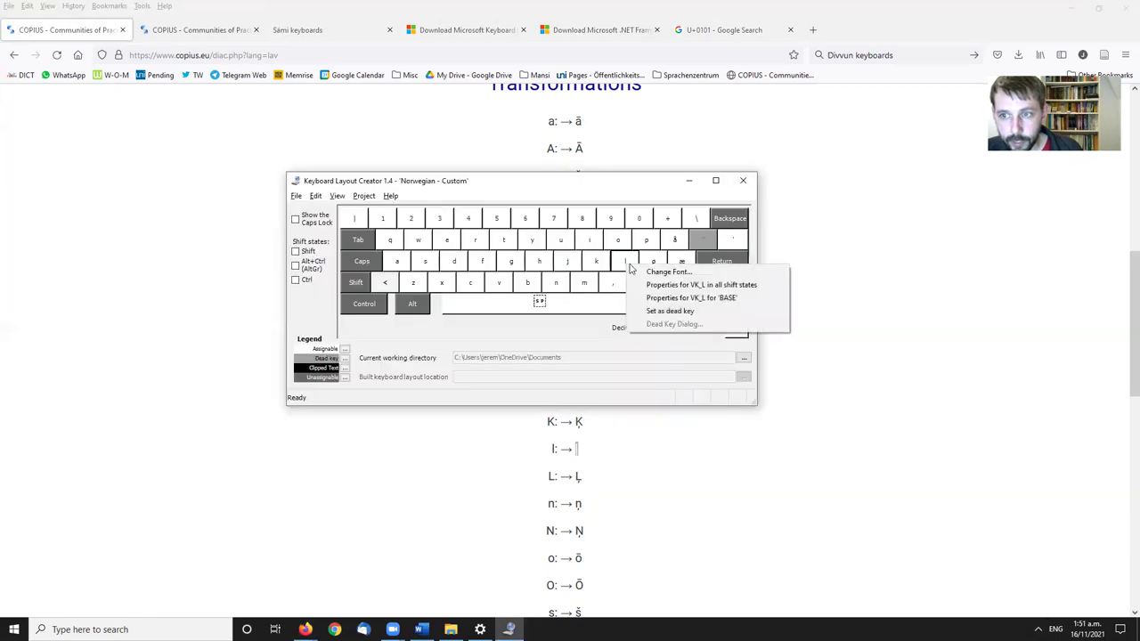
{"action": "left_click", "coordinate": [687, 286]}
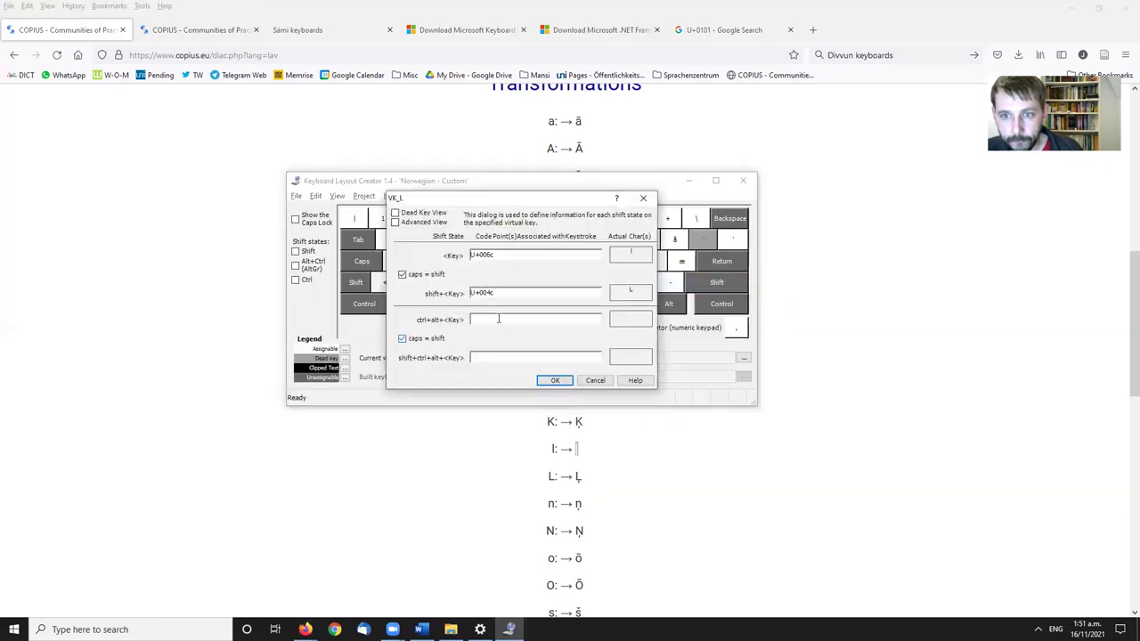
Copy Ļ from the Latvian helper into the L key's shift+ctrl+alt state and apply the key's properties.
{"action": "key", "text": "alt+Tab"}
{"action": "double_click", "coordinate": [578, 476]}
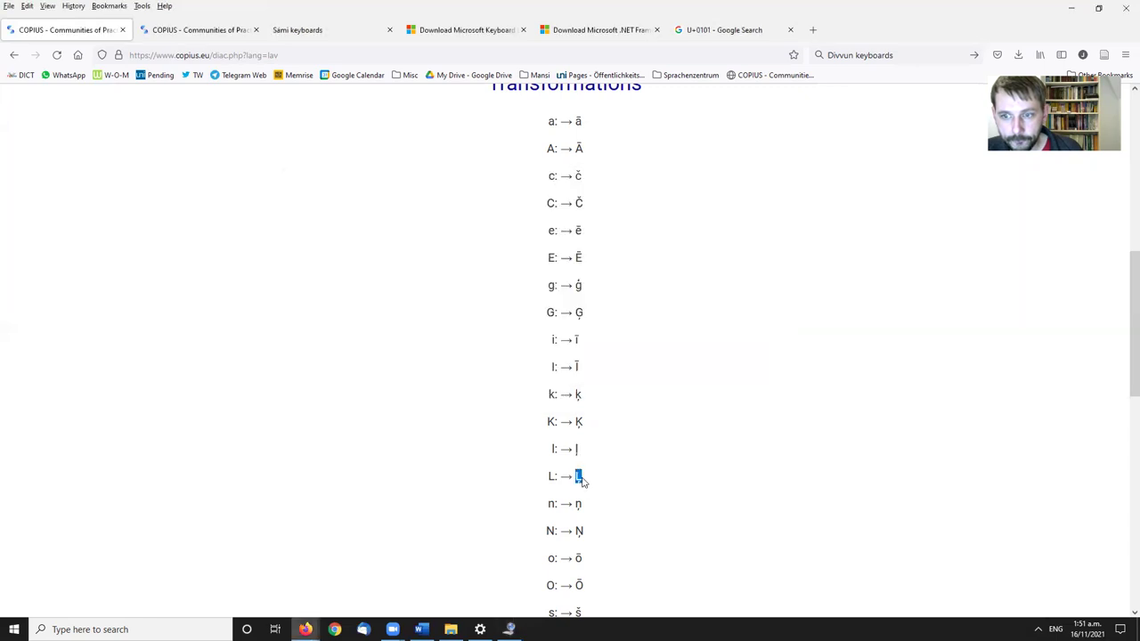
{"action": "key", "text": "ctrl+c"}
{"action": "key", "text": "alt+Tab"}
{"action": "left_click", "coordinate": [485, 356]}
{"action": "key", "text": "ctrl+v"}
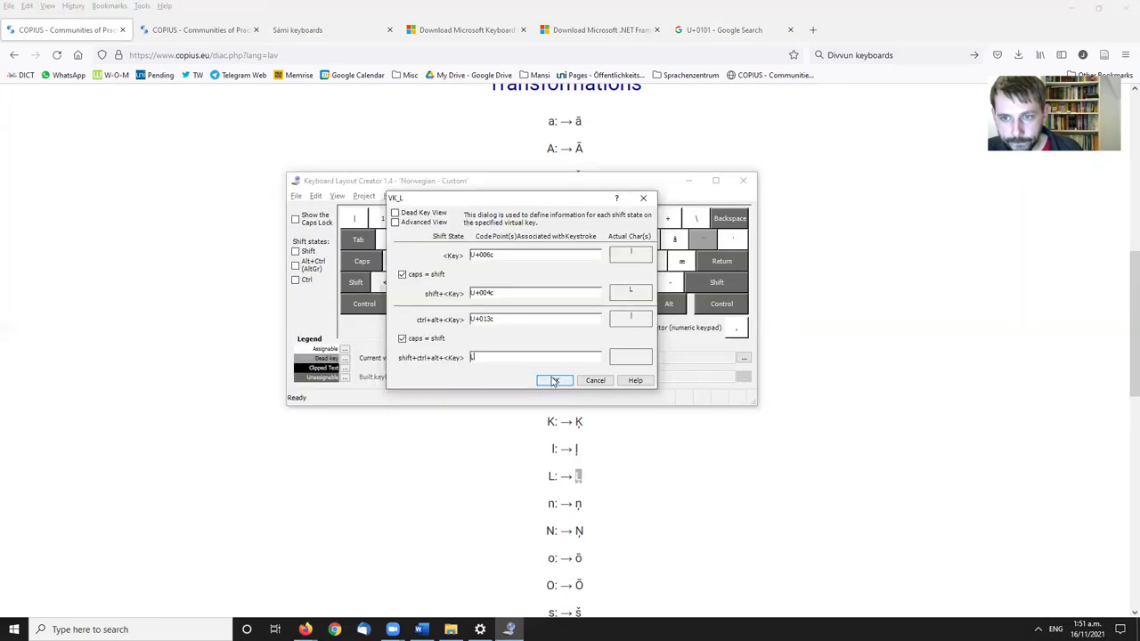
{"action": "left_click", "coordinate": [553, 381]}
Copy ņ from the Latvian helper and assign it to the N key's ctrl+alt state.
{"action": "key", "text": "alt+Tab"}
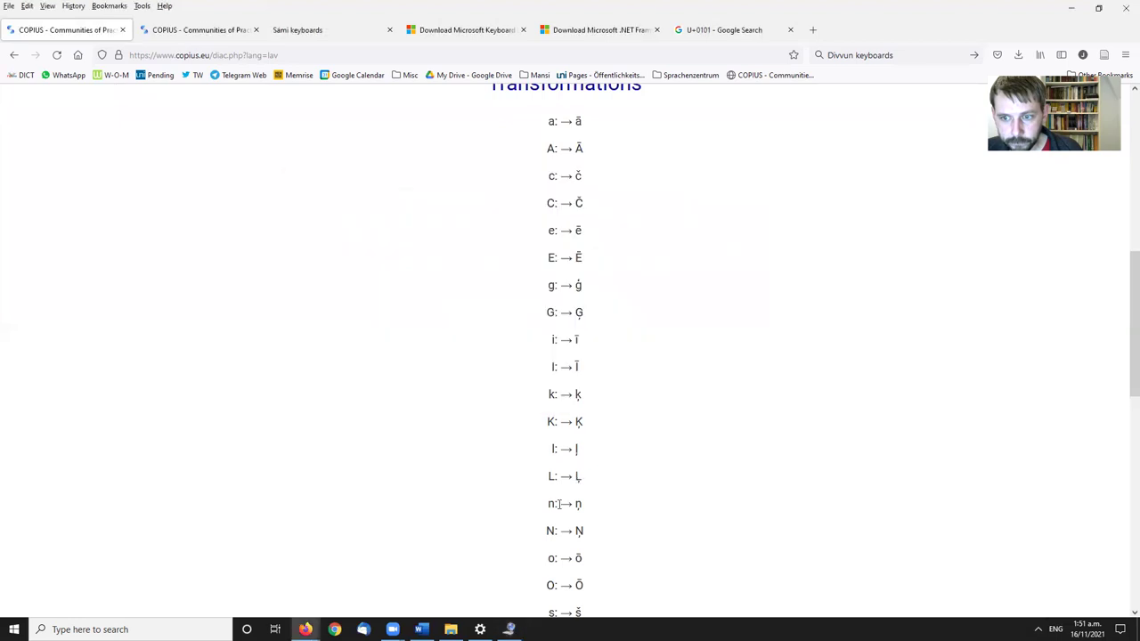
{"action": "double_click", "coordinate": [577, 504]}
{"action": "scroll", "coordinate": [653, 457], "scroll_direction": "down", "scroll_amount": 4}
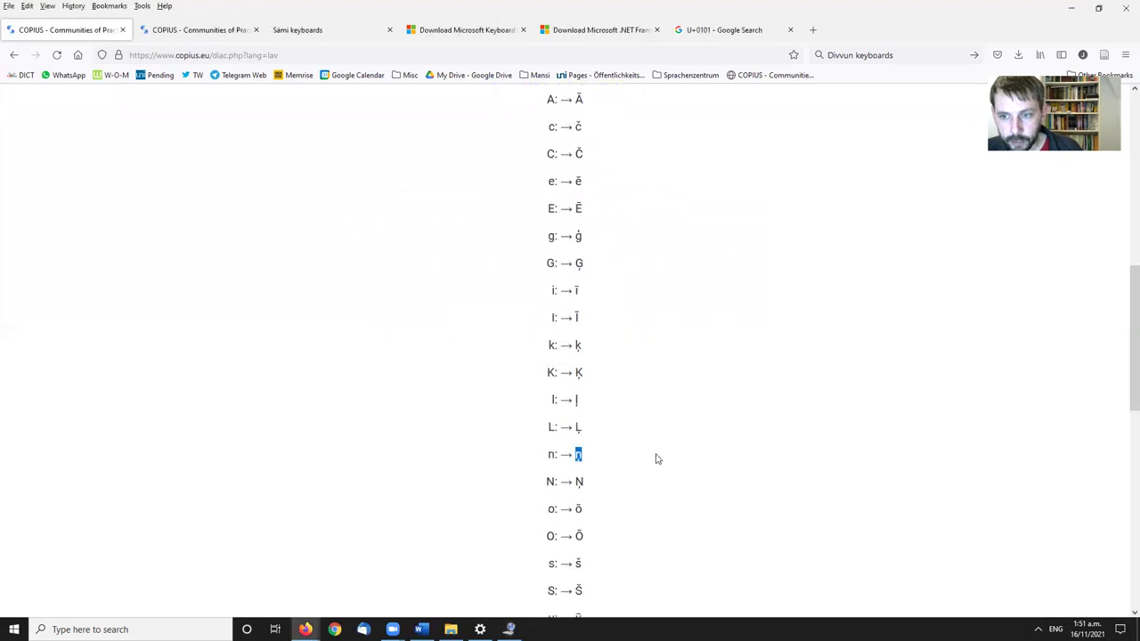
{"action": "key", "text": "ctrl+c"}
{"action": "key", "text": "alt+Tab"}
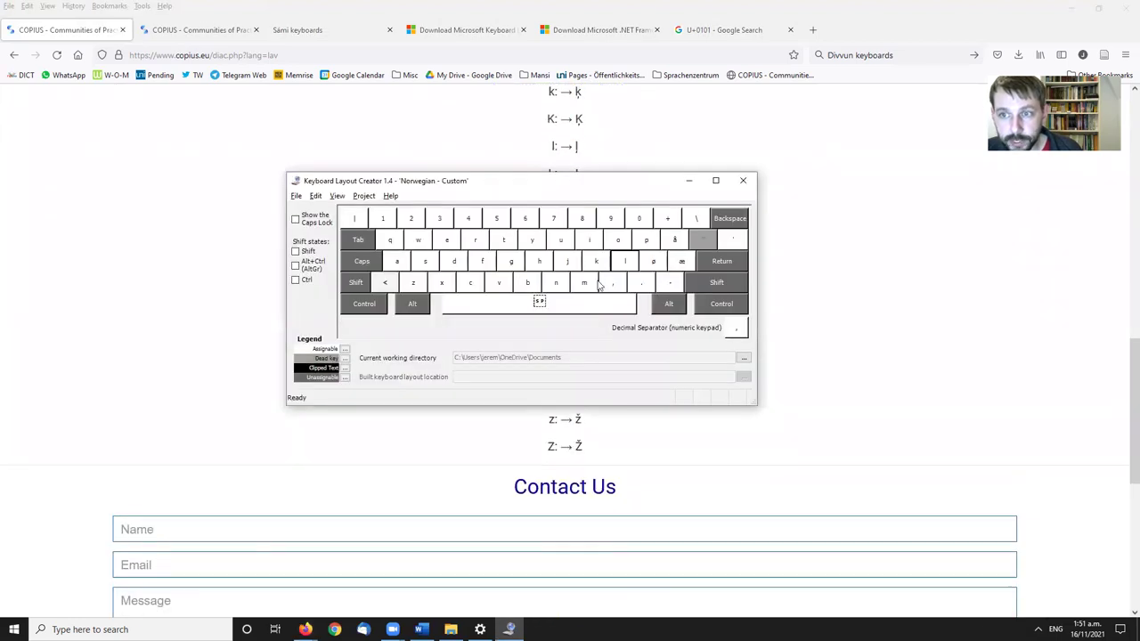
{"action": "right_click", "coordinate": [558, 287]}
{"action": "left_click", "coordinate": [653, 320]}
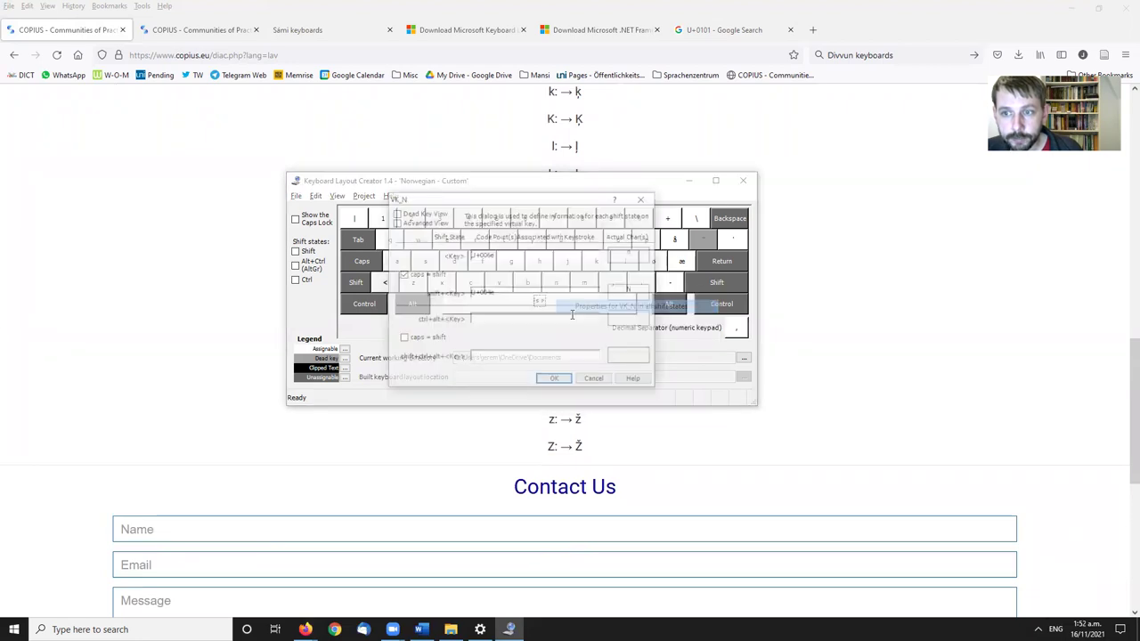
{"action": "key", "text": "ctrl+v"}
Copy Ņ from the Latvian helper into the N key's shift+ctrl+alt state and apply the key's properties.
{"action": "key", "text": "alt+Tab"}
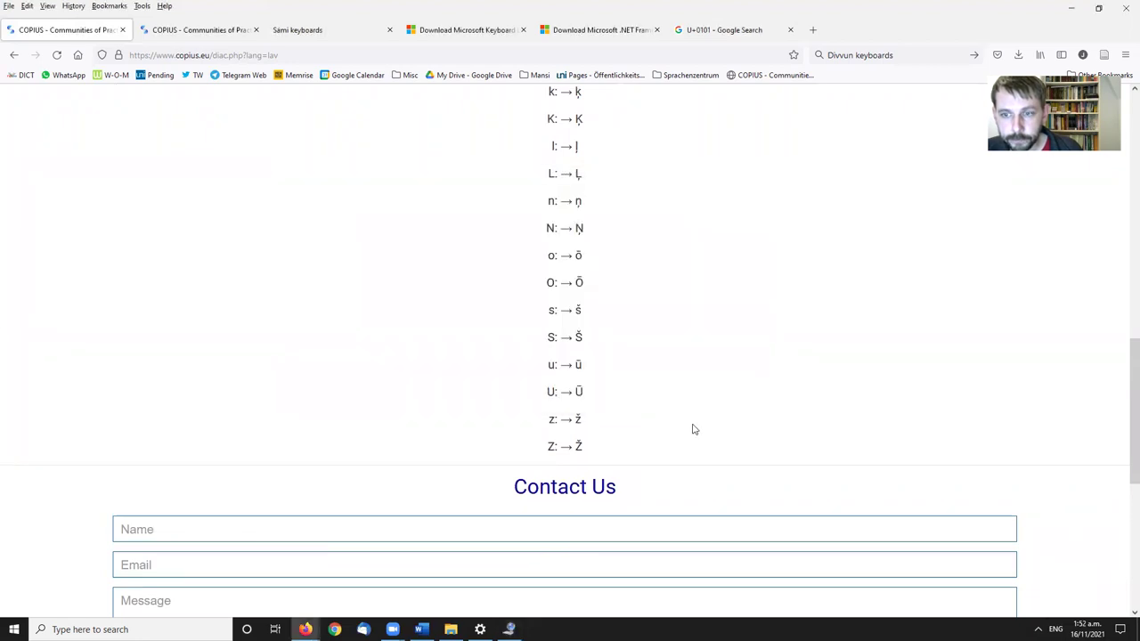
{"action": "double_click", "coordinate": [577, 229]}
{"action": "key", "text": "ctrl+c"}
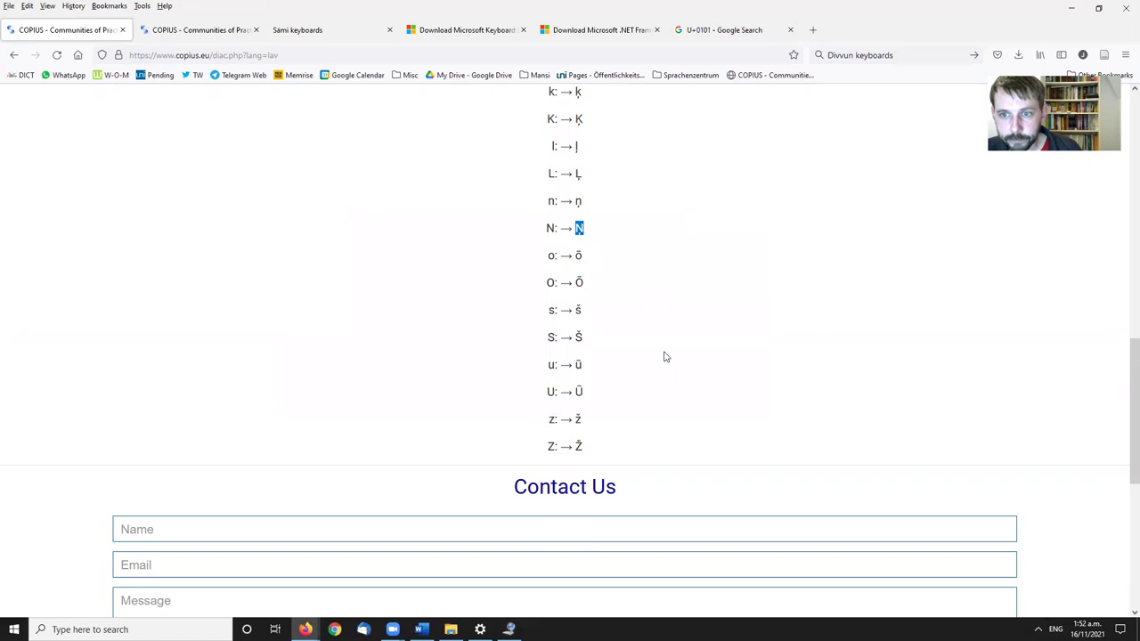
{"action": "key", "text": "alt+Tab"}
{"action": "key", "text": "ctrl+v"}
{"action": "left_click", "coordinate": [555, 381]}
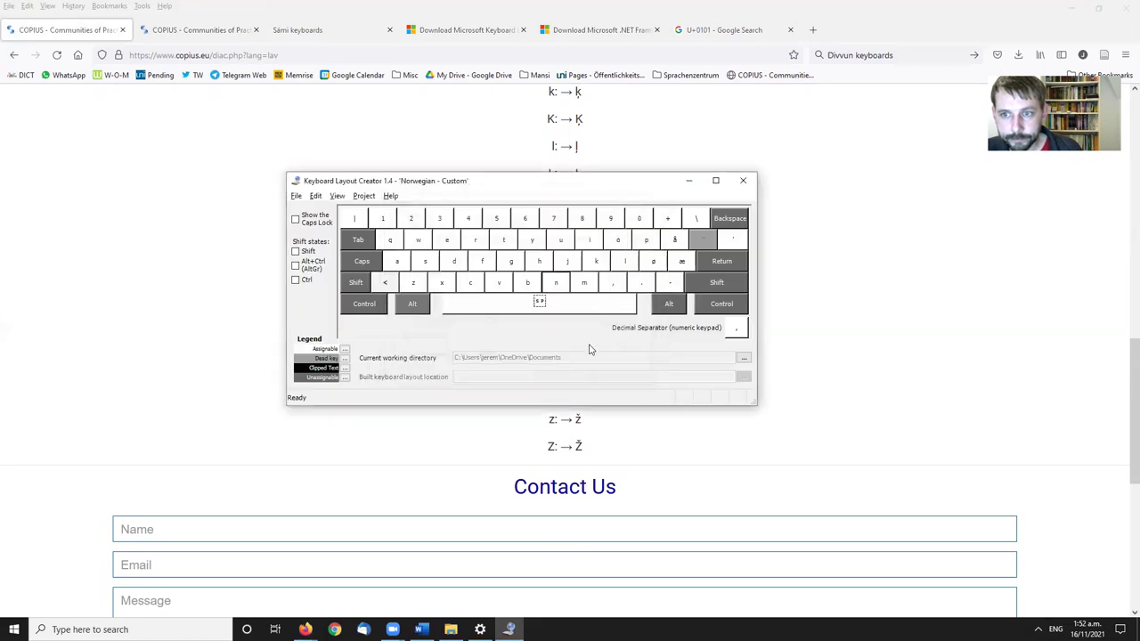
Copy ō from the Latvian helper and assign it to the O key's ctrl+alt state.
{"action": "key", "text": "alt+Tab"}
{"action": "double_click", "coordinate": [579, 256]}
{"action": "key", "text": "ctrl+c"}
{"action": "key", "text": "alt+Tab"}
{"action": "right_click", "coordinate": [617, 242]}
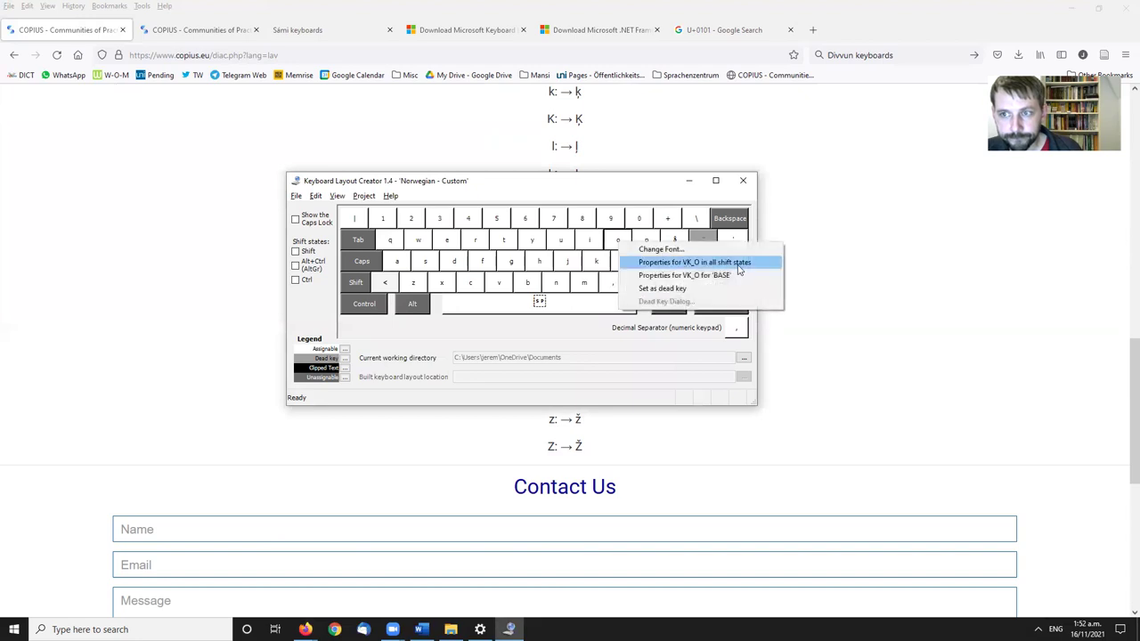
{"action": "left_click", "coordinate": [732, 260]}
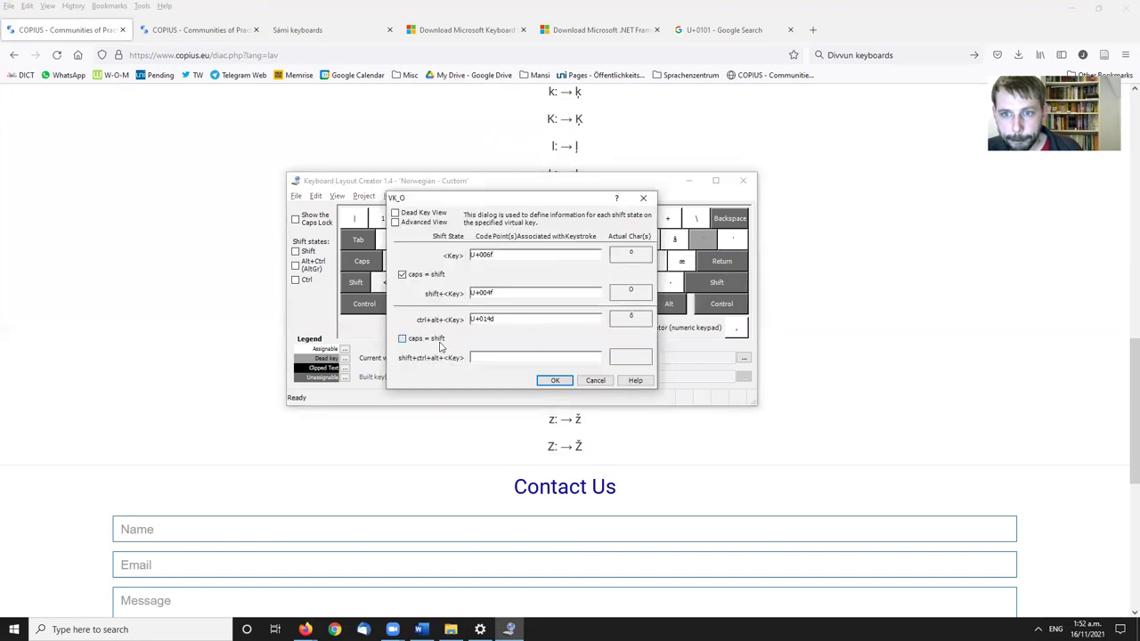
Enable caps = shift for the O key's ctrl+alt states, copy Ō into its shift+ctrl+alt state and apply the properties.
{"action": "key", "text": "alt+Tab"}
{"action": "double_click", "coordinate": [579, 283]}
{"action": "key", "text": "ctrl+c"}
{"action": "key", "text": "alt+Tab"}
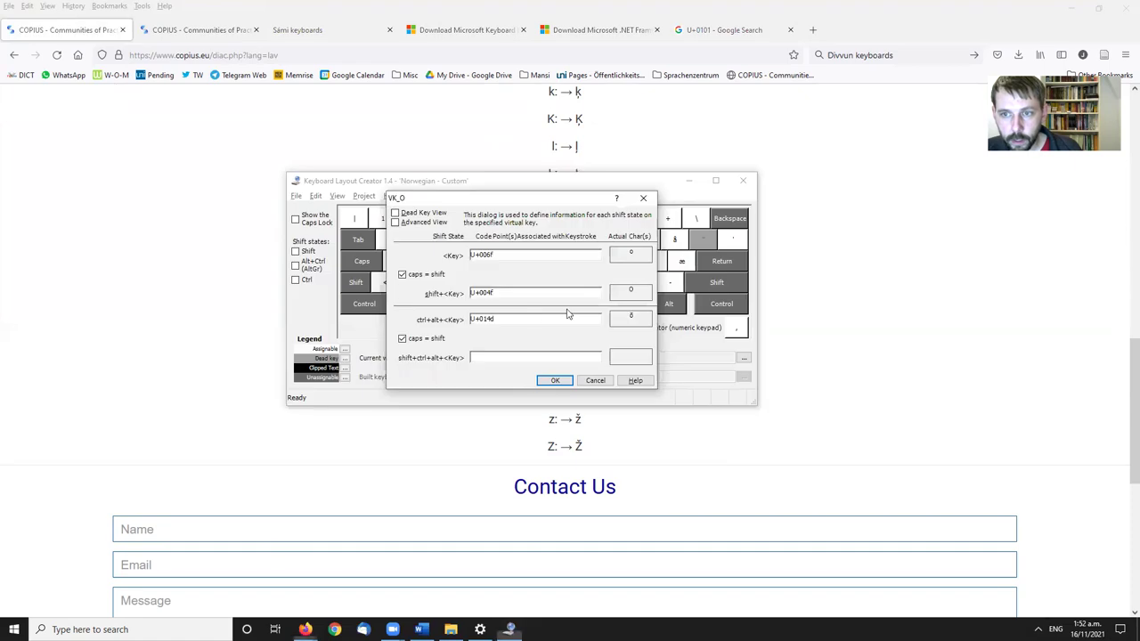
{"action": "key", "text": "ctrl+v"}
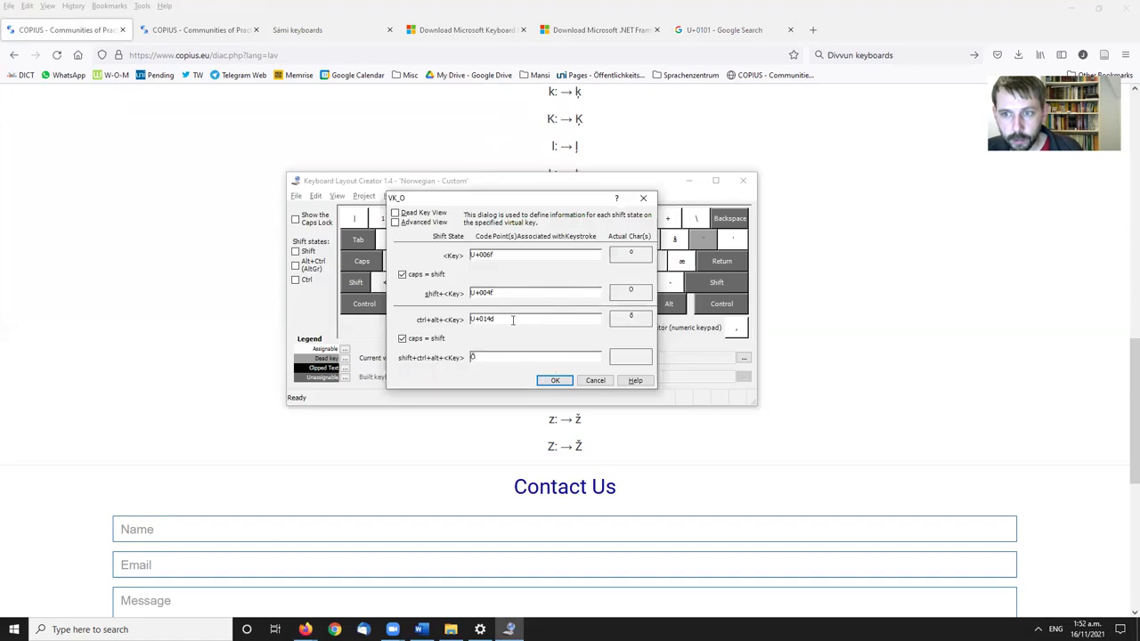
{"action": "left_click", "coordinate": [555, 381]}
Copy š from the Latvian helper into the S key's ctrl+alt state and enable caps = shift for its ctrl+alt states.
{"action": "key", "text": "alt+Tab"}
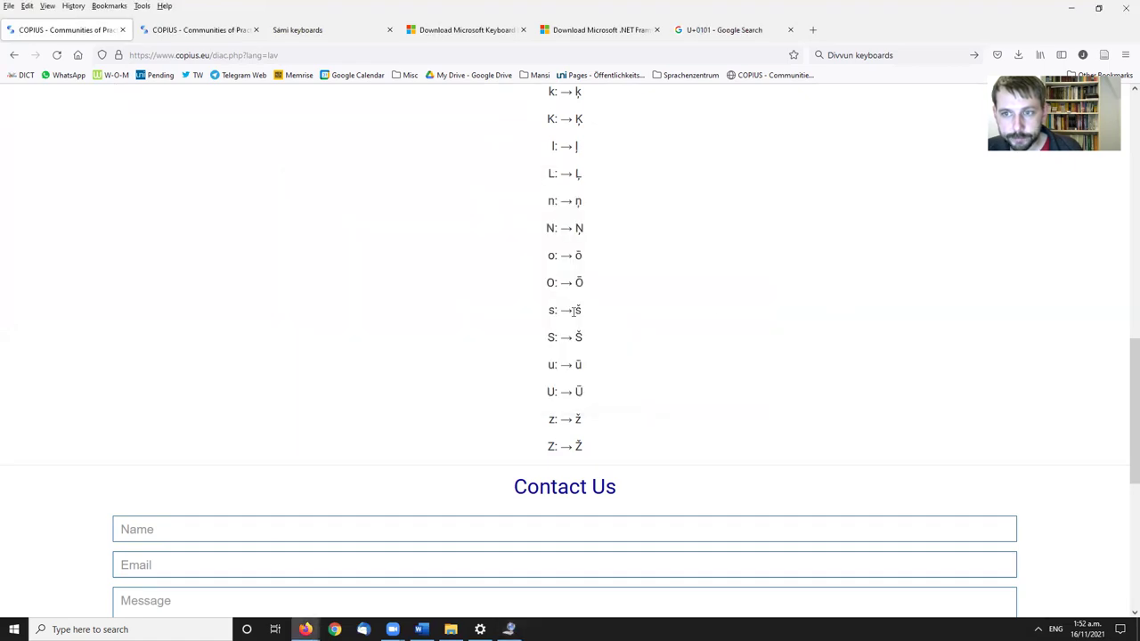
{"action": "double_click", "coordinate": [580, 314]}
{"action": "key", "text": "ctrl+c"}
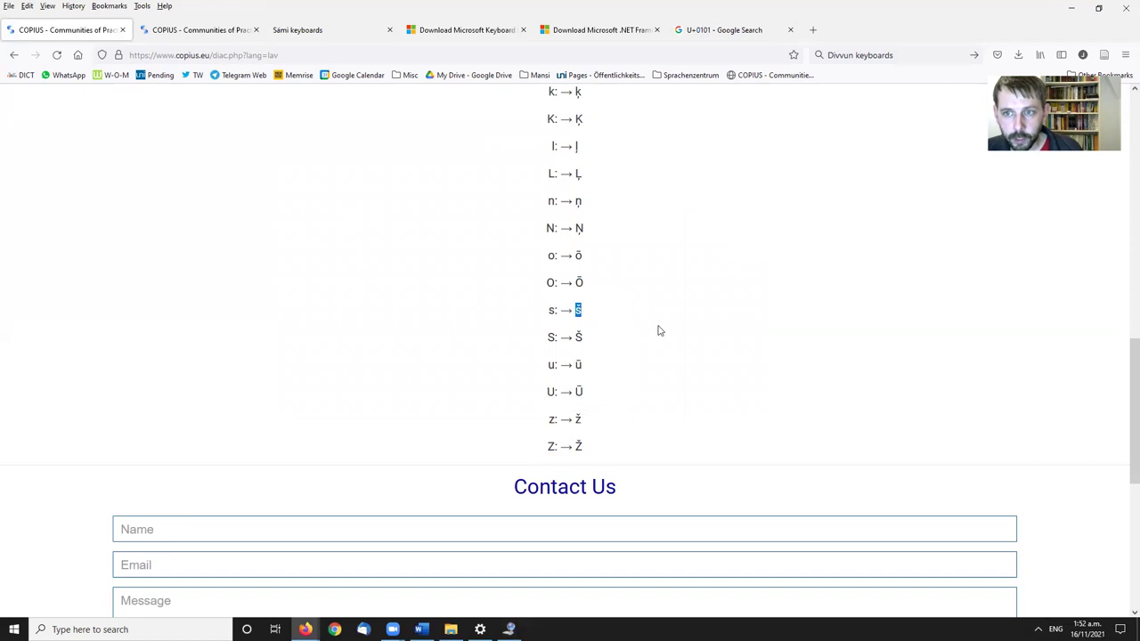
{"action": "key", "text": "alt+Tab"}
{"action": "right_click", "coordinate": [434, 262]}
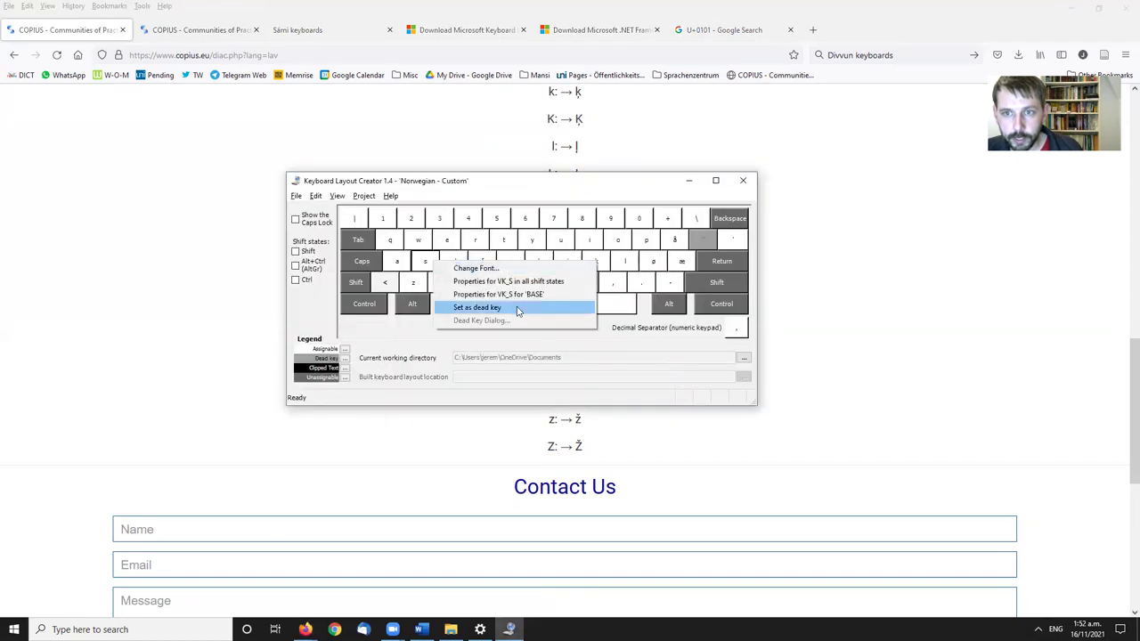
{"action": "left_click", "coordinate": [527, 281]}
{"action": "left_click", "coordinate": [416, 342]}
{"action": "left_click", "coordinate": [504, 357]}
Copy Š from the Latvian helper into the S key's shift+ctrl+alt state and apply the key's properties.
{"action": "key", "text": "alt+Tab"}
{"action": "double_click", "coordinate": [578, 338]}
{"action": "key", "text": "alt+Tab"}
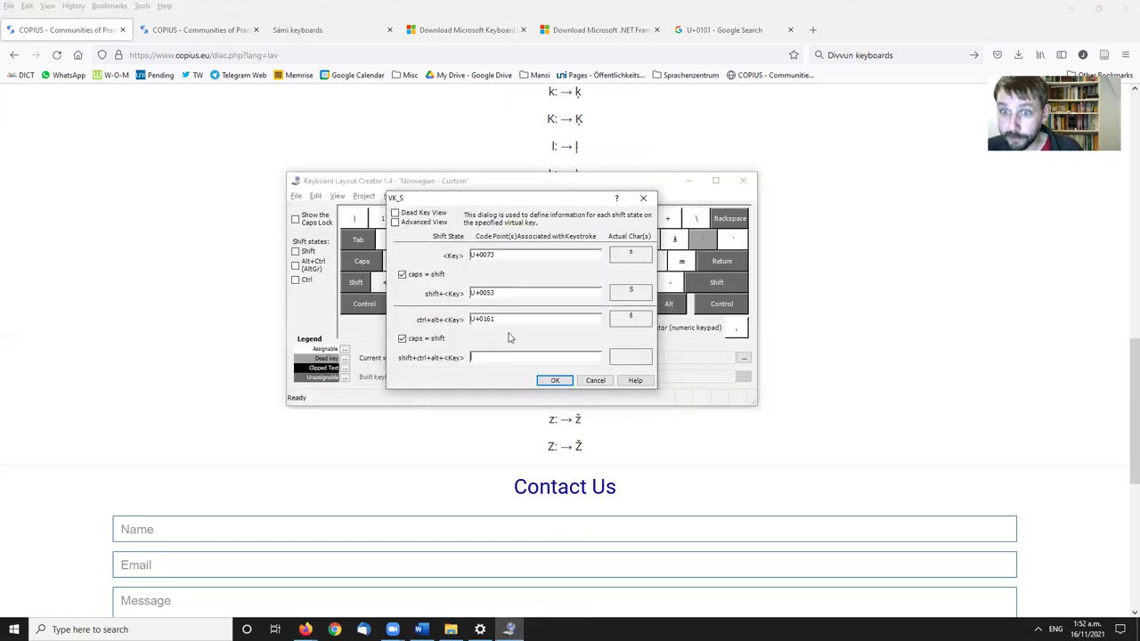
{"action": "key", "text": "ctrl+v"}
{"action": "left_click", "coordinate": [571, 375]}
Copy ū from the Latvian helper into the U key's ctrl+alt state and enable caps = shift for its ctrl+alt states.
{"action": "left_click", "coordinate": [682, 435]}
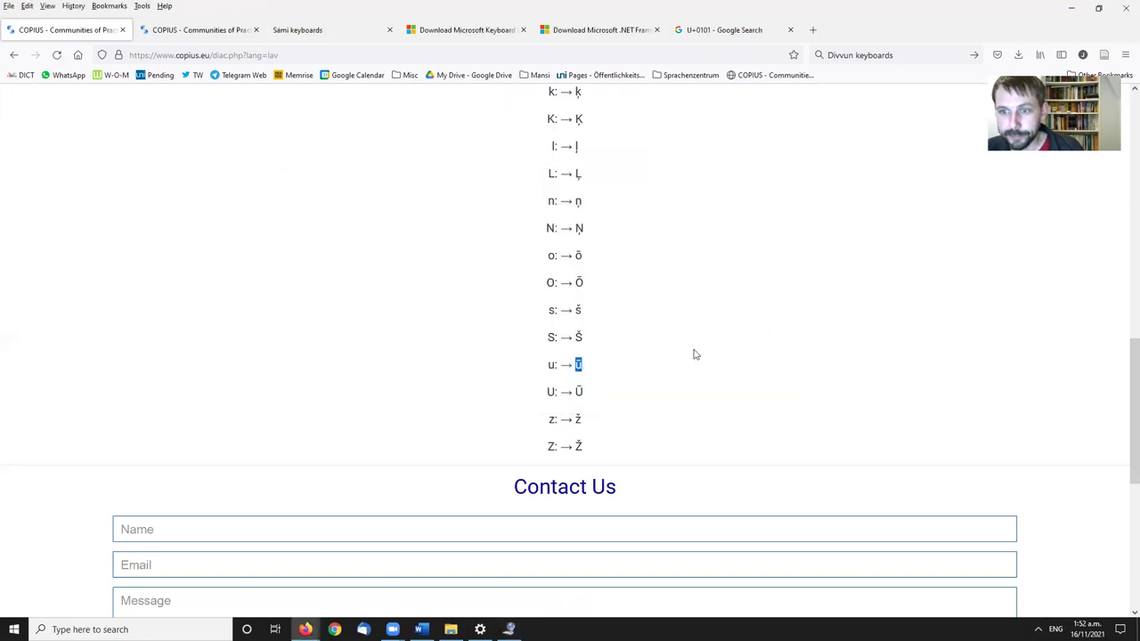
{"action": "key", "text": "alt+Tab"}
{"action": "right_click", "coordinate": [562, 241]}
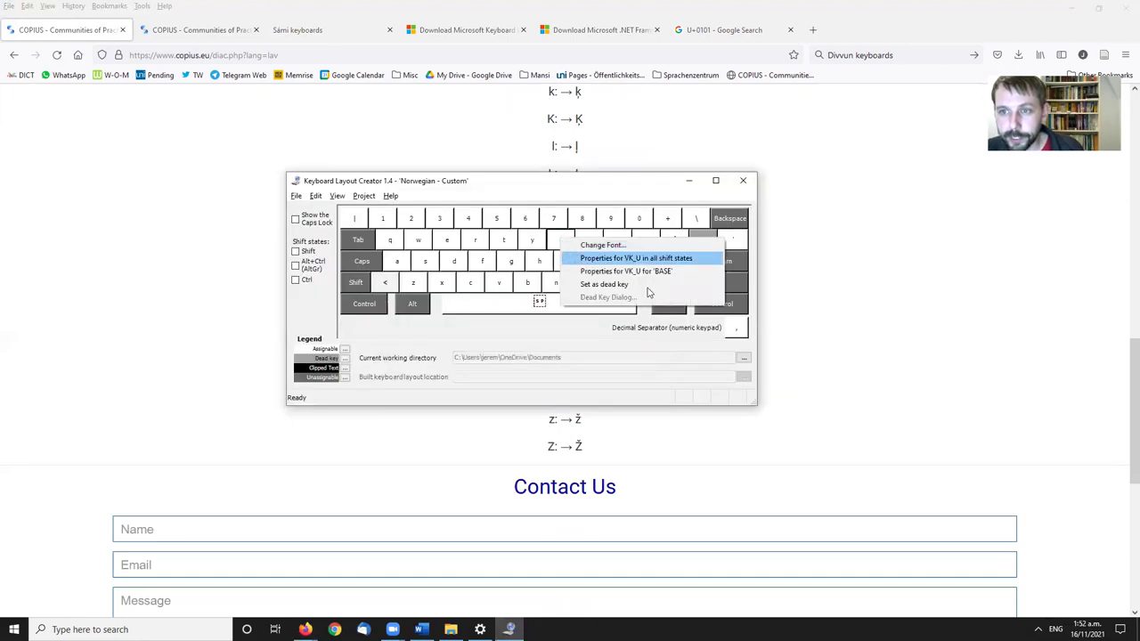
{"action": "left_click", "coordinate": [702, 260]}
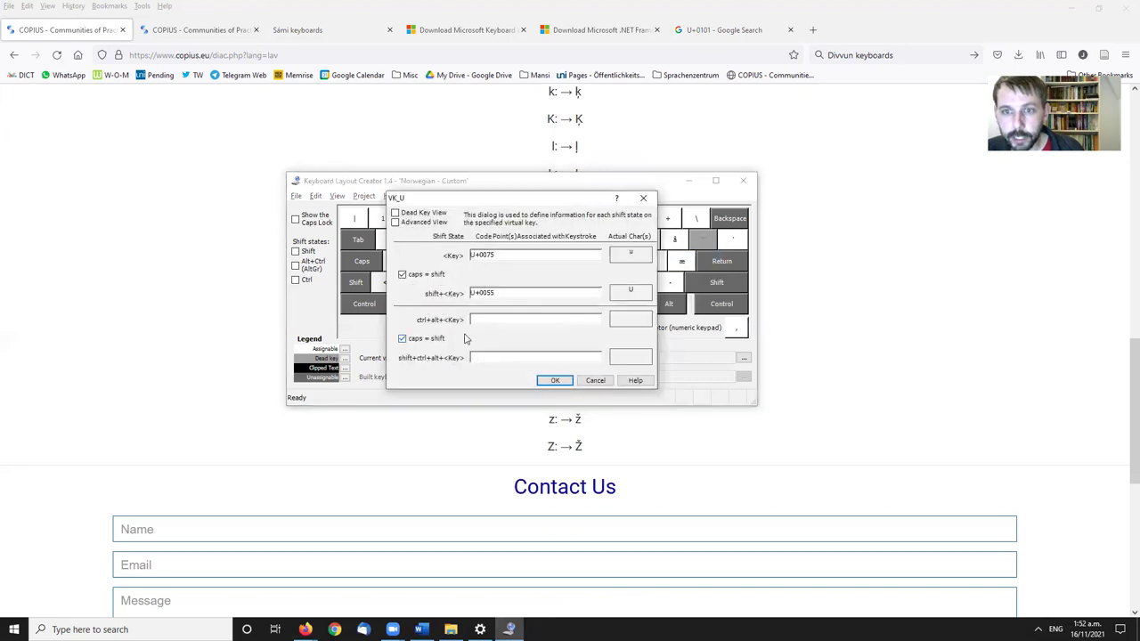
Copy Ū from the Latvian helper into the U key's shift+ctrl+alt state and apply the key's properties.
{"action": "key", "text": "alt+Tab"}
{"action": "double_click", "coordinate": [579, 392]}
{"action": "key", "text": "ctrl+c"}
{"action": "key", "text": "alt+Tab"}
{"action": "key", "text": "ctrl+v"}
{"action": "left_click", "coordinate": [561, 385]}
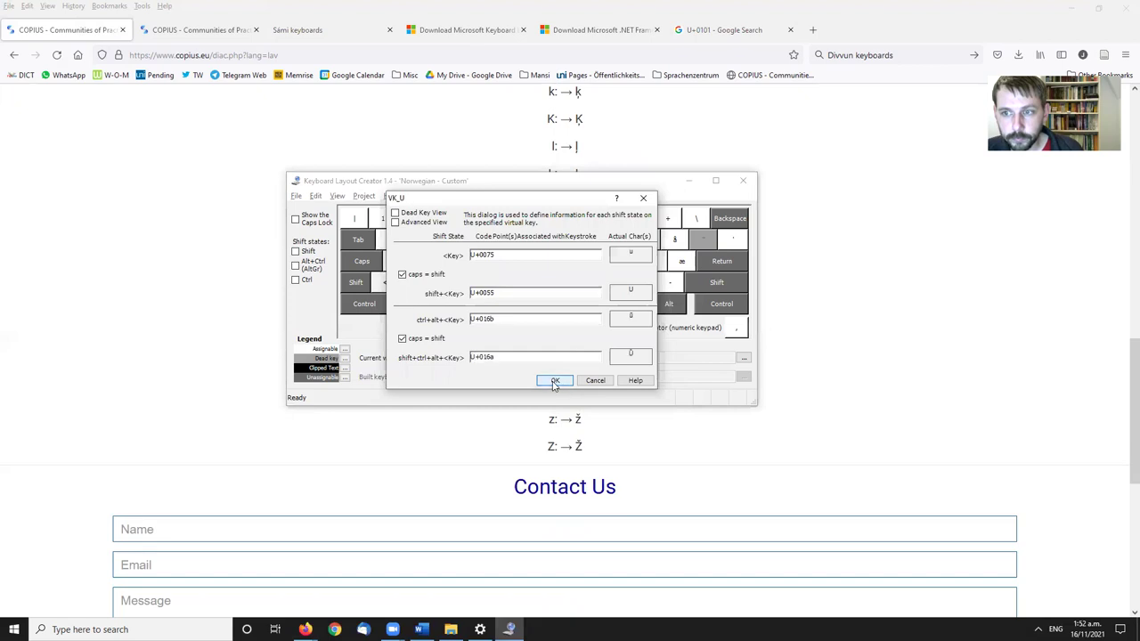
Copy ž from the Latvian helper and assign it to the Z key's ctrl+alt state.
{"action": "key", "text": "alt+Tab"}
{"action": "double_click", "coordinate": [578, 418]}
{"action": "key", "text": "ctrl+c"}
{"action": "key", "text": "alt+Tab"}
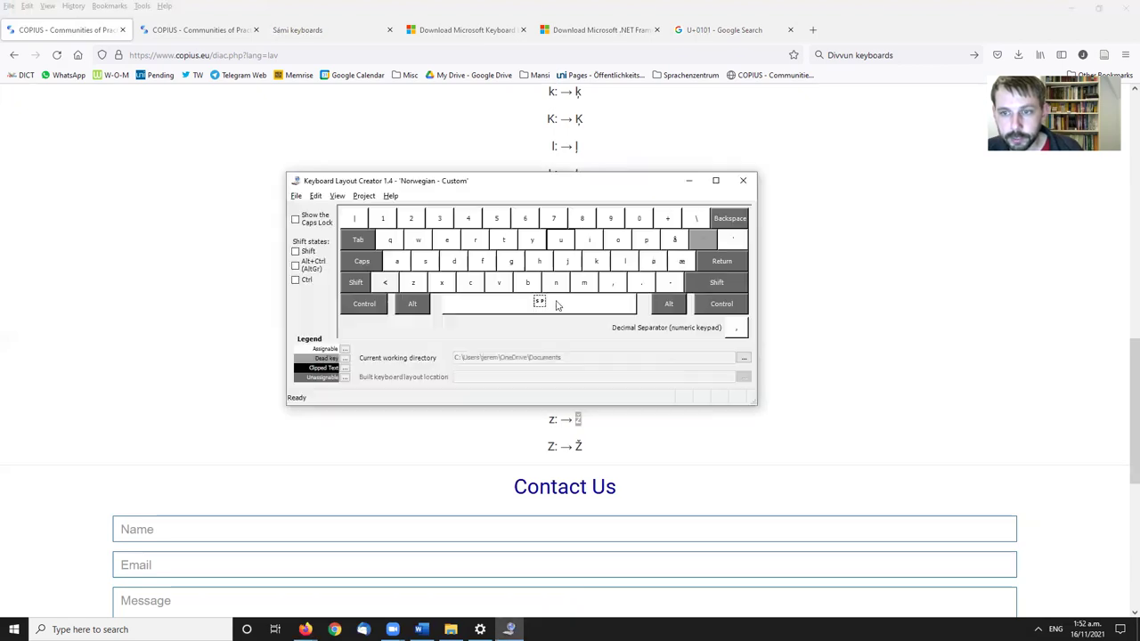
{"action": "right_click", "coordinate": [419, 290]}
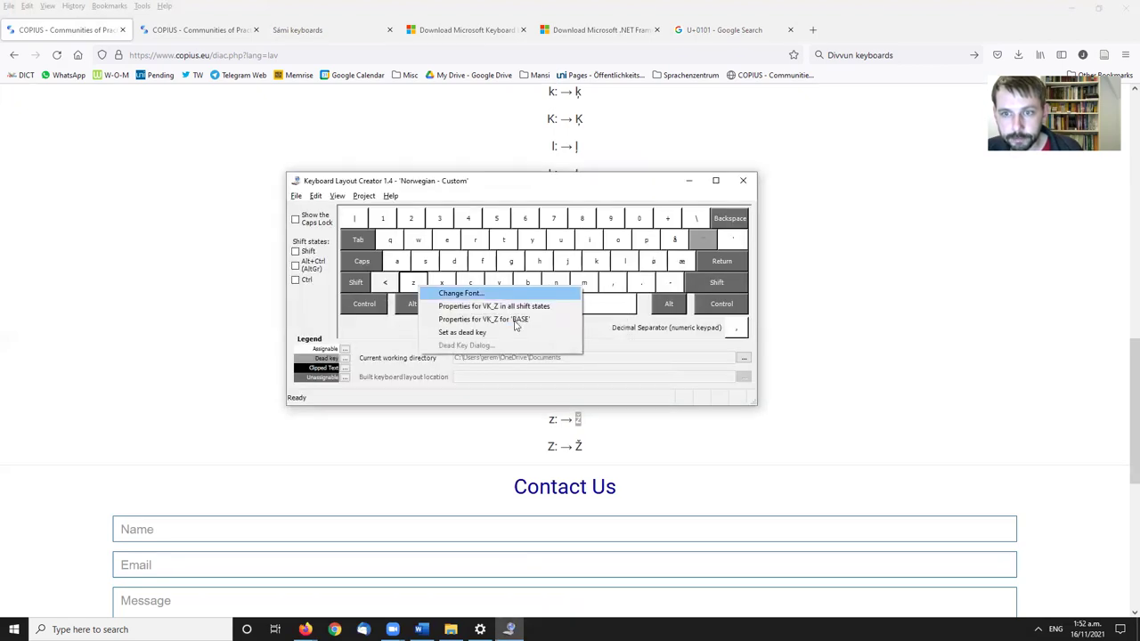
{"action": "left_click", "coordinate": [483, 304]}
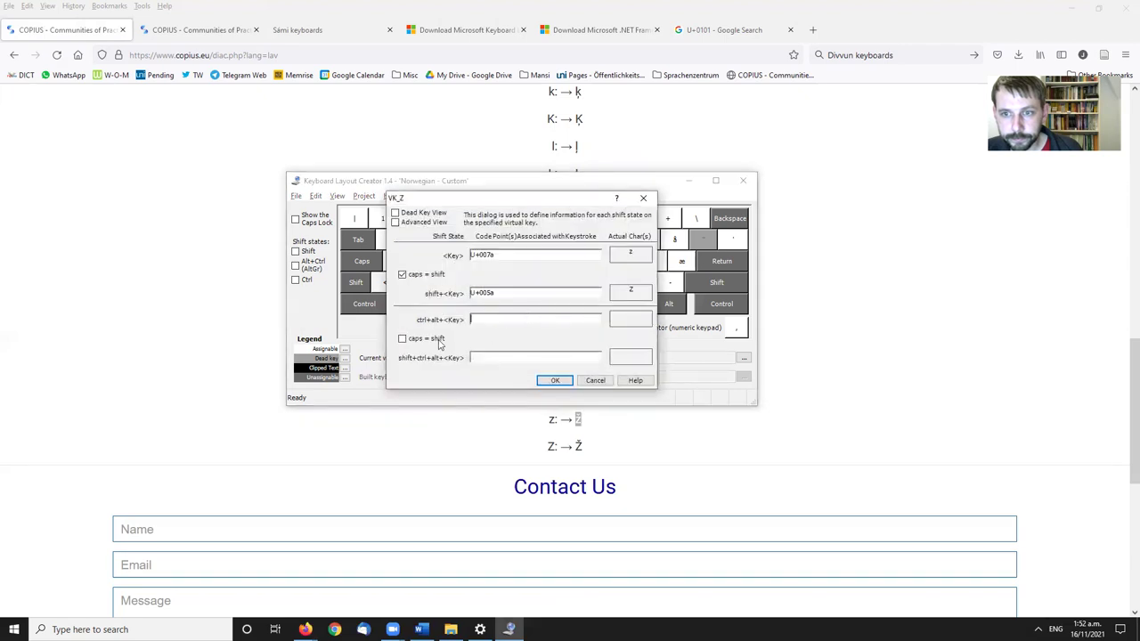
{"action": "key", "text": "ctrl+v"}
Enable caps = shift for the Z key's ctrl+alt states, copy Ž into its shift+ctrl+alt state and apply the properties.
{"action": "left_click", "coordinate": [581, 446]}
{"action": "double_click", "coordinate": [579, 446]}
{"action": "key", "text": "ctrl+c"}
{"action": "key", "text": "alt+Tab"}
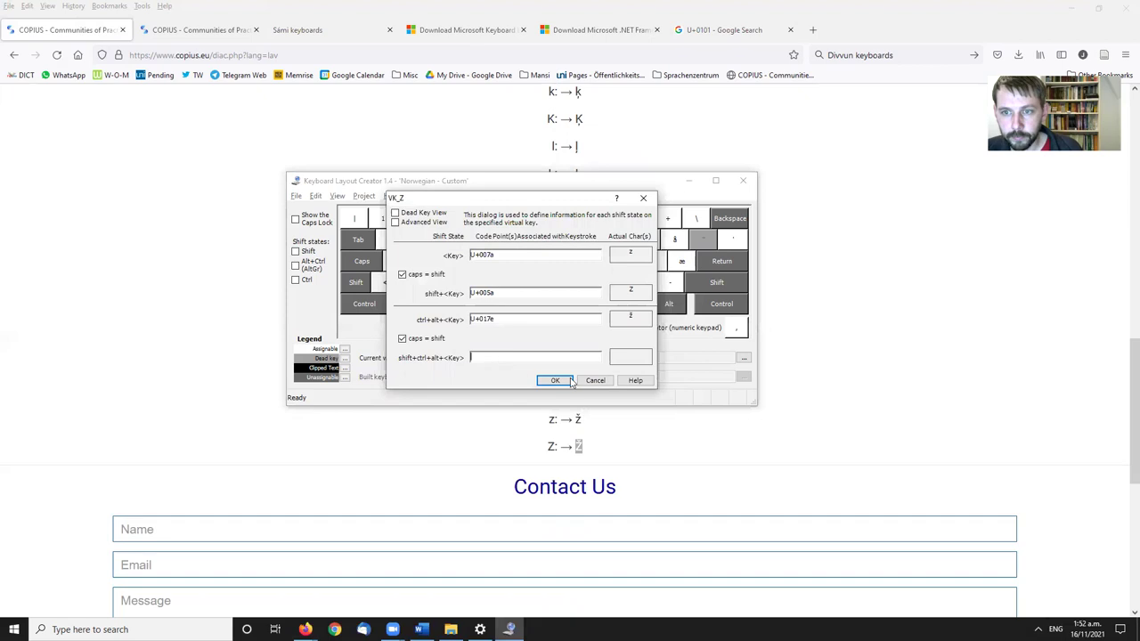
{"action": "key", "text": "ctrl+v"}
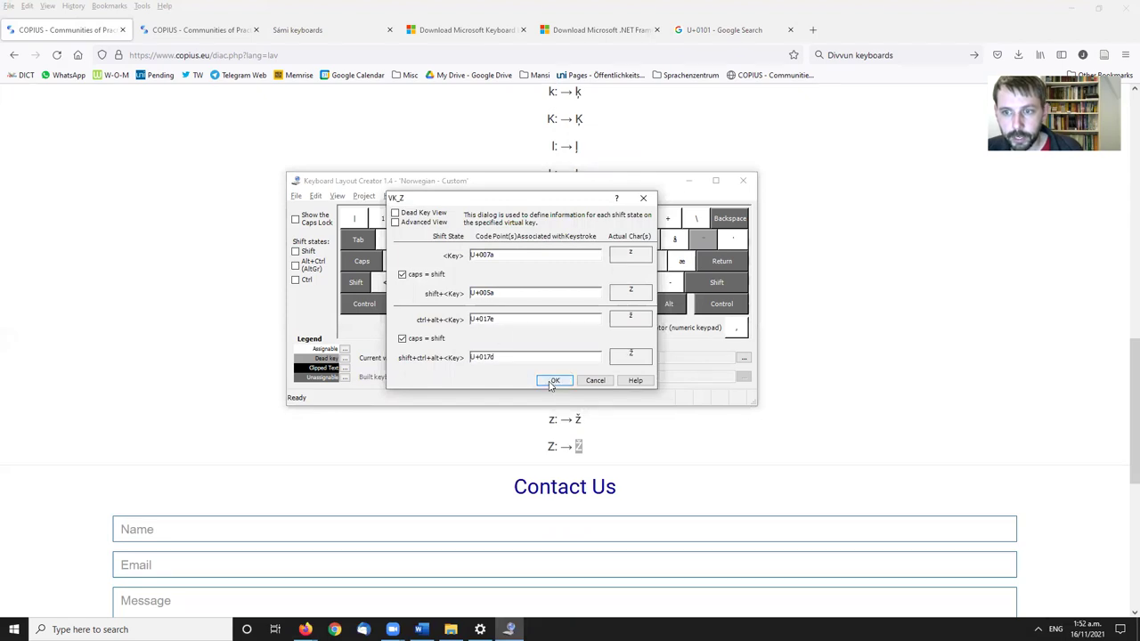
{"action": "left_click", "coordinate": [552, 381]}
Switch to the browser and go back from the Latvian helper to the Transcription & orthography toolset page.
{"action": "left_click", "coordinate": [896, 247]}
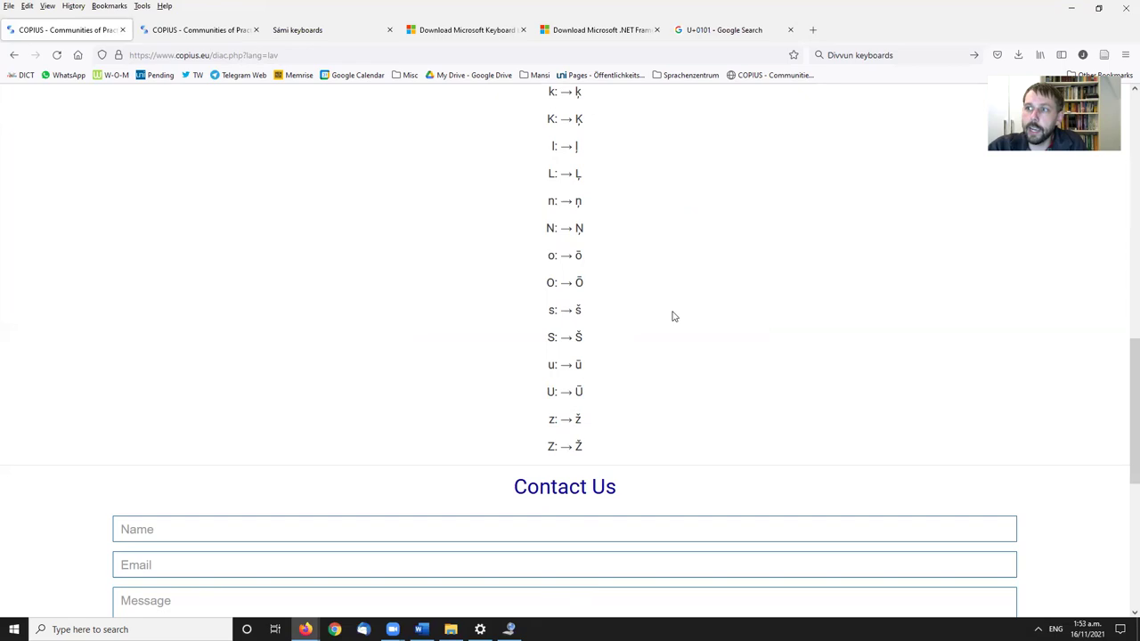
{"action": "scroll", "coordinate": [671, 315], "scroll_direction": "up", "scroll_amount": 1}
{"action": "scroll", "coordinate": [671, 315], "scroll_direction": "up", "scroll_amount": 10}
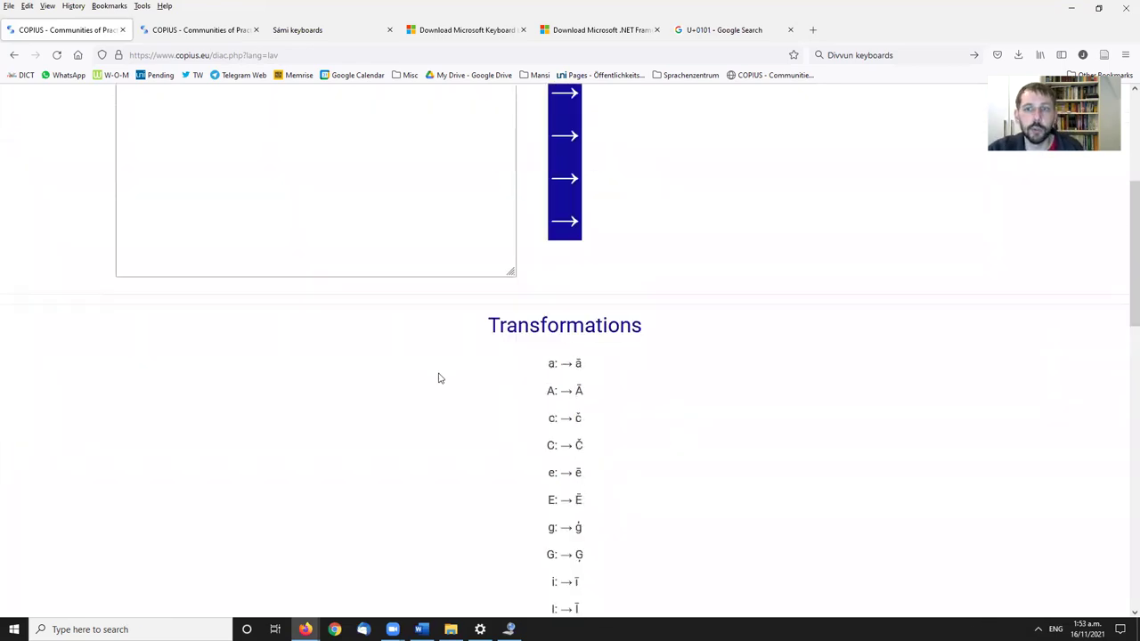
{"action": "scroll", "coordinate": [848, 359], "scroll_direction": "up", "scroll_amount": 6}
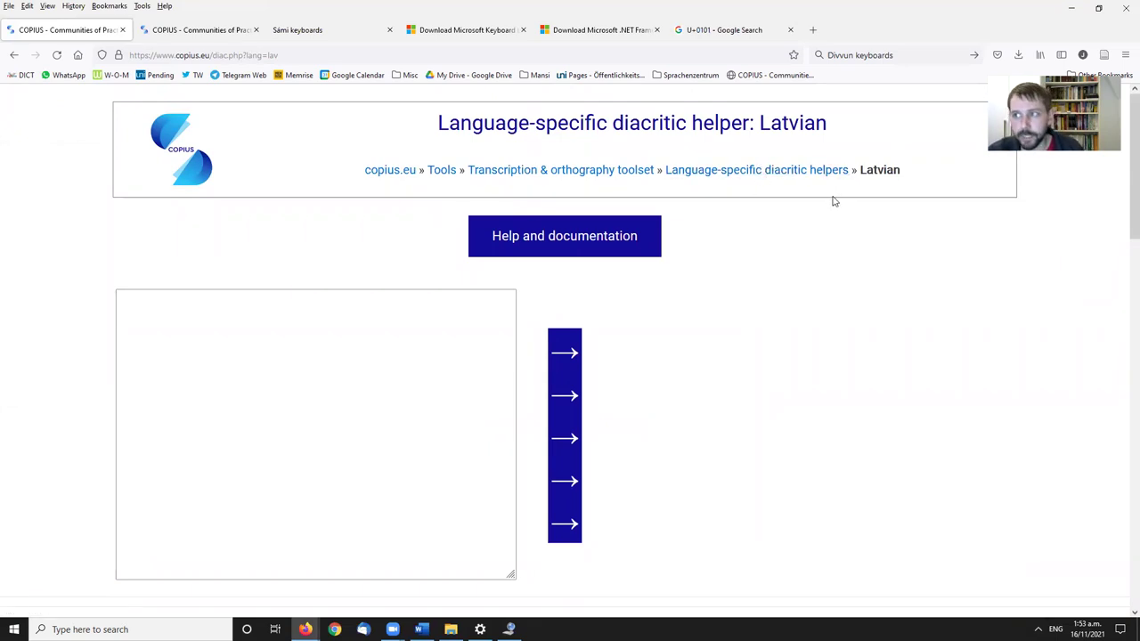
{"action": "left_click", "coordinate": [771, 177]}
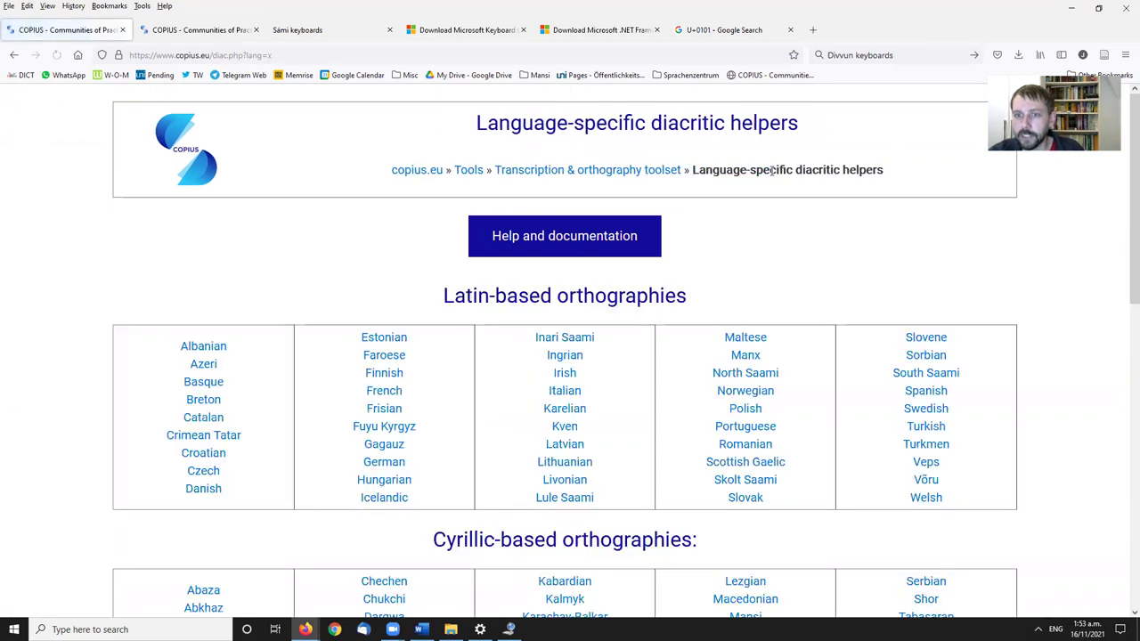
{"action": "left_click", "coordinate": [580, 178]}
Open the Mari transcription and transliteration tool from the toolset page.
{"action": "scroll", "coordinate": [860, 303], "scroll_direction": "down", "scroll_amount": 4}
{"action": "scroll", "coordinate": [850, 296], "scroll_direction": "down", "scroll_amount": 2}
{"action": "scroll", "coordinate": [850, 298], "scroll_direction": "up", "scroll_amount": 1}
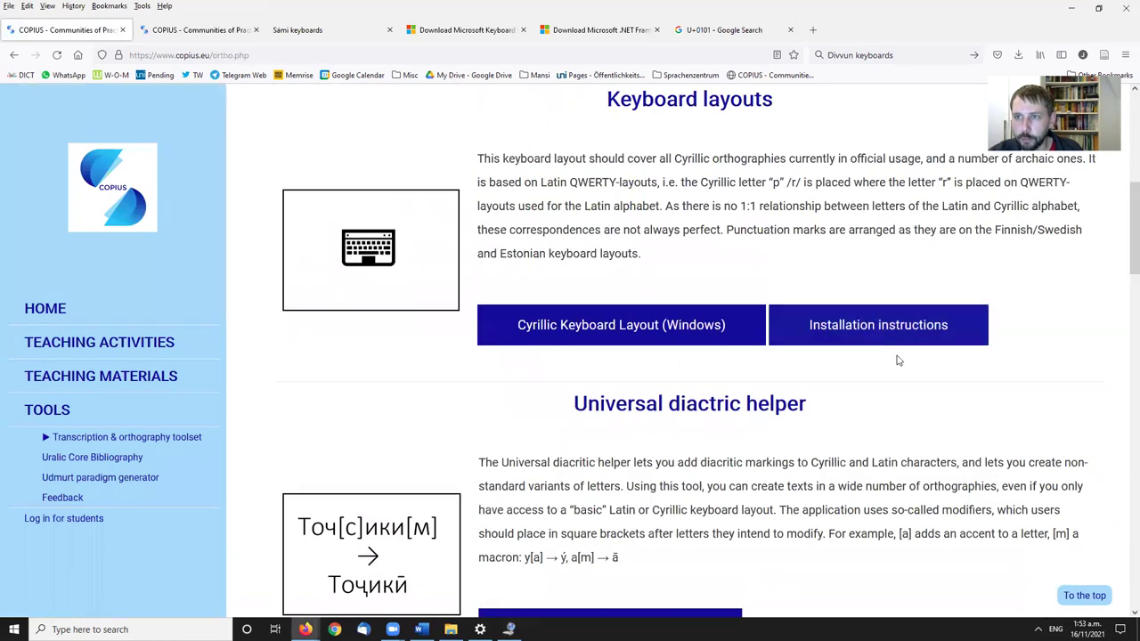
{"action": "scroll", "coordinate": [896, 359], "scroll_direction": "down", "scroll_amount": 5}
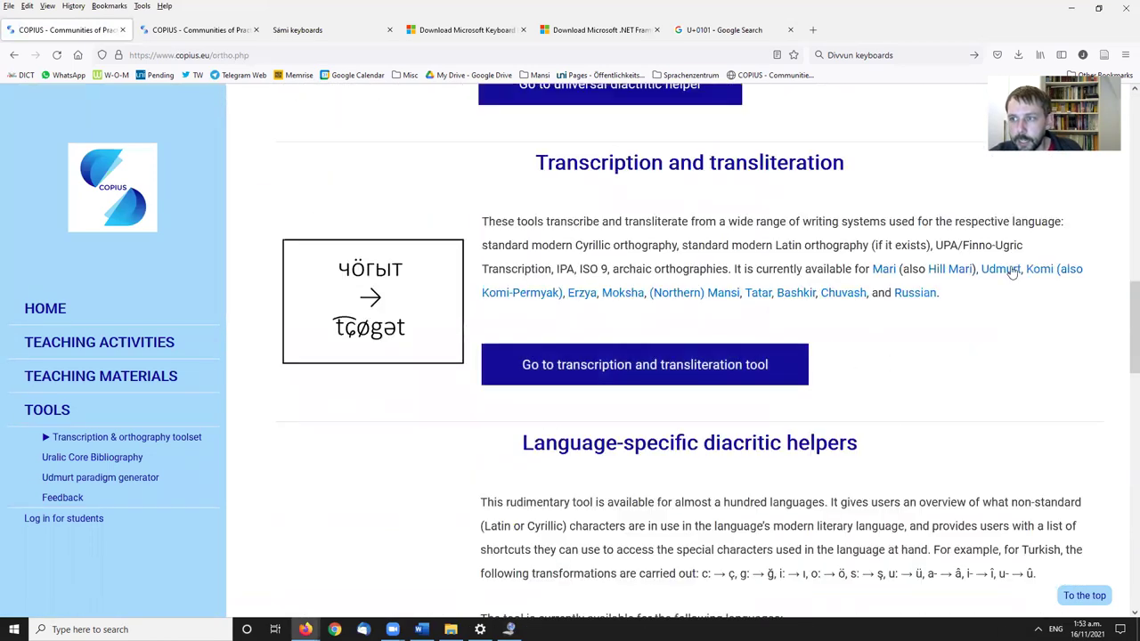
{"action": "left_click", "coordinate": [882, 271]}
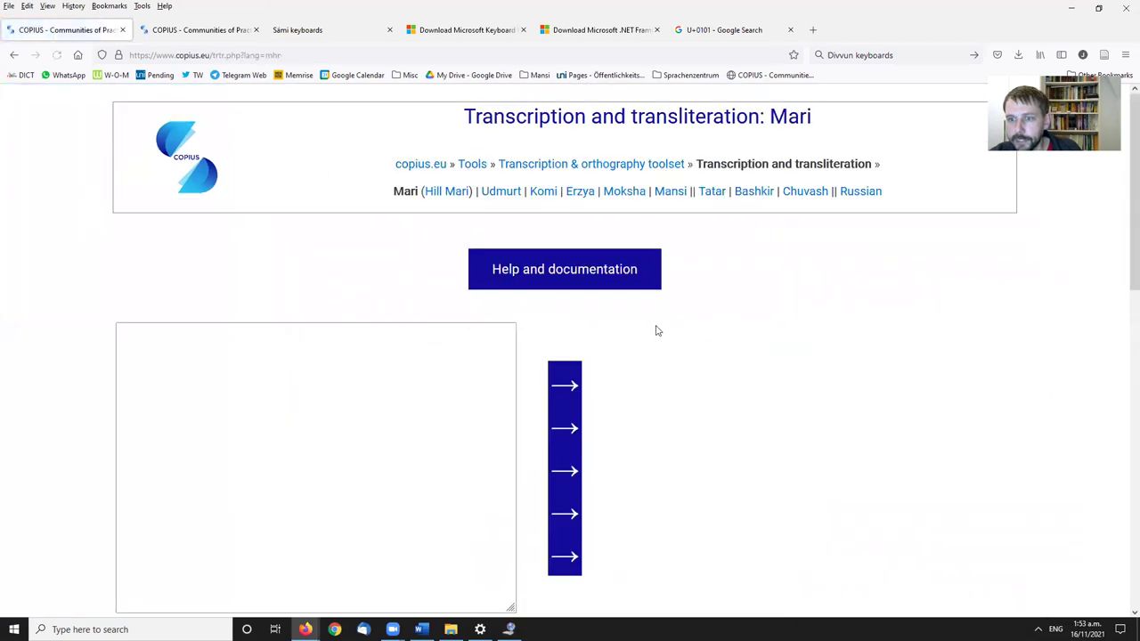
Set the Mari tool's transcription direction to Cyrillic to IPA.
{"action": "scroll", "coordinate": [623, 326], "scroll_direction": "down", "scroll_amount": 3}
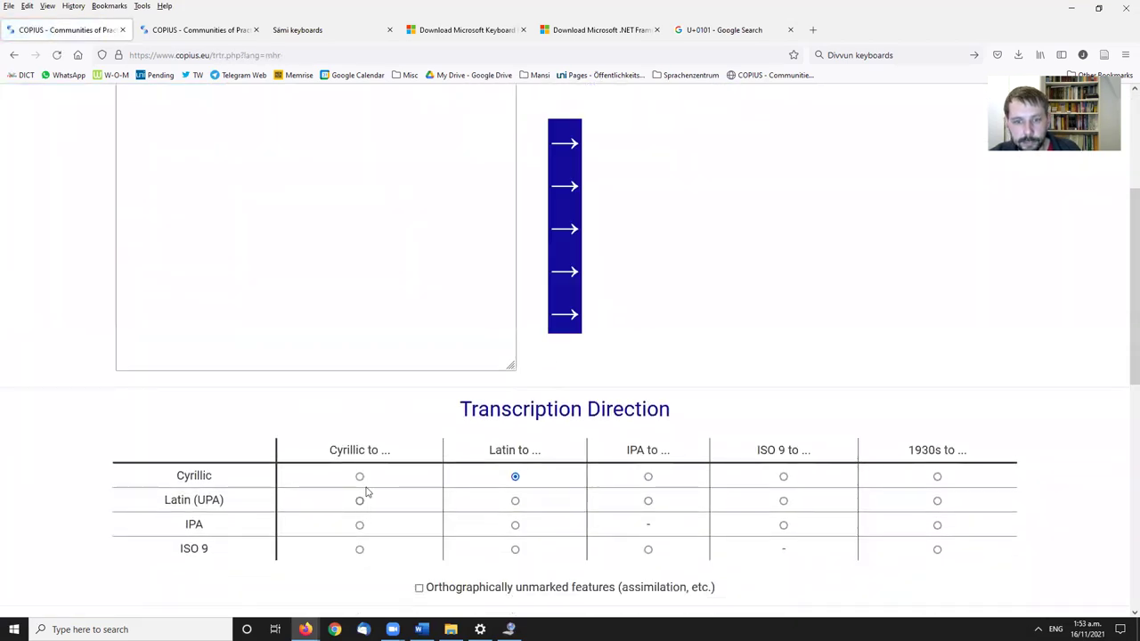
{"action": "left_click", "coordinate": [360, 525]}
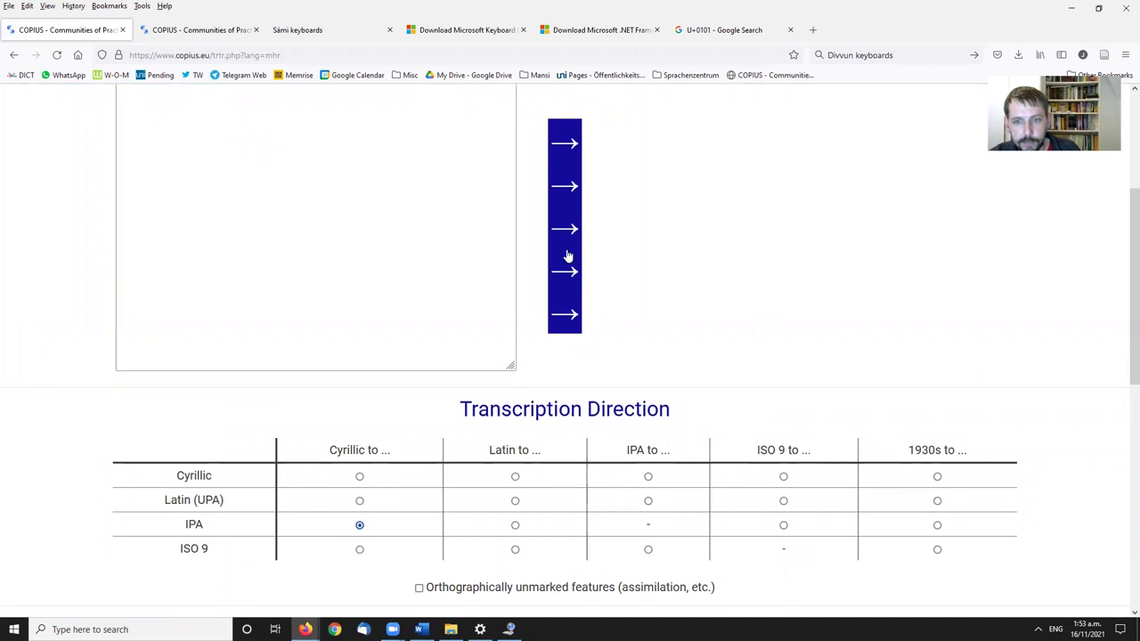
{"action": "scroll", "coordinate": [567, 256], "scroll_direction": "up", "scroll_amount": 3}
Switch to the Cyrillic keyboard layout and enter кече as the source text to transcribe.
{"action": "left_click", "coordinate": [362, 395]}
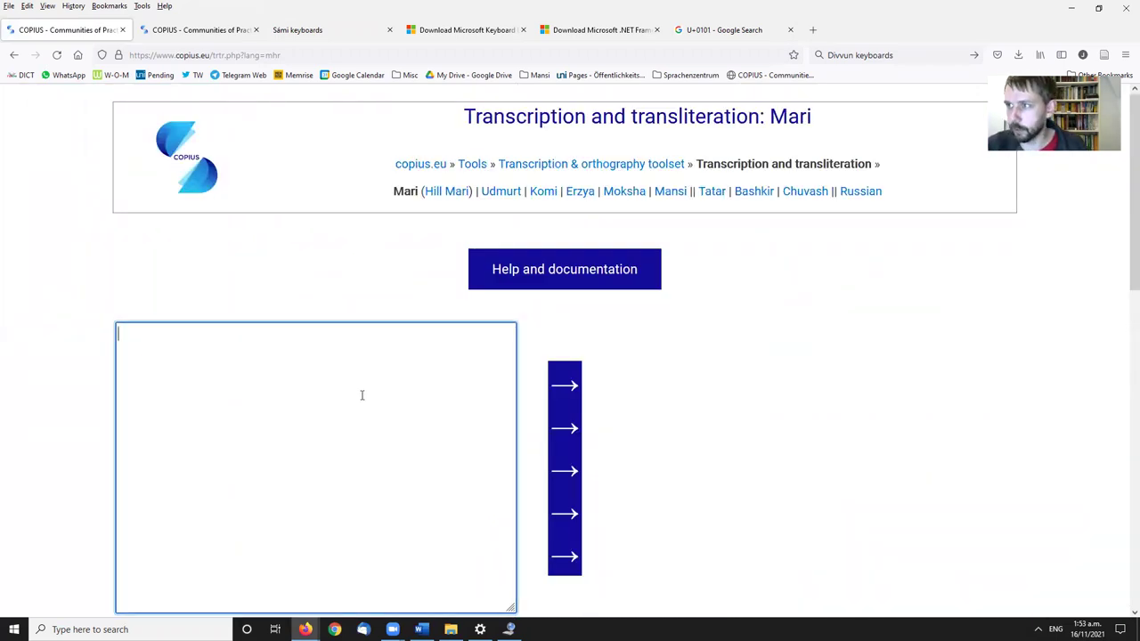
{"action": "key", "text": "alt+shift"}
{"action": "type", "text": "кеч"}
{"action": "key", "text": "BackSpace"}
{"action": "key", "text": "BackSpace"}
{"action": "type", "text": "кече"}
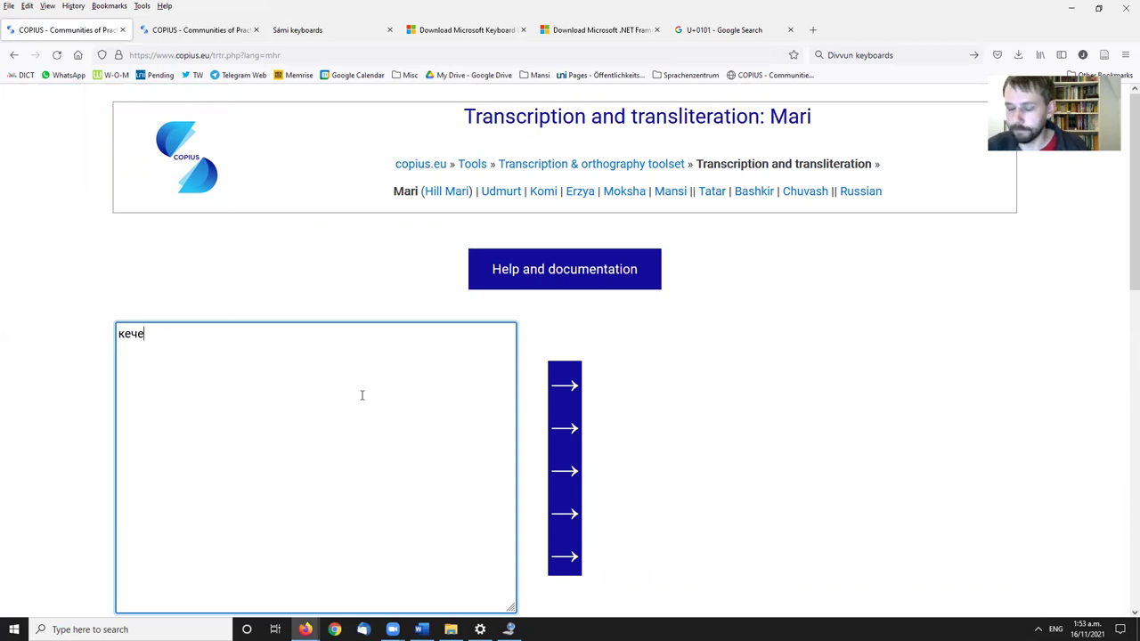
Transcribe кече to IPA and select the affricate t͡ɕ in the output for copying.
{"action": "left_click", "coordinate": [563, 431]}
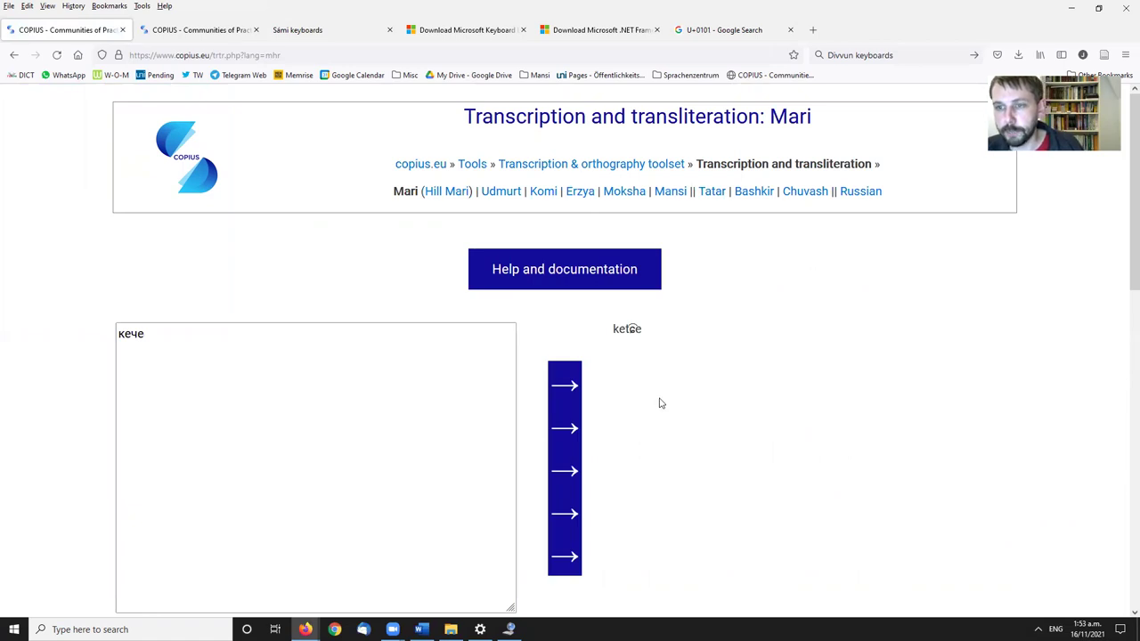
{"action": "left_click", "coordinate": [127, 338]}
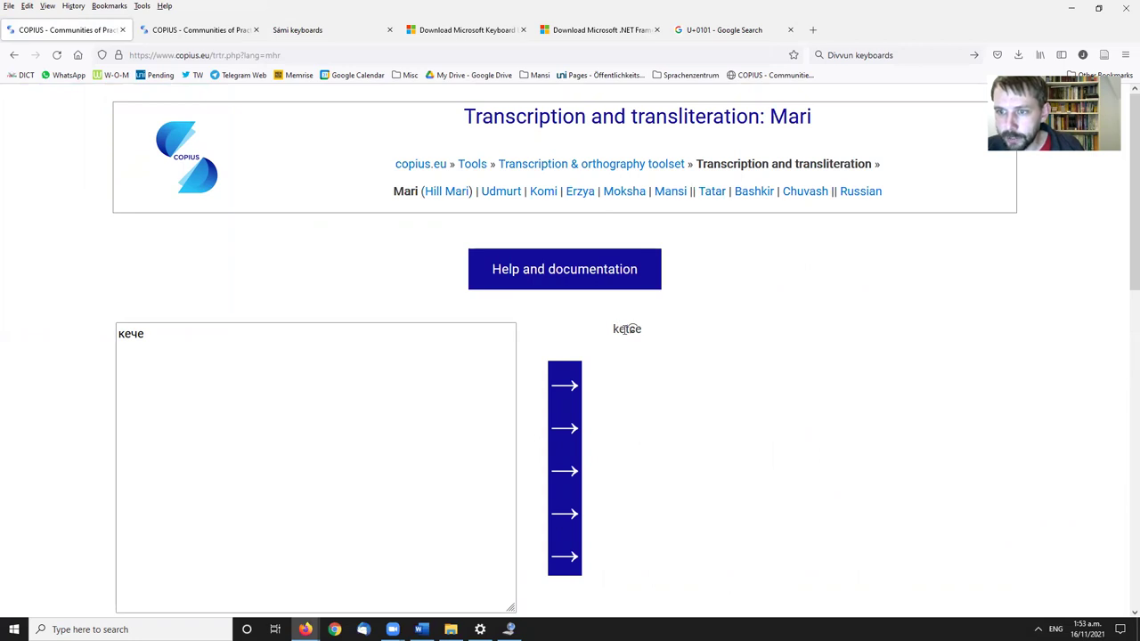
{"action": "left_click_drag", "start_coordinate": [627, 329], "coordinate": [638, 332]}
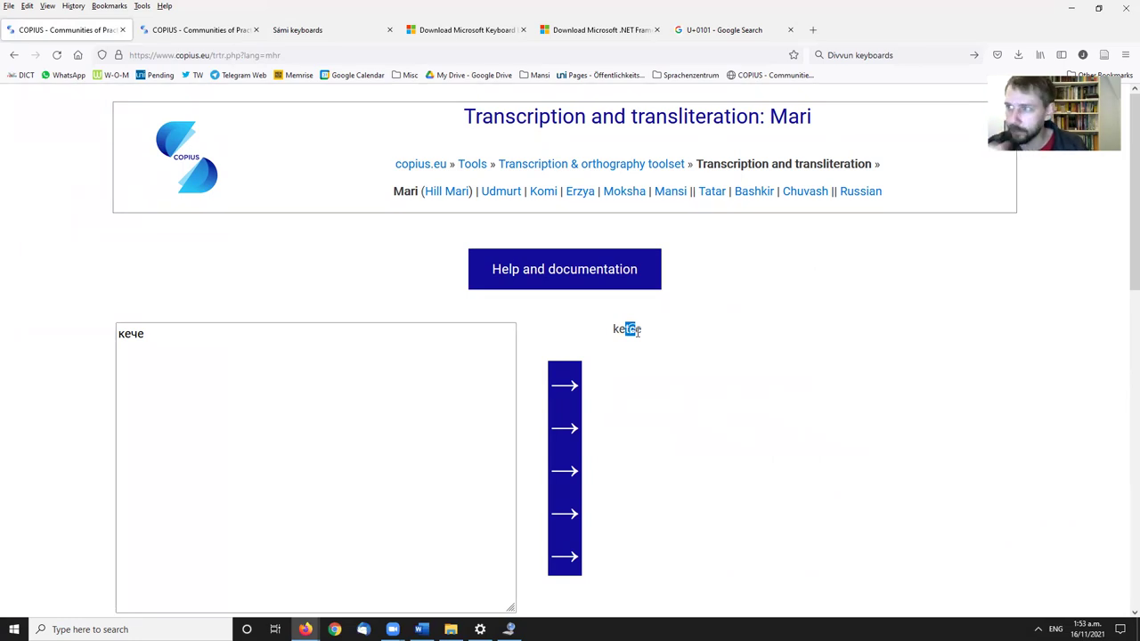
{"action": "left_click", "coordinate": [621, 330]}
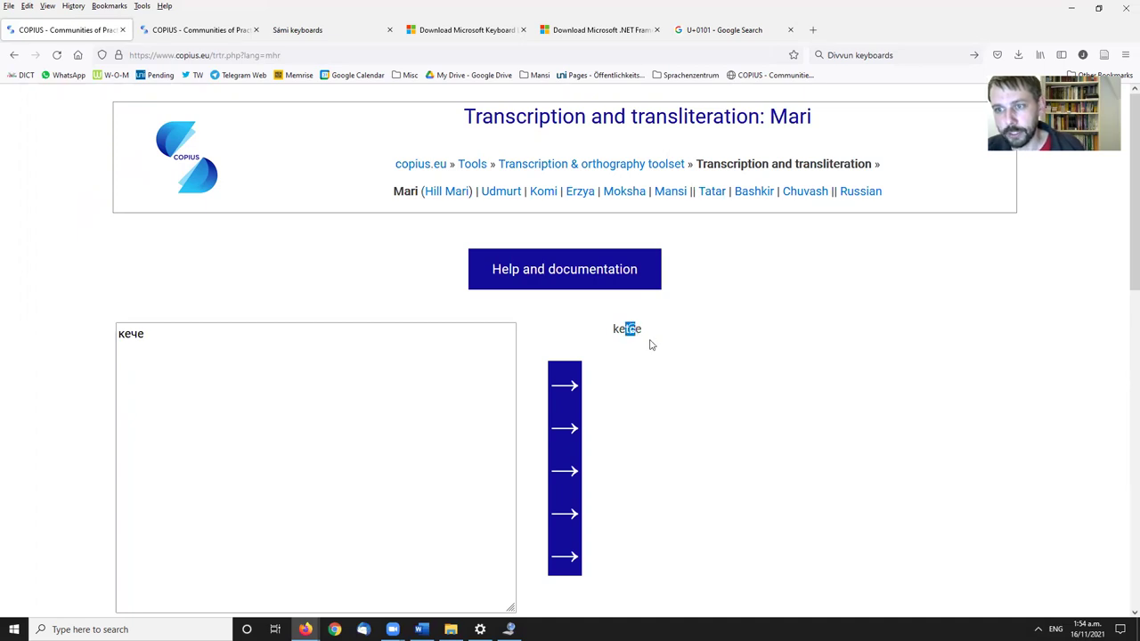
Switch to Keyboard Layout Creator and assign the sequence U+0074 U+0361 U+0255 to the T key's Ctrl+Alt state.
{"action": "key", "text": "alt+Tab"}
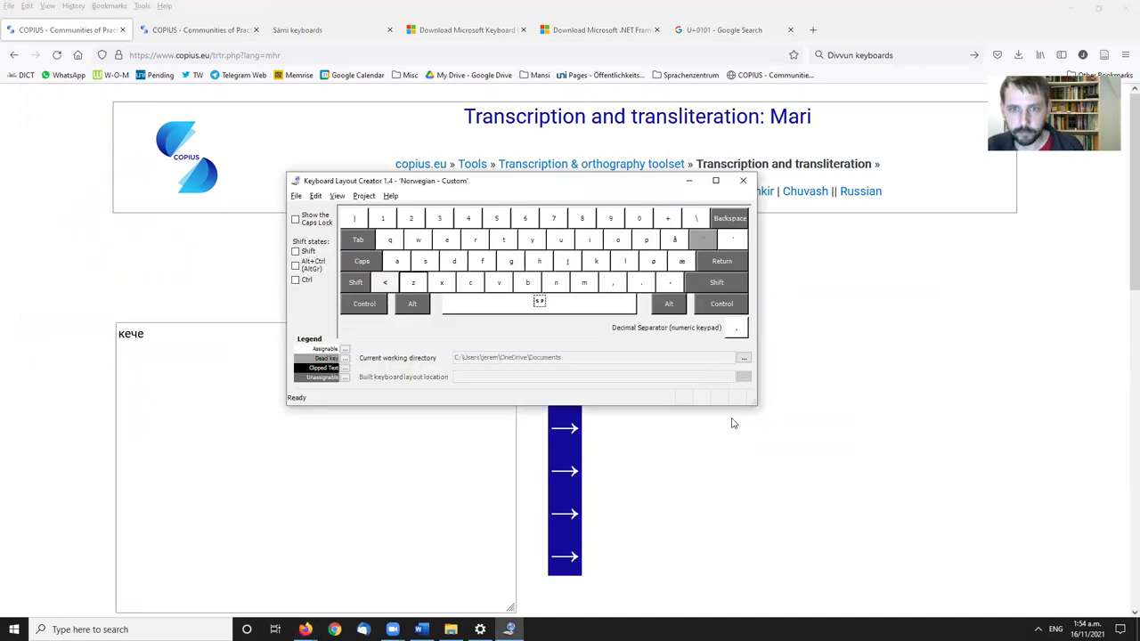
{"action": "left_click", "coordinate": [296, 266]}
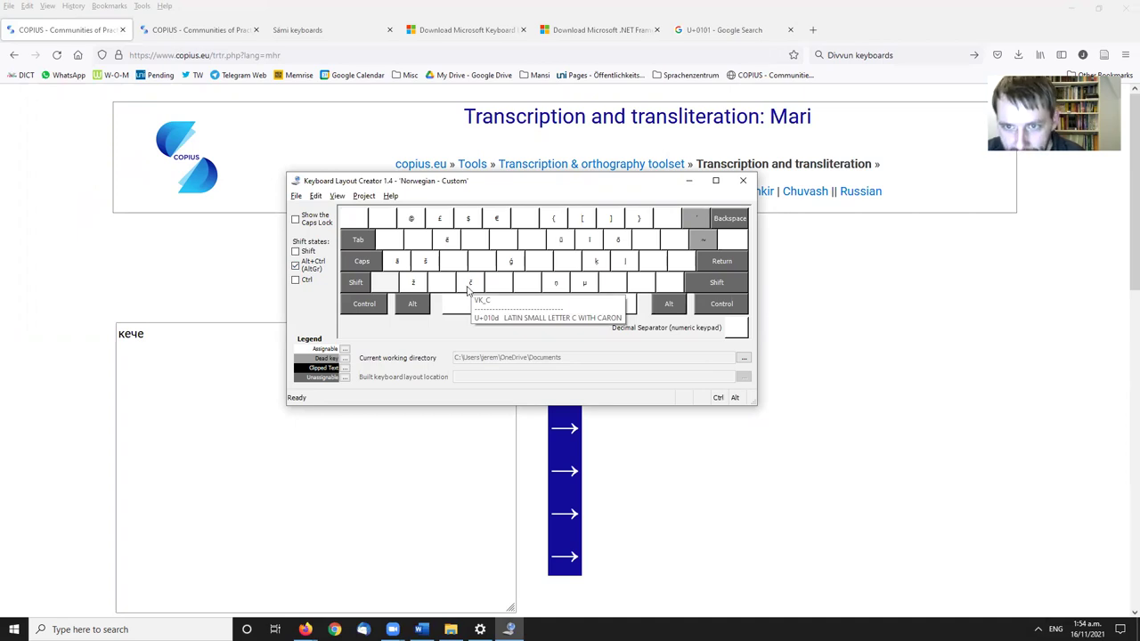
{"action": "left_click", "coordinate": [297, 266]}
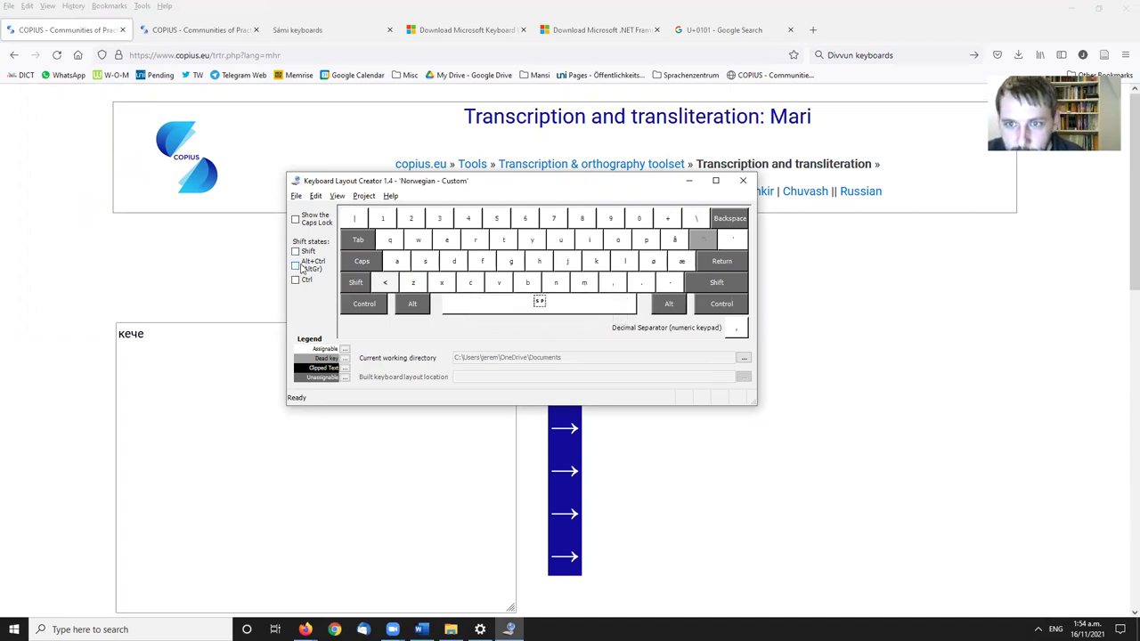
{"action": "right_click", "coordinate": [510, 247]}
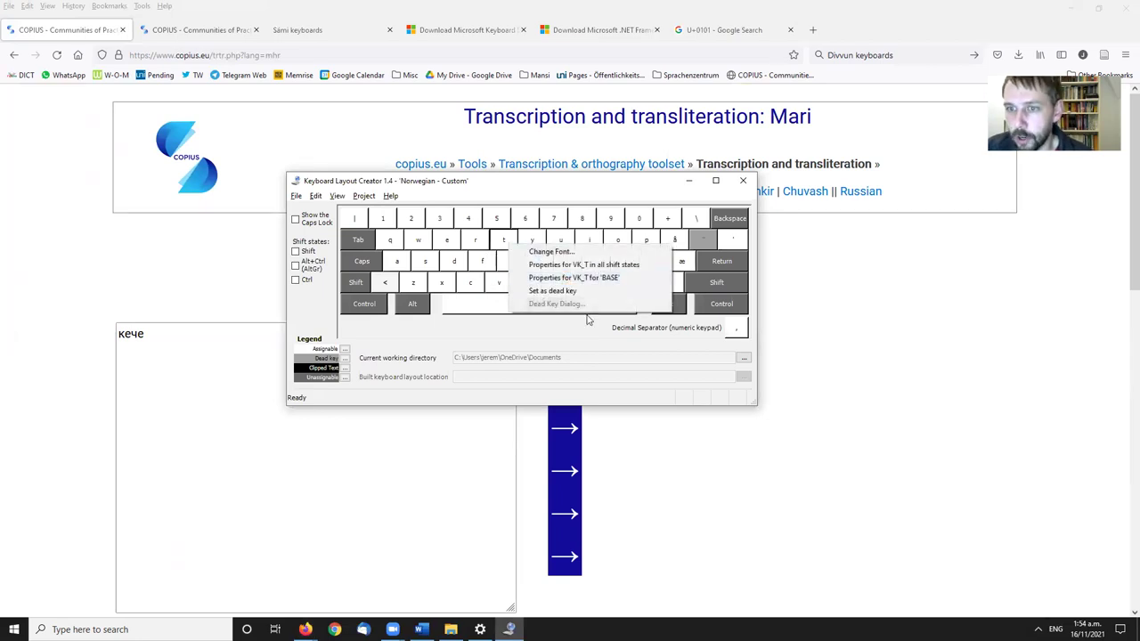
{"action": "left_click", "coordinate": [600, 265]}
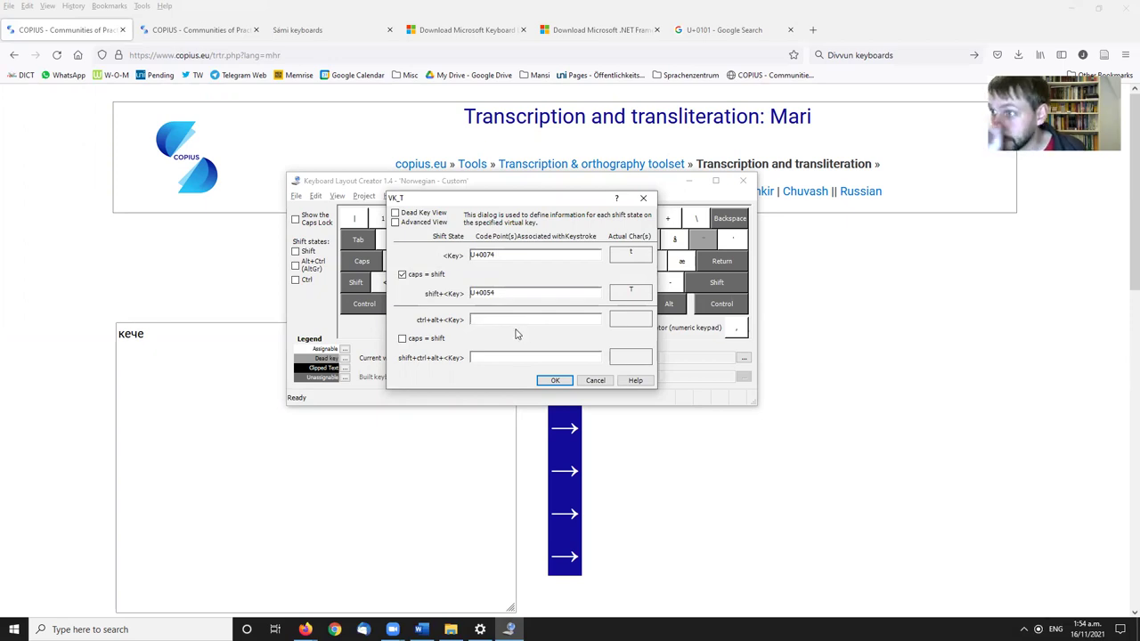
{"action": "left_click", "coordinate": [515, 359]}
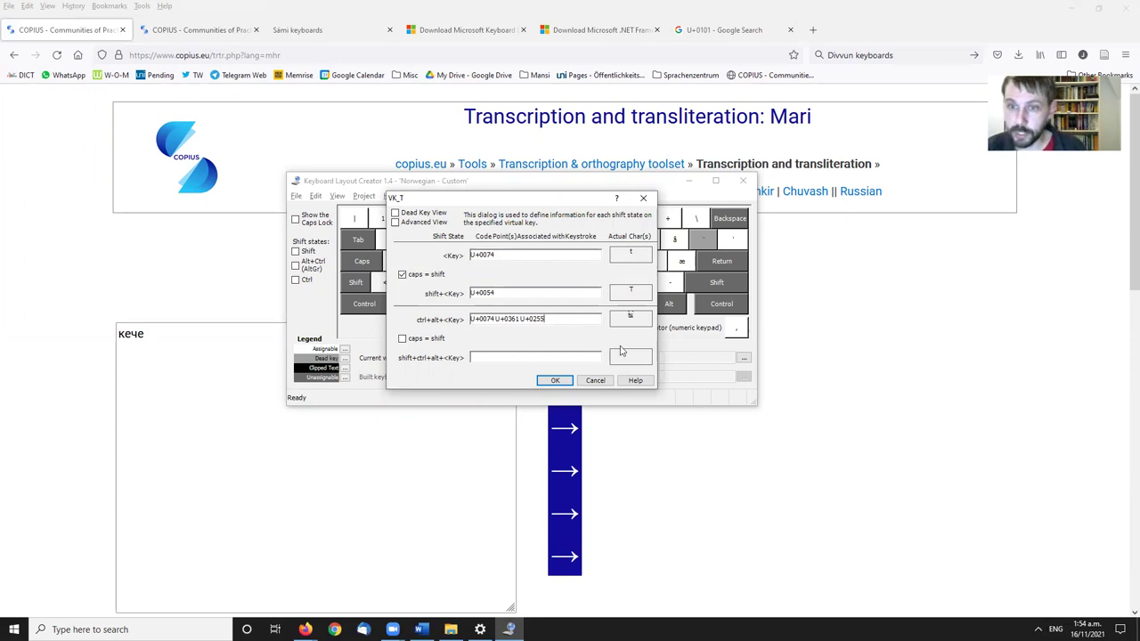
Copy the first code point of the T key's Ctrl+Alt sequence and search Google for U+0074.
{"action": "double_click", "coordinate": [497, 322]}
{"action": "key", "text": "ctrl+c"}
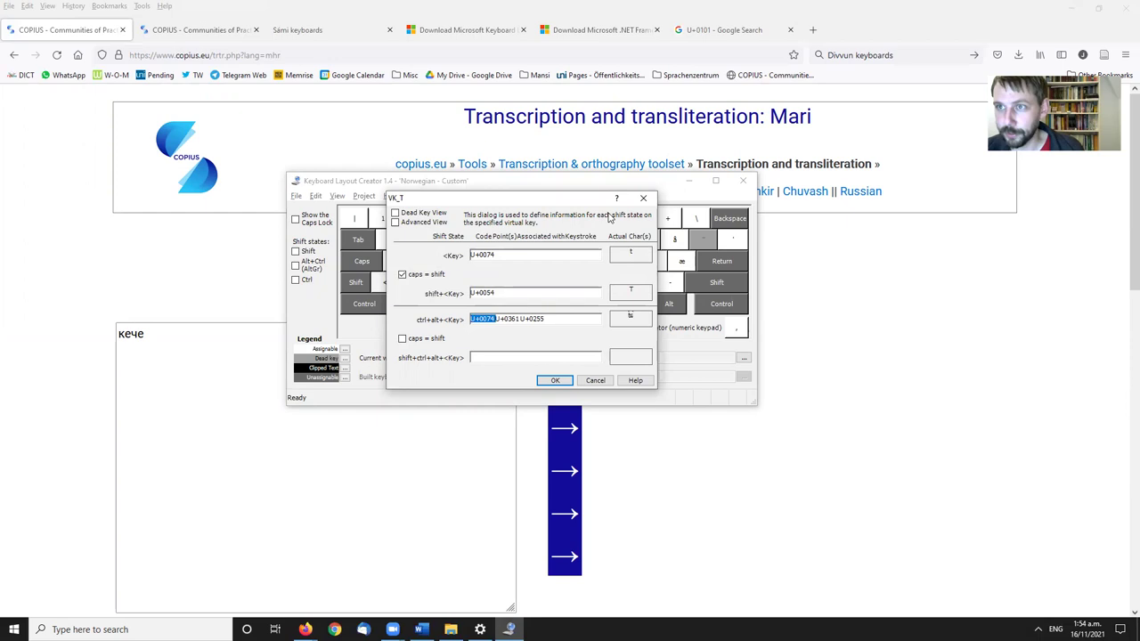
{"action": "left_click", "coordinate": [727, 29]}
{"action": "key", "text": "ctrl+a"}
{"action": "key", "text": "ctrl+v"}
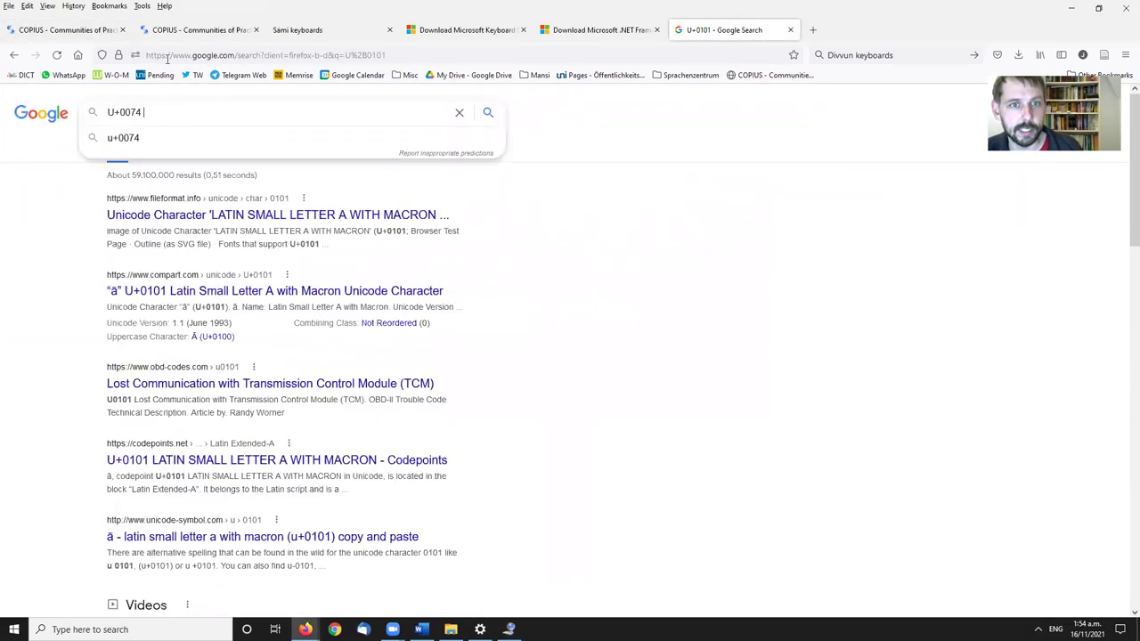
{"action": "key", "text": "Return"}
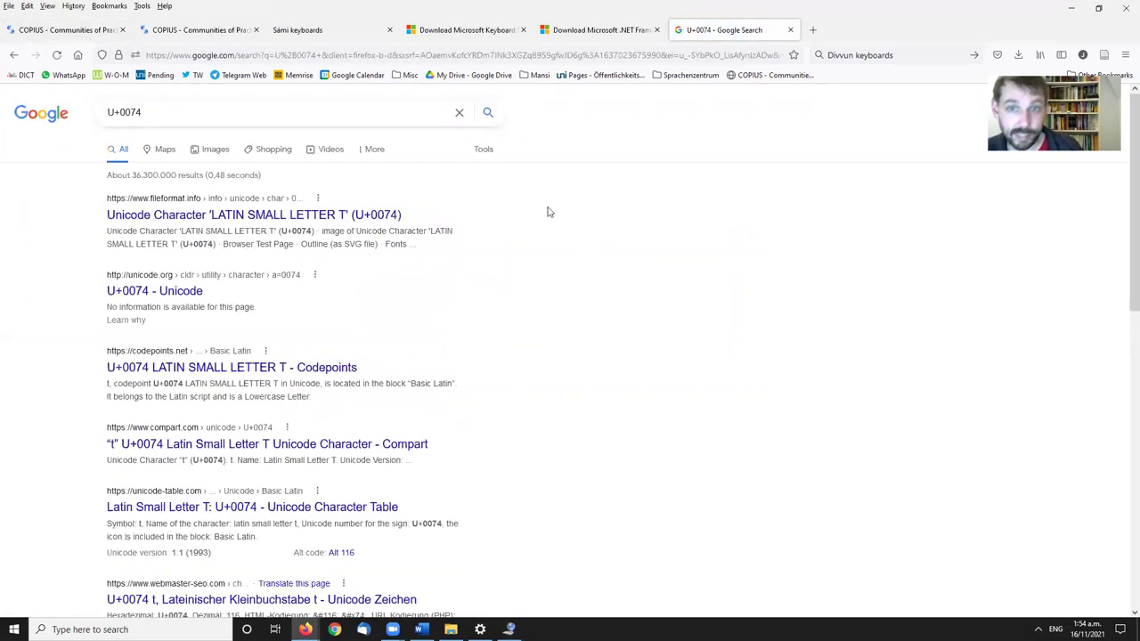
Copy the second code point of the T key's Ctrl+Alt sequence and search Google for U+0361.
{"action": "key", "text": "alt+Tab"}
{"action": "left_click_drag", "start_coordinate": [496, 319], "coordinate": [520, 319]}
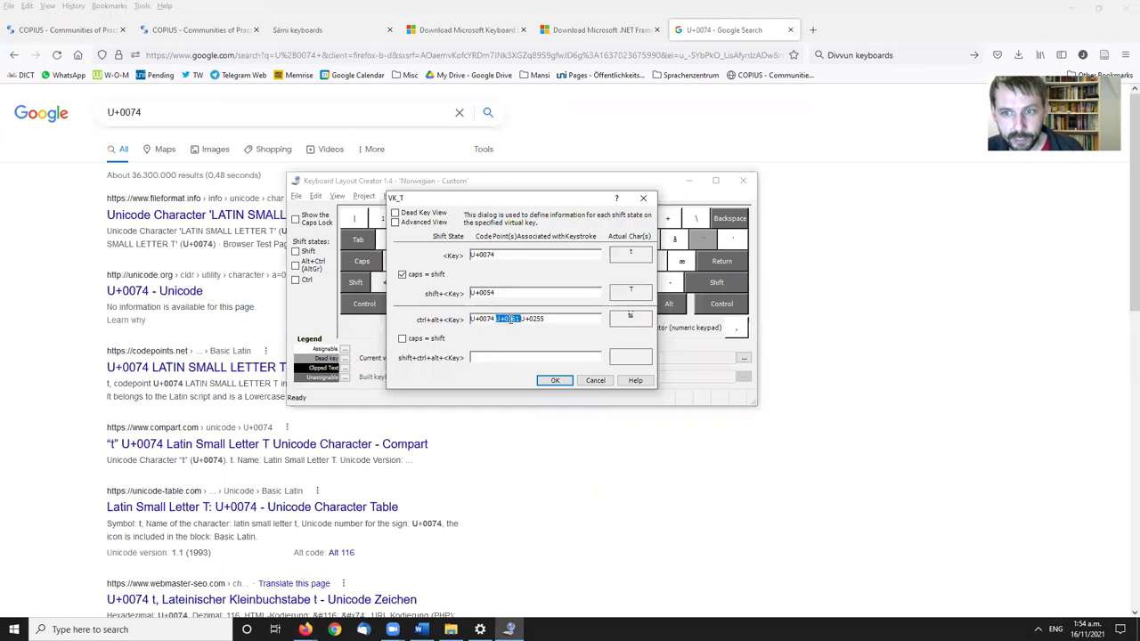
{"action": "key", "text": "ctrl+c"}
{"action": "left_click", "coordinate": [181, 111]}
{"action": "key", "text": "ctrl+a"}
{"action": "key", "text": "ctrl+v"}
{"action": "key", "text": "Return"}
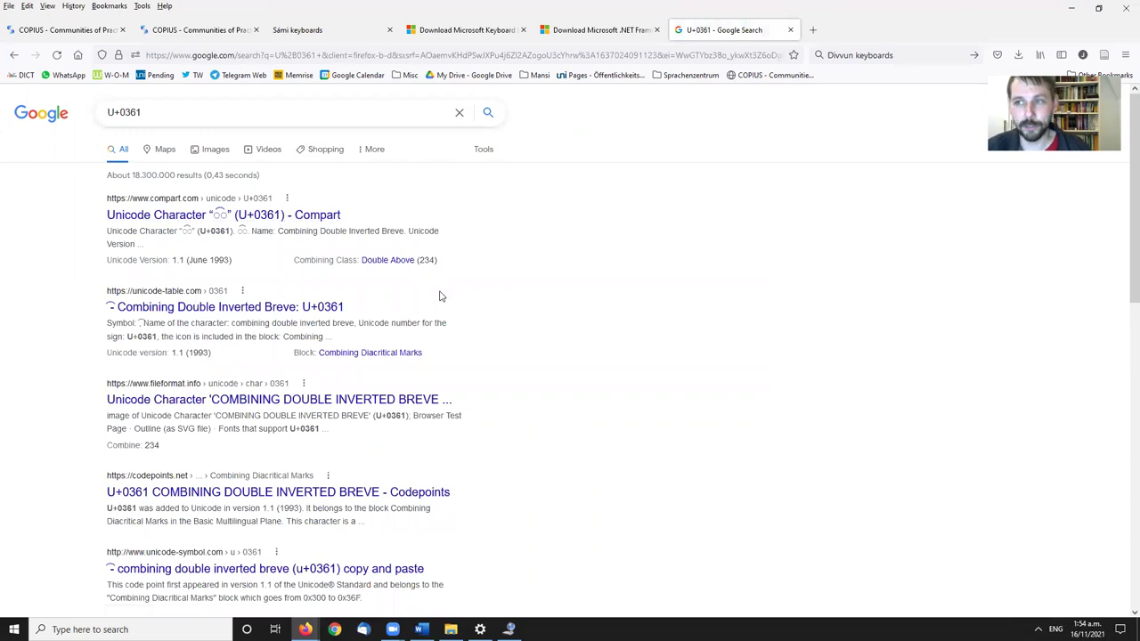
Copy the third code point of the T key's Ctrl+Alt sequence and search Google for U+0255.
{"action": "key", "text": "alt+Tab"}
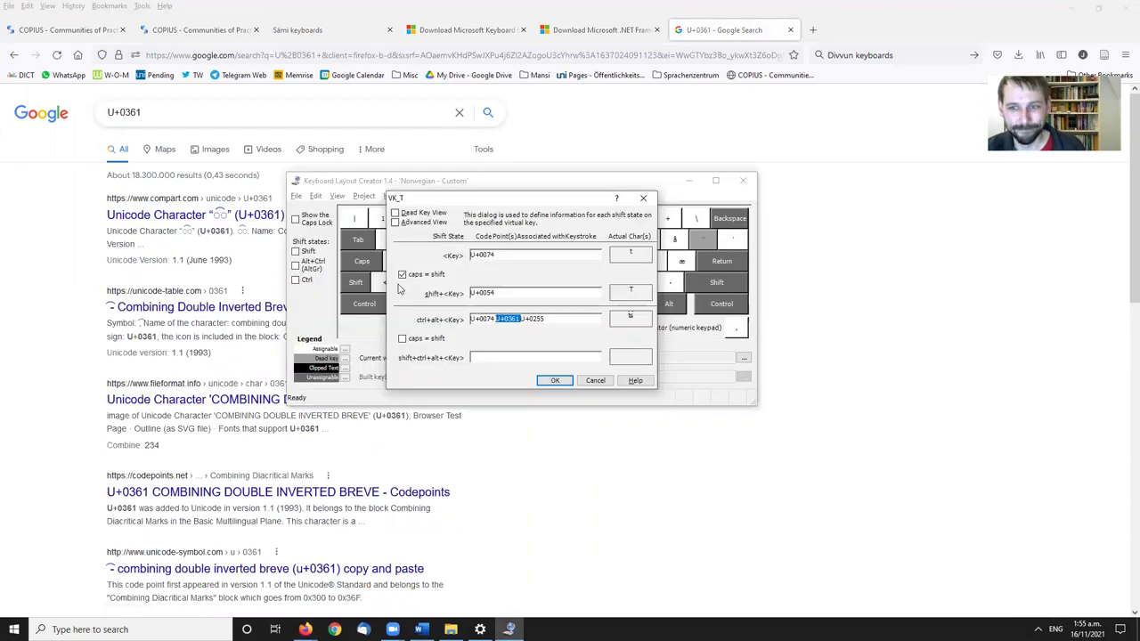
{"action": "left_click_drag", "start_coordinate": [521, 319], "coordinate": [615, 323]}
{"action": "key", "text": "ctrl+c"}
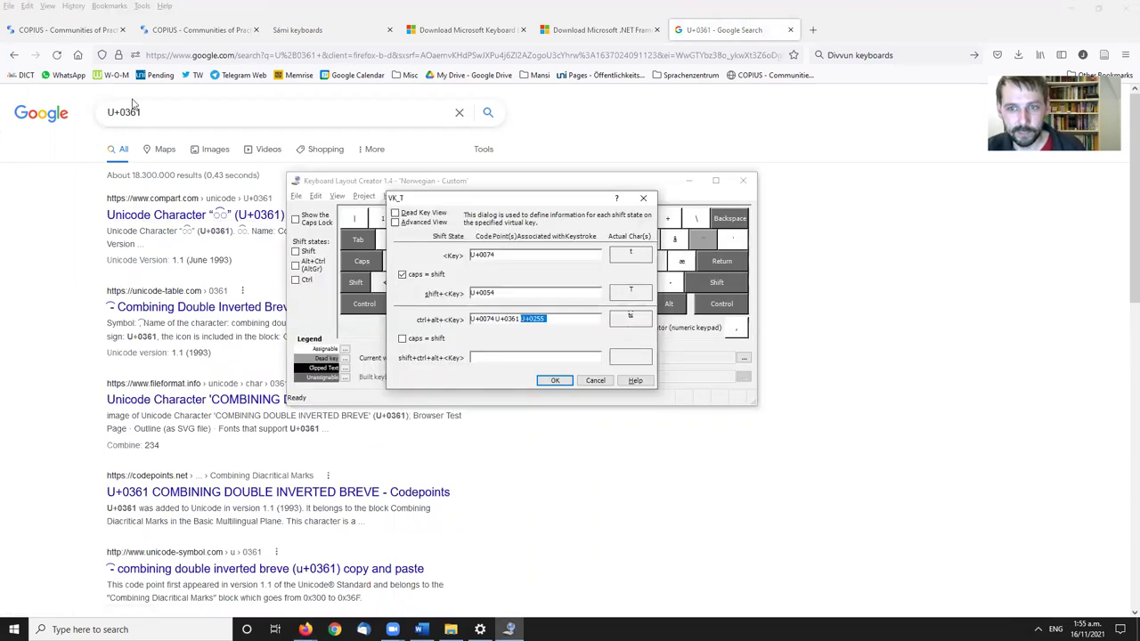
{"action": "key", "text": "alt+Tab"}
{"action": "key", "text": "ctrl+a"}
{"action": "key", "text": "ctrl+v"}
{"action": "key", "text": "Return"}
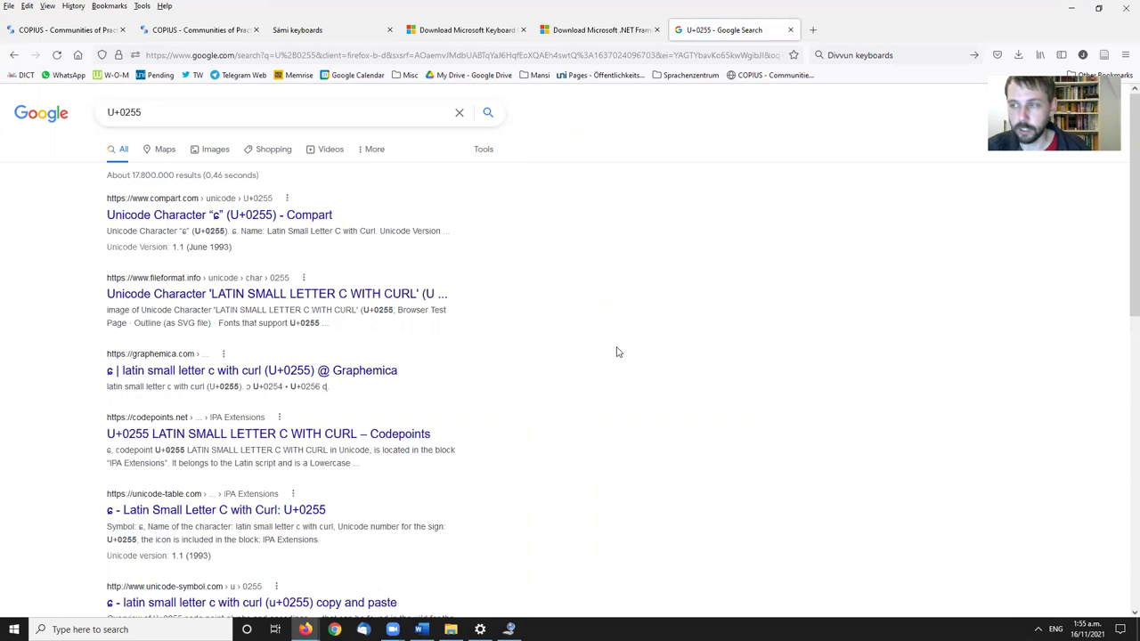
Assign U+0074 U+0361 U+0255 to the T key's Shift+Ctrl+Alt state too, enable its caps = shift option, and apply the properties.
{"action": "key", "text": "alt+Tab"}
{"action": "key", "text": "ctrl+v"}
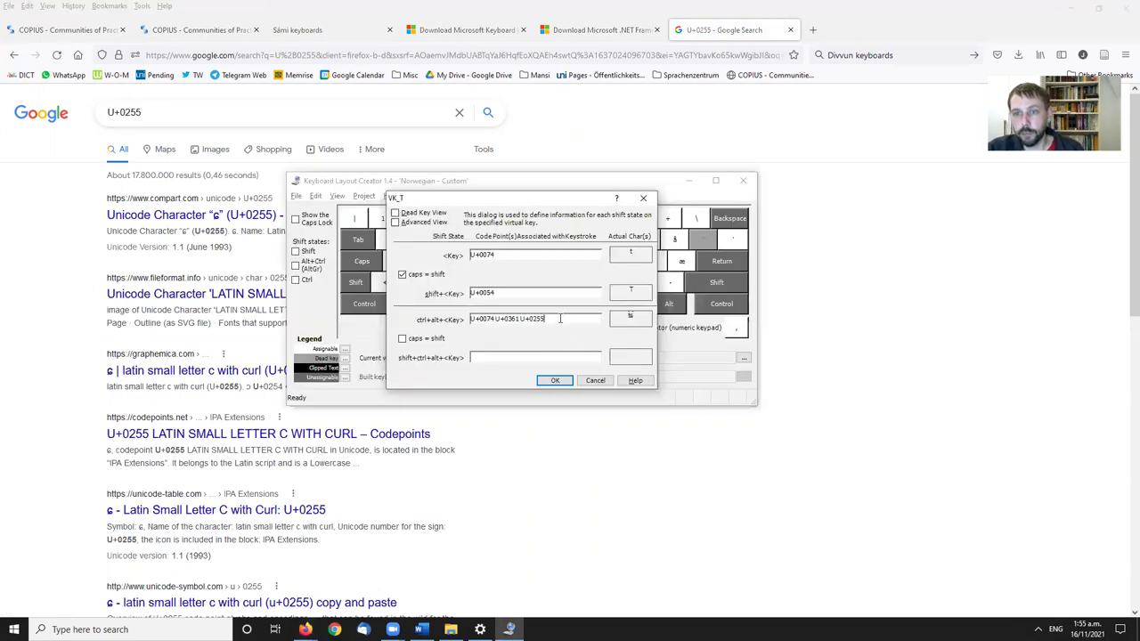
{"action": "key", "text": "ctrl+a"}
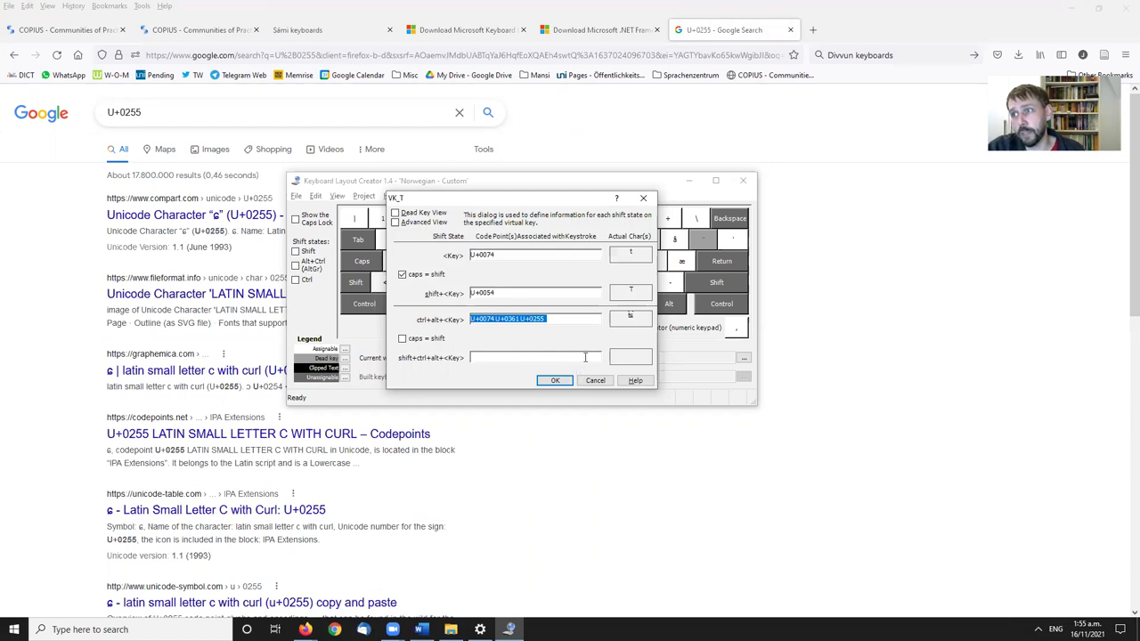
{"action": "left_click", "coordinate": [546, 357]}
{"action": "key", "text": "ctrl+v"}
{"action": "left_click", "coordinate": [402, 339]}
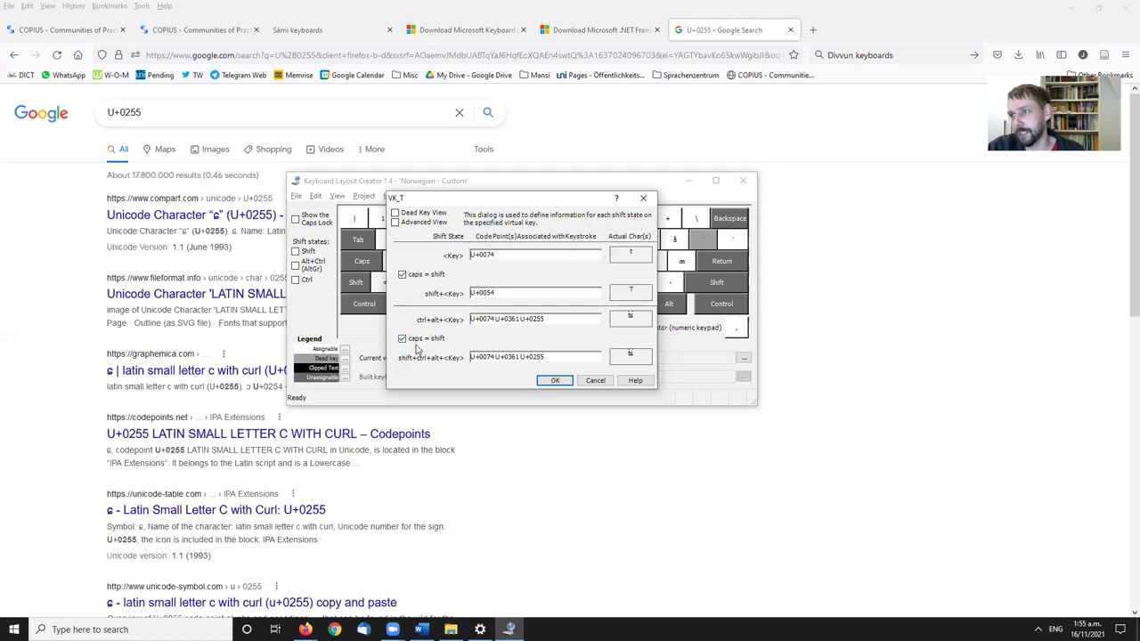
{"action": "left_click", "coordinate": [555, 380]}
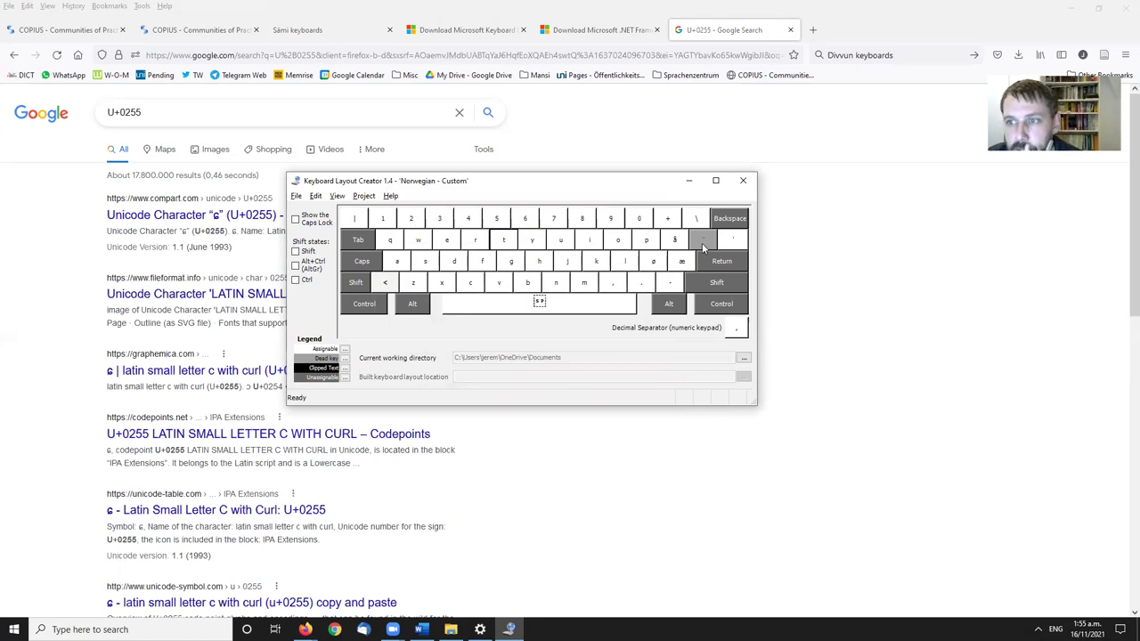
Examine the diaeresis dead key's table of base and composite characters, then close it.
{"action": "mouse_move", "coordinate": [702, 247]}
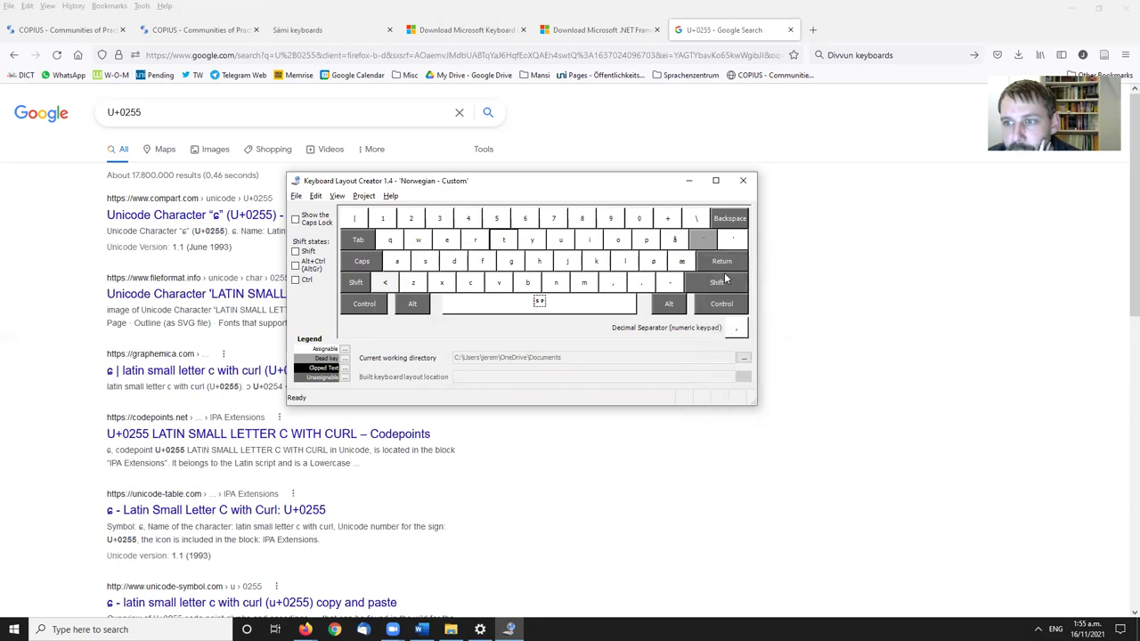
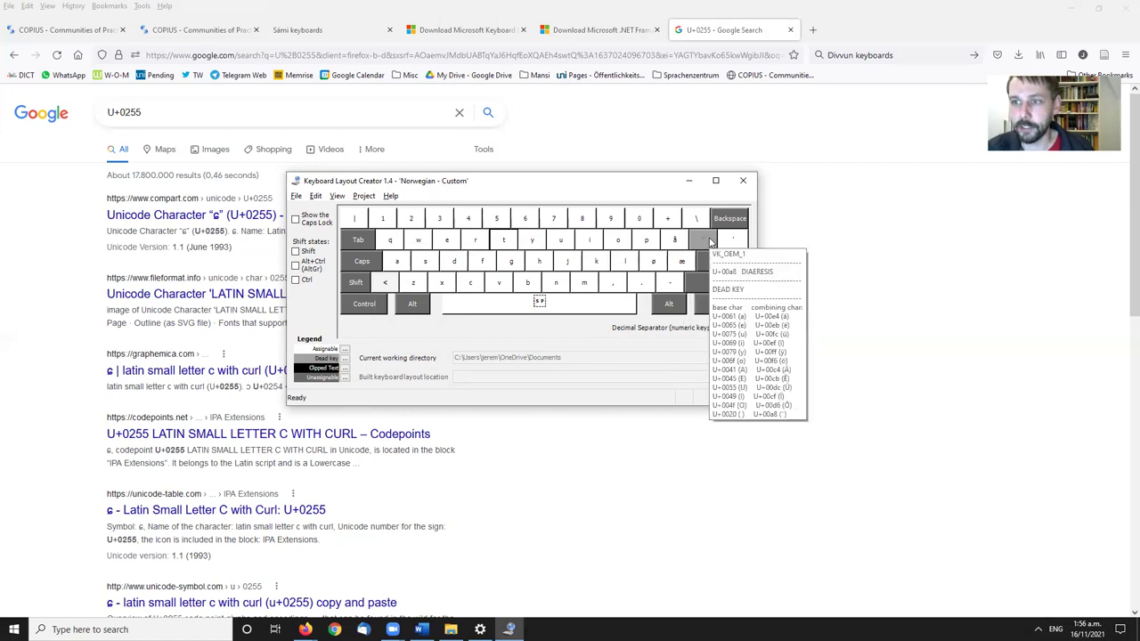
{"action": "right_click", "coordinate": [707, 241]}
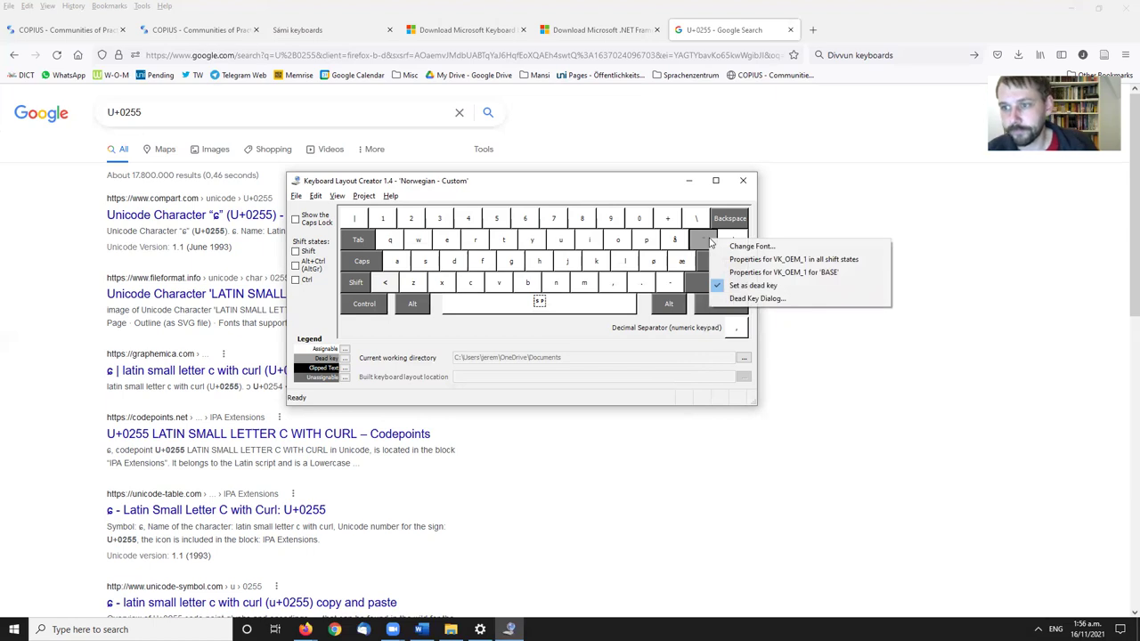
{"action": "left_click", "coordinate": [753, 299]}
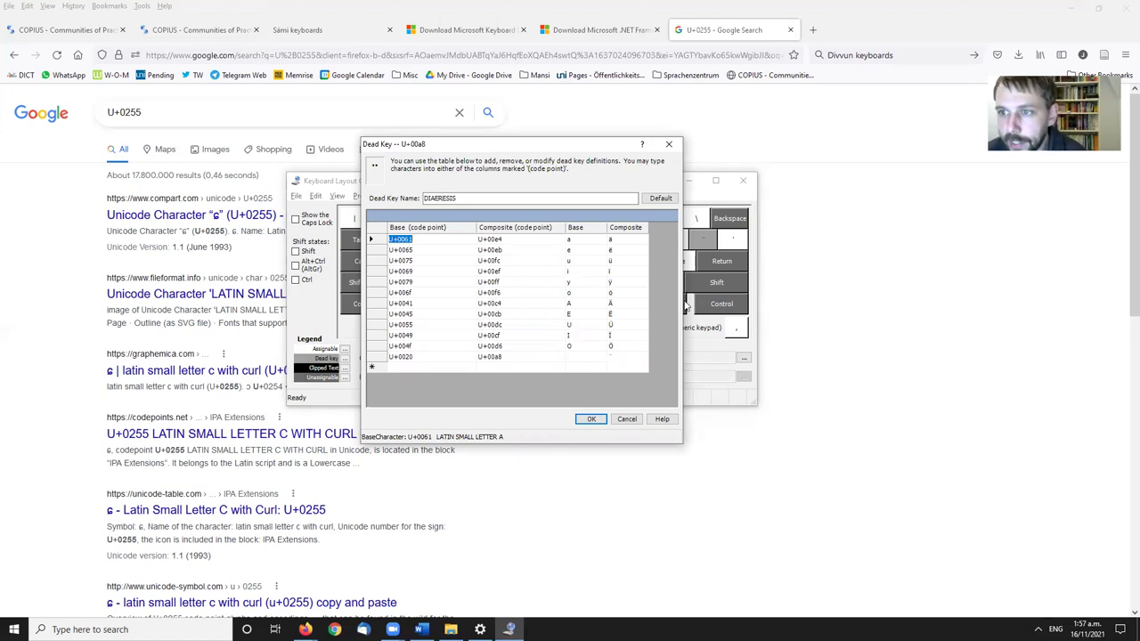
{"action": "left_click", "coordinate": [666, 148]}
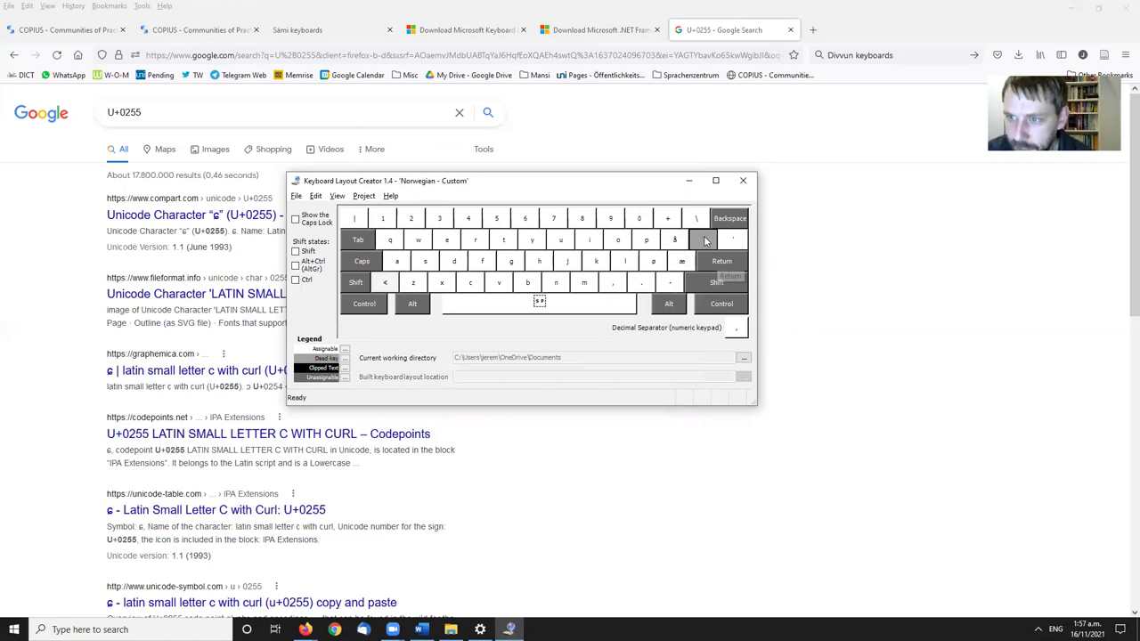
{"action": "mouse_move", "coordinate": [703, 241]}
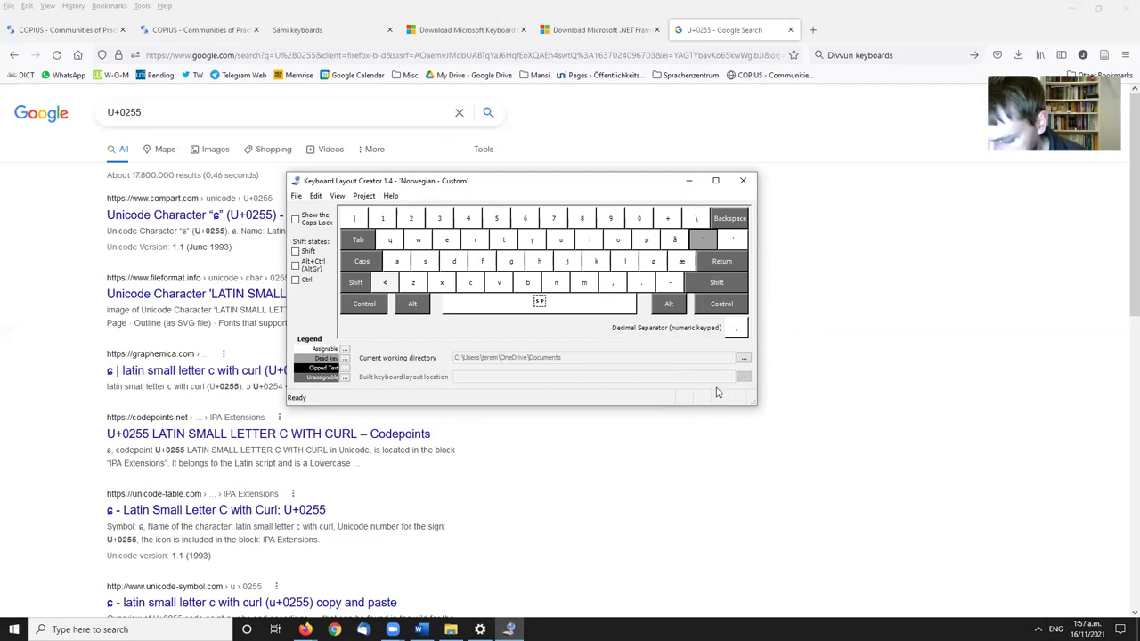
Set the plus key as a dead key and name it MACRON.
{"action": "mouse_move", "coordinate": [669, 223]}
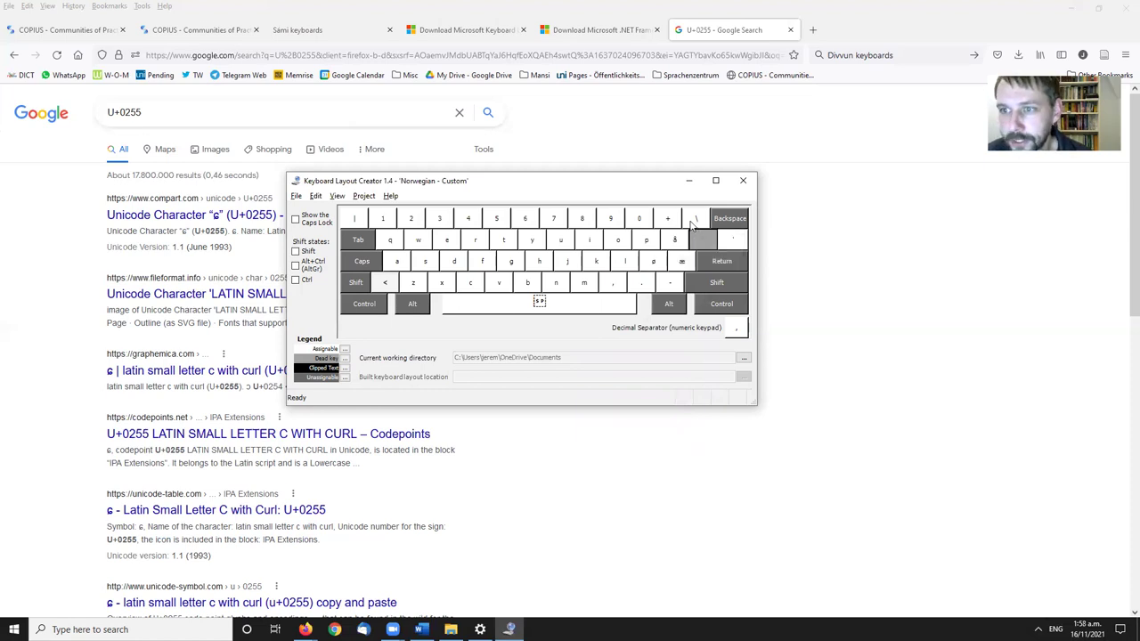
{"action": "right_click", "coordinate": [672, 222]}
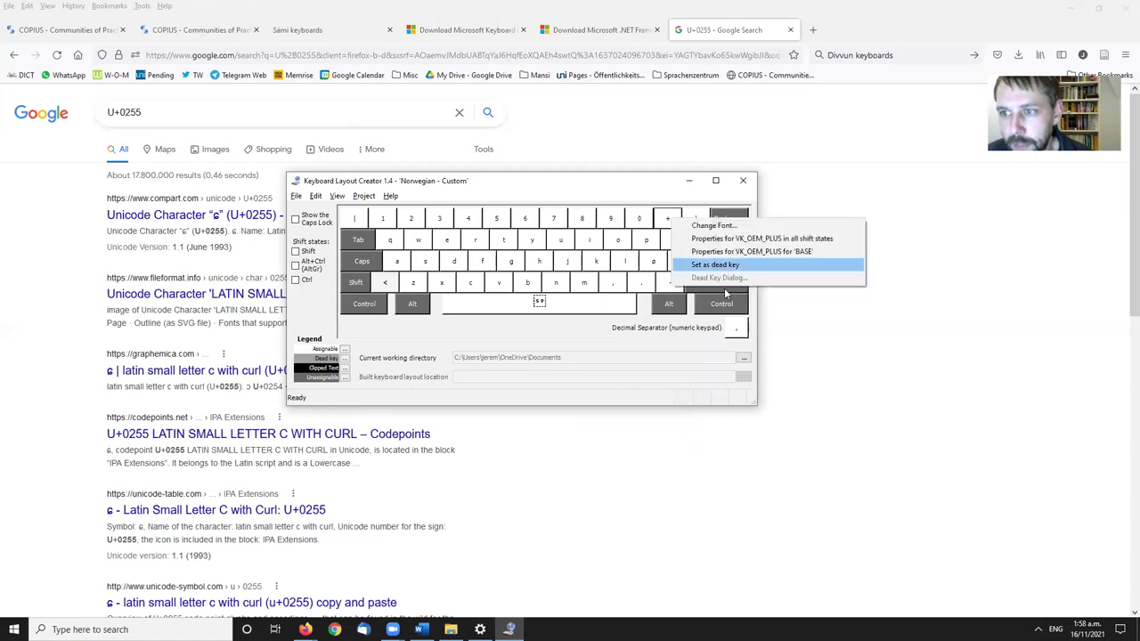
{"action": "left_click", "coordinate": [700, 265]}
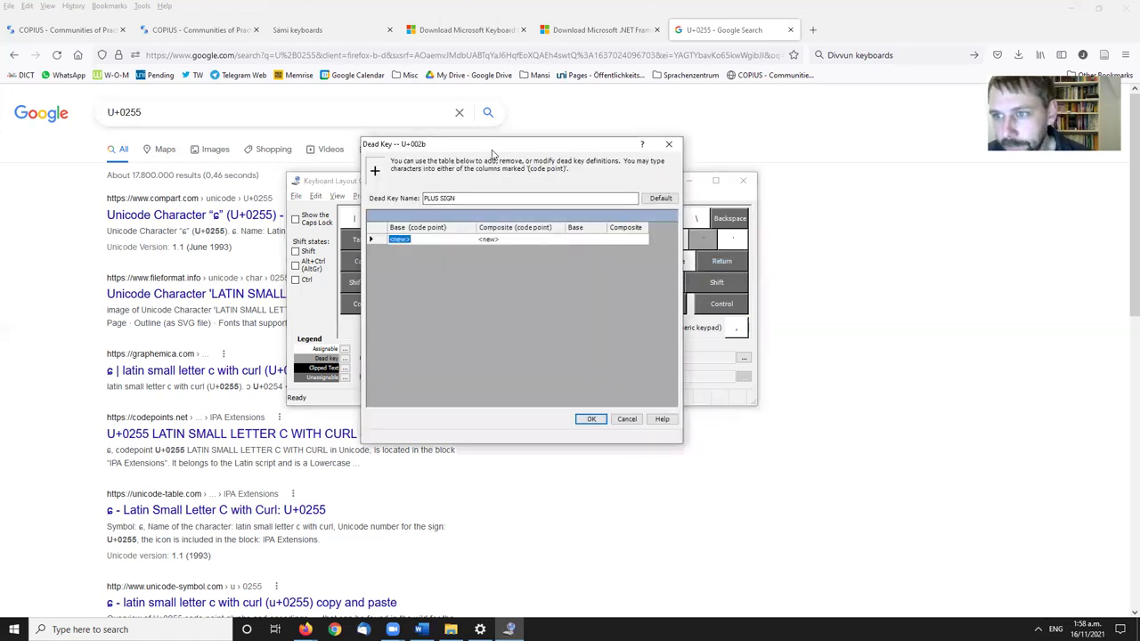
{"action": "left_click_drag", "start_coordinate": [492, 154], "coordinate": [733, 192]}
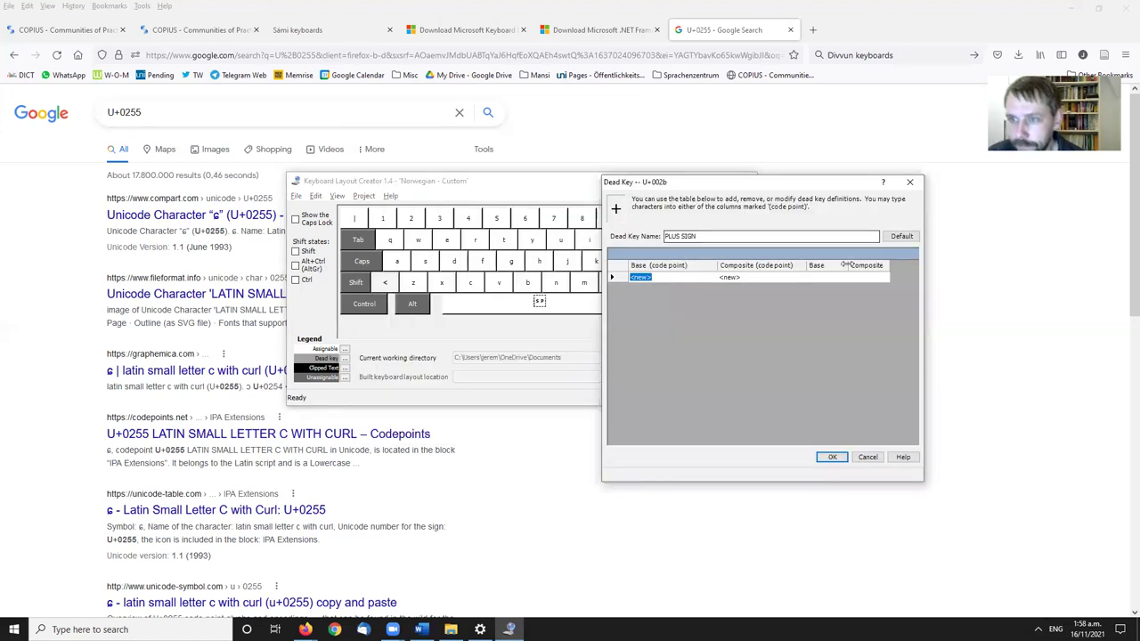
{"action": "triple_click", "coordinate": [712, 236]}
{"action": "type", "text": "MACRON"}
Enter a as the first base character in the macron dead key table.
{"action": "left_click", "coordinate": [645, 277]}
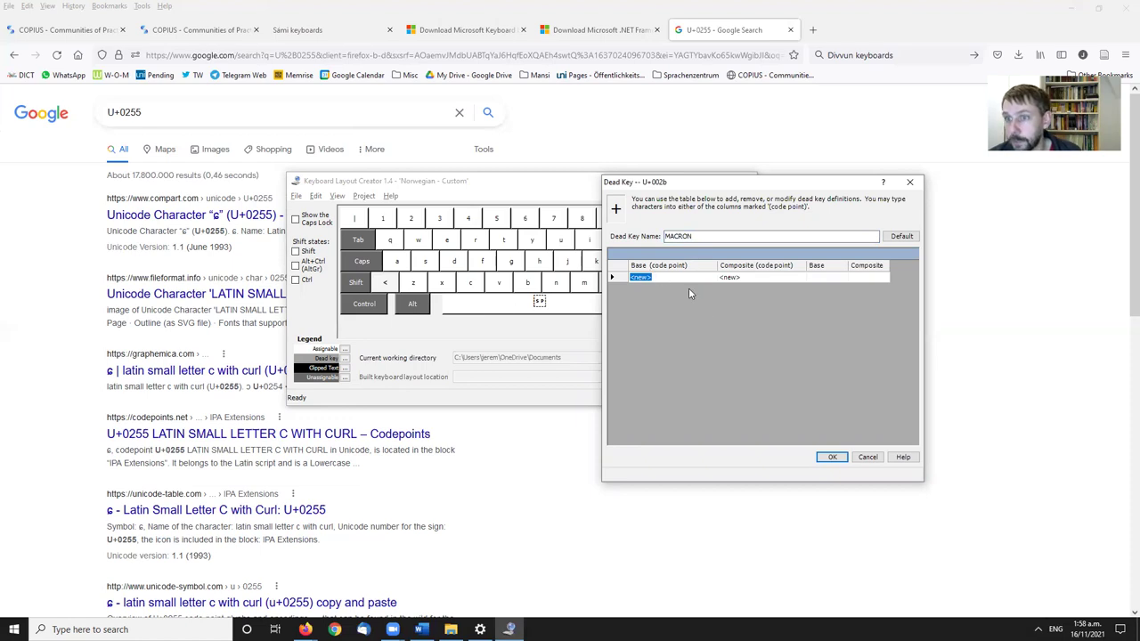
{"action": "type", "text": "a"}
{"action": "key", "text": "Tab"}
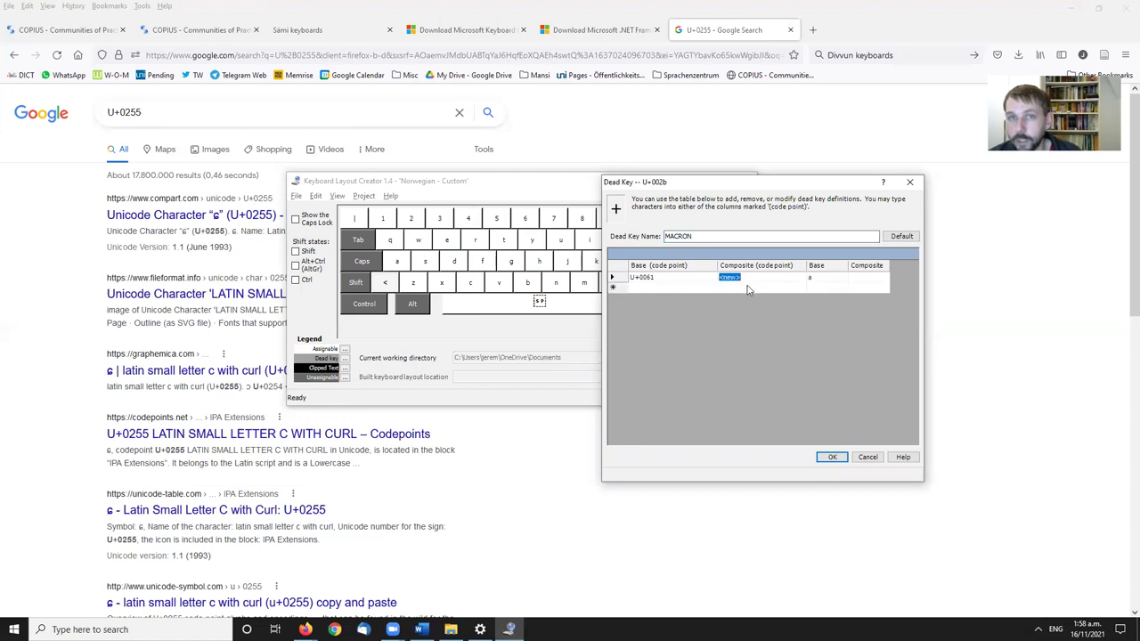
Switch to Firefox, return to the COPIUS orthography toolset page, find Latvian and open its diacritic helper.
{"action": "left_click", "coordinate": [195, 32]}
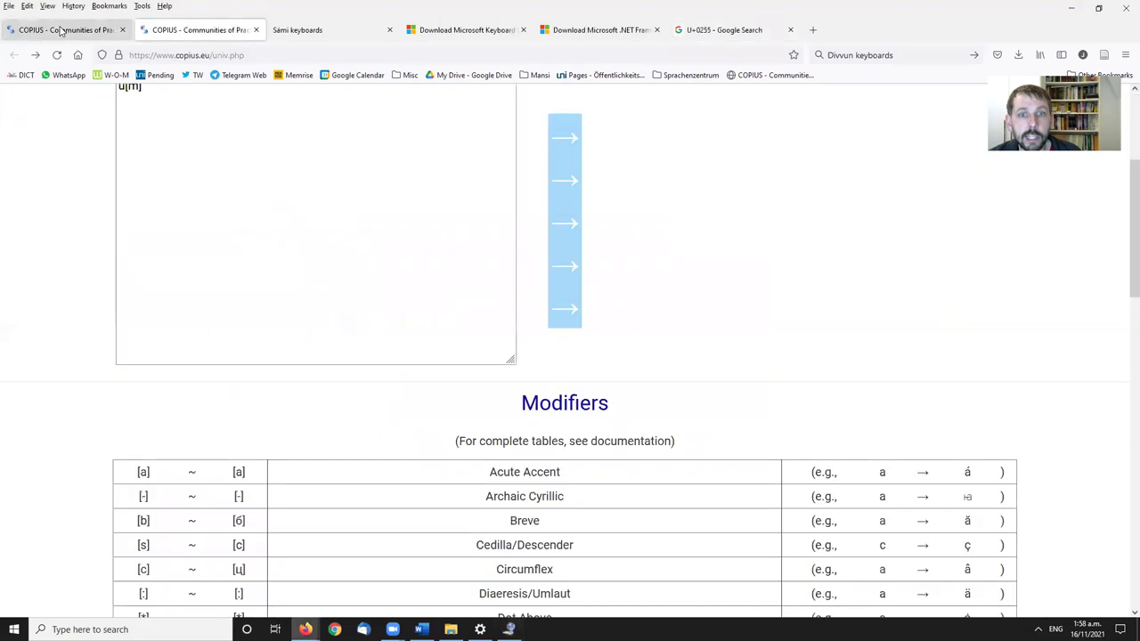
{"action": "left_click", "coordinate": [61, 31]}
{"action": "left_click", "coordinate": [194, 29]}
{"action": "scroll", "coordinate": [775, 329], "scroll_direction": "down", "scroll_amount": 1}
{"action": "scroll", "coordinate": [722, 317], "scroll_direction": "up", "scroll_amount": 2}
{"action": "left_click", "coordinate": [89, 30]}
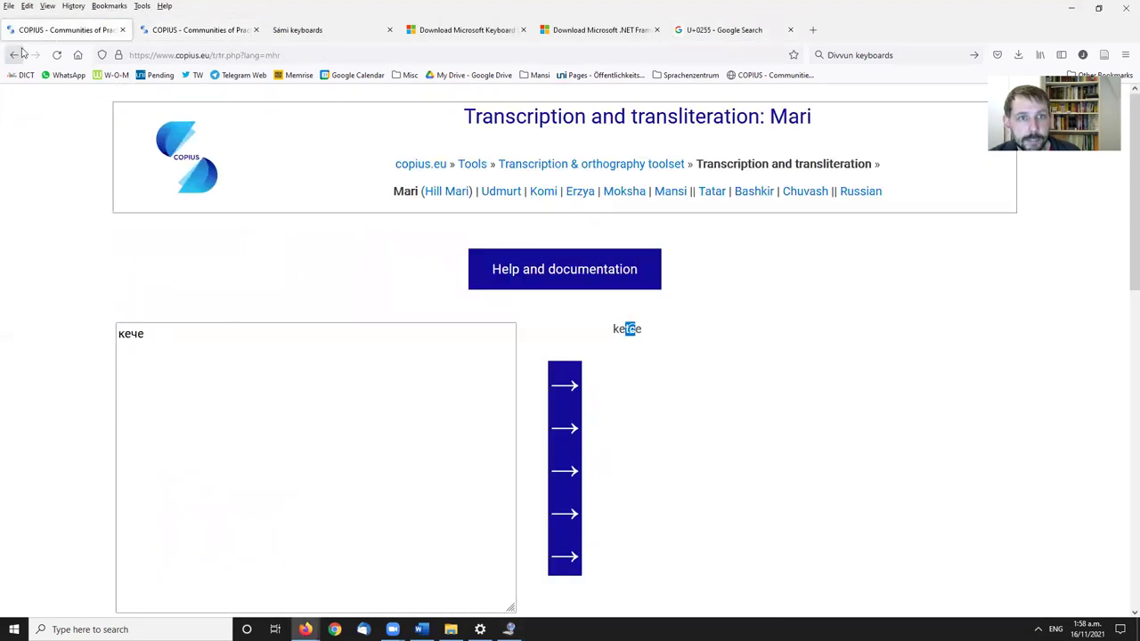
{"action": "left_click", "coordinate": [16, 55]}
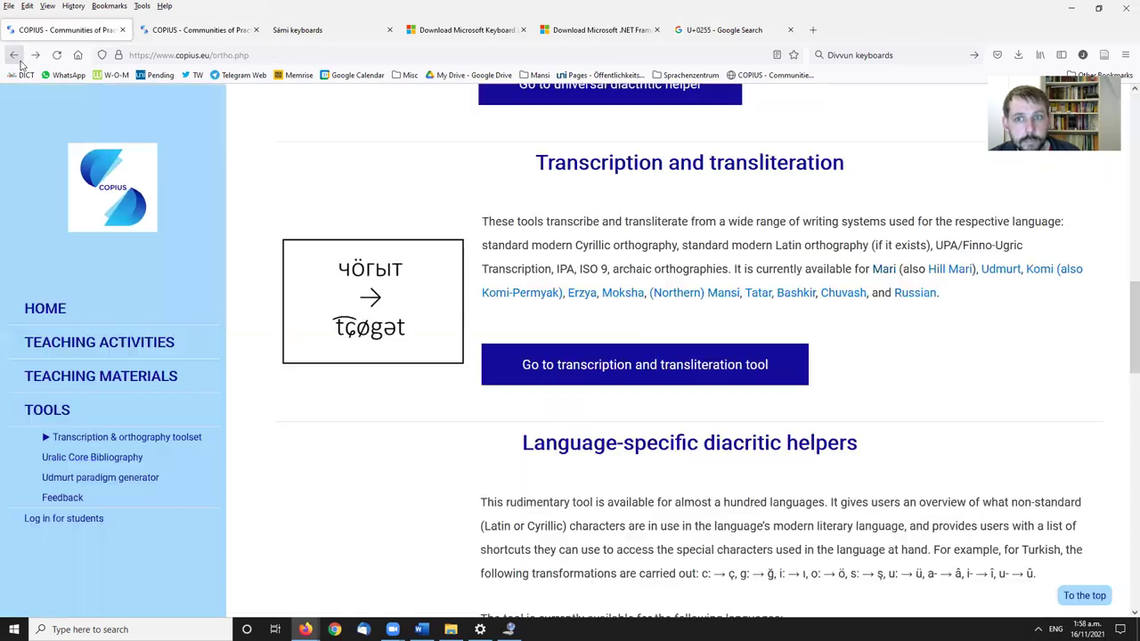
{"action": "key", "text": "ctrl+f"}
{"action": "type", "text": "Latvian"}
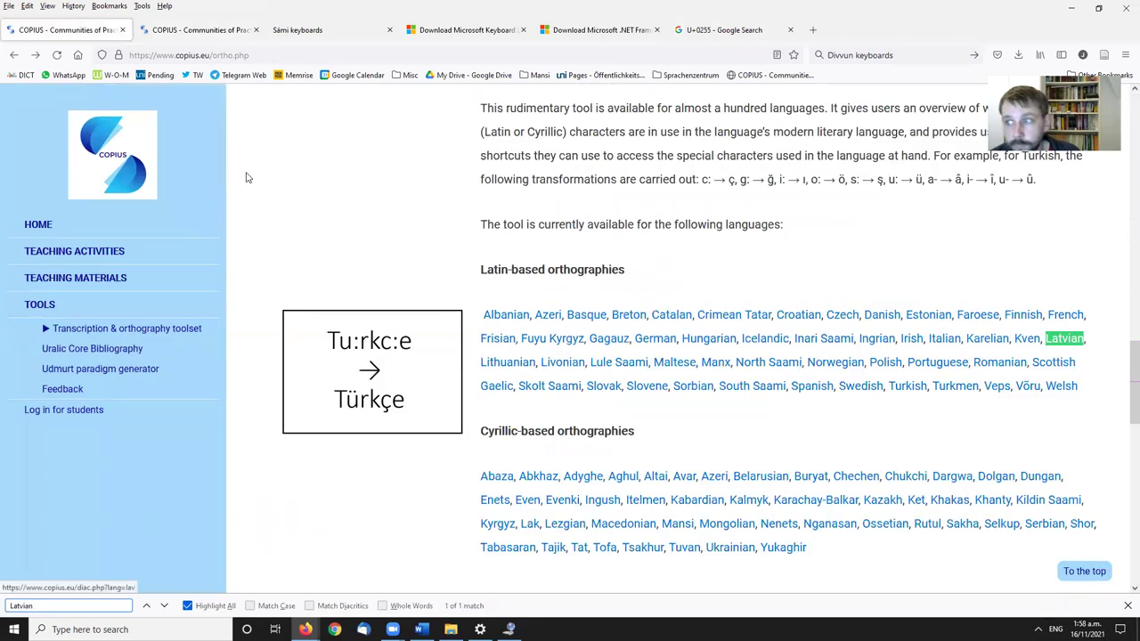
{"action": "left_click", "coordinate": [1062, 341]}
Copy ā from the Latvian transformations list and paste it as the composite character for a in the dead key table.
{"action": "scroll", "coordinate": [590, 392], "scroll_direction": "down", "scroll_amount": 3}
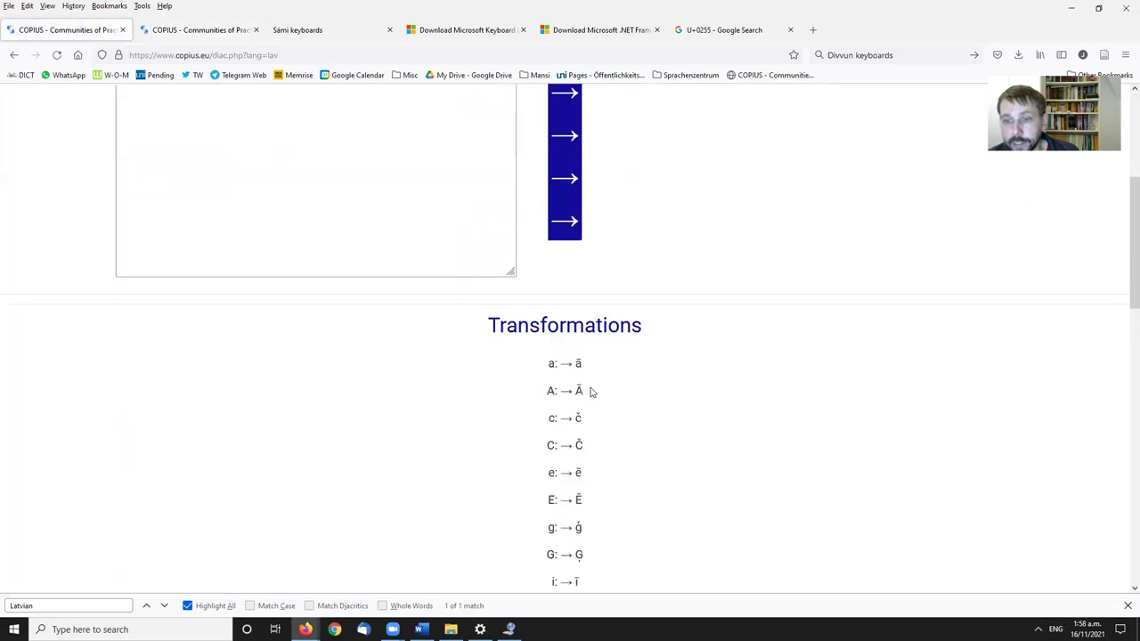
{"action": "scroll", "coordinate": [590, 392], "scroll_direction": "down", "scroll_amount": 2}
{"action": "double_click", "coordinate": [578, 239]}
{"action": "key", "text": "ctrl+c"}
{"action": "key", "text": "alt+Tab"}
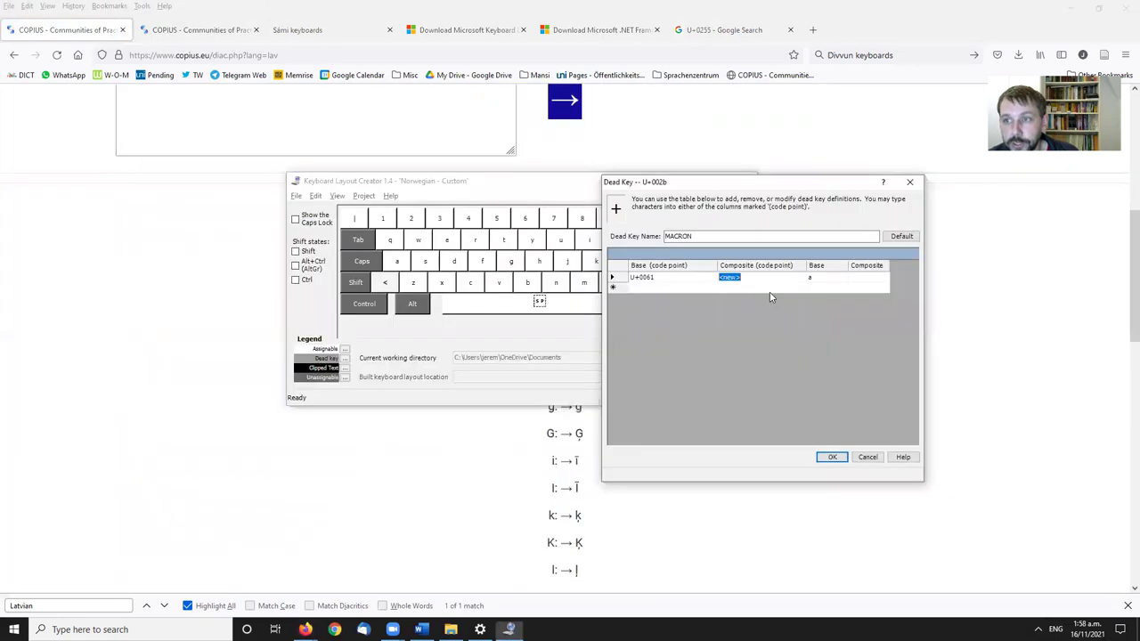
{"action": "key", "text": "F2"}
{"action": "key", "text": "ctrl+v"}
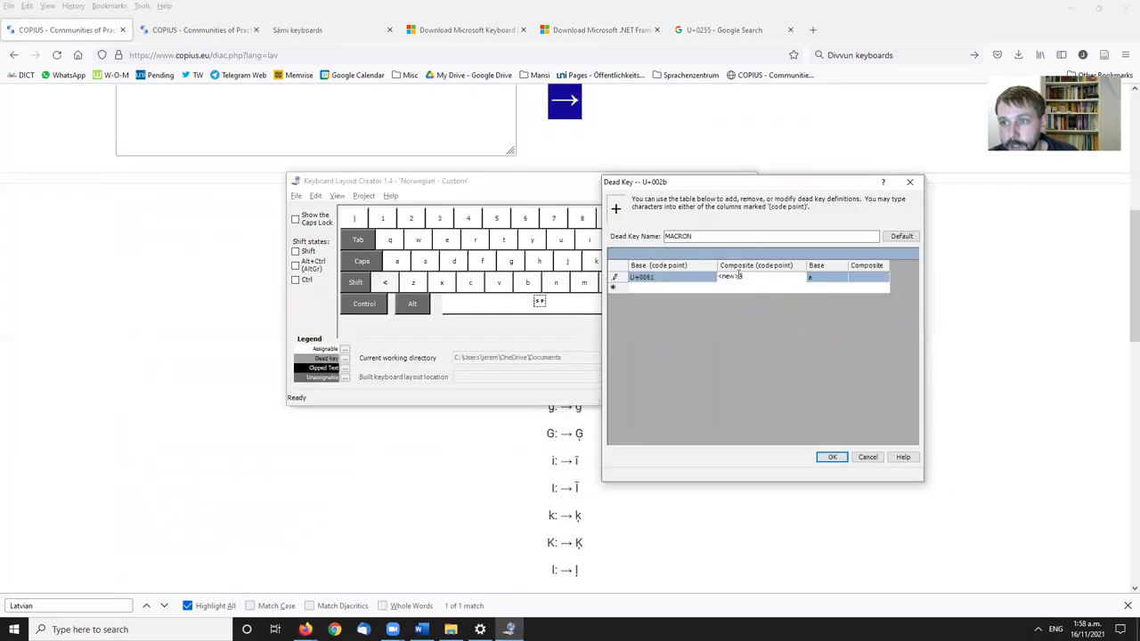
{"action": "left_click", "coordinate": [729, 293]}
{"action": "key", "text": "Return"}
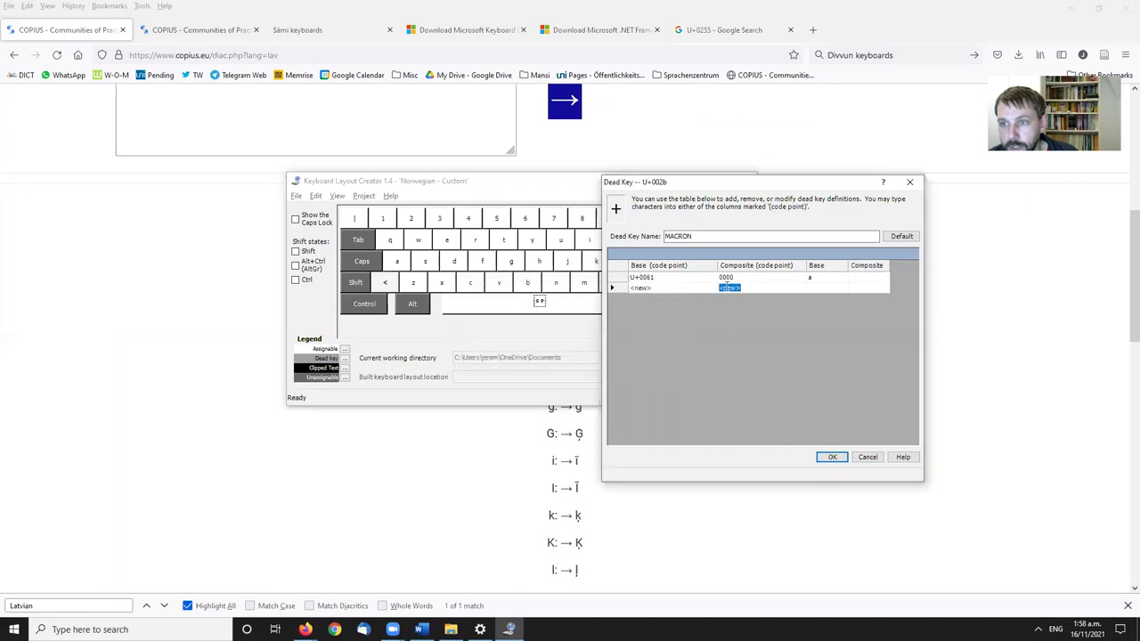
Add A as a second base character with Ā copied from the Latvian list as its composite, and confirm the dead key.
{"action": "key", "text": "Left"}
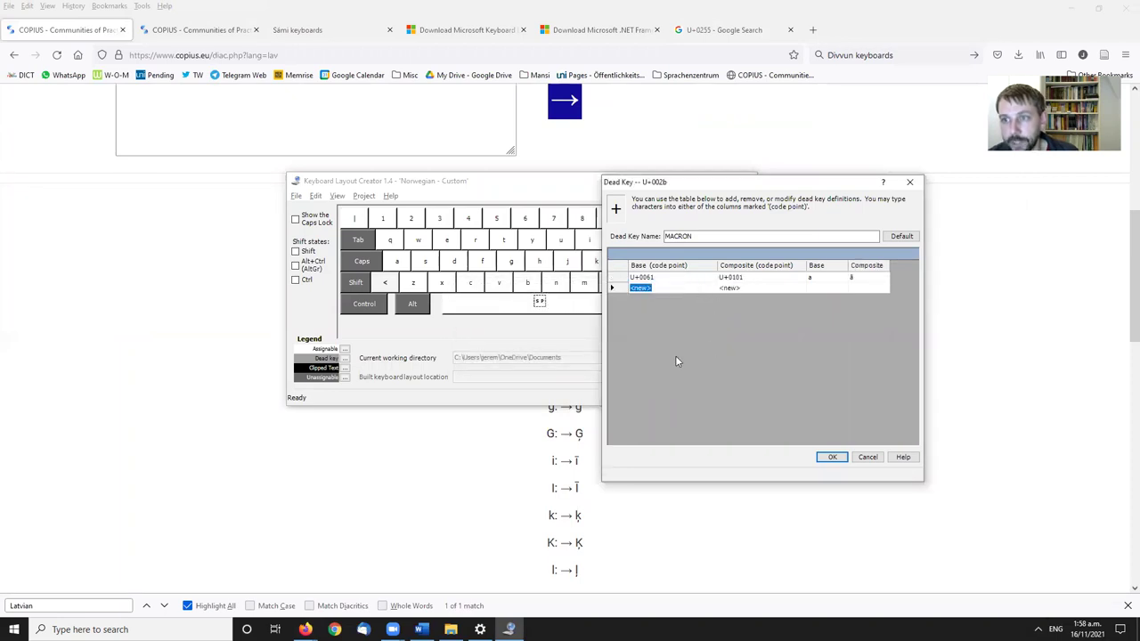
{"action": "type", "text": "A"}
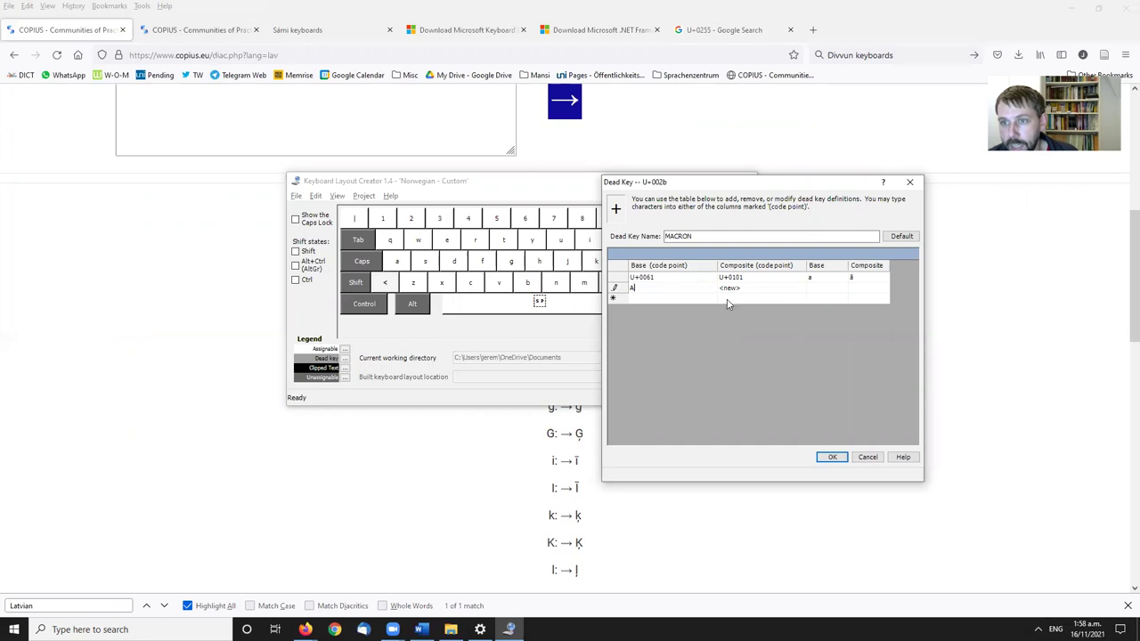
{"action": "key", "text": "Tab"}
{"action": "left_click", "coordinate": [745, 542]}
{"action": "left_click_drag", "start_coordinate": [574, 269], "coordinate": [588, 278]}
{"action": "left_click", "coordinate": [580, 271]}
{"action": "key", "text": "ctrl+c"}
{"action": "key", "text": "alt+Tab"}
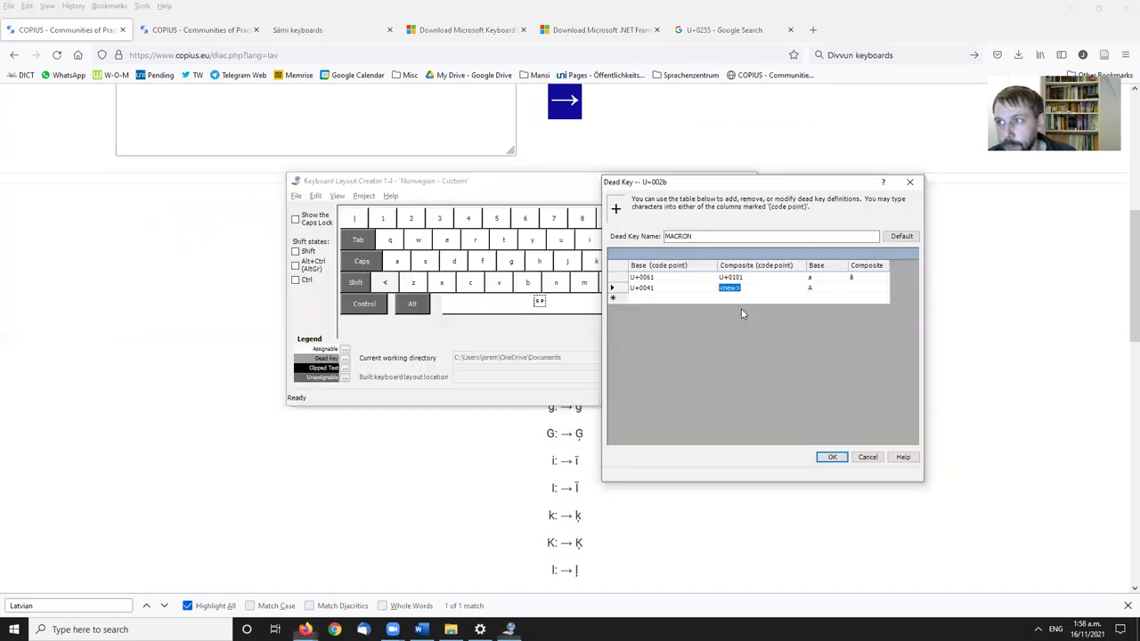
{"action": "key", "text": "ctrl+v"}
{"action": "left_click", "coordinate": [750, 277]}
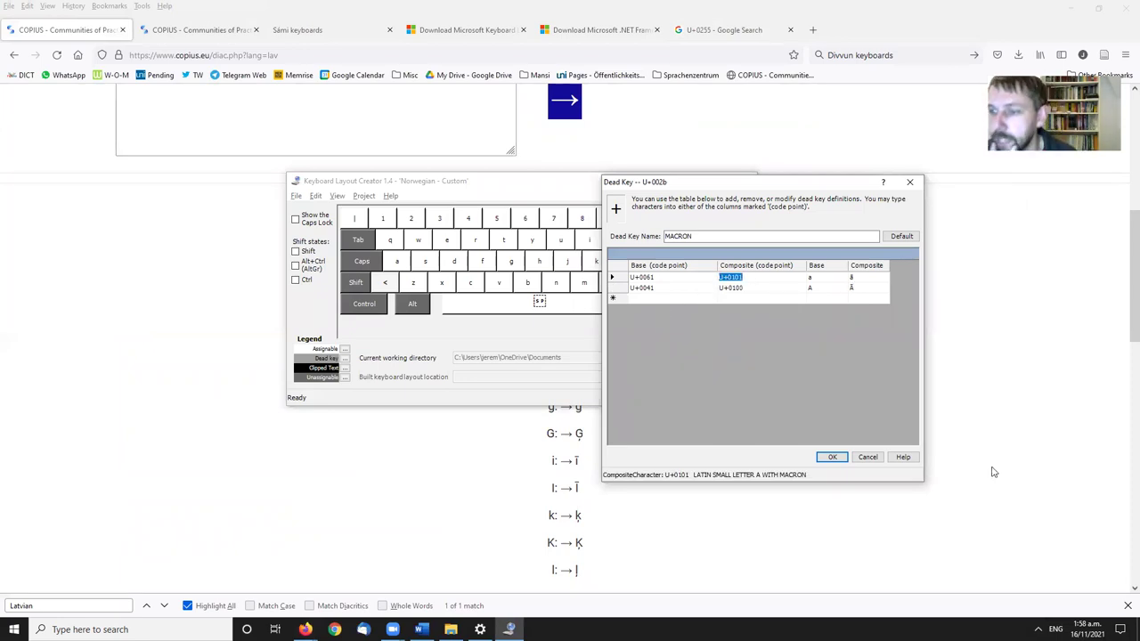
{"action": "left_click", "coordinate": [832, 458]}
Open the keyboard layout test and enter the ordinary letters asdfghjkløæåpqwe.
{"action": "mouse_move", "coordinate": [664, 228]}
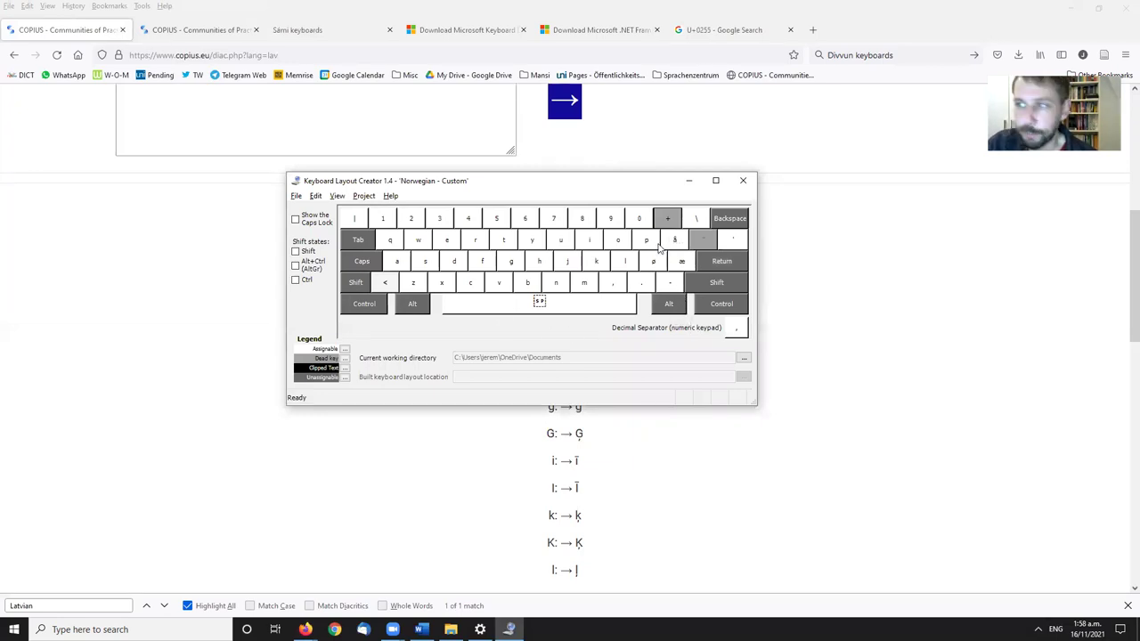
{"action": "mouse_move", "coordinate": [659, 249]}
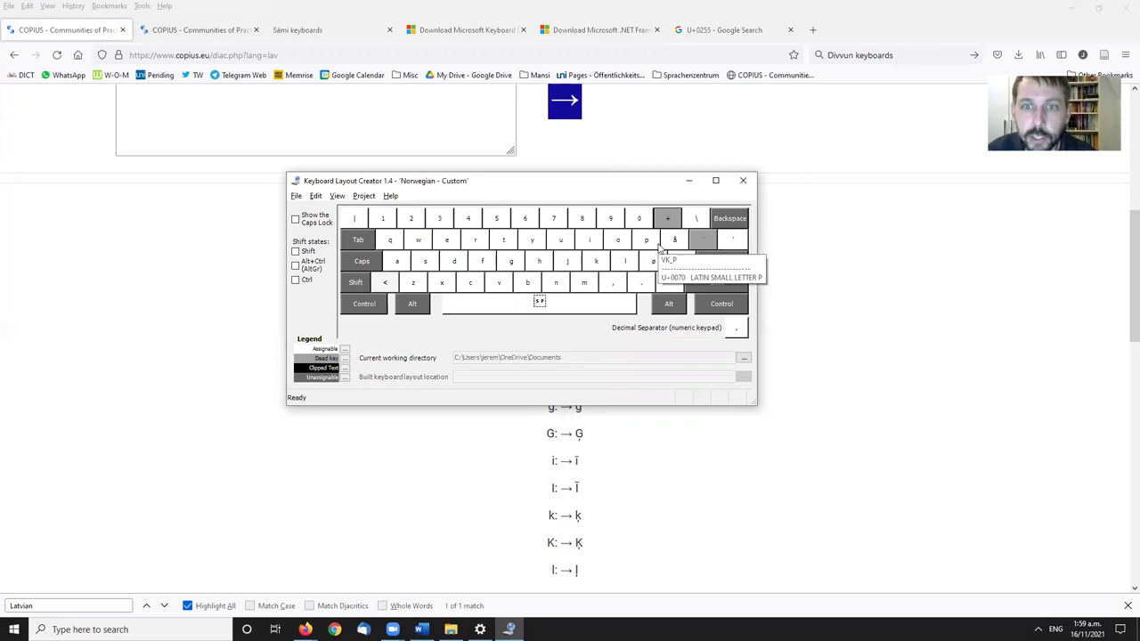
{"action": "left_click", "coordinate": [336, 196]}
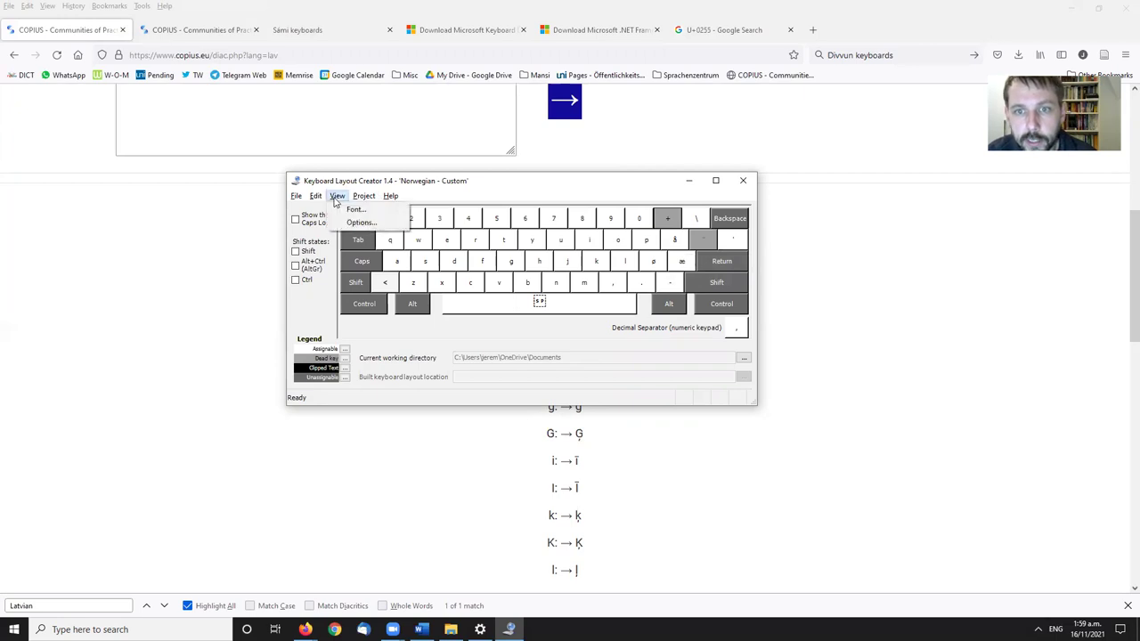
{"action": "mouse_move", "coordinate": [392, 198]}
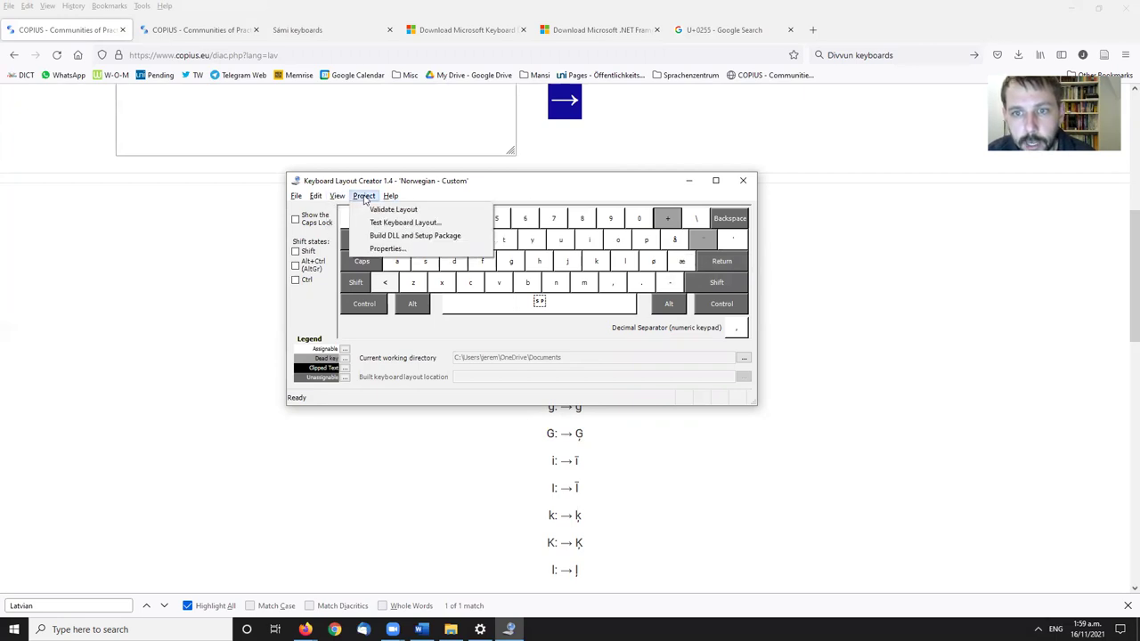
{"action": "mouse_move", "coordinate": [391, 197]}
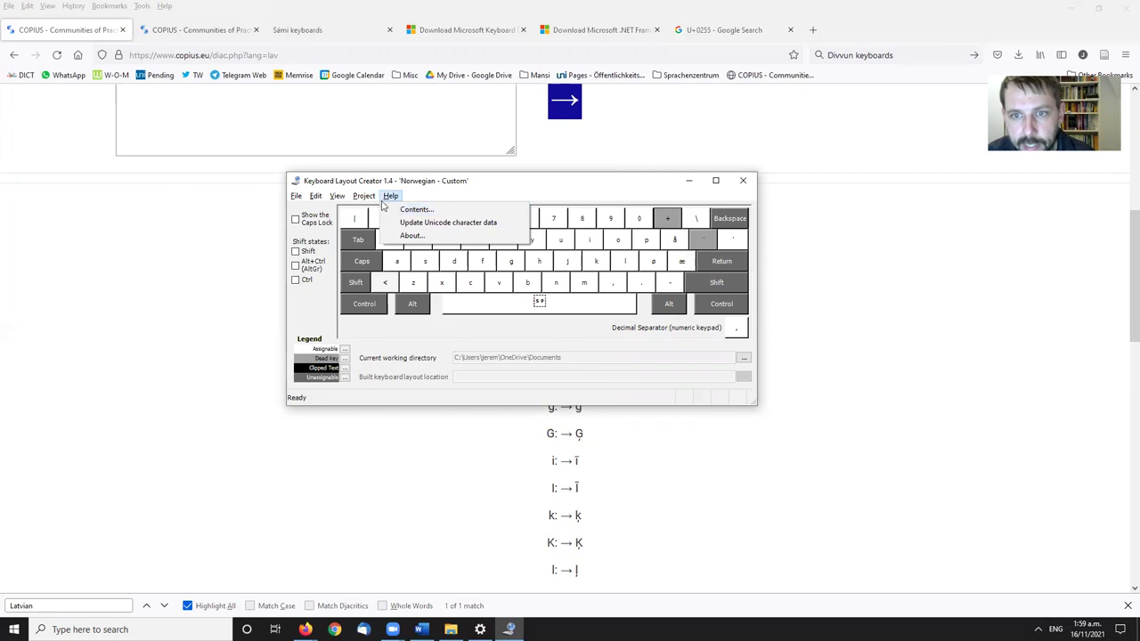
{"action": "left_click", "coordinate": [392, 223]}
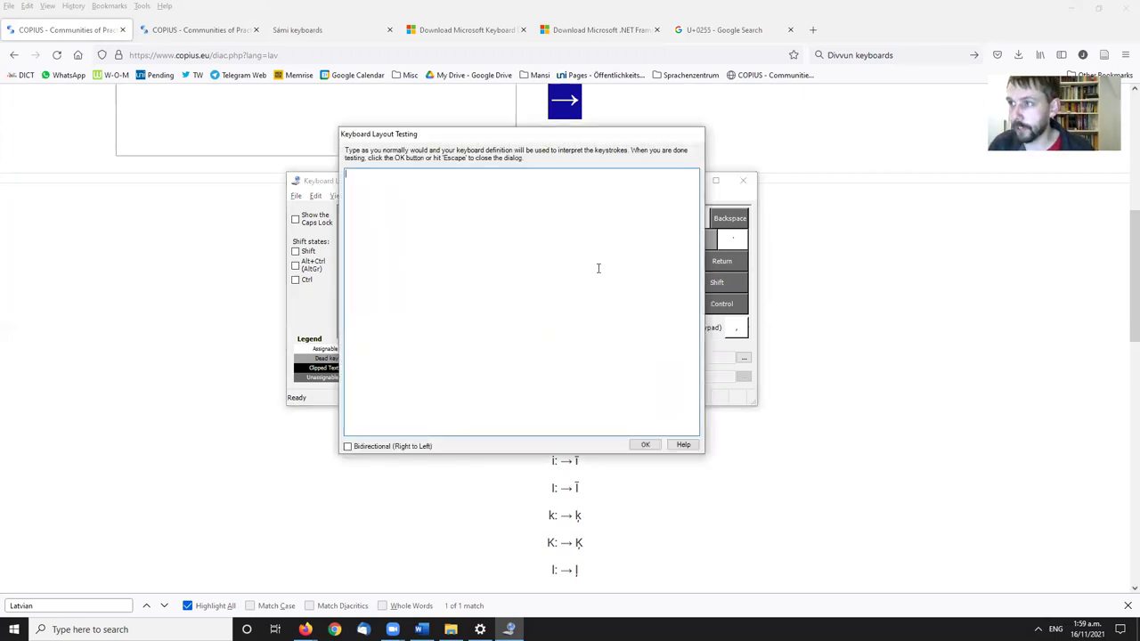
{"action": "type", "text": "asdfghj"}
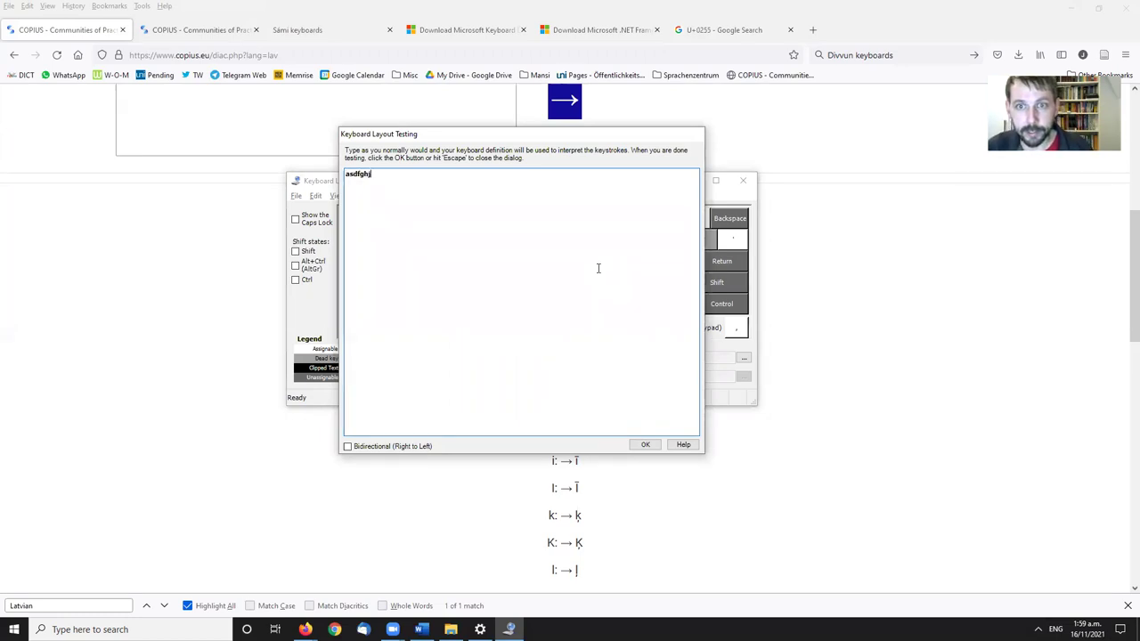
{"action": "type", "text": "kløæđqwe"}
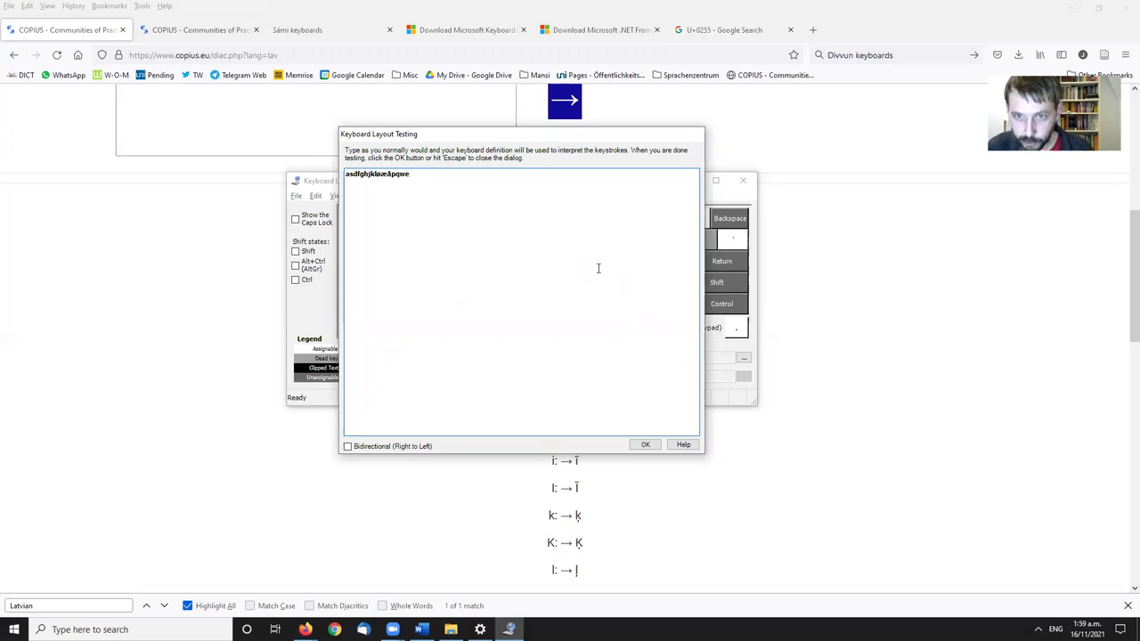
Test the special character č, the IPA sequence and the dead key with a and y, and close the layout test.
{"action": "type", "text": "r"}
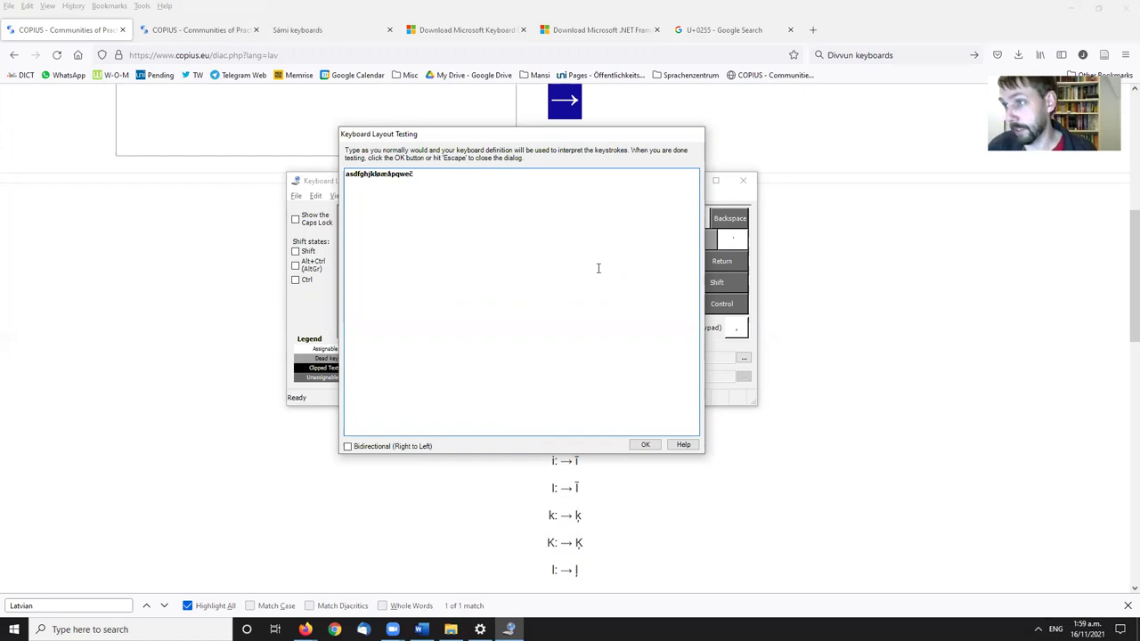
{"action": "type", "text": "ā"}
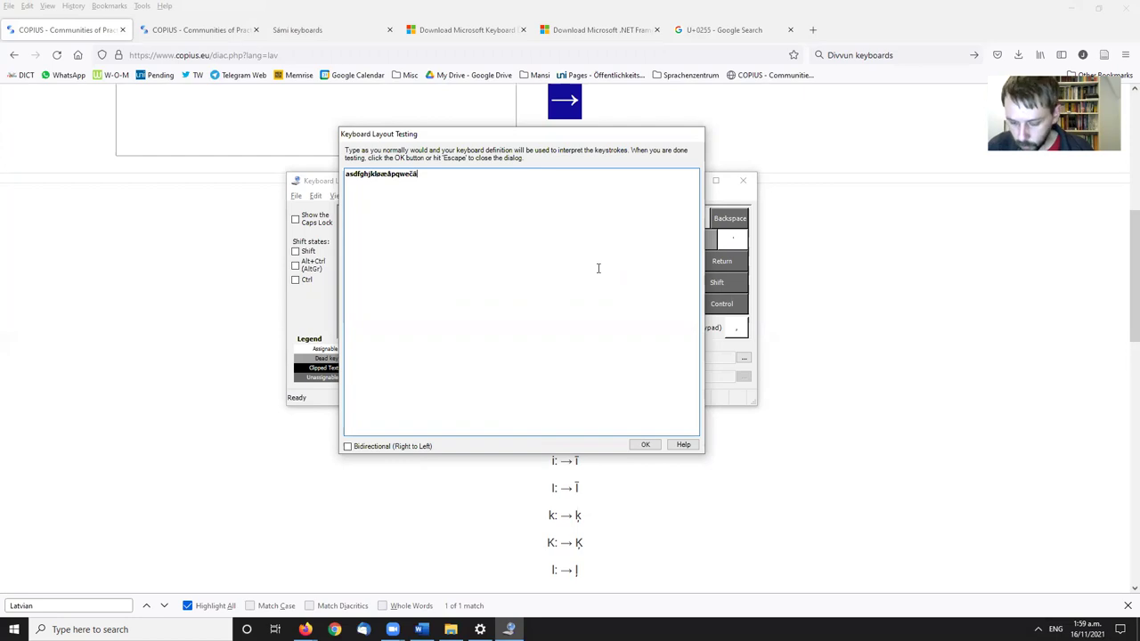
{"action": "type", "text": "ts"}
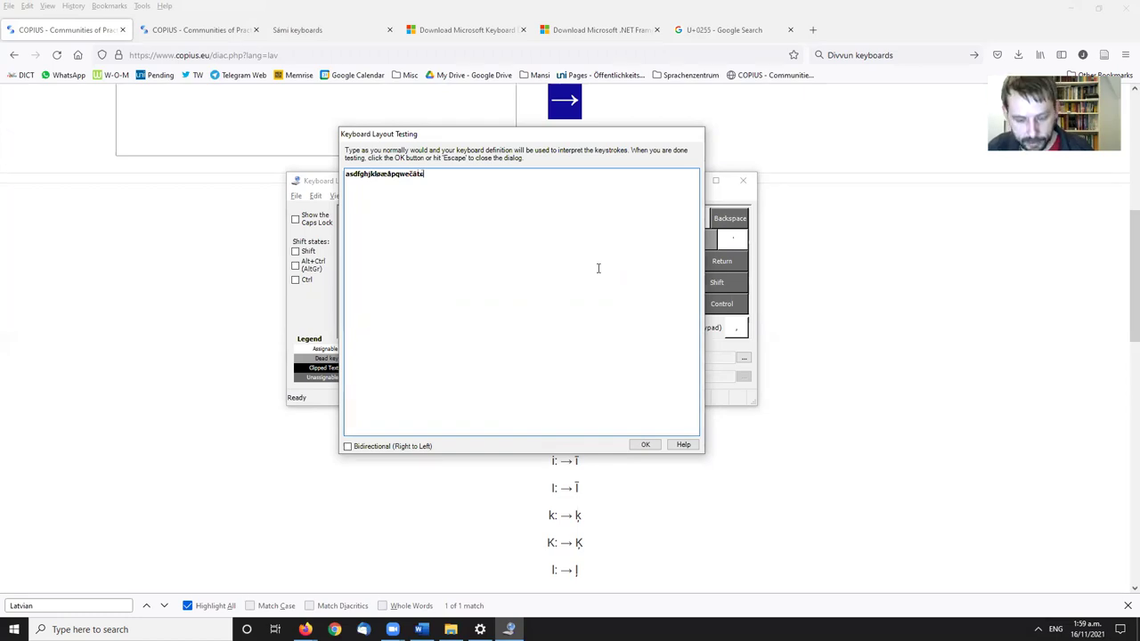
{"action": "type", "text": "ā"}
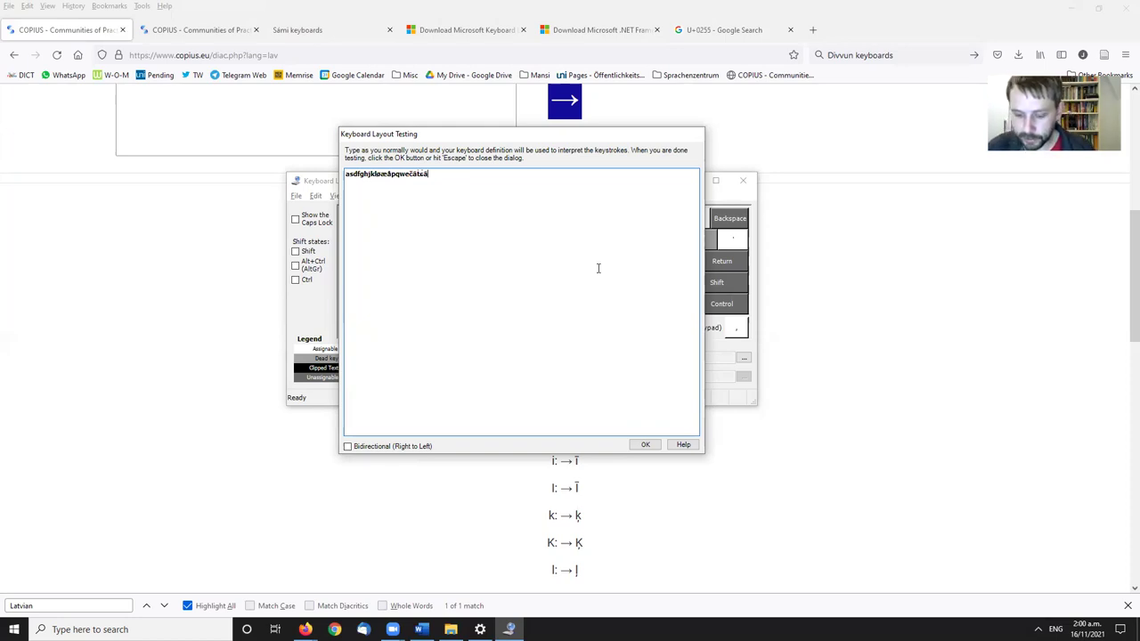
{"action": "type", "text": "ty"}
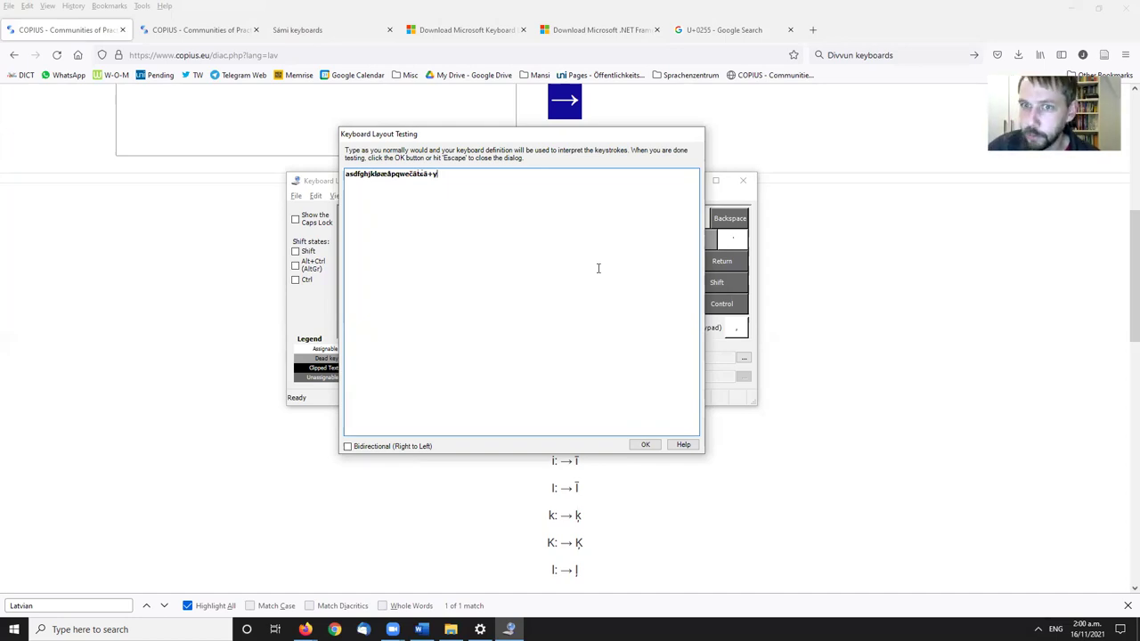
{"action": "left_click", "coordinate": [645, 445]}
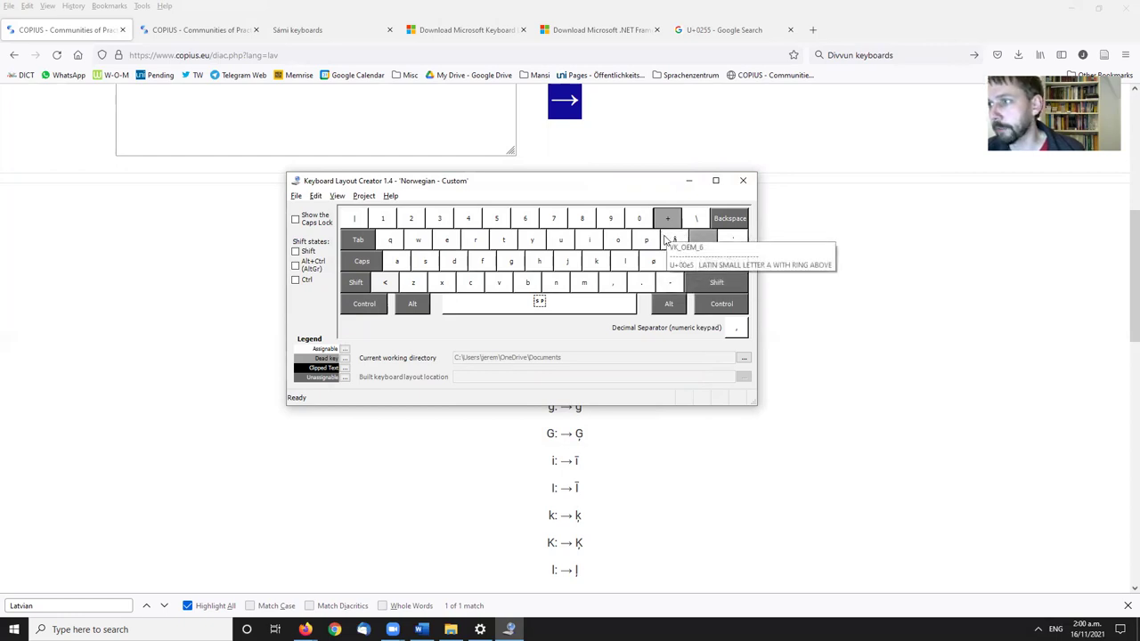
Search the web in a new Firefox tab for "combining character macron".
{"action": "left_click", "coordinate": [884, 203]}
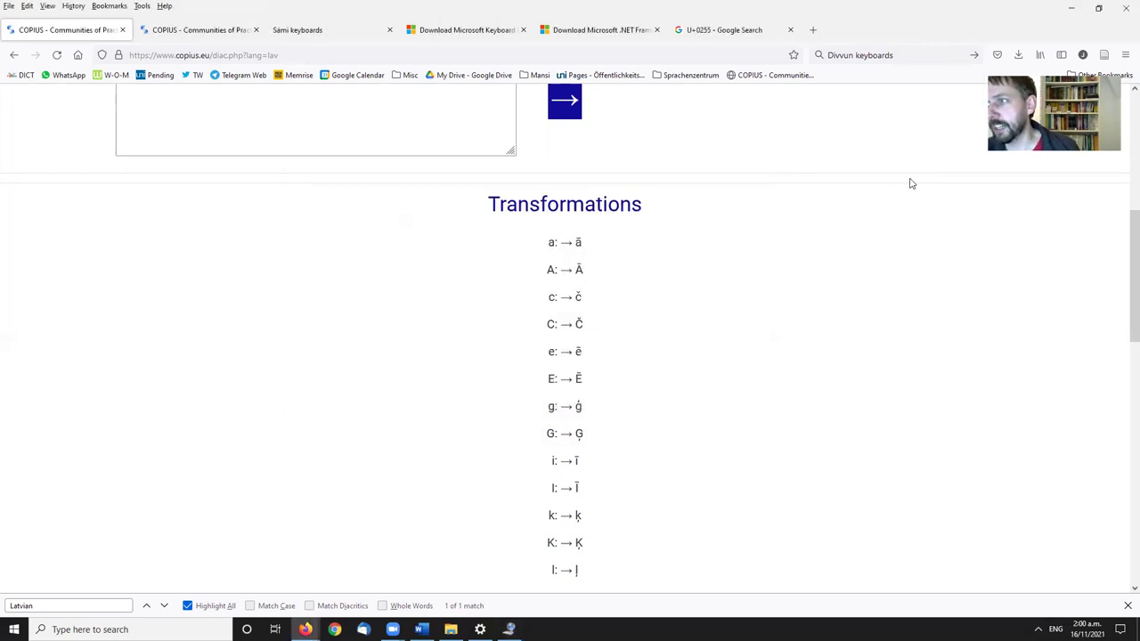
{"action": "key", "text": "ctrl+t"}
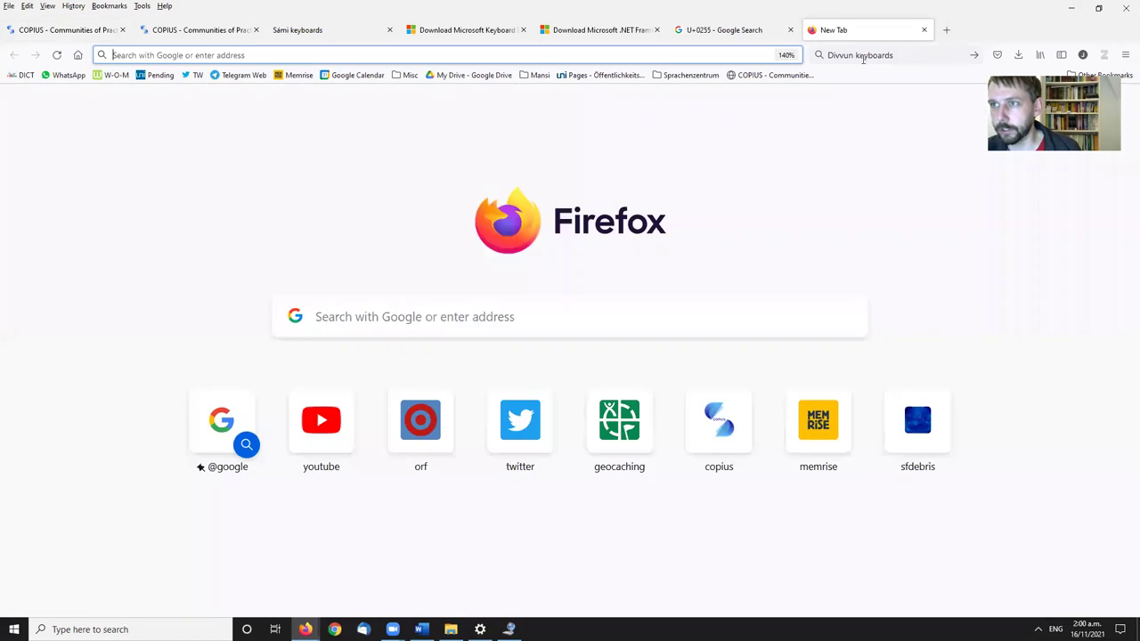
{"action": "left_click", "coordinate": [861, 56]}
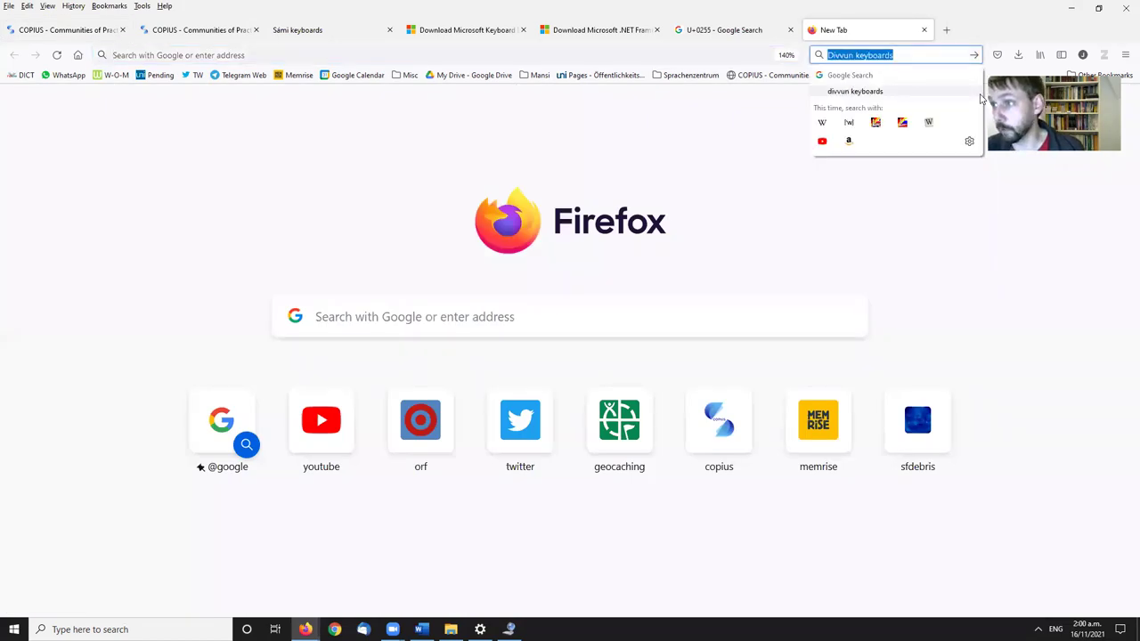
{"action": "type", "text": "combi"}
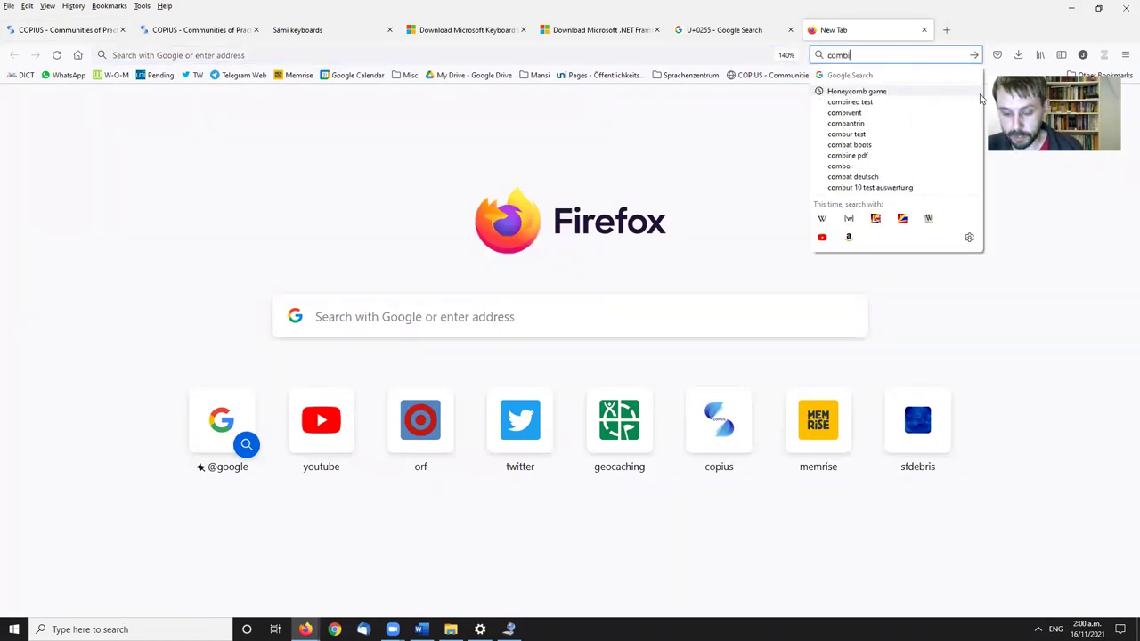
{"action": "type", "text": "ning character macro"}
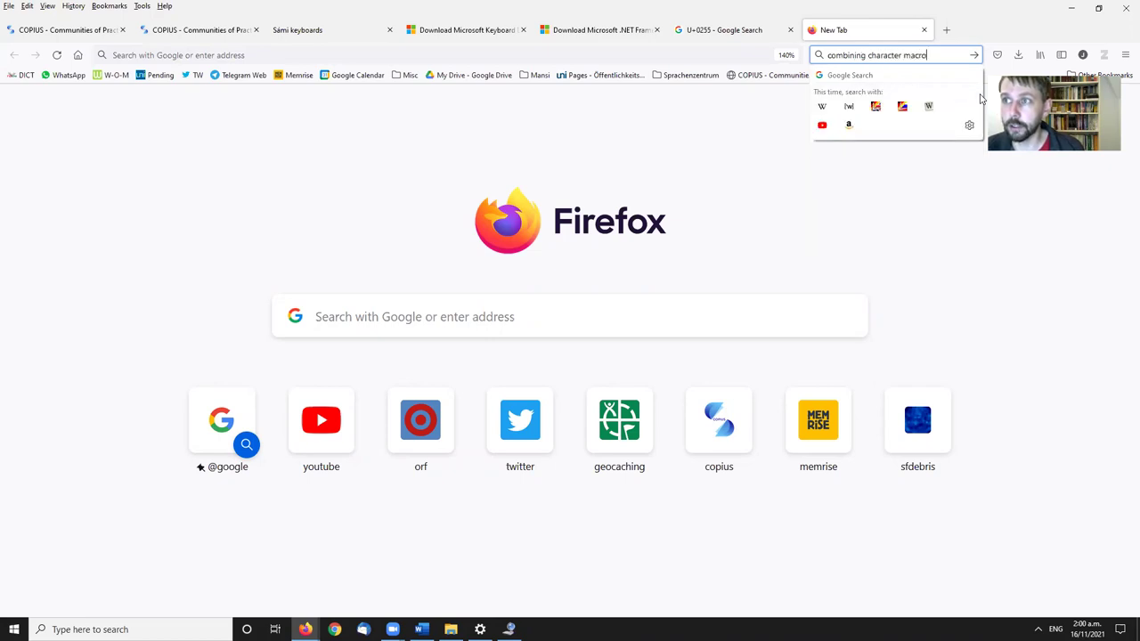
{"action": "type", "text": "n"}
{"action": "key", "text": "Return"}
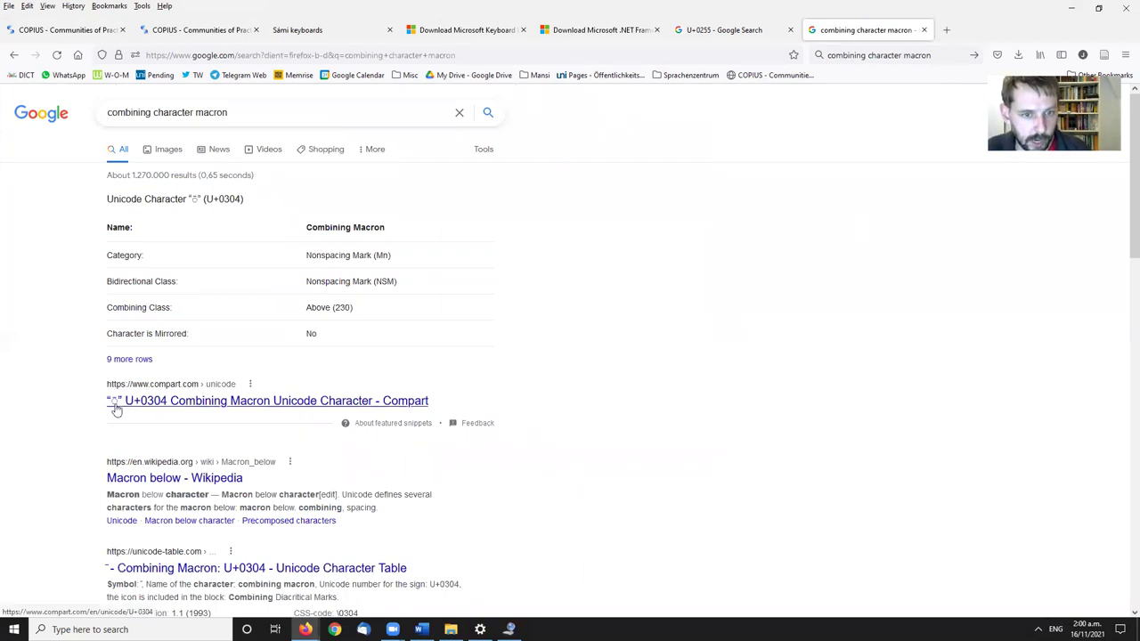
Select the combining macron's code point U+0304 in the Compart result and switch back to Keyboard Layout Creator.
{"action": "left_click_drag", "start_coordinate": [123, 404], "coordinate": [170, 407]}
{"action": "left_click", "coordinate": [182, 422]}
{"action": "key", "text": "alt+Tab"}
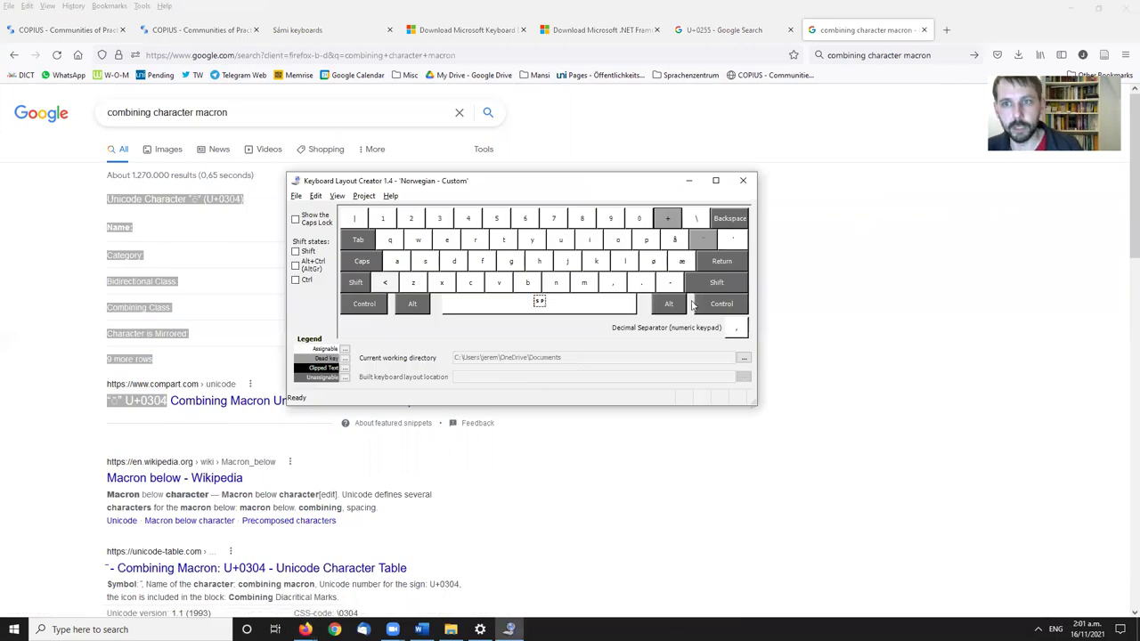
Paste the copied result text into the Google search box and copy just the code point U+0304 from it.
{"action": "left_click", "coordinate": [251, 114]}
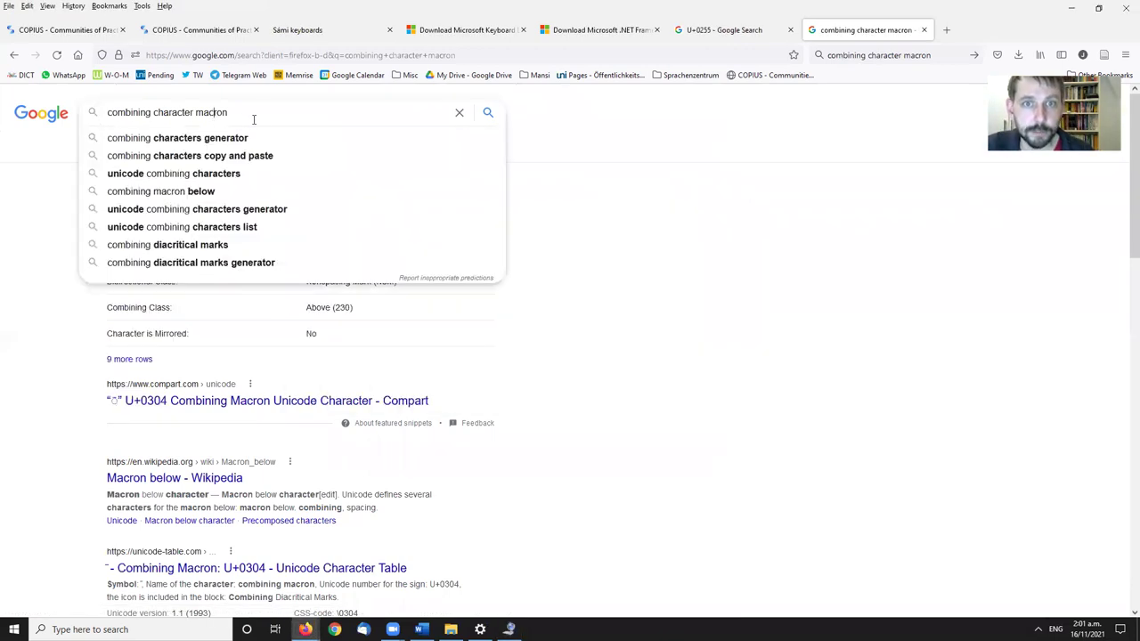
{"action": "type", "text": "Unicode Character \"ō\" (U+0304) Name: Combining Macron Category: Nonspacing Mark Bidirectional Class: Nonspacing Mark Combining Class: Above (230) Character is Mirrored: No 9 more rows \"ō\" U+0304"}
{"action": "double_click", "coordinate": [436, 113]}
{"action": "key", "text": "ctrl+c"}
{"action": "key", "text": "BackSpace"}
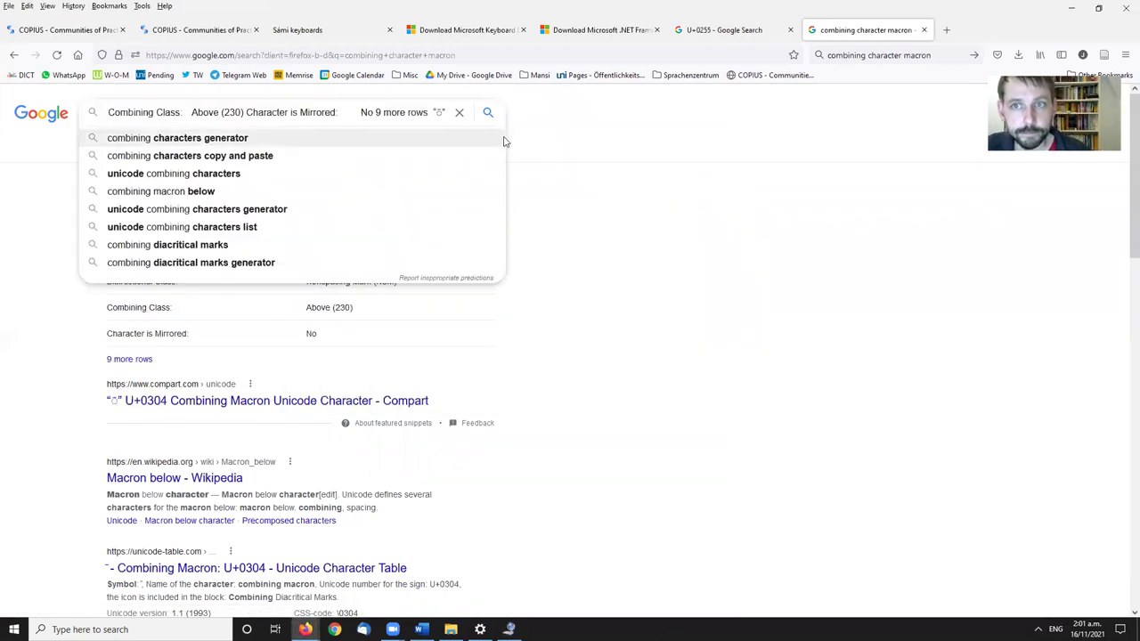
In Keyboard Layout Creator, assign U+0304 to the base state of the VK_OEM_PLUS dead key.
{"action": "key", "text": "alt+Tab"}
{"action": "right_click", "coordinate": [667, 218]}
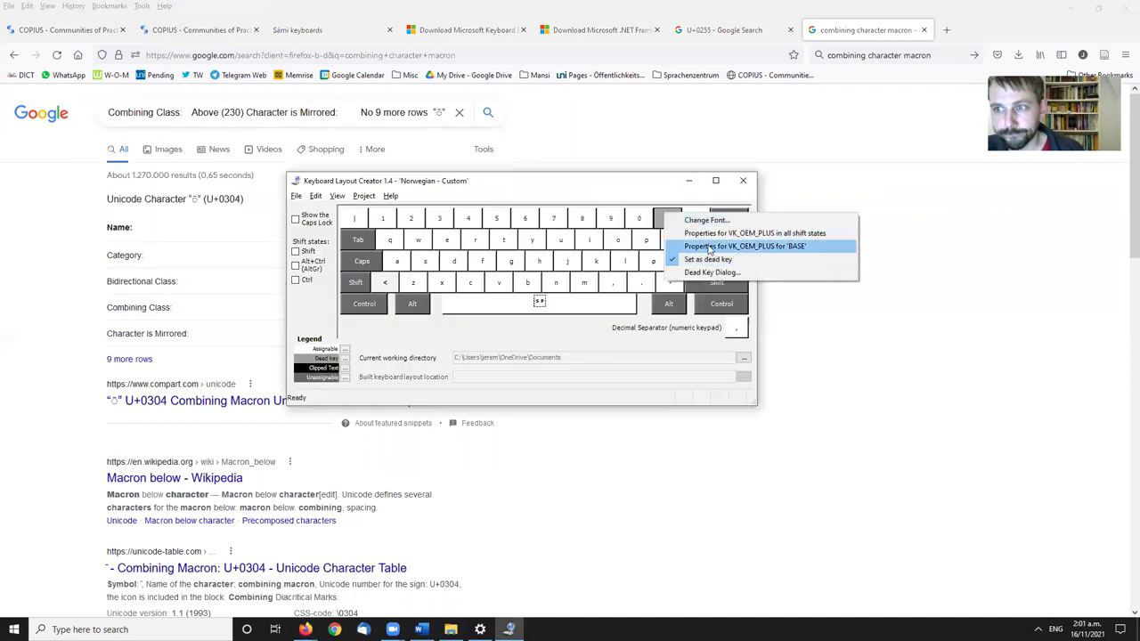
{"action": "left_click", "coordinate": [744, 246]}
{"action": "key", "text": "ctrl+v"}
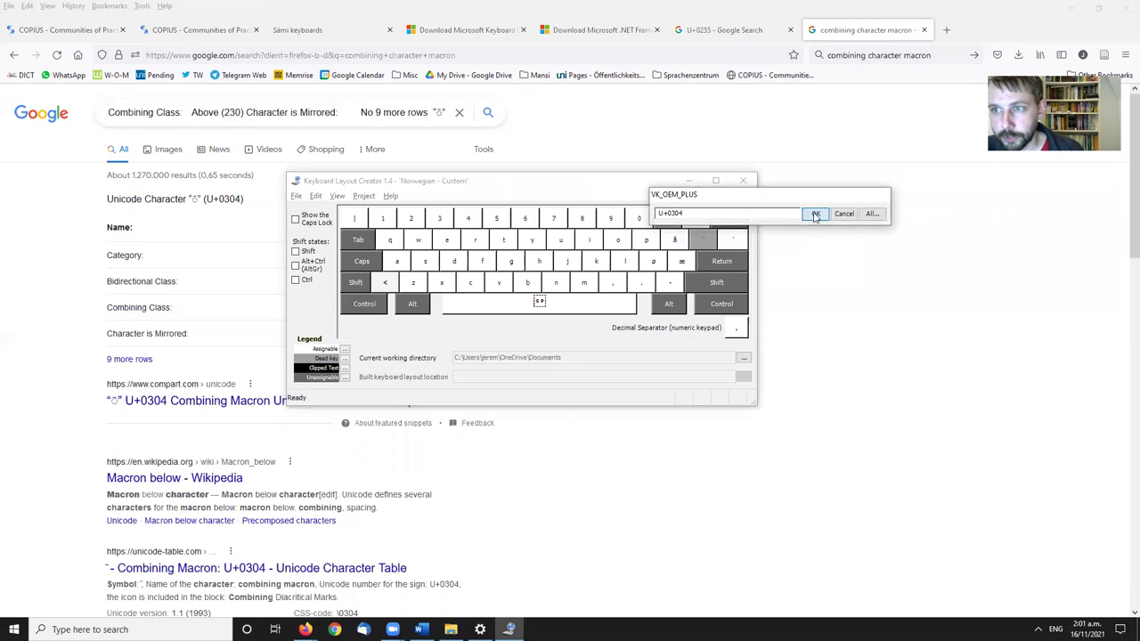
{"action": "left_click", "coordinate": [815, 214]}
Check the VK_OEM_PLUS properties in all shift states and open the key's dead key table.
{"action": "right_click", "coordinate": [669, 218]}
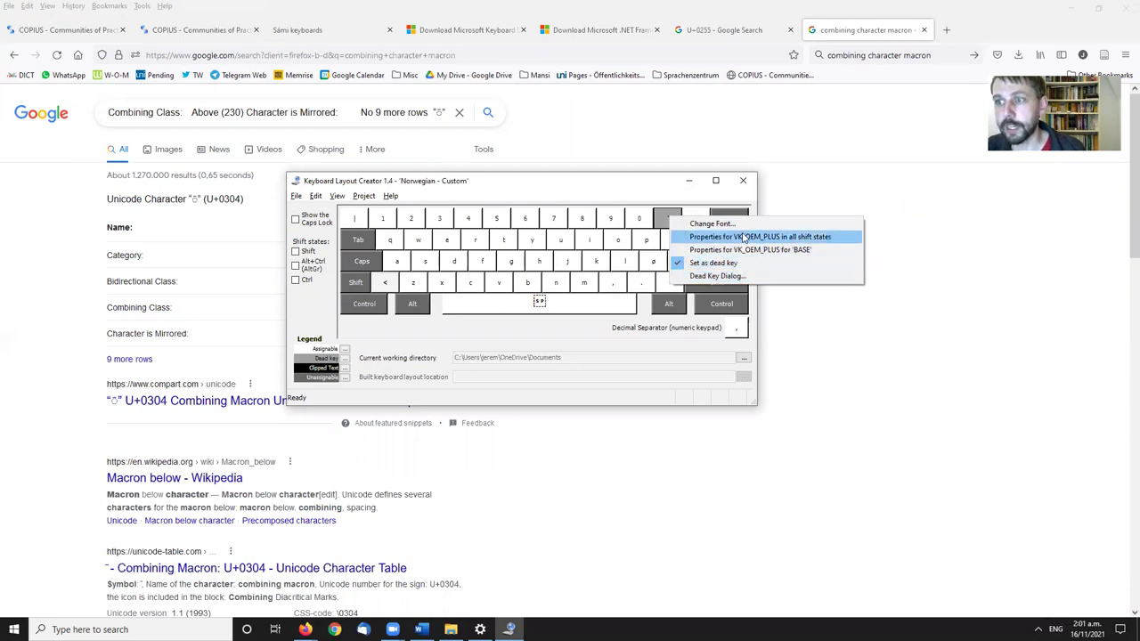
{"action": "left_click", "coordinate": [742, 237]}
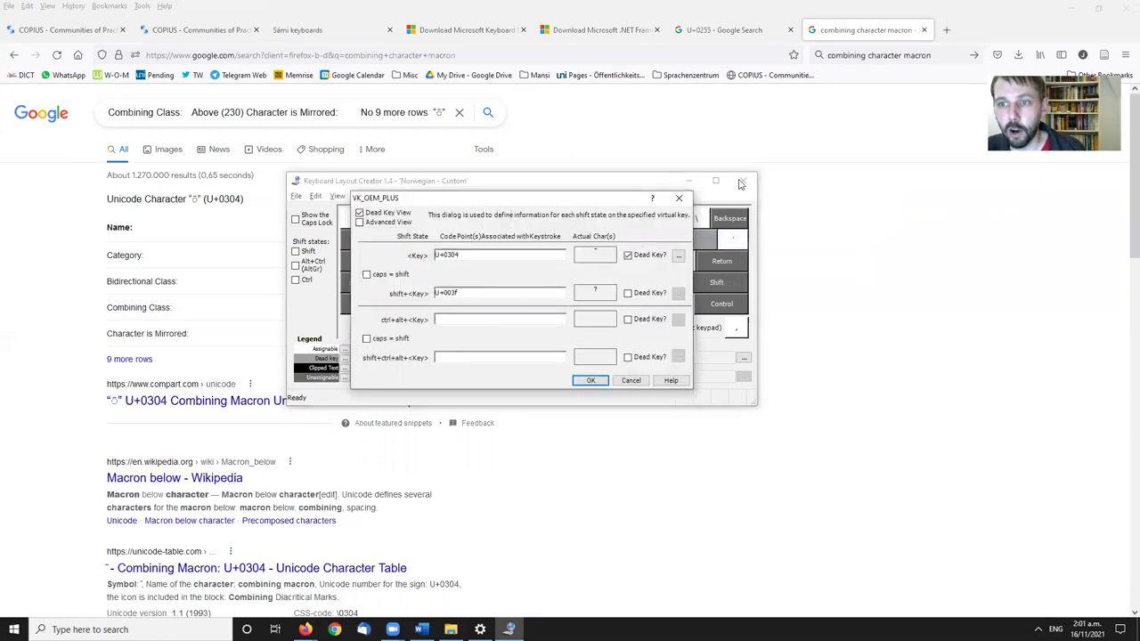
{"action": "left_click", "coordinate": [679, 197]}
{"action": "right_click", "coordinate": [671, 218]}
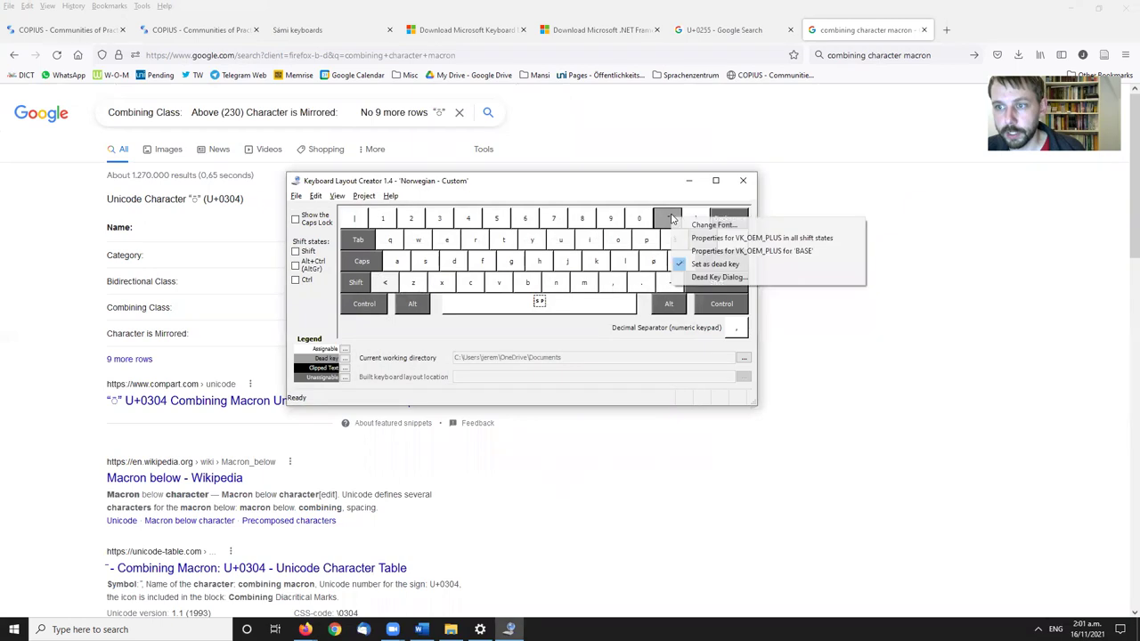
{"action": "left_click", "coordinate": [719, 277]}
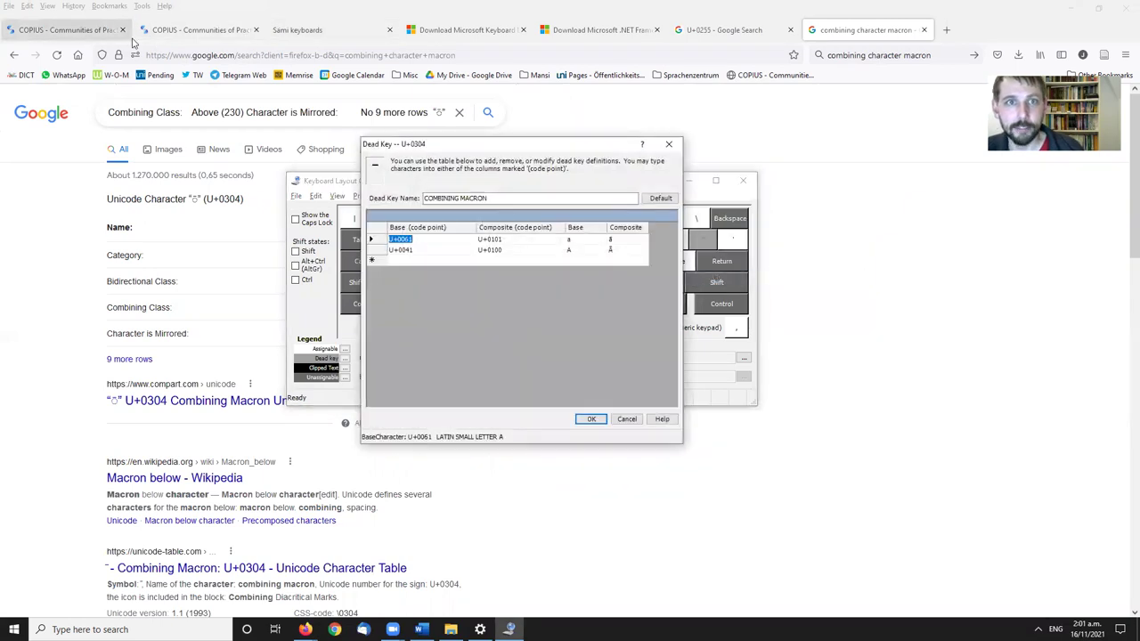
Copy ē from the Latvian transformations on the COPIUS page and add e → ē to the dead key table.
{"action": "left_click", "coordinate": [138, 34]}
{"action": "left_click", "coordinate": [67, 34]}
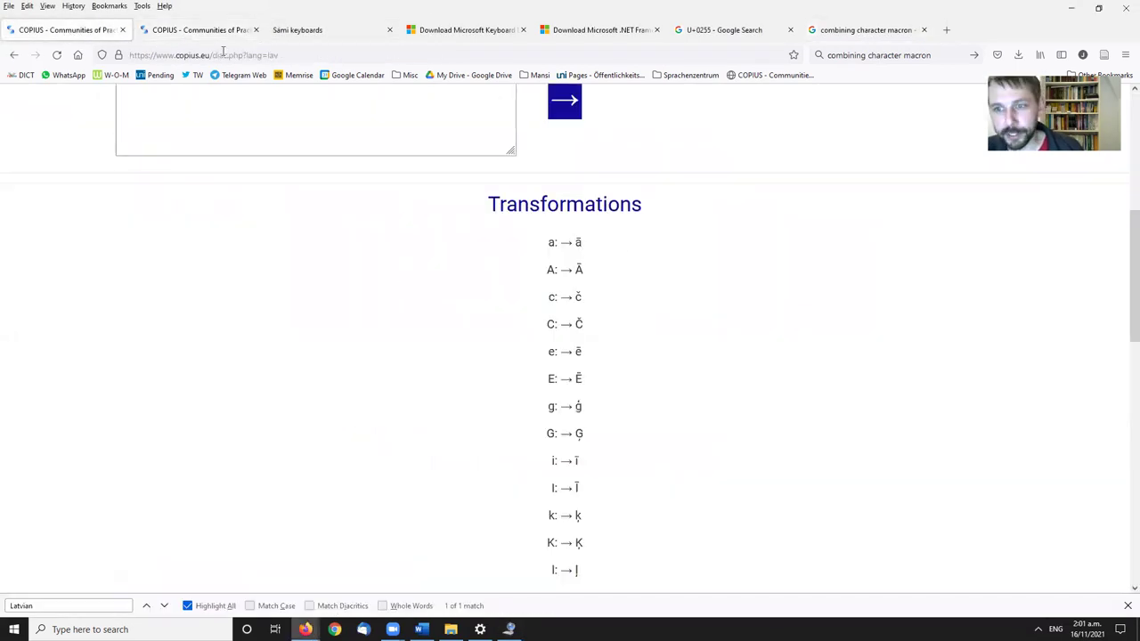
{"action": "scroll", "coordinate": [580, 308], "scroll_direction": "down", "scroll_amount": 1}
{"action": "left_click_drag", "start_coordinate": [572, 292], "coordinate": [588, 296]}
{"action": "key", "text": "ctrl+c"}
{"action": "key", "text": "alt+Tab"}
{"action": "left_click", "coordinate": [405, 260]}
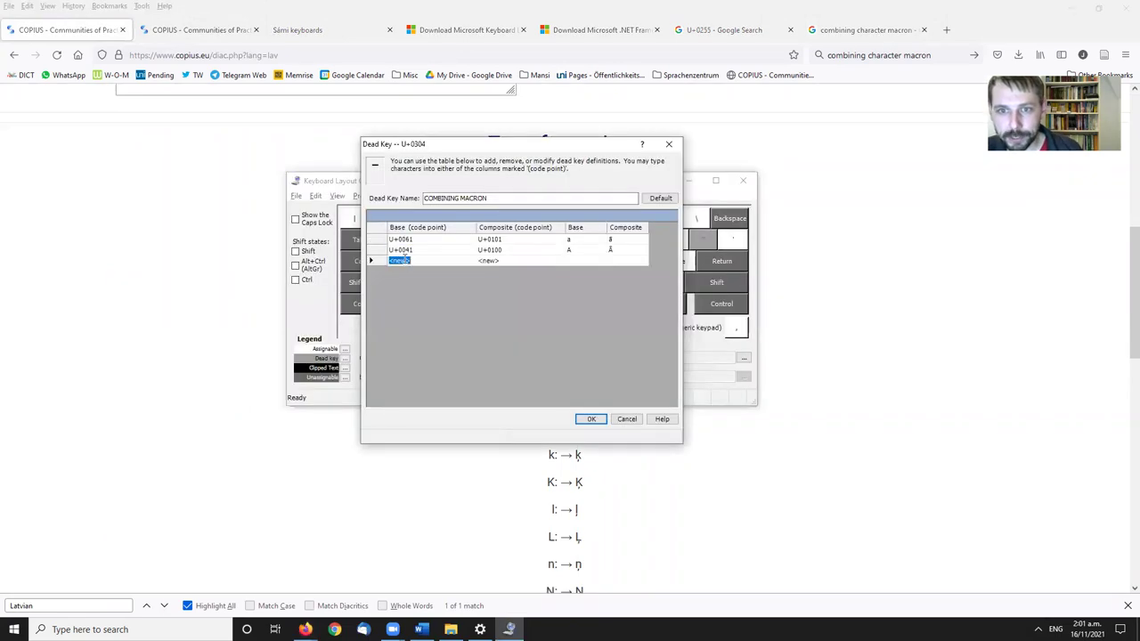
{"action": "type", "text": "e"}
{"action": "left_click", "coordinate": [503, 261]}
{"action": "key", "text": "ctrl+v"}
{"action": "key", "text": "Return"}
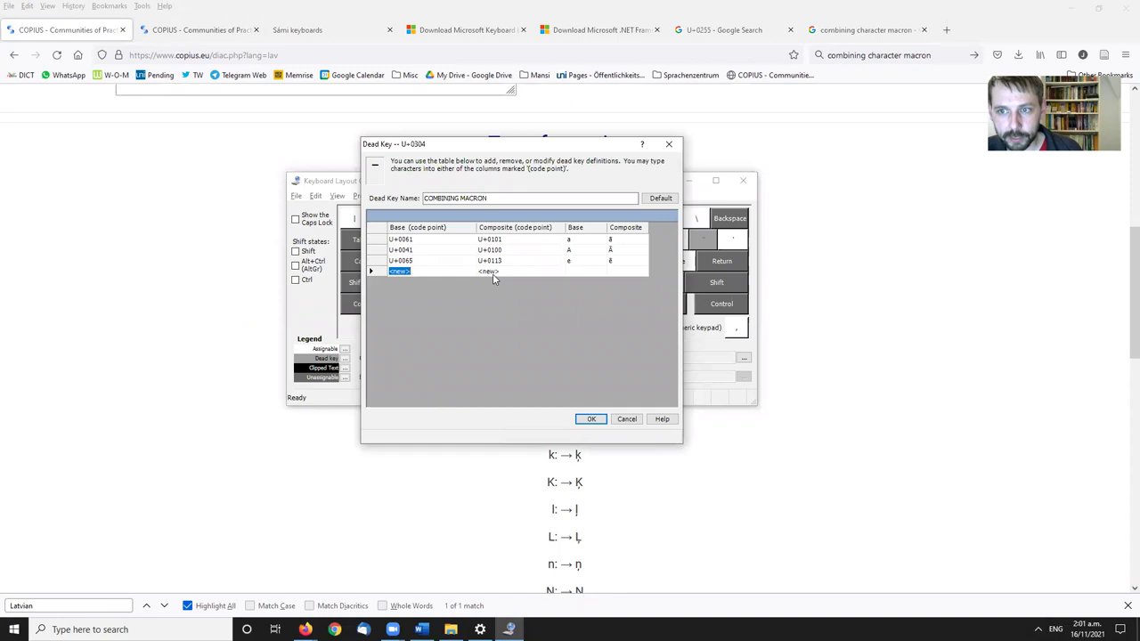
Copy Ē from the COPIUS page and add E → Ē to the dead key table.
{"action": "key", "text": "alt+Tab"}
{"action": "left_click_drag", "start_coordinate": [571, 317], "coordinate": [589, 320]}
{"action": "key", "text": "ctrl+c"}
{"action": "key", "text": "alt+Tab"}
{"action": "key", "text": "ctrl+v"}
{"action": "key", "text": "Return"}
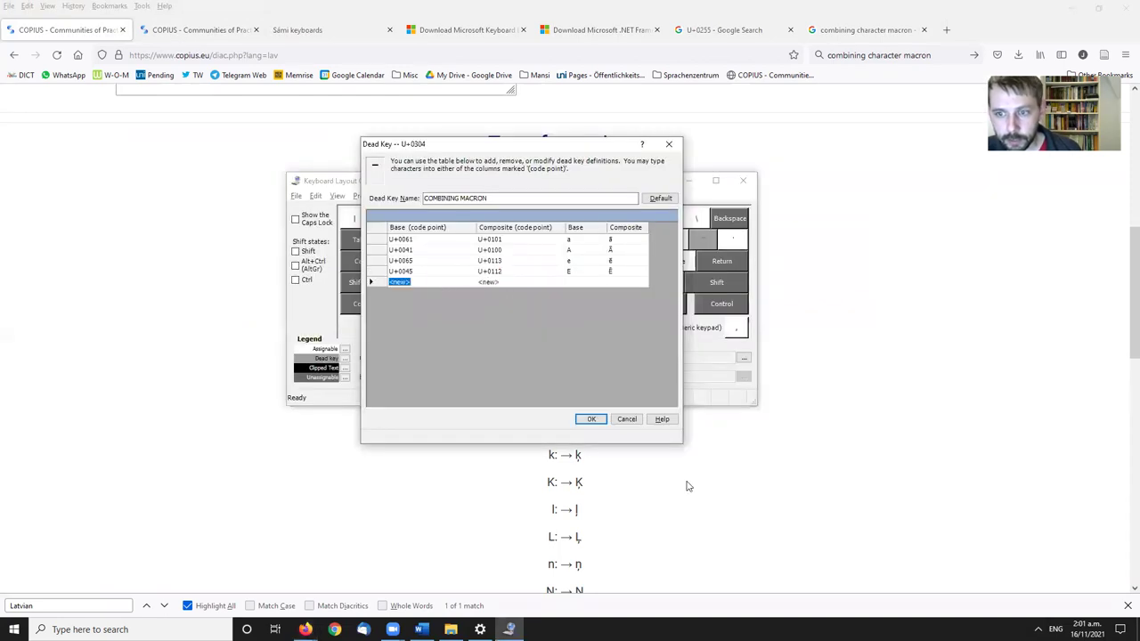
Copy ī from the COPIUS page and add i → ī to the dead key table.
{"action": "key", "text": "alt+Tab"}
{"action": "left_click_drag", "start_coordinate": [571, 400], "coordinate": [584, 401]}
{"action": "key", "text": "ctrl+c"}
{"action": "key", "text": "alt+Tab"}
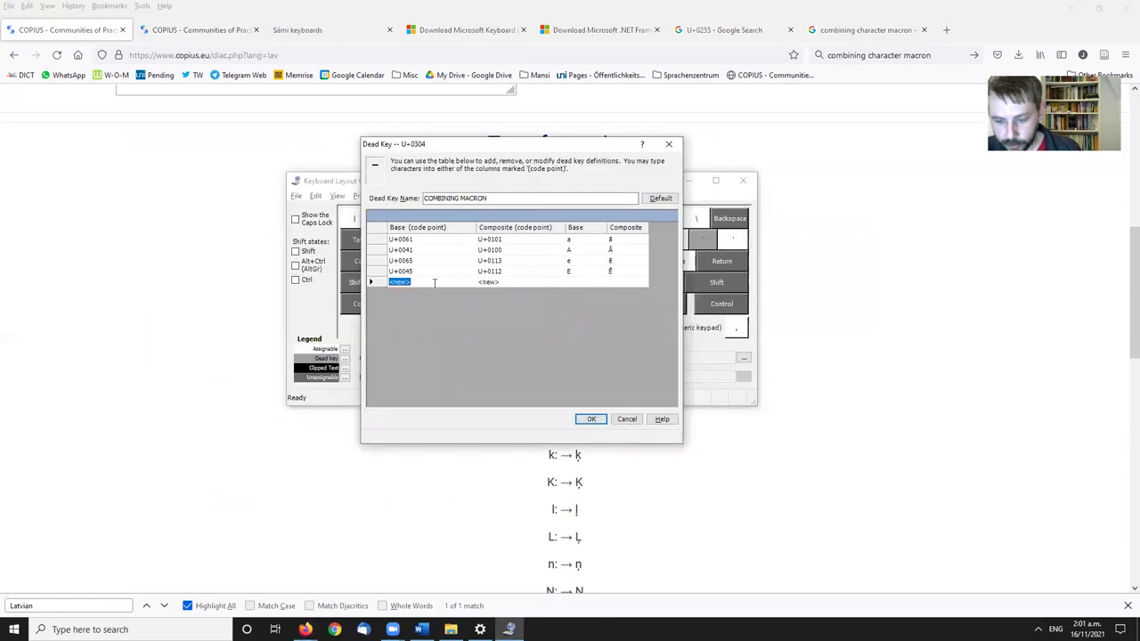
{"action": "type", "text": "i"}
{"action": "left_click", "coordinate": [492, 284]}
{"action": "key", "text": "ctrl+v"}
{"action": "key", "text": "Return"}
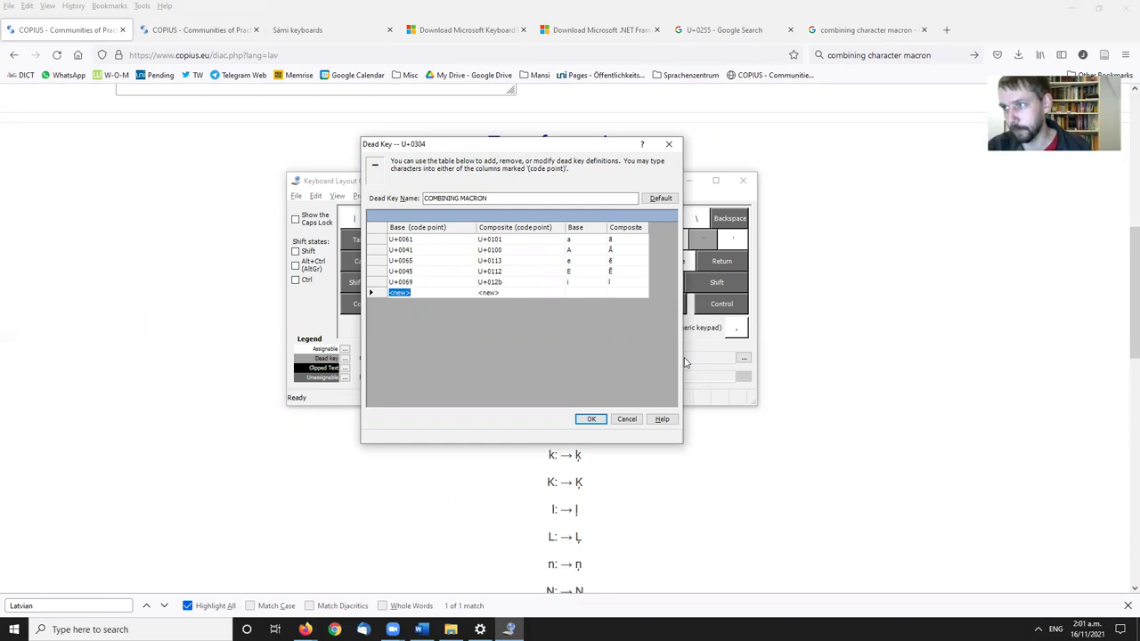
Copy Ī from the COPIUS page and add I → Ī to the dead key table.
{"action": "left_click", "coordinate": [598, 445]}
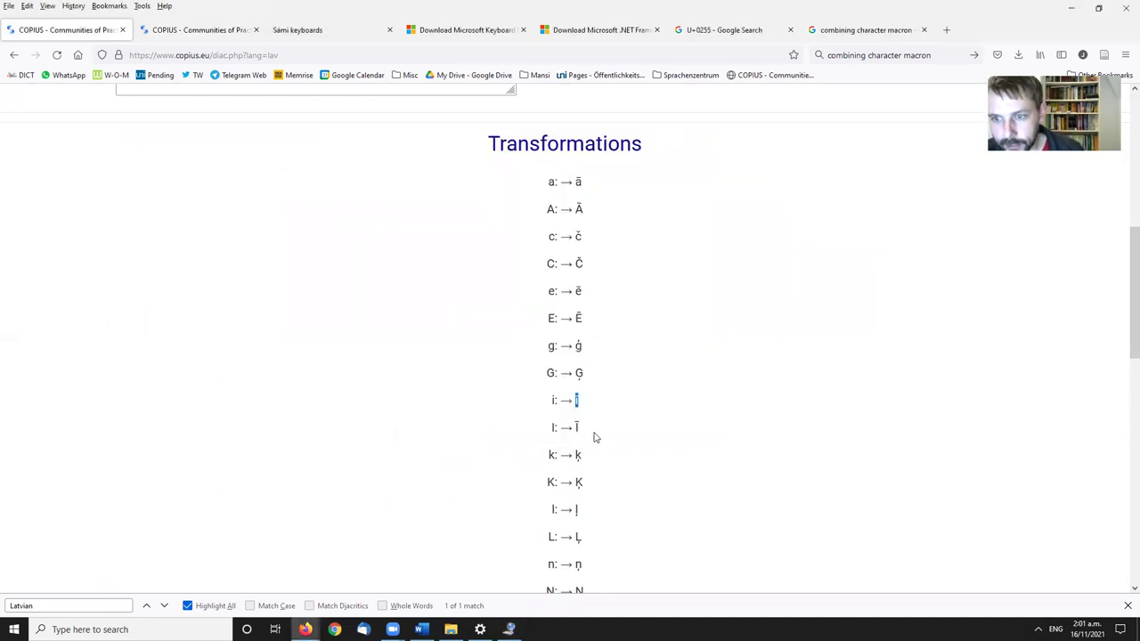
{"action": "left_click_drag", "start_coordinate": [572, 429], "coordinate": [579, 429]}
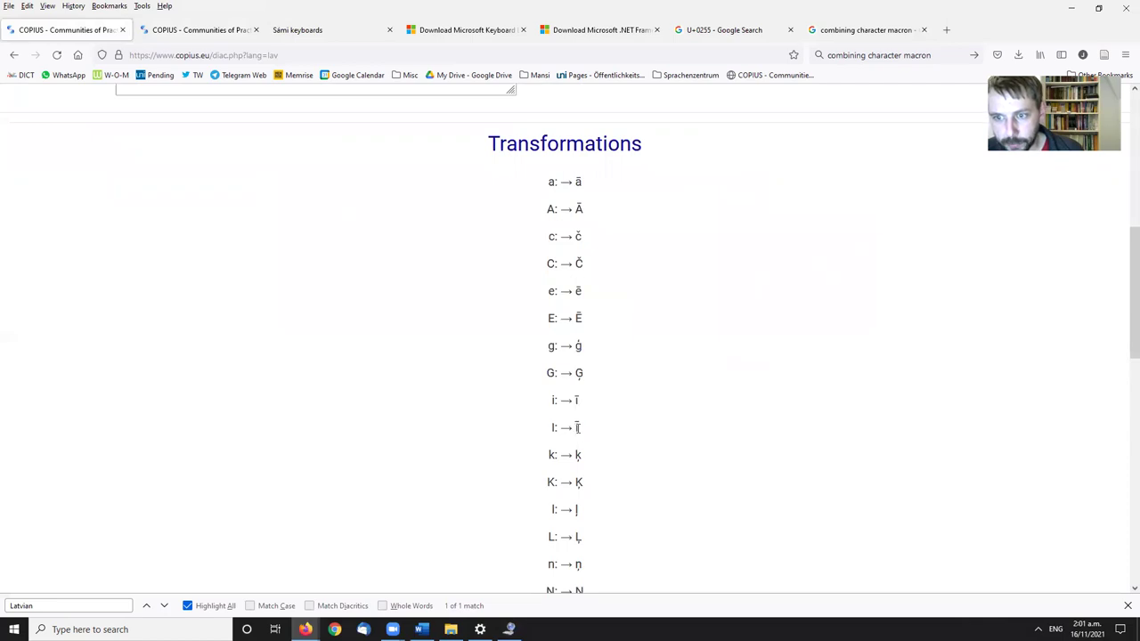
{"action": "key", "text": "ctrl+c"}
{"action": "key", "text": "alt+Tab"}
{"action": "key", "text": "ctrl+v"}
{"action": "left_click", "coordinate": [419, 302]}
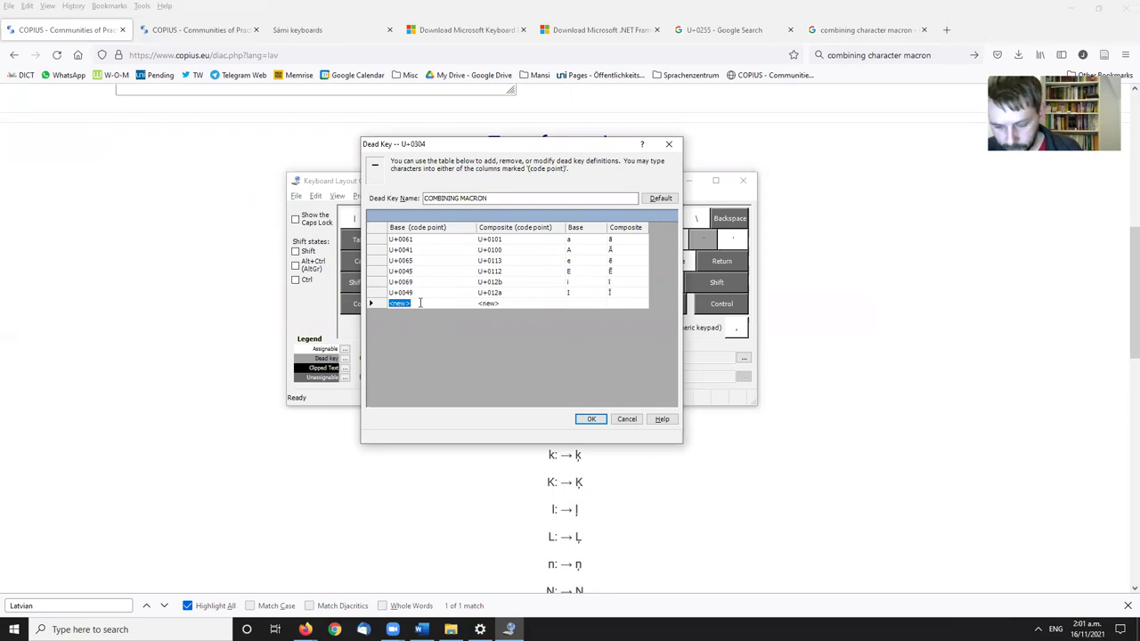
Add base letter o to the dead key table with ō, copied from the COPIUS page, as its composite.
{"action": "type", "text": "o"}
{"action": "key", "text": "Tab"}
{"action": "key", "text": "alt+Tab"}
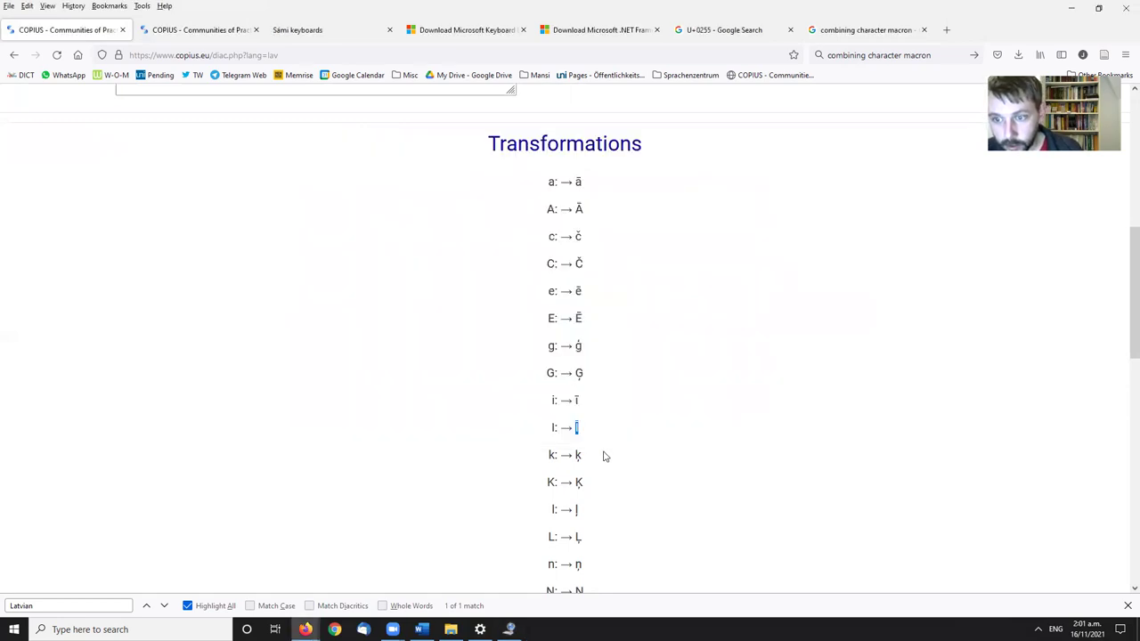
{"action": "scroll", "coordinate": [603, 453], "scroll_direction": "down", "scroll_amount": 2}
{"action": "scroll", "coordinate": [579, 470], "scroll_direction": "down", "scroll_amount": 1}
{"action": "double_click", "coordinate": [579, 437]}
{"action": "key", "text": "ctrl+c"}
{"action": "key", "text": "alt+Tab"}
{"action": "key", "text": "ctrl+v"}
Copy Ō from the COPIUS page and add O → Ō to the dead key table.
{"action": "key", "text": "alt+Tab"}
{"action": "double_click", "coordinate": [579, 464]}
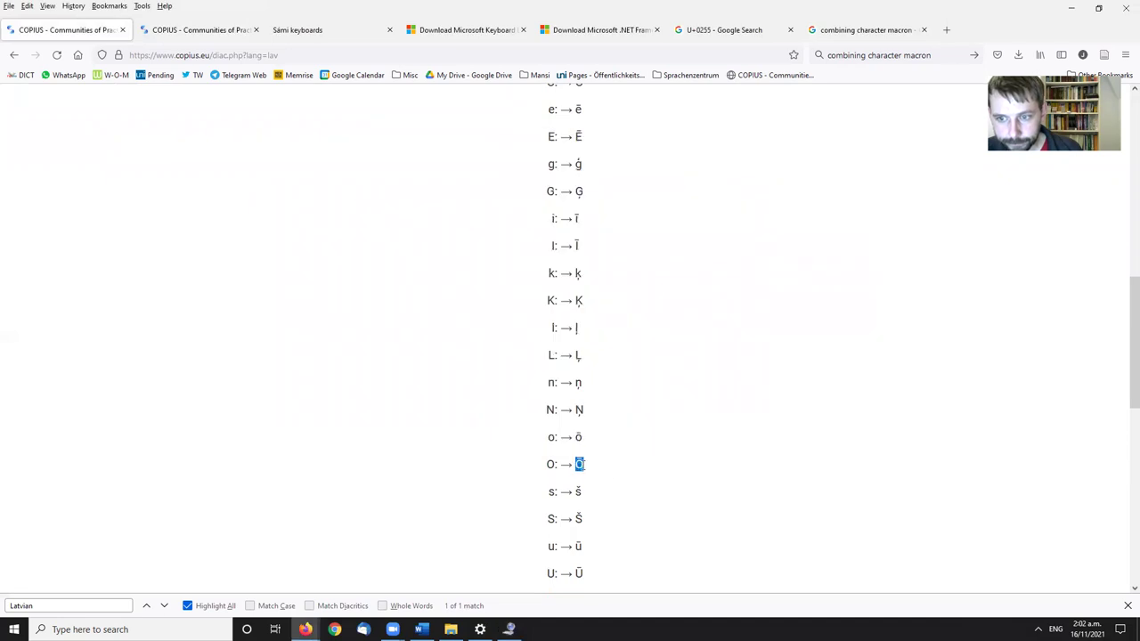
{"action": "key", "text": "alt+Tab"}
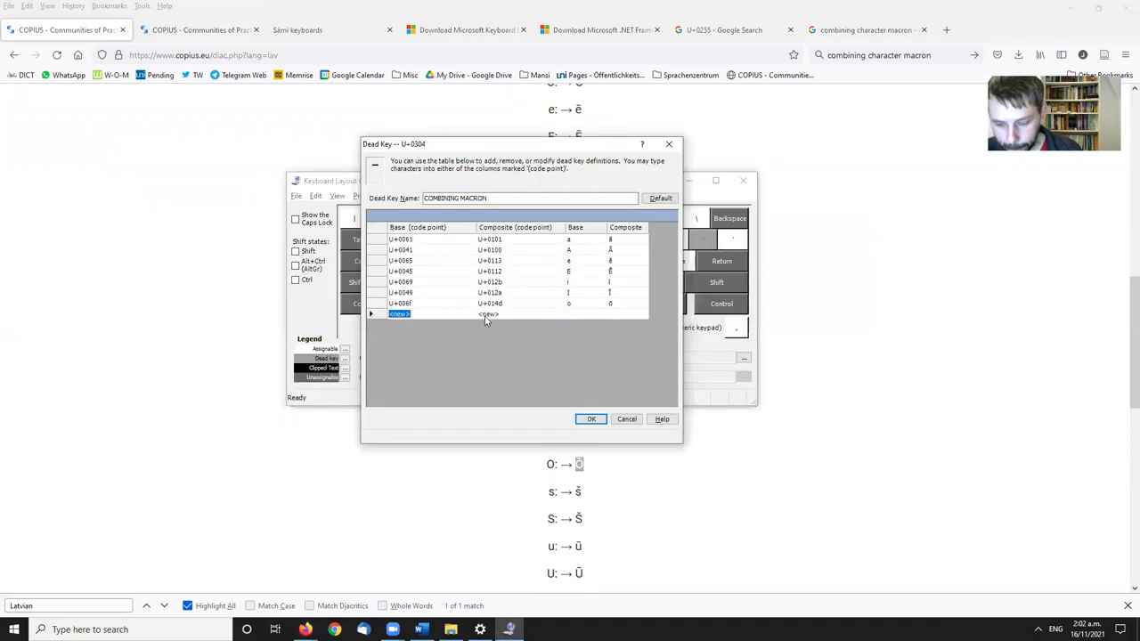
{"action": "type", "text": "O"}
{"action": "left_click", "coordinate": [407, 326]}
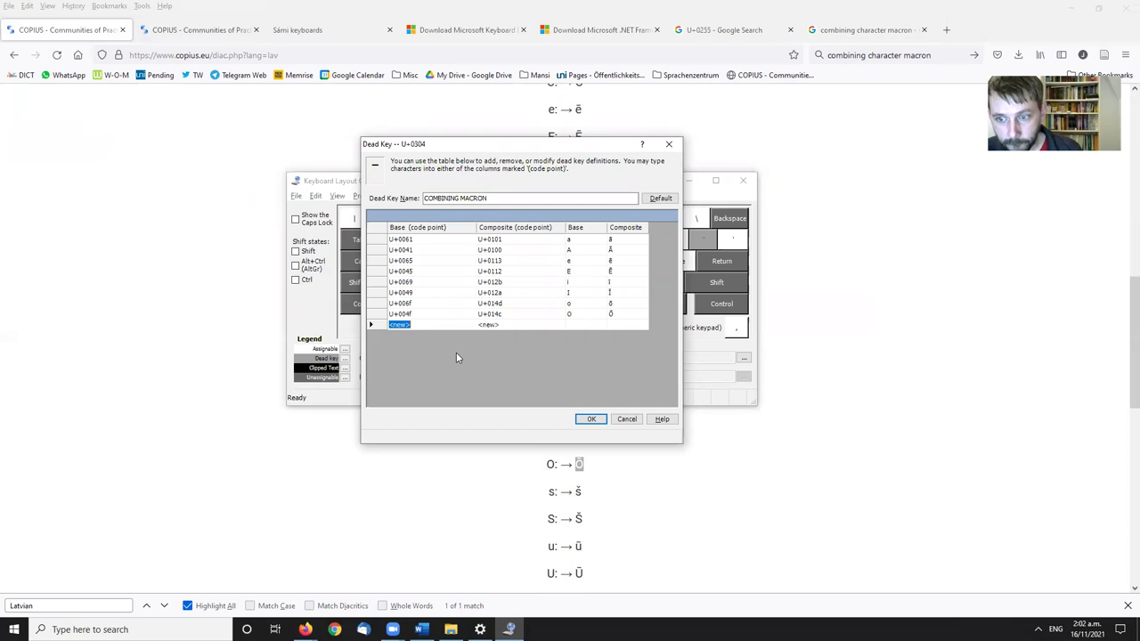
Copy ū from the COPIUS page and add u → ū to the dead key table.
{"action": "key", "text": "alt+Tab"}
{"action": "scroll", "coordinate": [602, 491], "scroll_direction": "down", "scroll_amount": 2}
{"action": "double_click", "coordinate": [580, 424]}
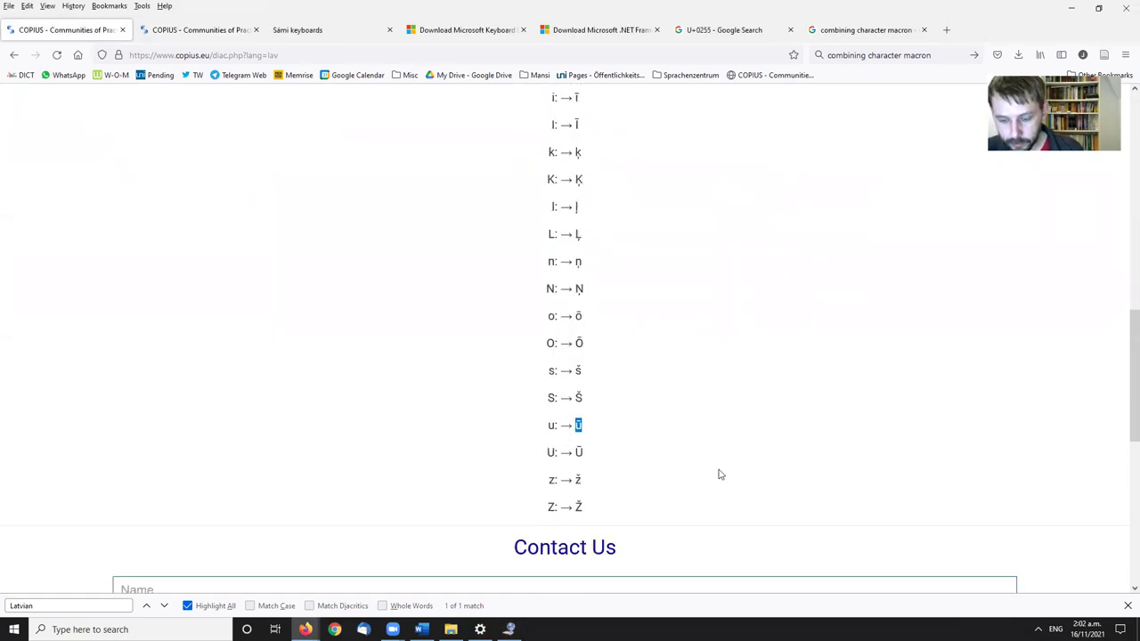
{"action": "key", "text": "alt+Tab"}
{"action": "type", "text": "u"}
{"action": "key", "text": "Tab"}
{"action": "key", "text": "ctrl+v"}
{"action": "left_click", "coordinate": [401, 336]}
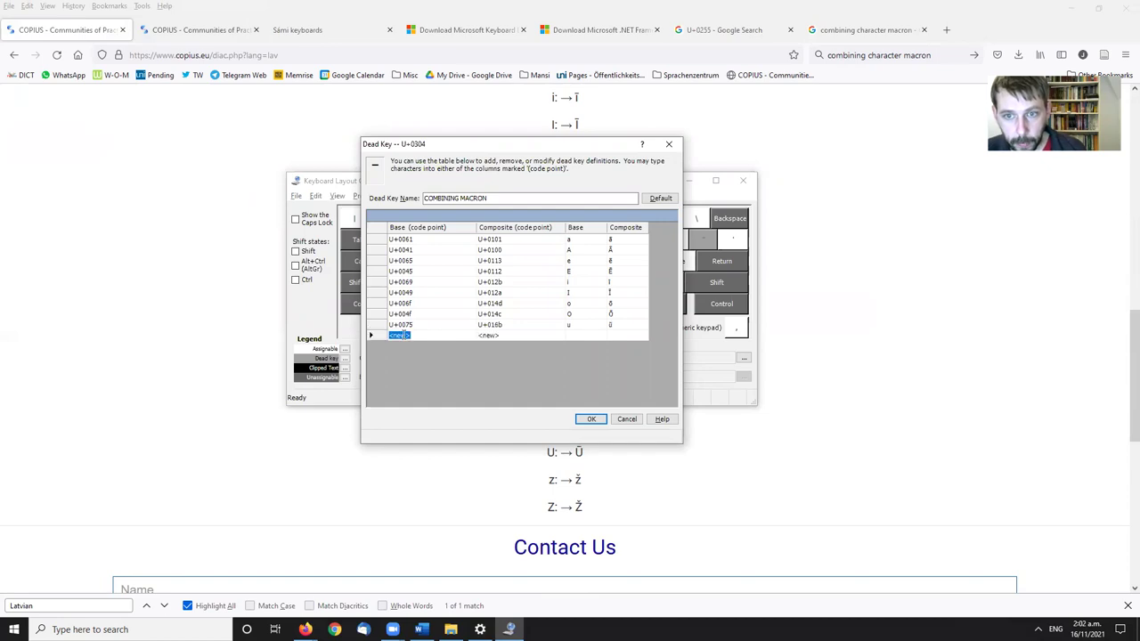
Add U → Ū to the dead key table, copying Ū from the COPIUS page, and confirm the dead key definitions.
{"action": "type", "text": "U"}
{"action": "key", "text": "Tab"}
{"action": "key", "text": "alt+Tab"}
{"action": "double_click", "coordinate": [579, 452]}
{"action": "key", "text": "ctrl+c"}
{"action": "key", "text": "alt+Tab"}
{"action": "key", "text": "ctrl+v"}
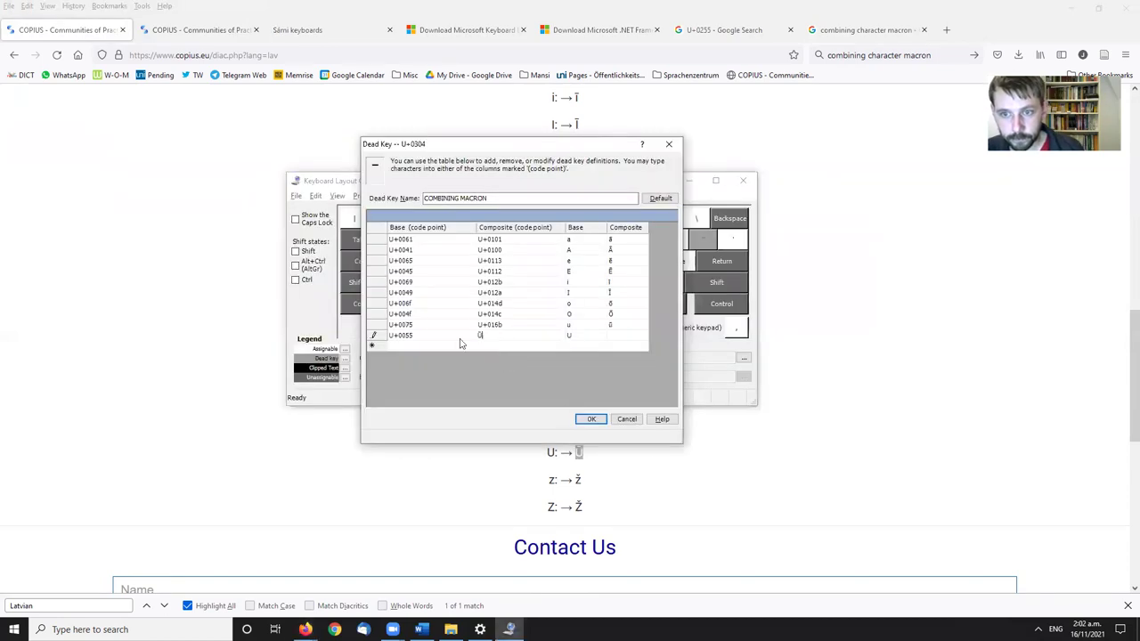
{"action": "left_click", "coordinate": [405, 336]}
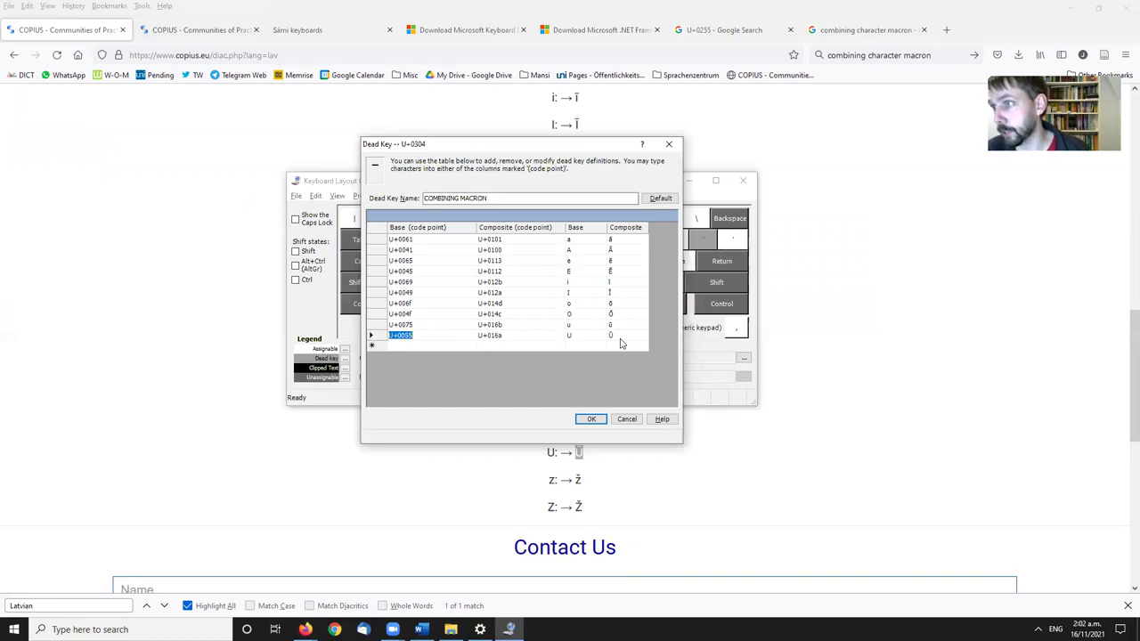
{"action": "left_click", "coordinate": [592, 419]}
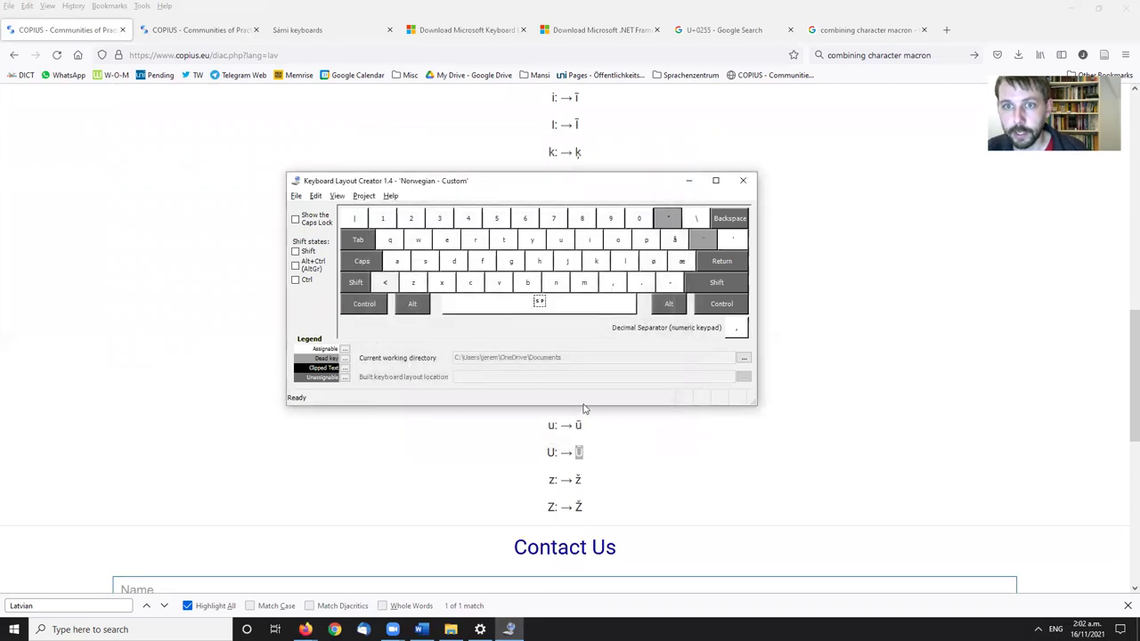
Open the keyboard layout test and enter a, e, i, o and u with the macron dead key.
{"action": "left_click", "coordinate": [359, 196]}
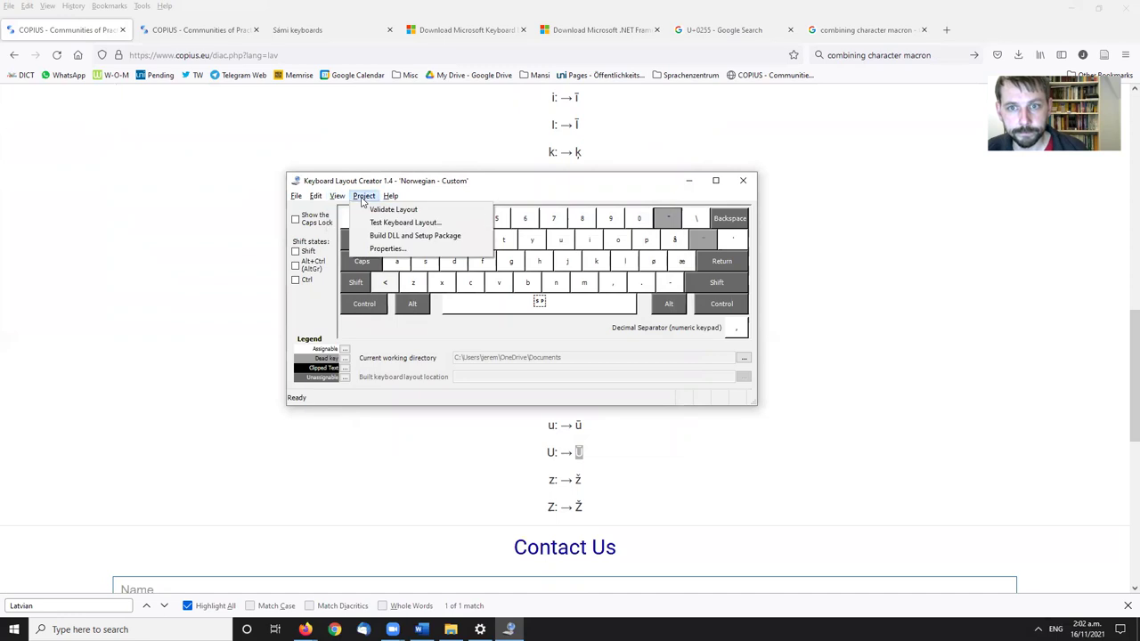
{"action": "left_click", "coordinate": [429, 225]}
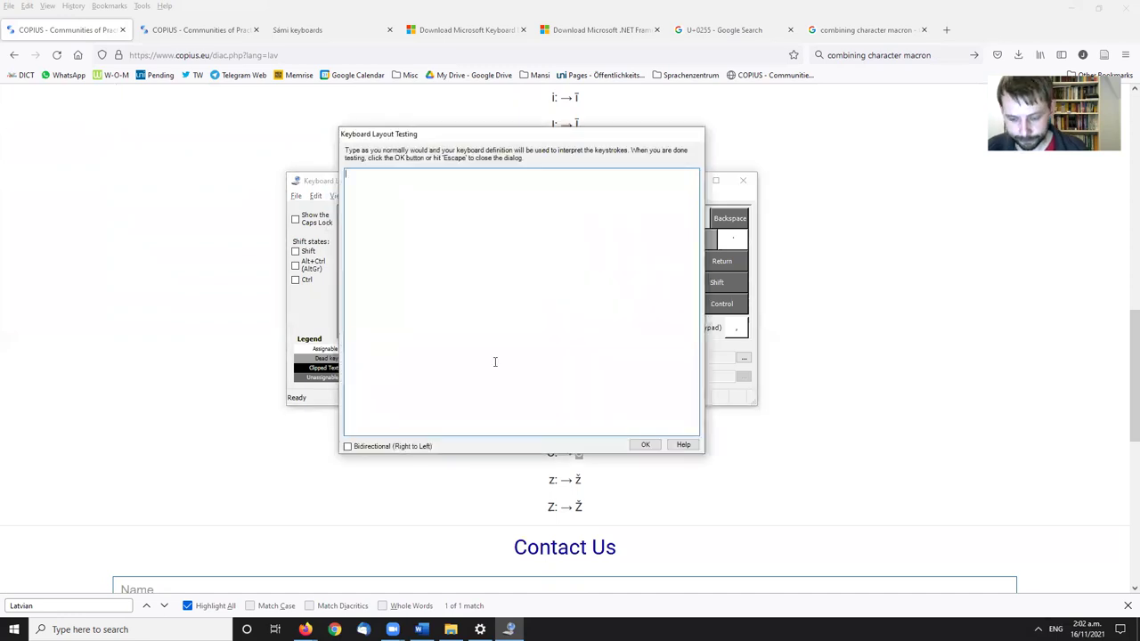
{"action": "type", "text": "ae"}
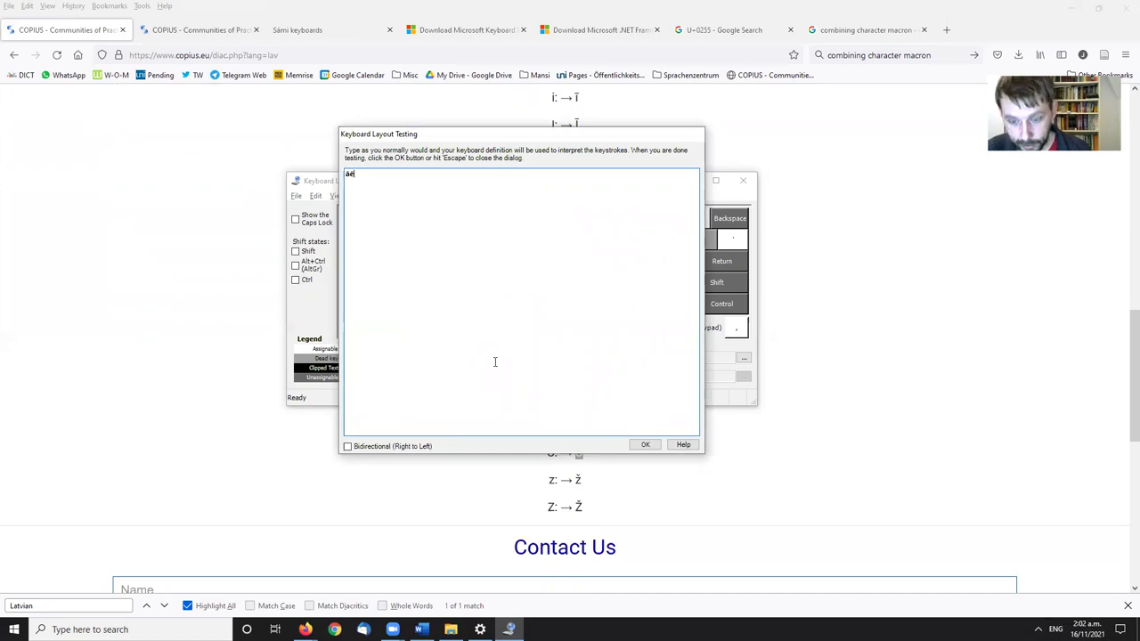
{"action": "type", "text": "io"}
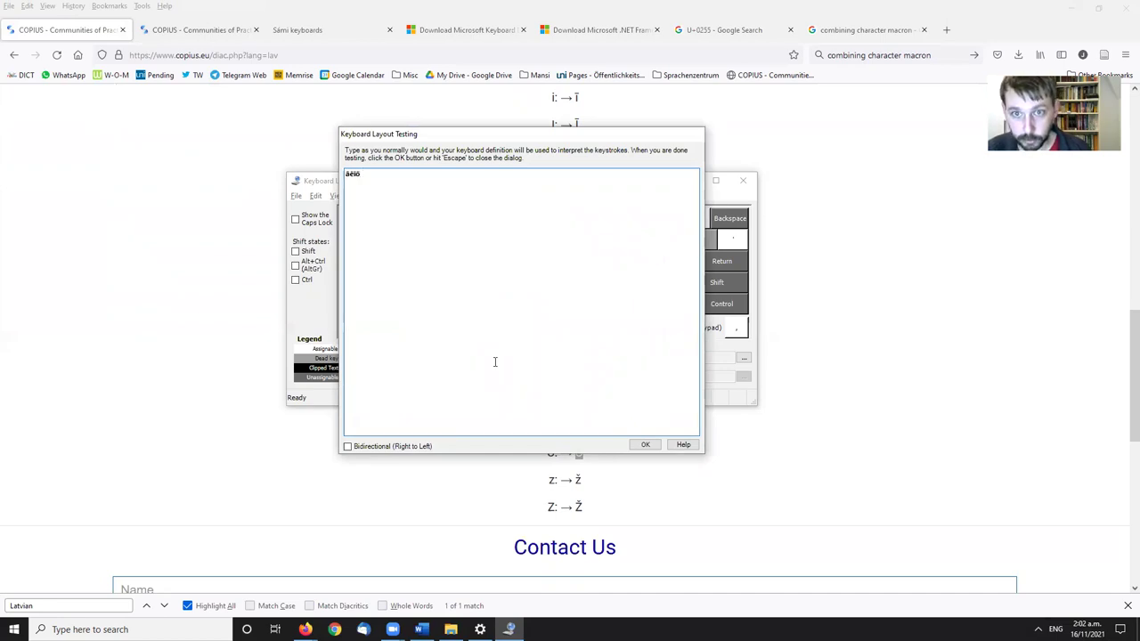
{"action": "type", "text": "u"}
Clear the test text, try the letter a again and close the layout test.
{"action": "key", "text": "BackSpace"}
{"action": "key", "text": "BackSpace"}
{"action": "key", "text": "BackSpace"}
{"action": "key", "text": "BackSpace"}
{"action": "key", "text": "BackSpace"}
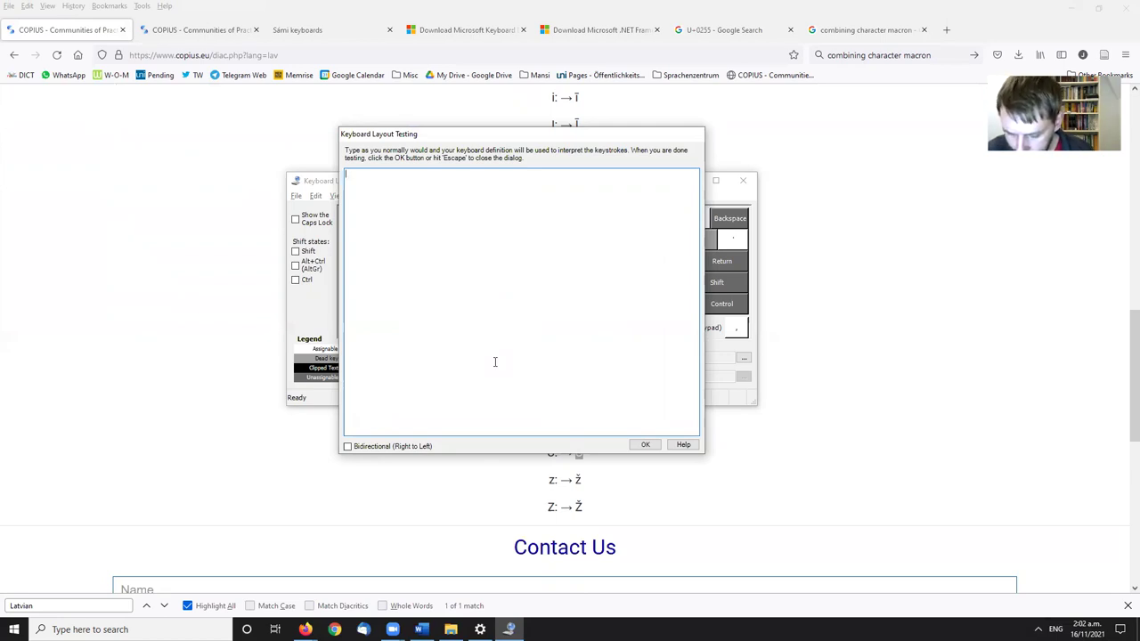
{"action": "type", "text": "a"}
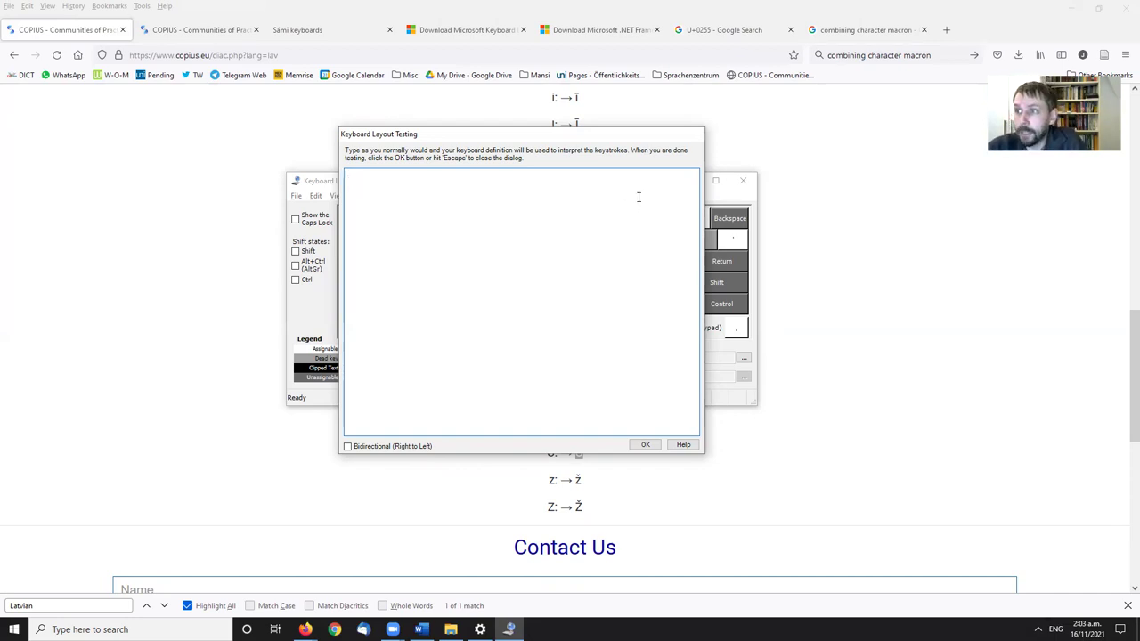
{"action": "left_click", "coordinate": [645, 445]}
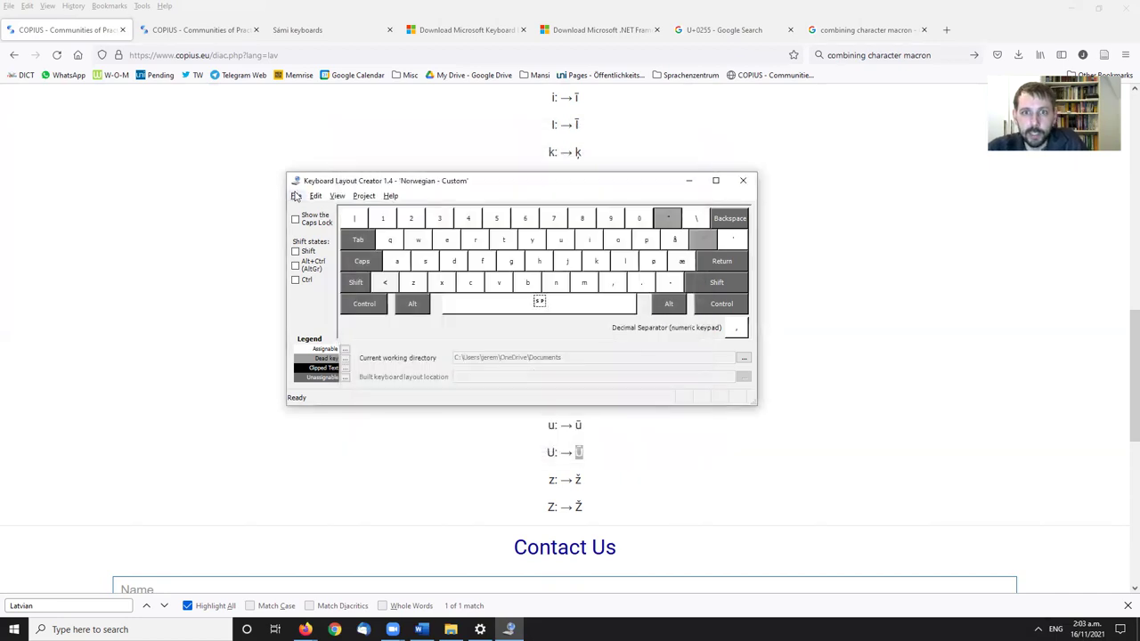
{"action": "left_click", "coordinate": [296, 196]}
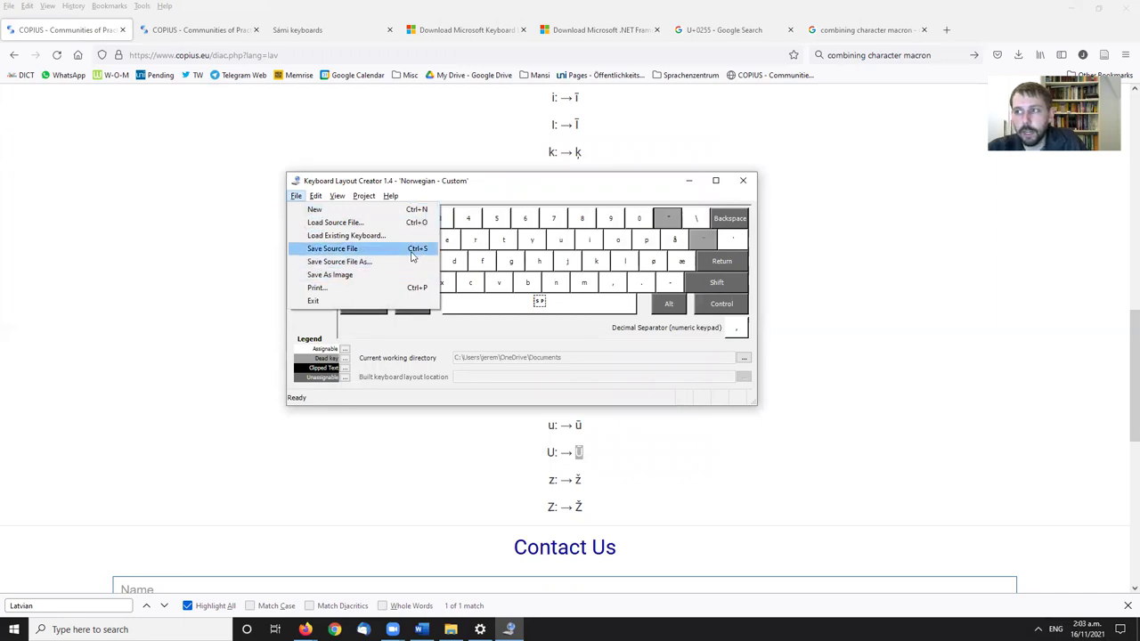
{"action": "left_click", "coordinate": [483, 208]}
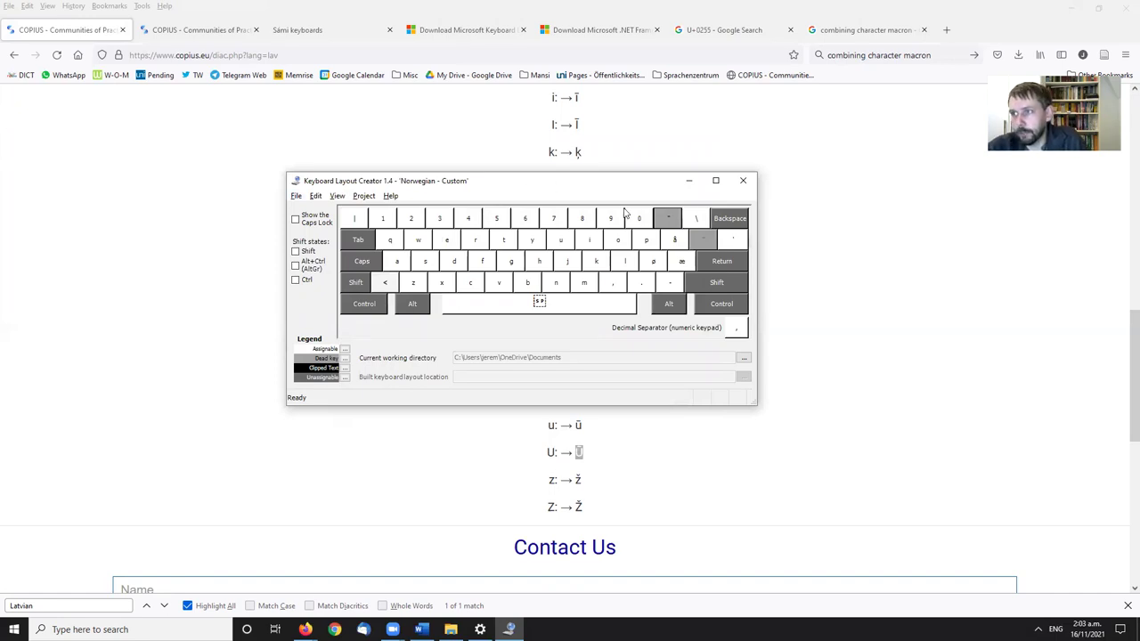
{"action": "left_click", "coordinate": [295, 196]}
{"action": "mouse_move", "coordinate": [315, 196]}
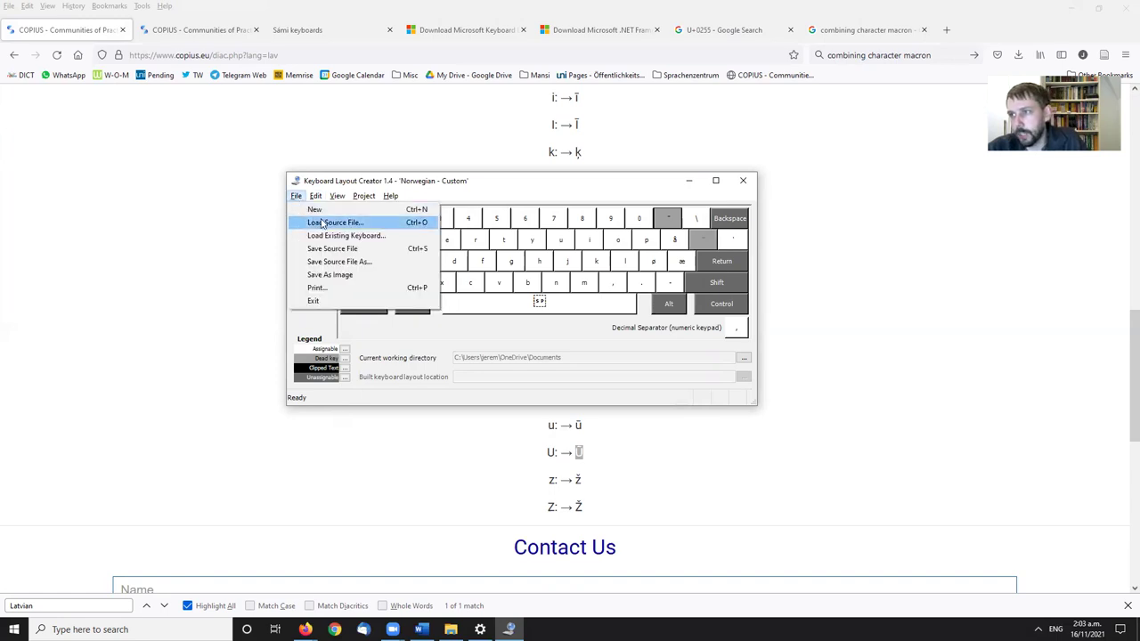
{"action": "left_click", "coordinate": [548, 201]}
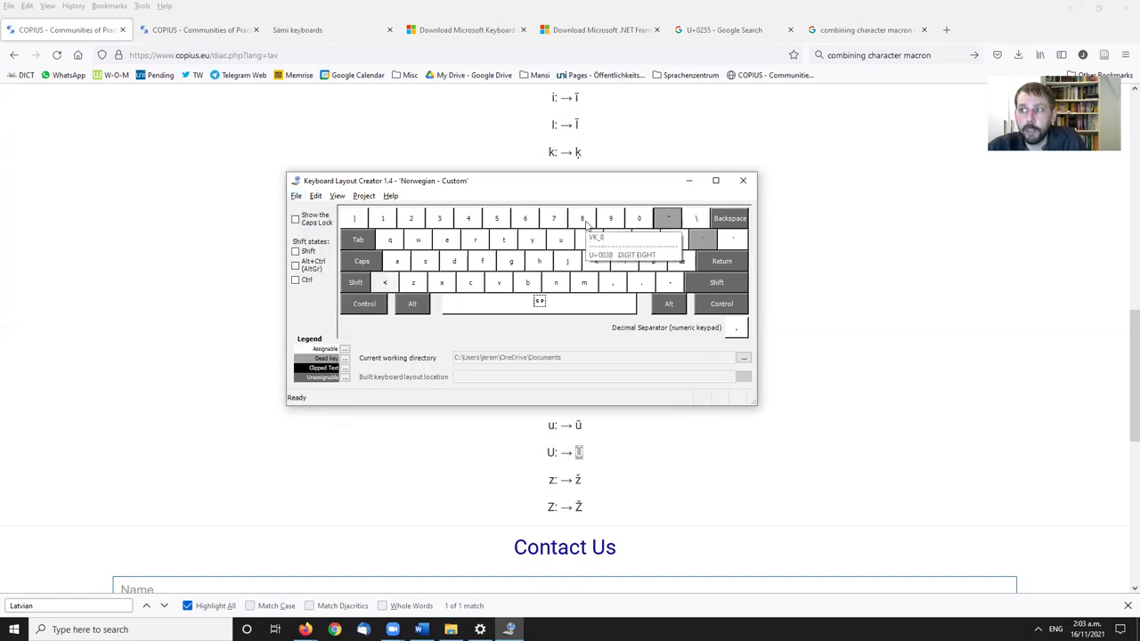
Open the project properties and enter the author's full name as the copyright holder and their first name as the company.
{"action": "left_click", "coordinate": [365, 197]}
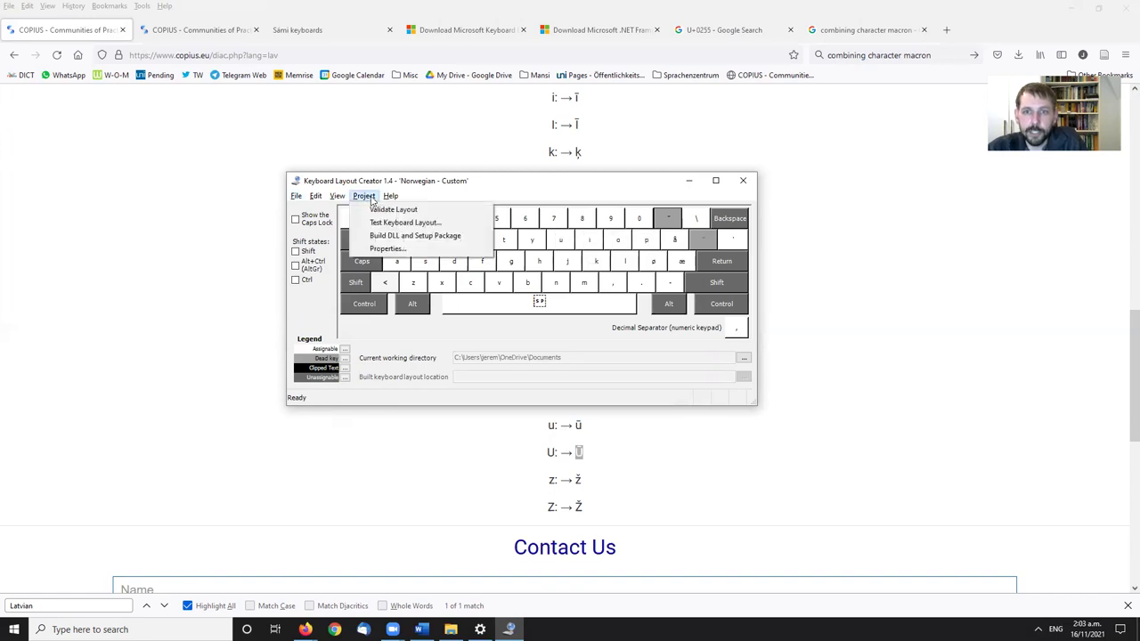
{"action": "left_click", "coordinate": [387, 248]}
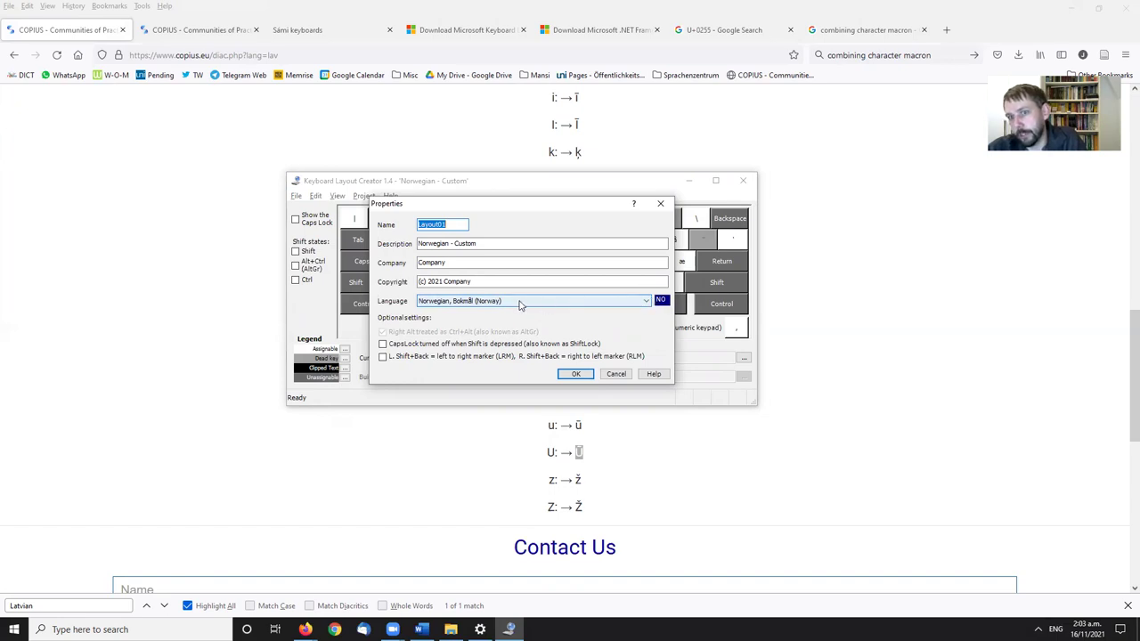
{"action": "left_click", "coordinate": [468, 301]}
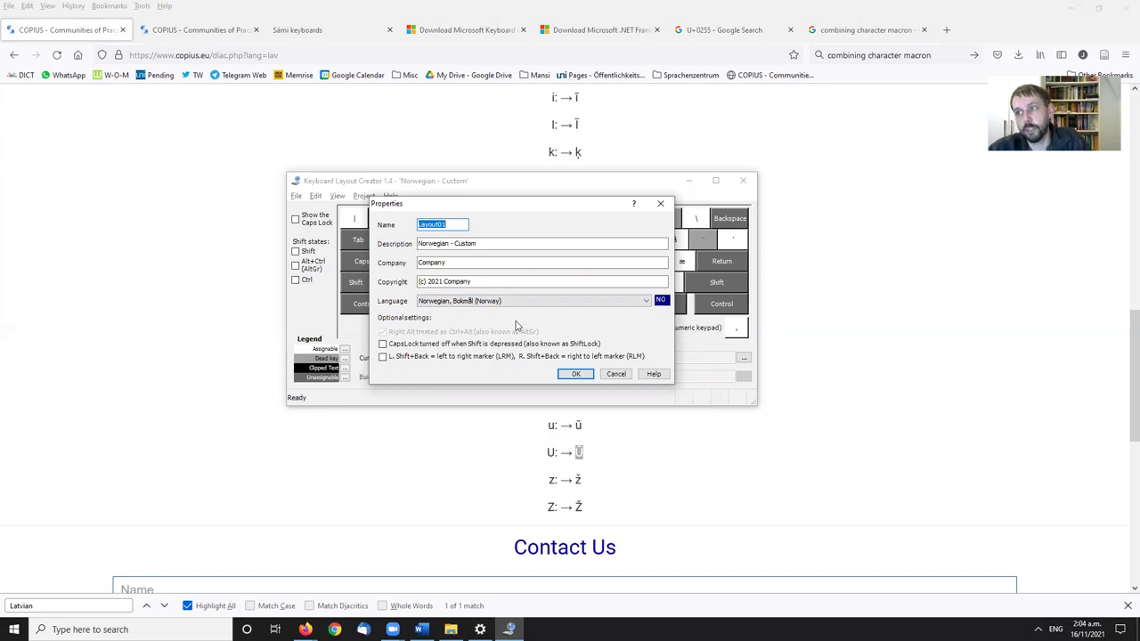
{"action": "double_click", "coordinate": [447, 281]}
{"action": "type", "text": "Jeremy Bradk"}
{"action": "key", "text": "BackSpace"}
{"action": "type", "text": "ley"}
{"action": "key", "text": "shift+Tab"}
{"action": "type", "text": "Jeremy"}
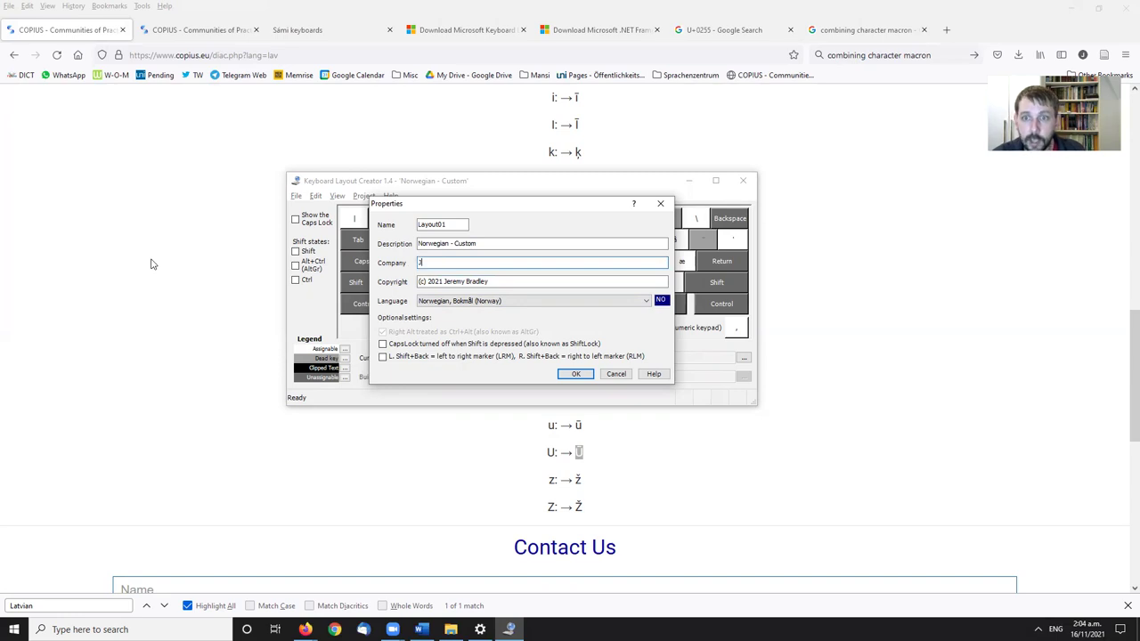
Set the keyboard layout's project name to nolat1.
{"action": "key", "text": "shift+Tab"}
{"action": "key", "text": "shift+Tab"}
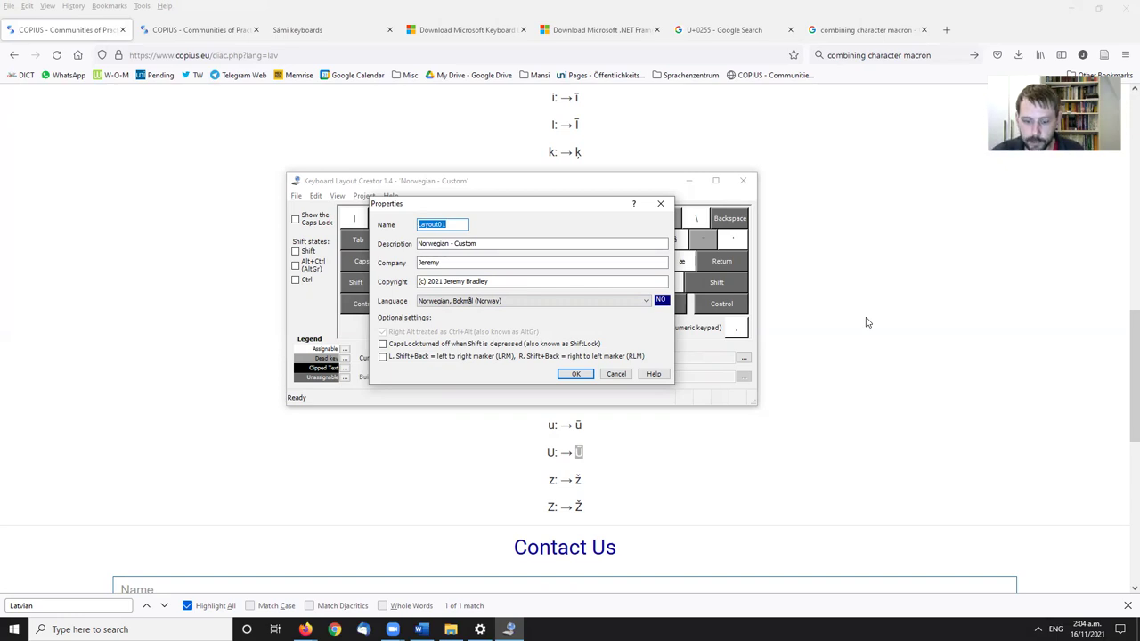
{"action": "type", "text": "no"}
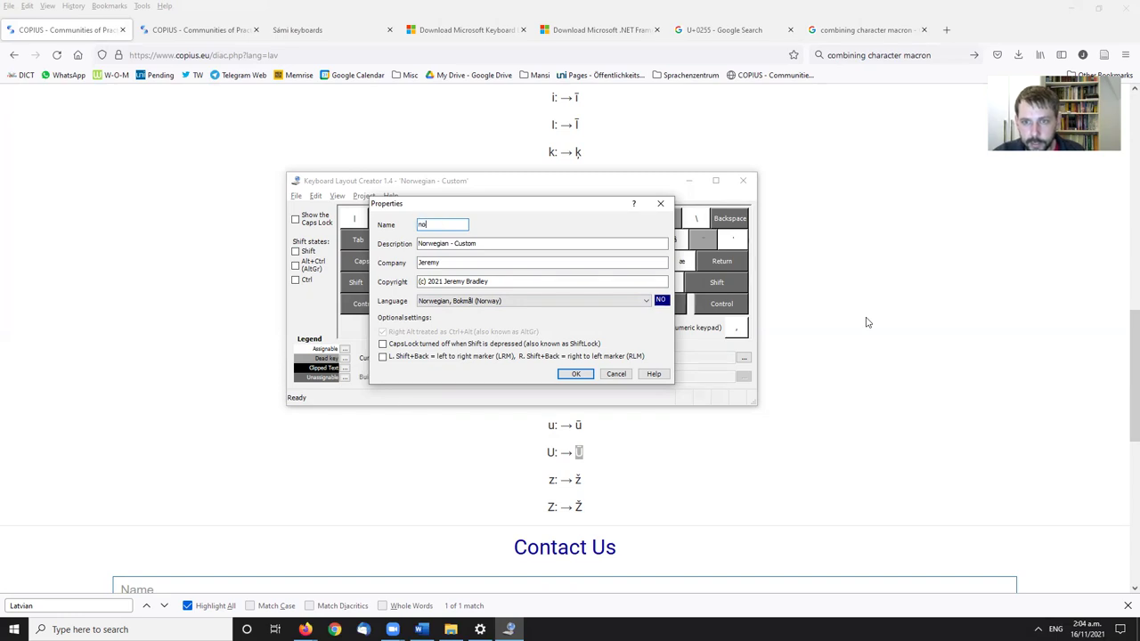
{"action": "type", "text": "-lat"}
{"action": "type", "text": "i"}
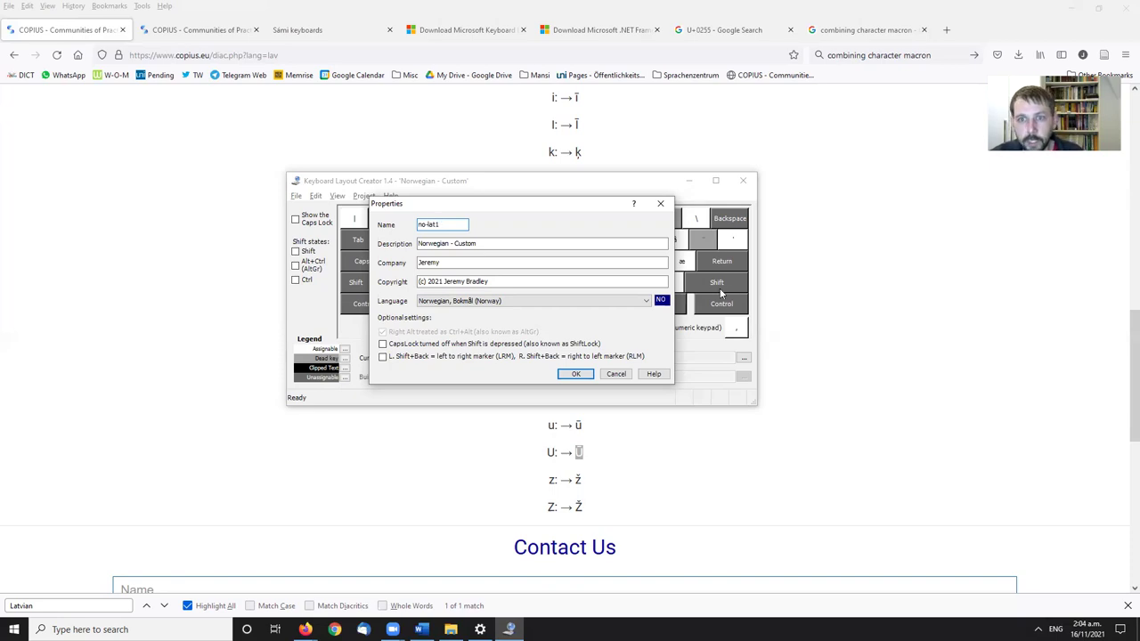
{"action": "key", "text": "Left"}
{"action": "key", "text": "Left"}
{"action": "key", "text": "Left"}
{"action": "key", "text": "BackSpace"}
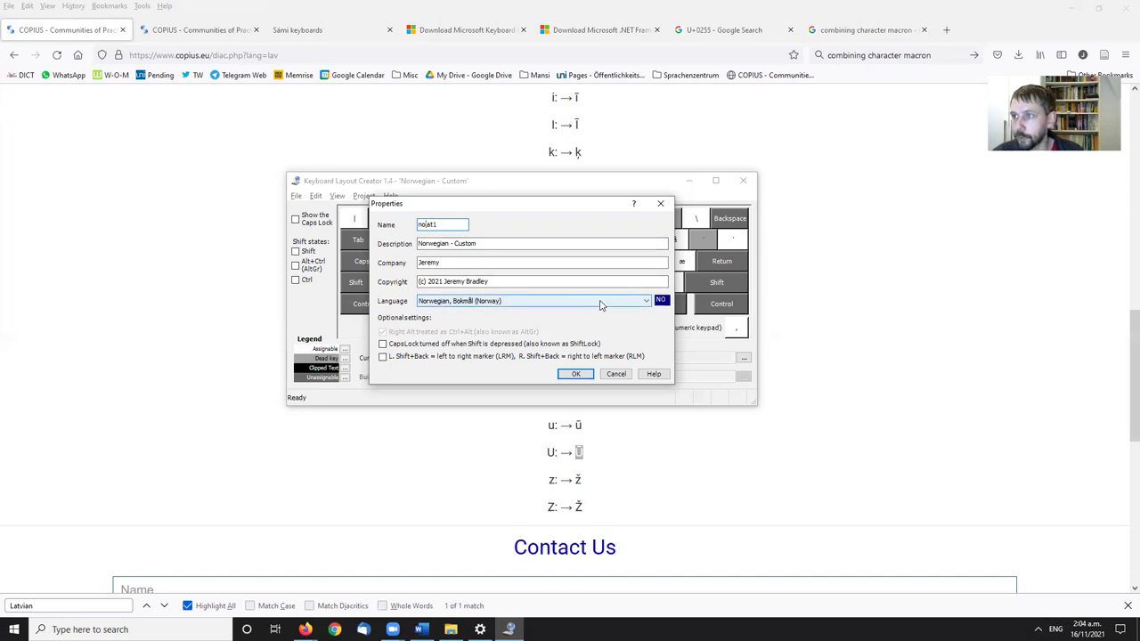
Set the layout's description to "Norwegian with bonus Latvian" and confirm the properties.
{"action": "key", "text": "Tab"}
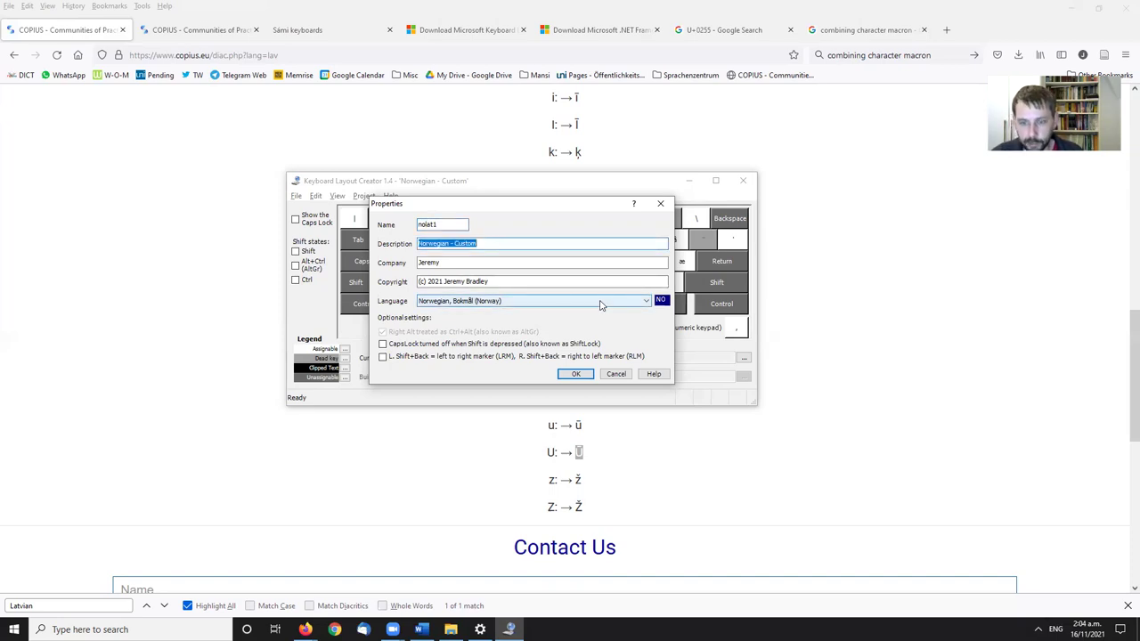
{"action": "type", "text": "Norwegian w"}
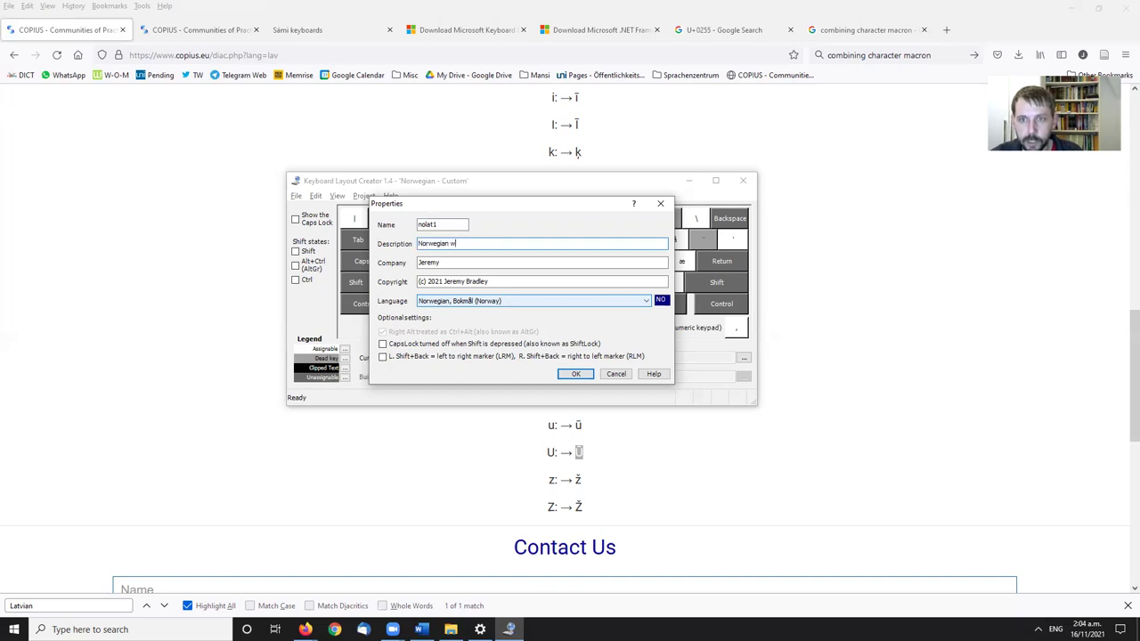
{"action": "type", "text": "ith bonus Latvian"}
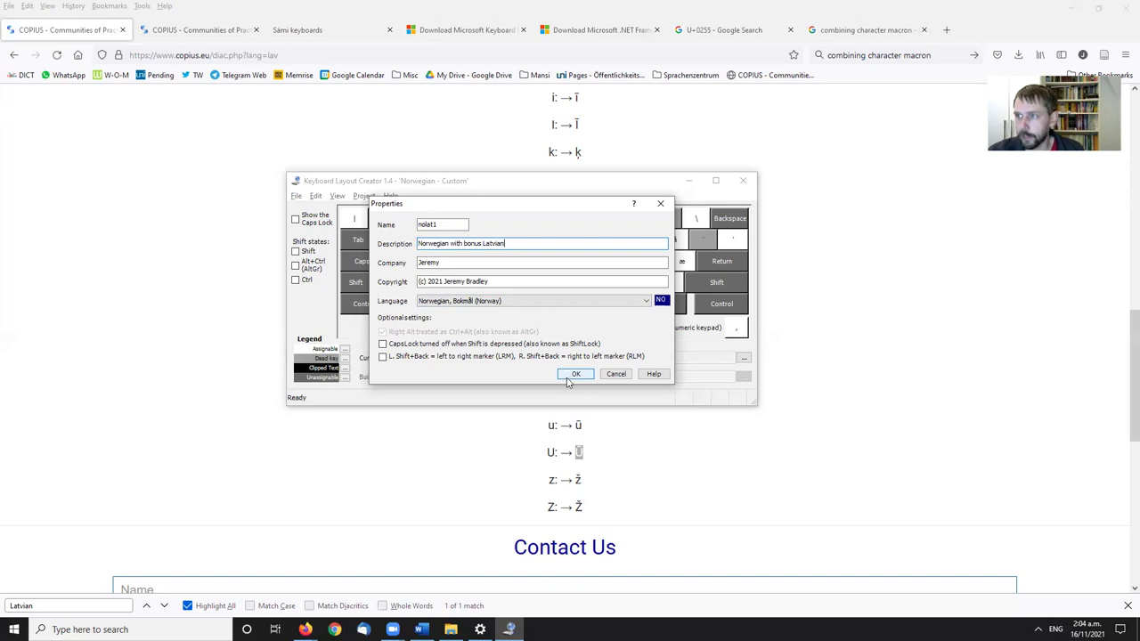
{"action": "left_click", "coordinate": [568, 379]}
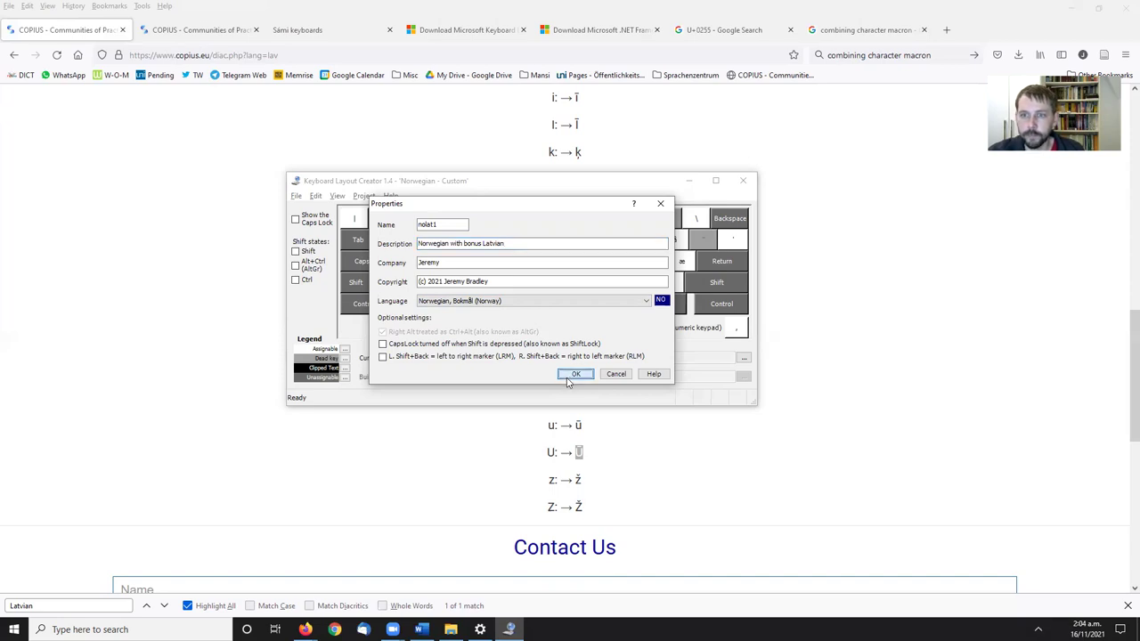
Validate the keyboard layout, look through the warnings in the verification log and close the log.
{"action": "left_click", "coordinate": [363, 196]}
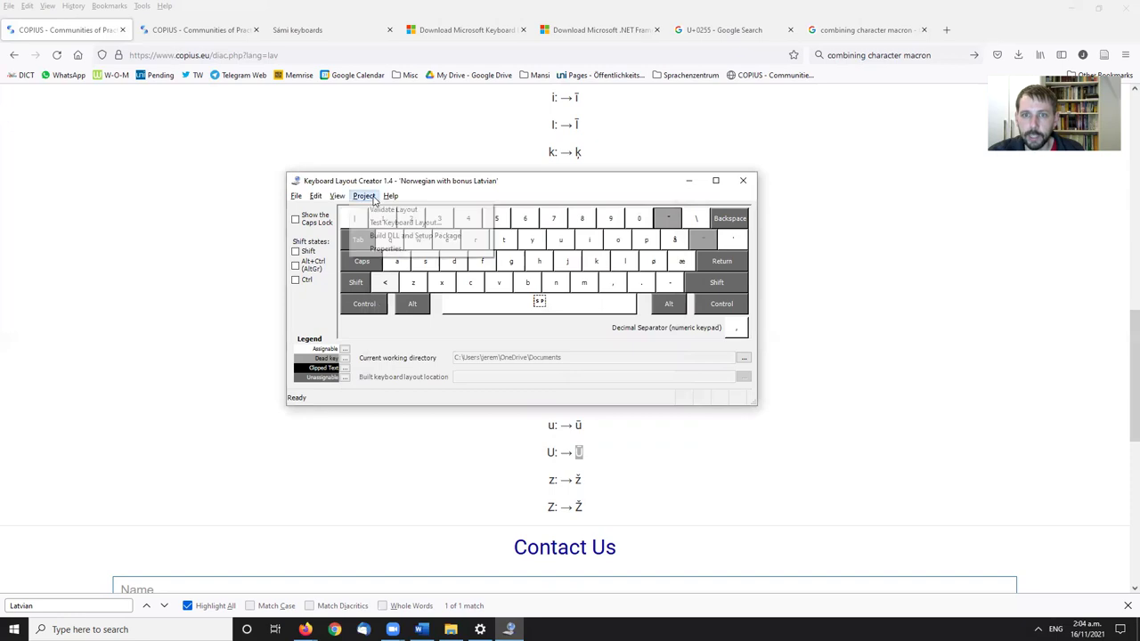
{"action": "left_click", "coordinate": [399, 212]}
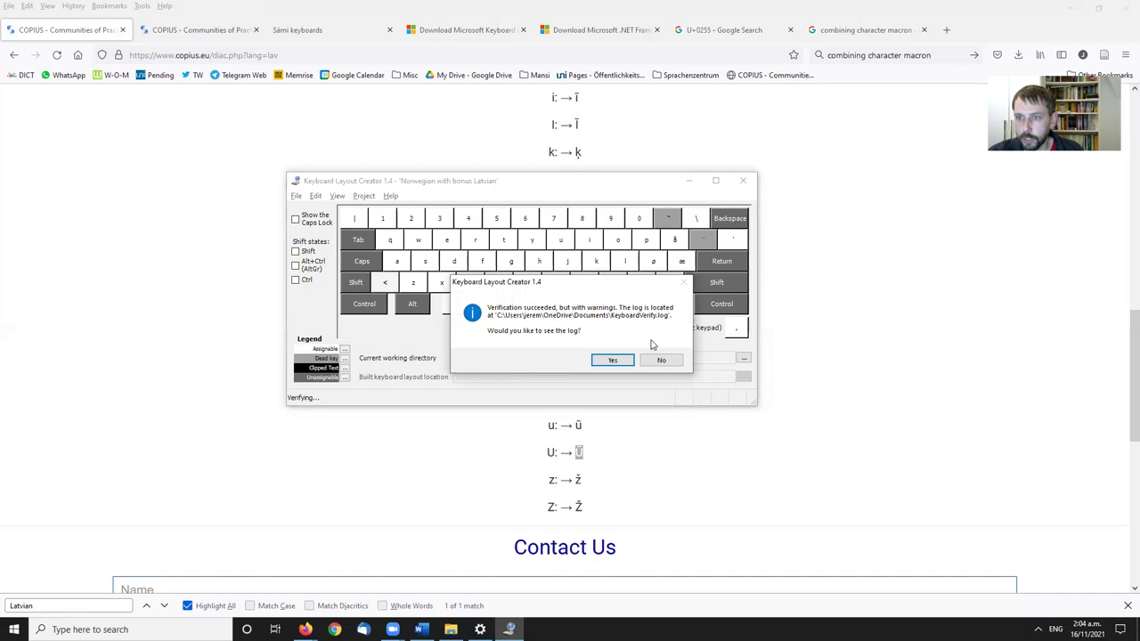
{"action": "left_click", "coordinate": [610, 361]}
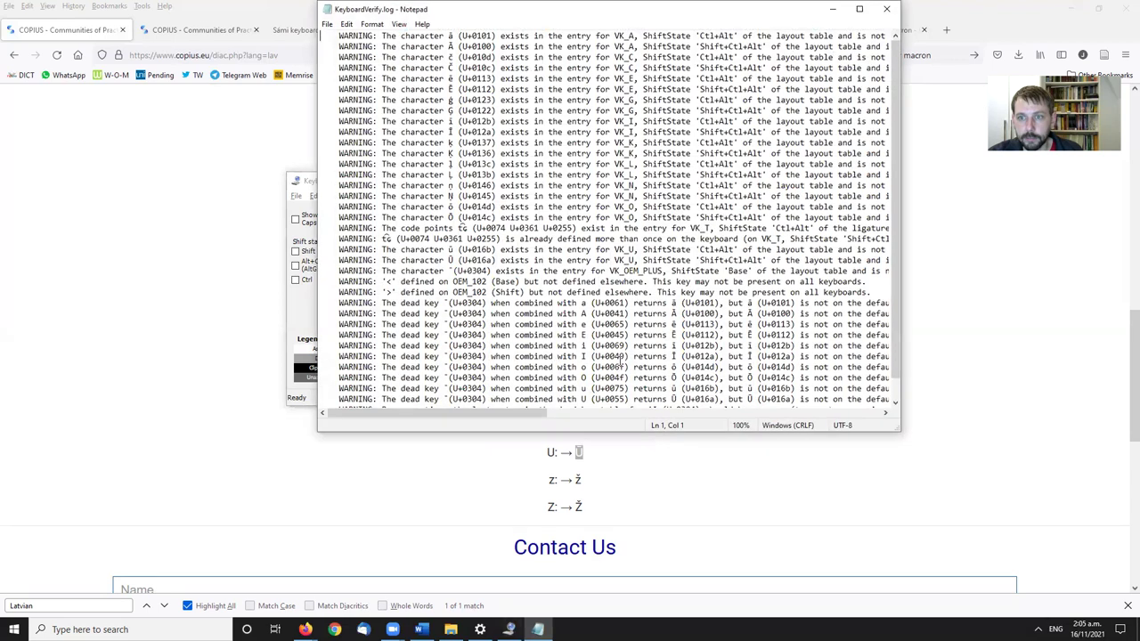
{"action": "scroll", "coordinate": [762, 171], "scroll_direction": "down", "scroll_amount": 1}
{"action": "scroll", "coordinate": [766, 173], "scroll_direction": "up", "scroll_amount": 1}
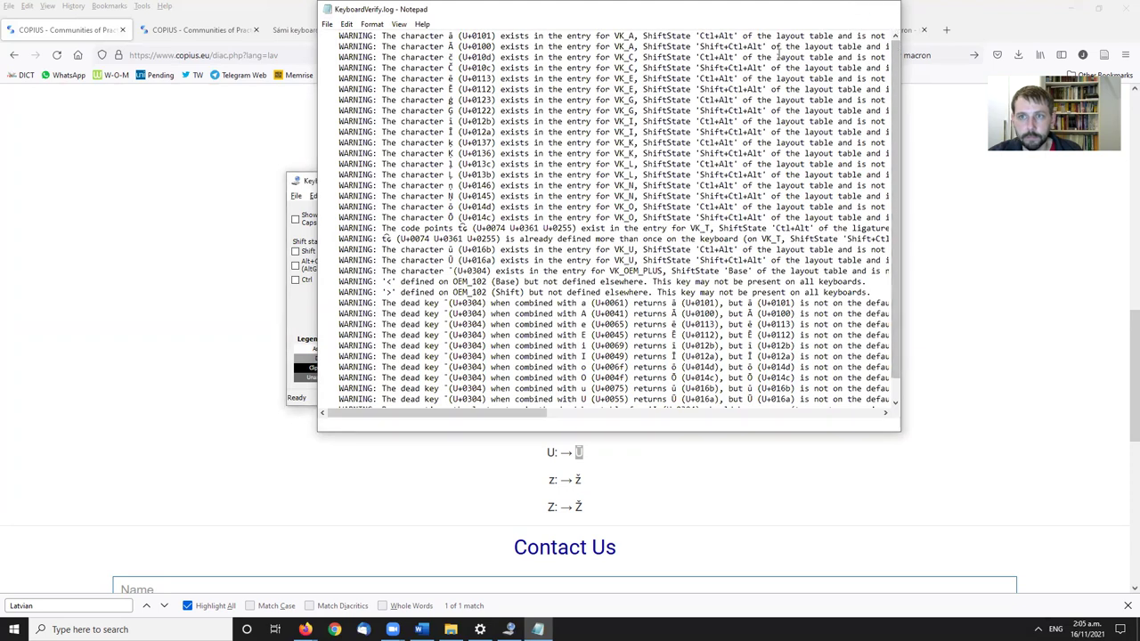
{"action": "left_click", "coordinate": [887, 11]}
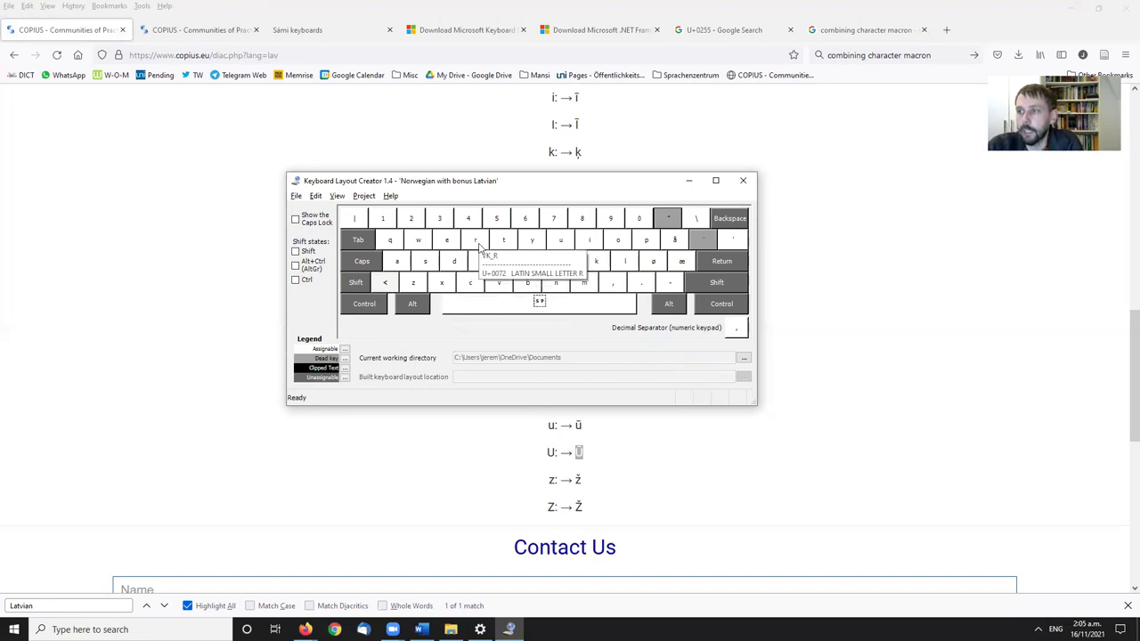
Build the DLL and setup package for the layout and open the directory containing the installer.
{"action": "left_click", "coordinate": [363, 196]}
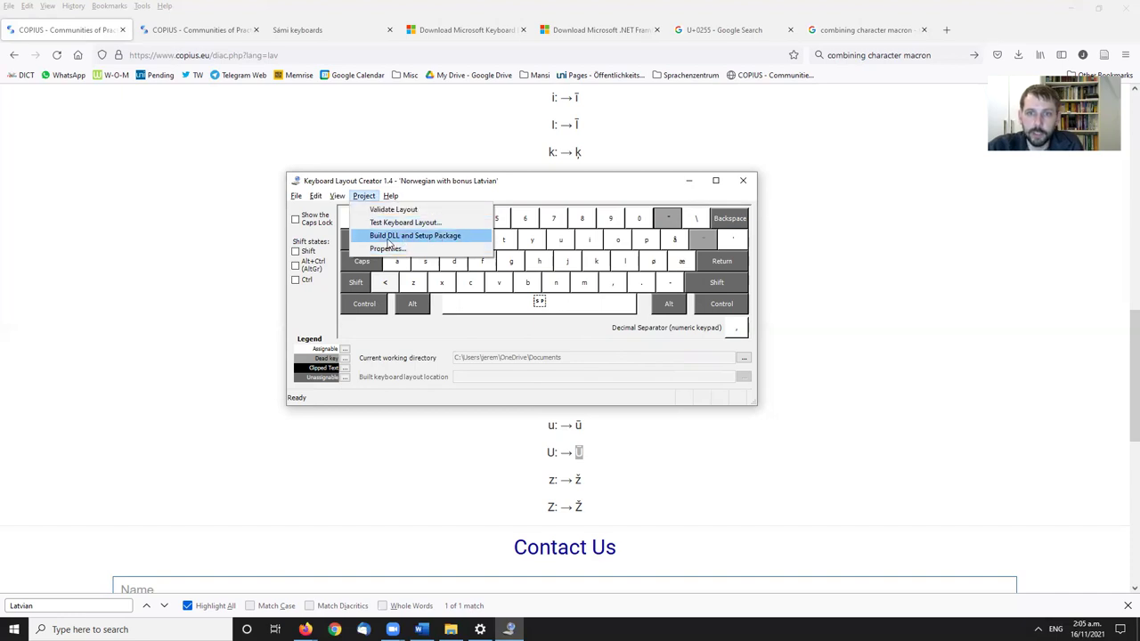
{"action": "left_click", "coordinate": [454, 237]}
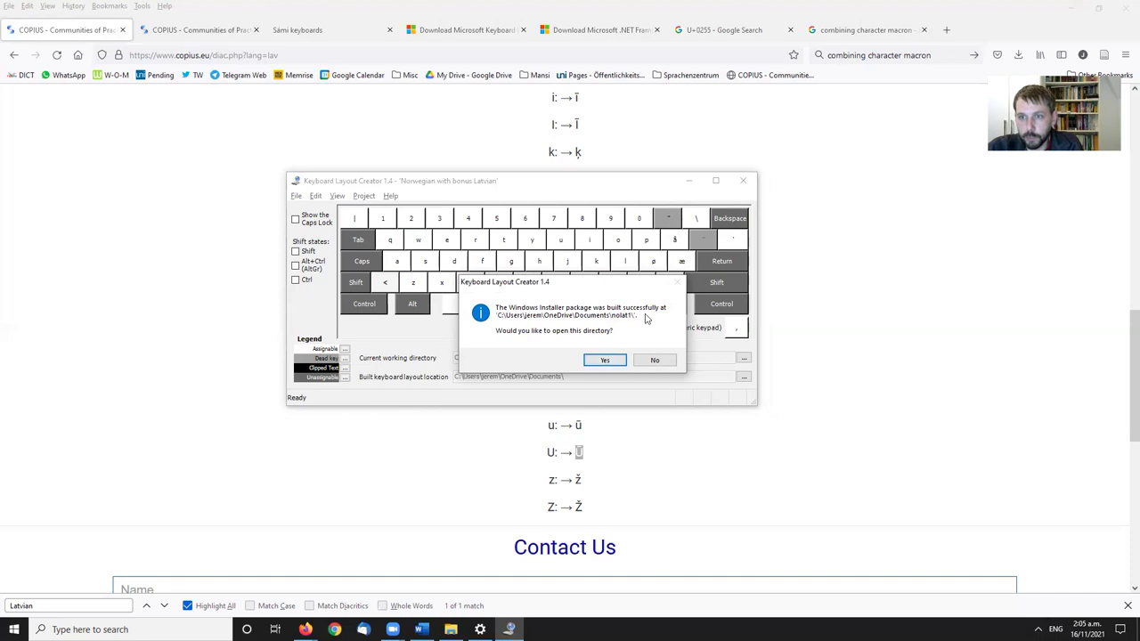
{"action": "left_click", "coordinate": [614, 362]}
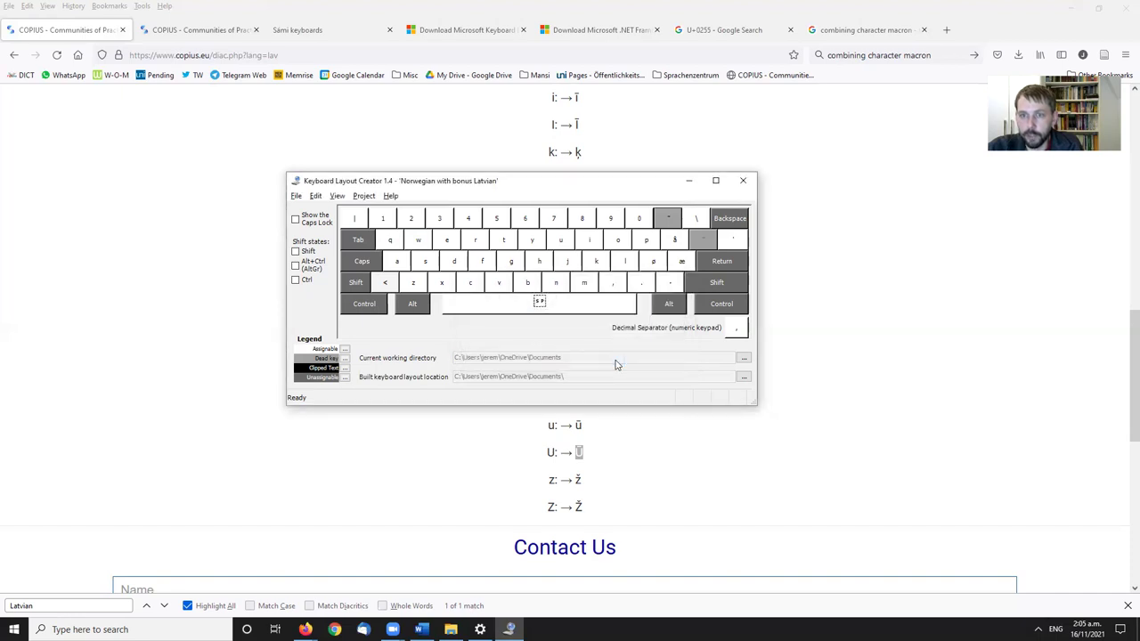